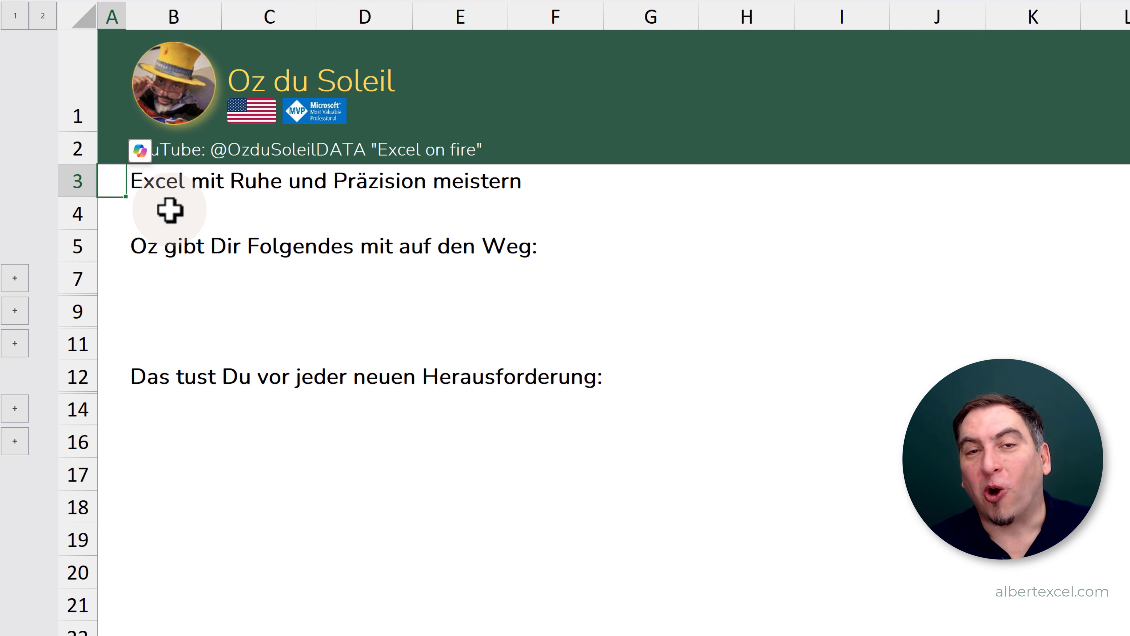
- Expand all five collapsed row groups so rows 6, 8, 10, 13 and 15 are shown
{"action": "left_click", "coordinate": [17, 278]}
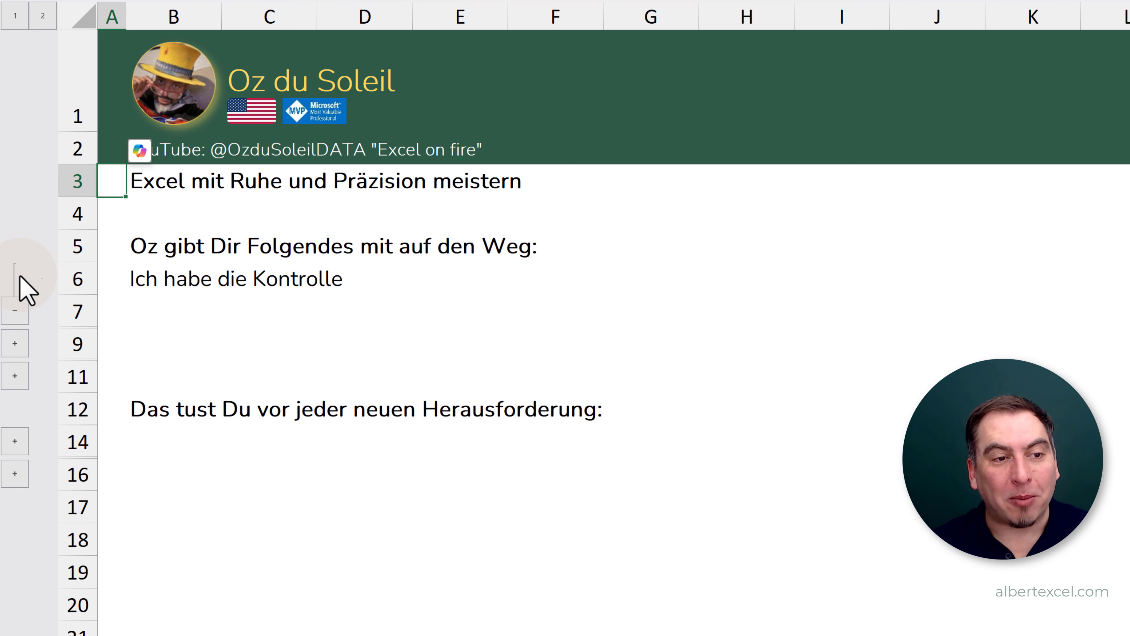
{"action": "left_click", "coordinate": [14, 343]}
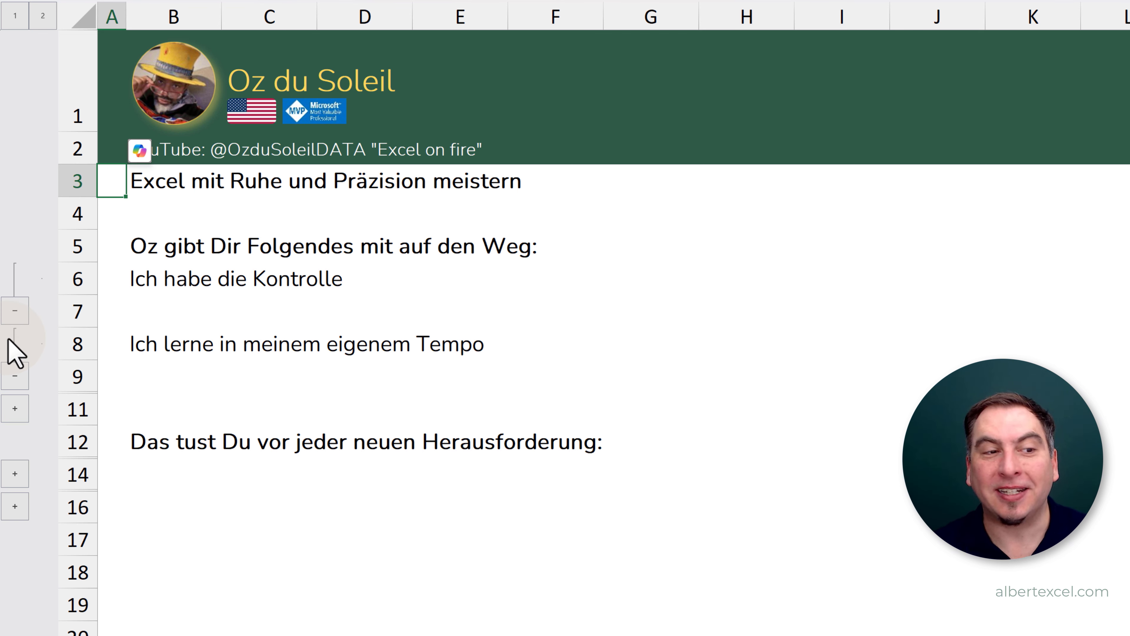
{"action": "left_click", "coordinate": [14, 408]}
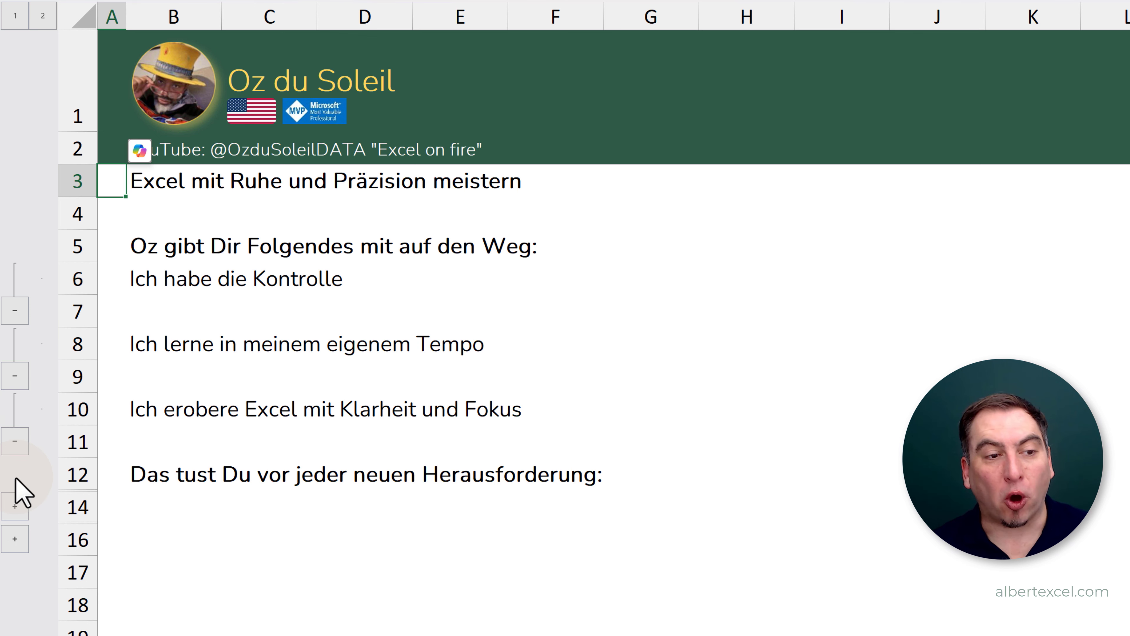
{"action": "left_click", "coordinate": [13, 508]}
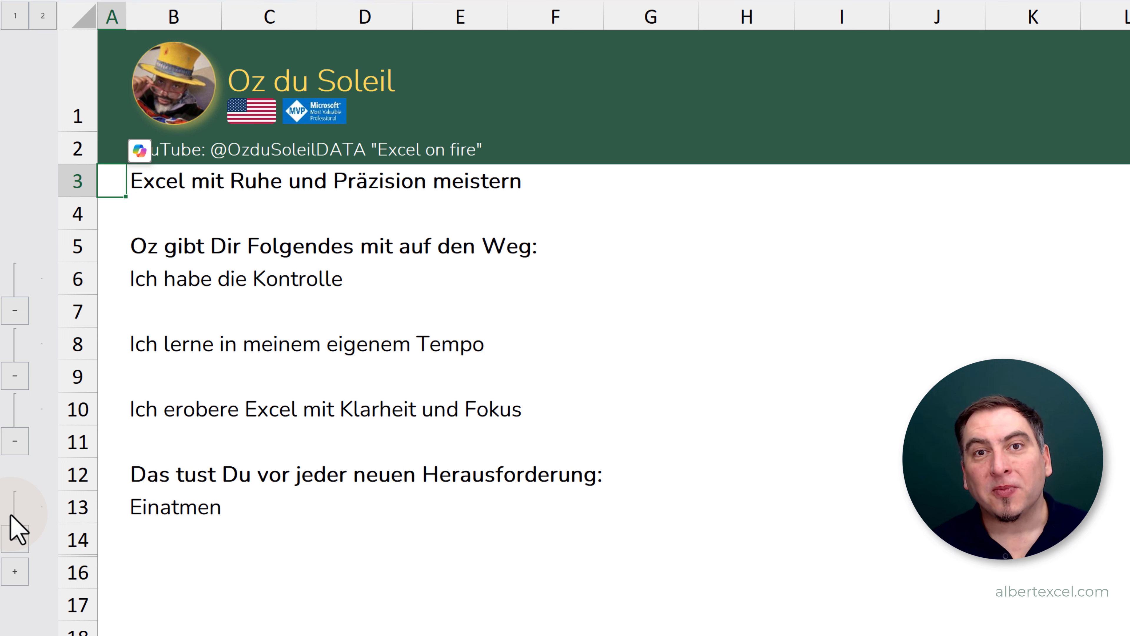
{"action": "left_click", "coordinate": [14, 571]}
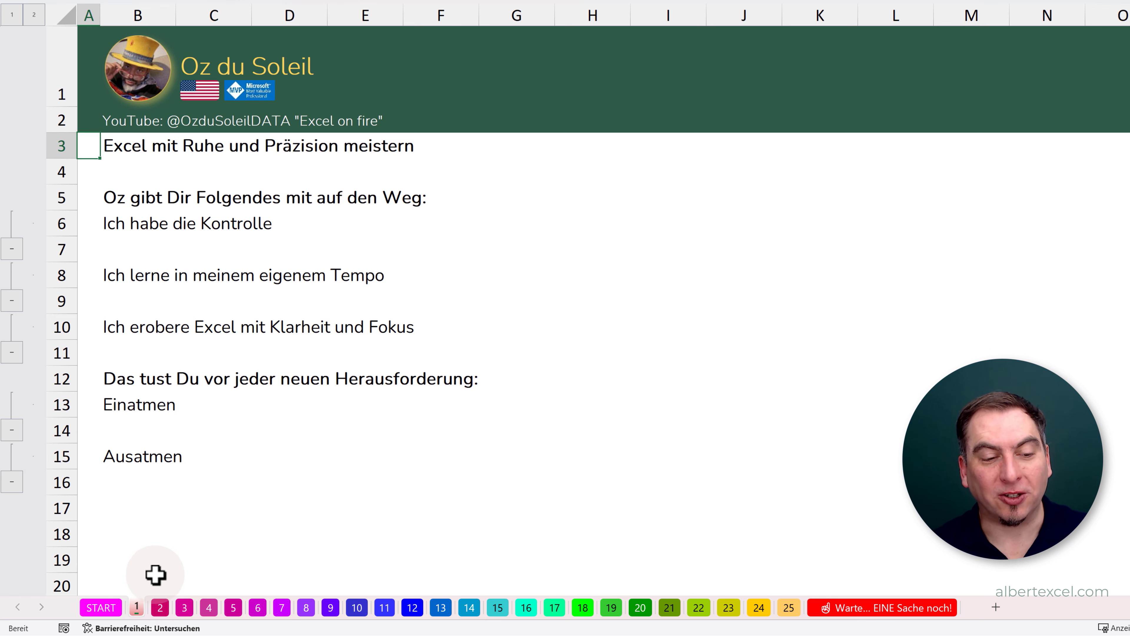
- Switch to sheet 2 and examine the price inputs in D5 and D6 and the formulas in D7 and D8
{"action": "left_click", "coordinate": [160, 607]}
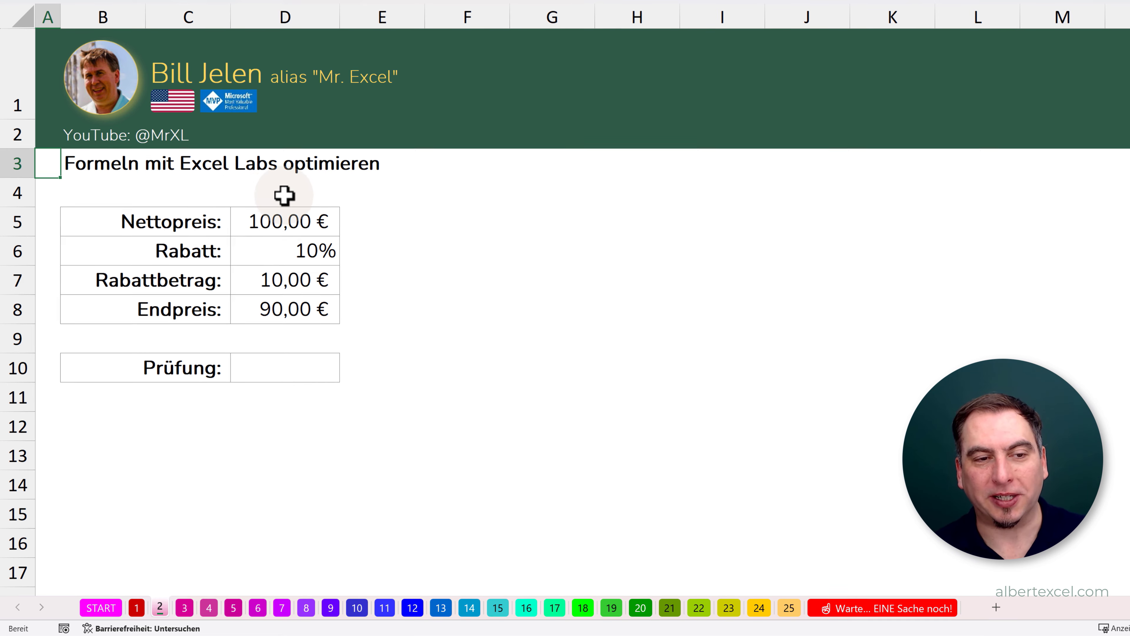
{"action": "left_click", "coordinate": [288, 220]}
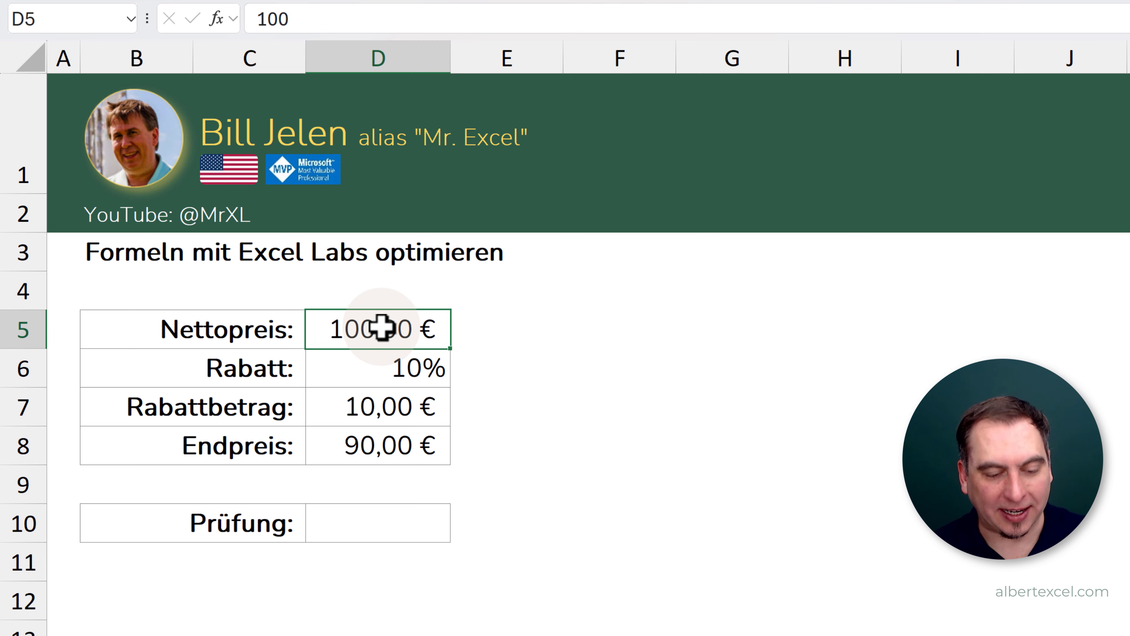
{"action": "double_click", "coordinate": [381, 329]}
{"action": "key", "text": "Escape"}
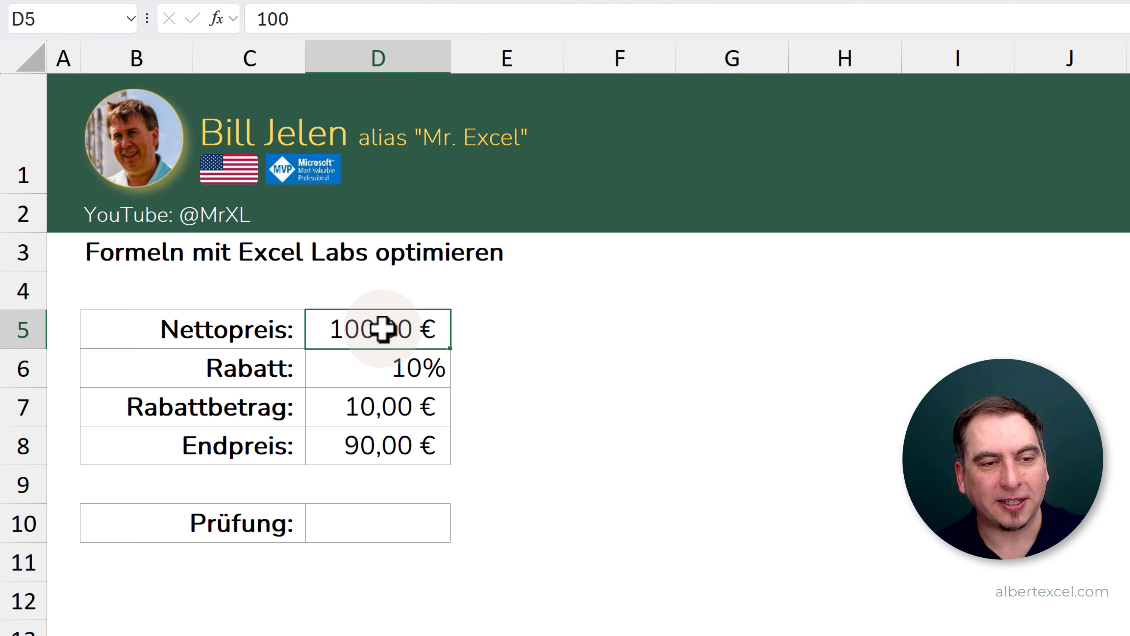
{"action": "left_click", "coordinate": [373, 369]}
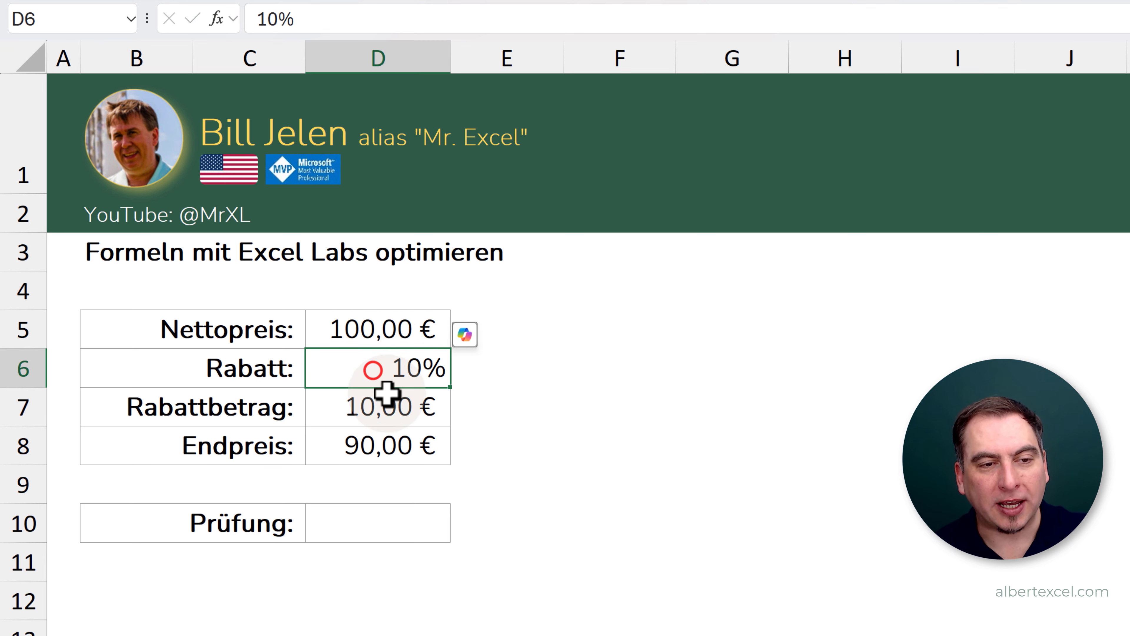
{"action": "left_click", "coordinate": [365, 407]}
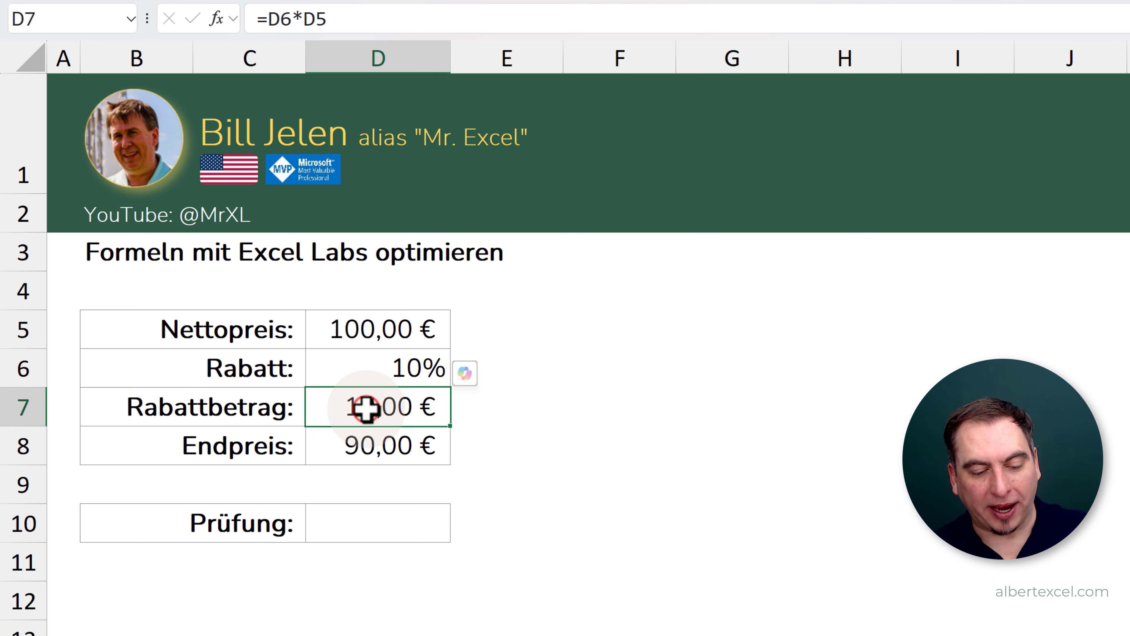
{"action": "key", "text": "F2"}
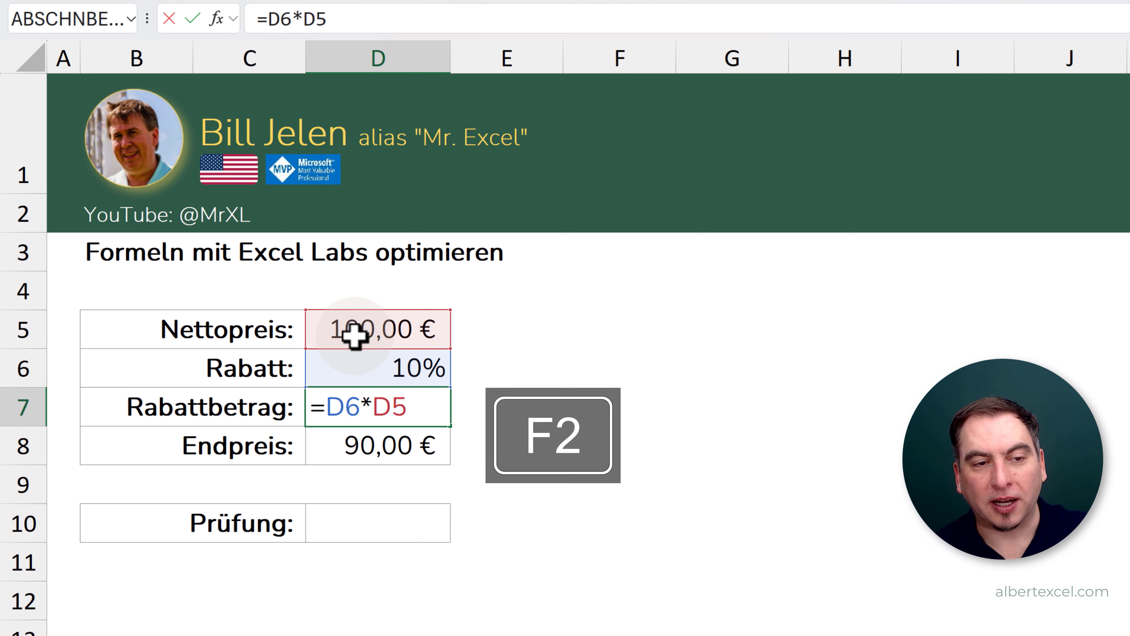
{"action": "key", "text": "Return"}
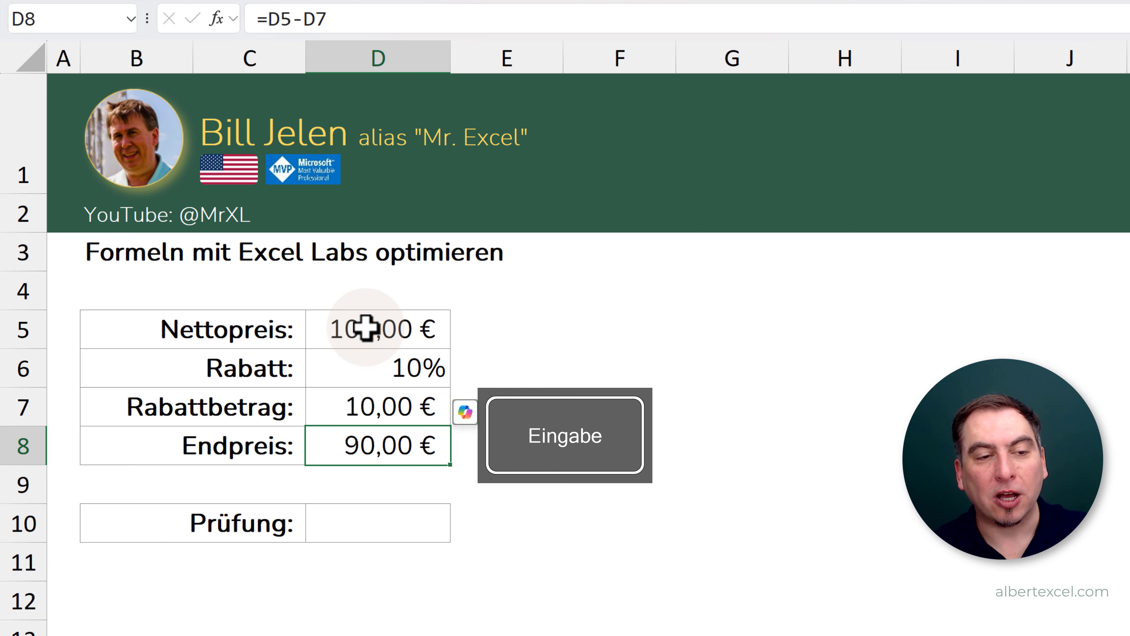
{"action": "key", "text": "F2"}
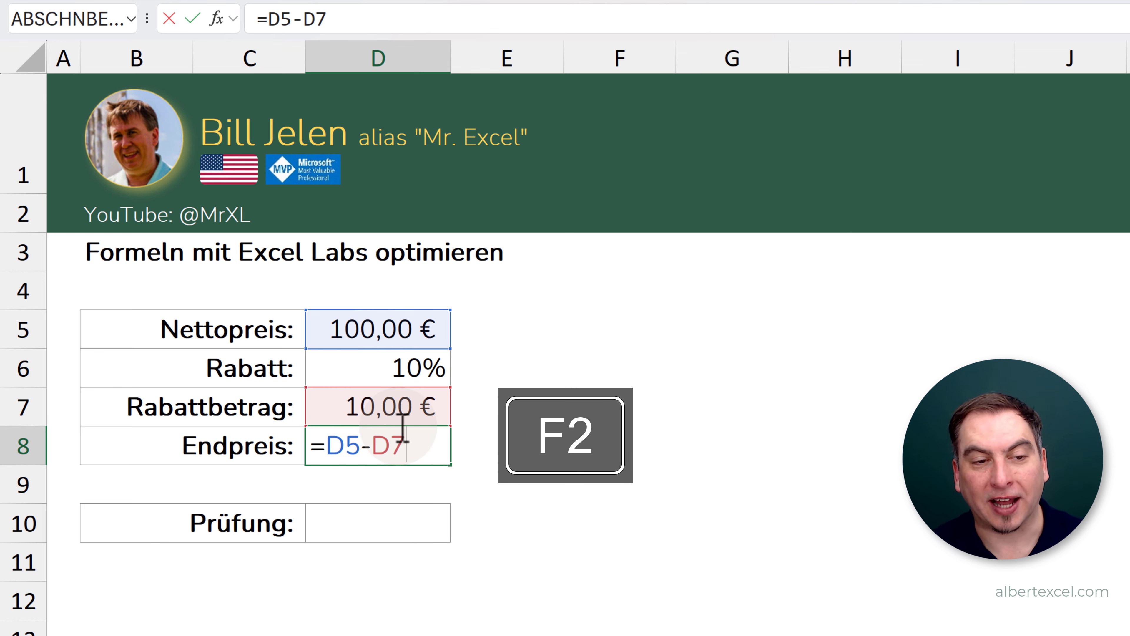
{"action": "key", "text": "Return"}
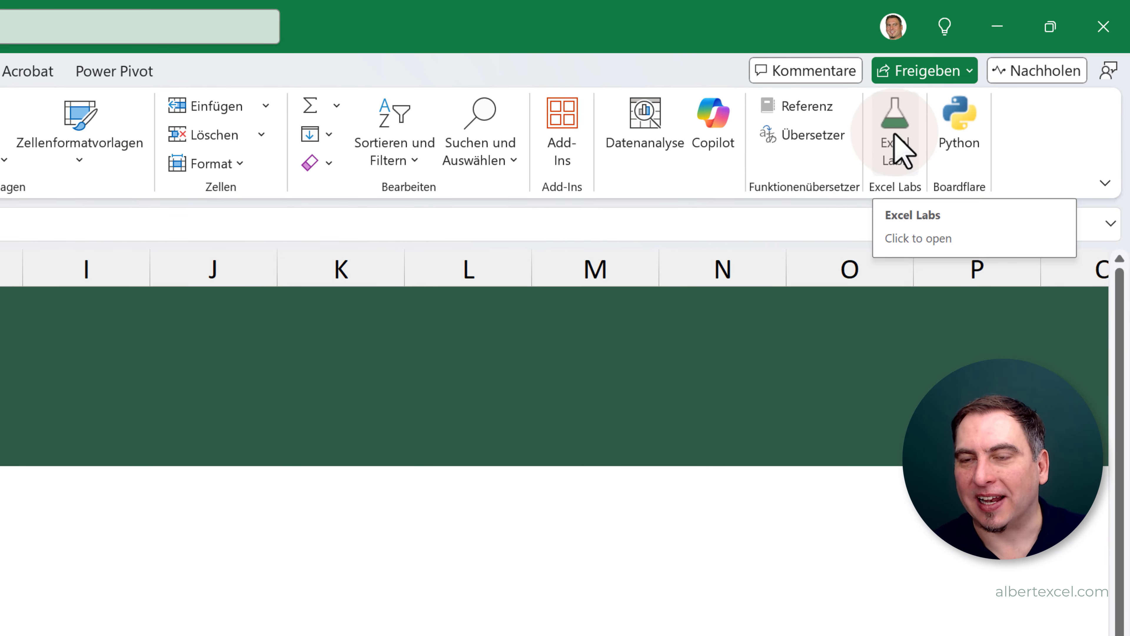
- Search the add-ins for "Excel Labs" and open that add-in
{"action": "left_click", "coordinate": [558, 135]}
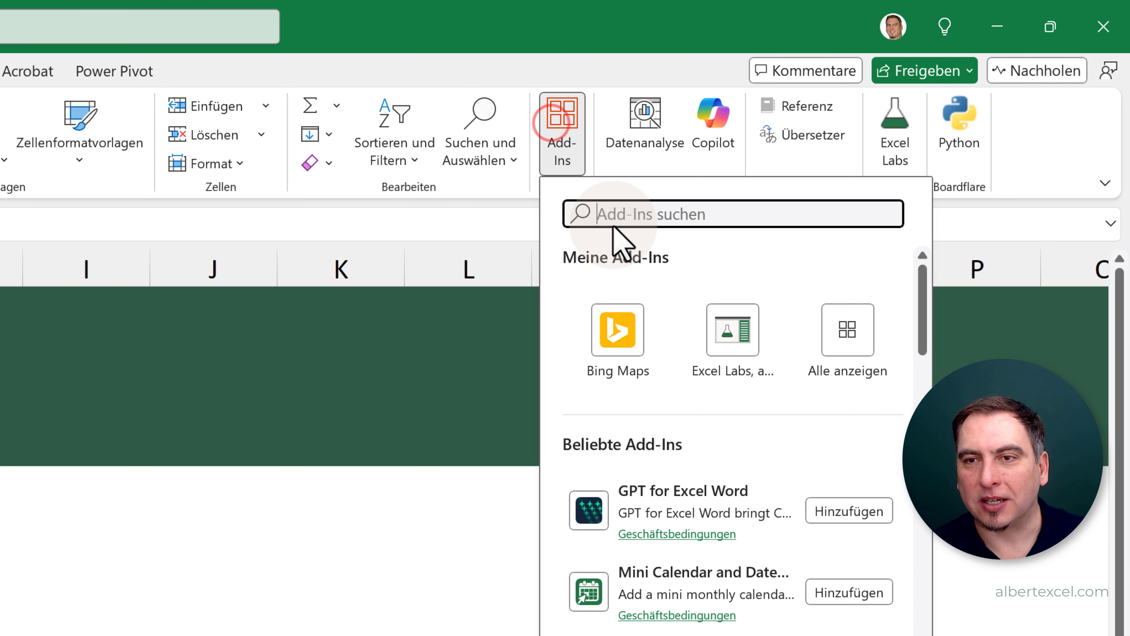
{"action": "type", "text": "Excel"}
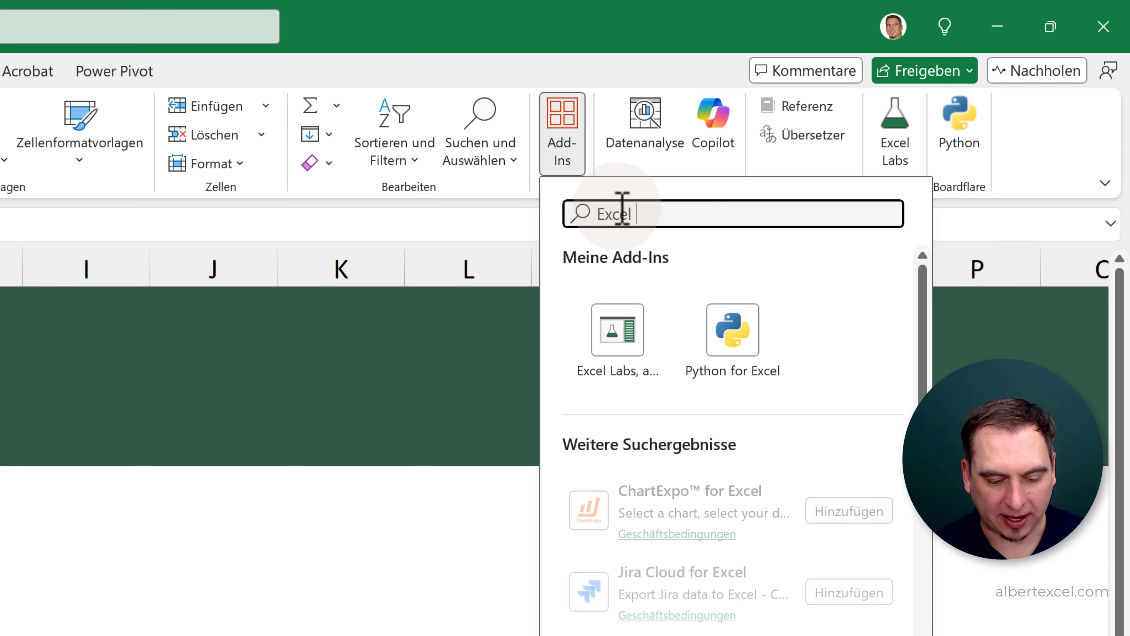
{"action": "type", "text": " Labs"}
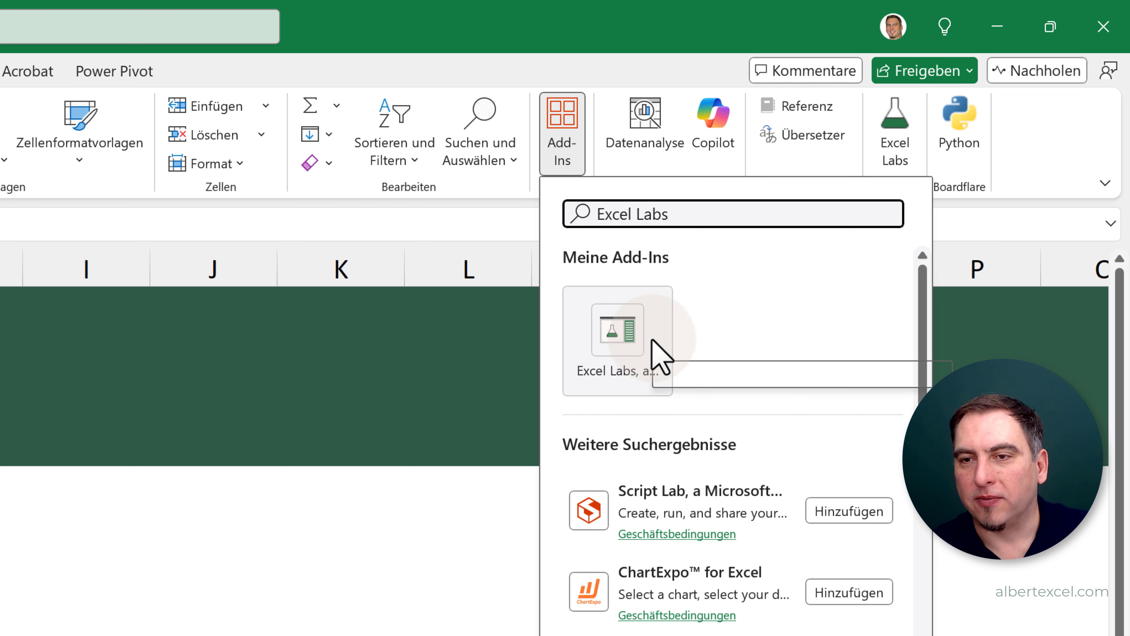
{"action": "left_click", "coordinate": [652, 340]}
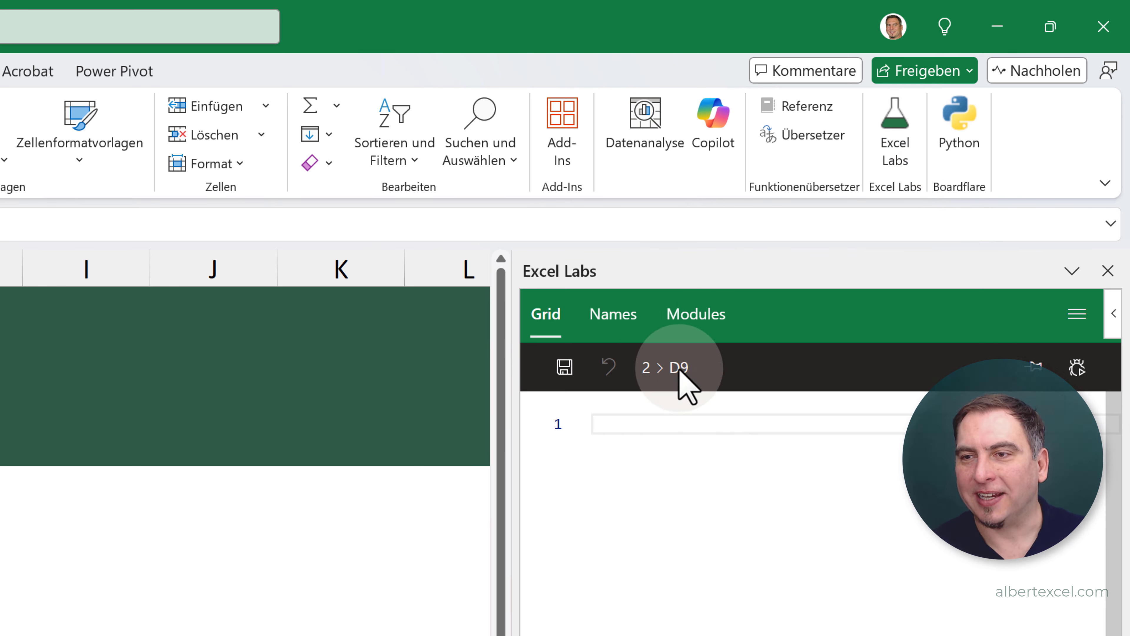
- Open the Advanced formula environment from the Excel Labs feature gallery and show its Modules view
{"action": "left_click", "coordinate": [1084, 317]}
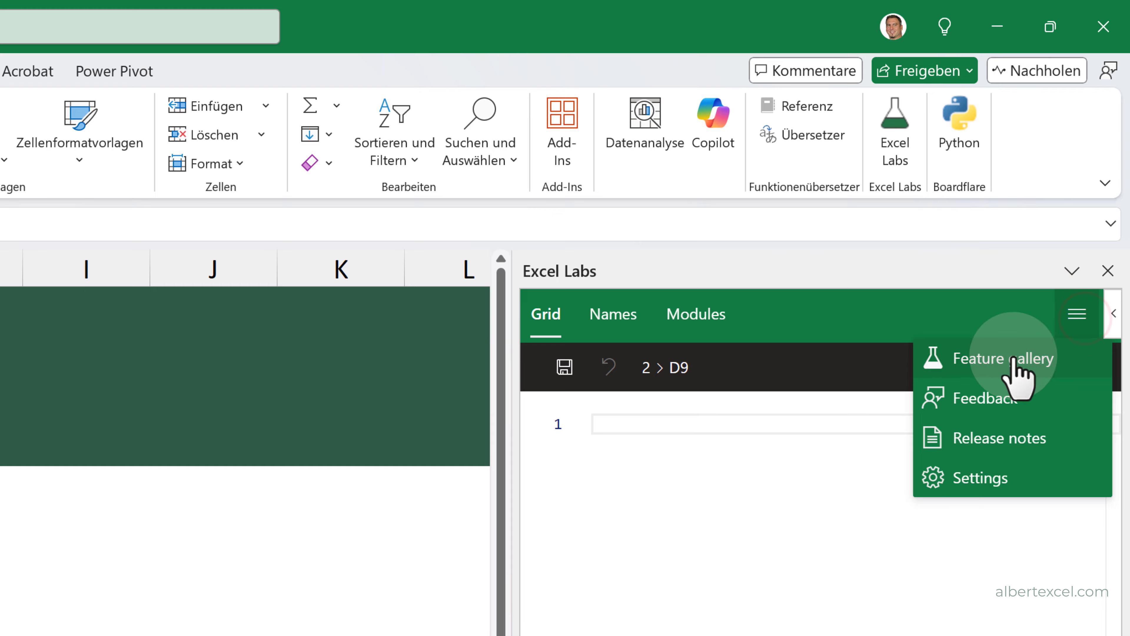
{"action": "left_click", "coordinate": [1015, 361]}
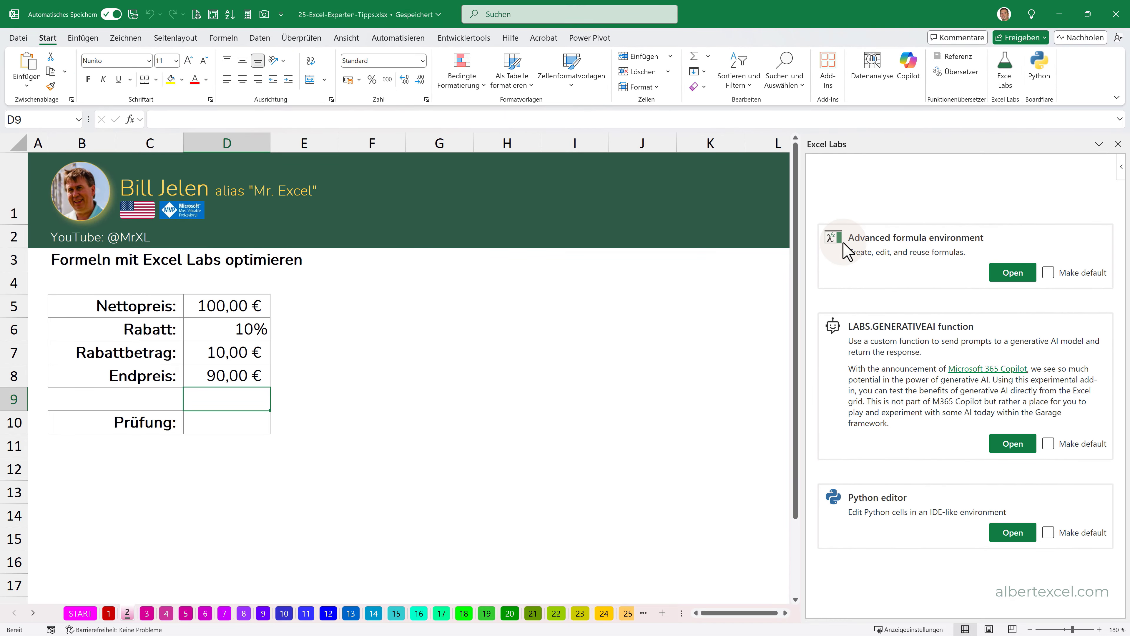
{"action": "left_click", "coordinate": [1014, 272]}
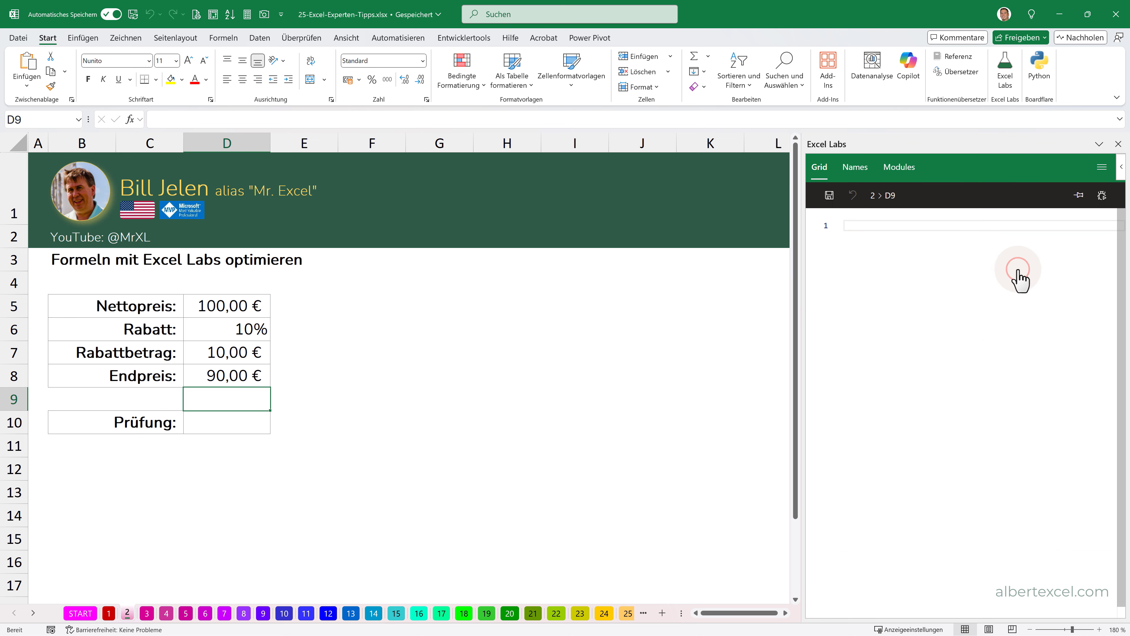
{"action": "left_click", "coordinate": [905, 167]}
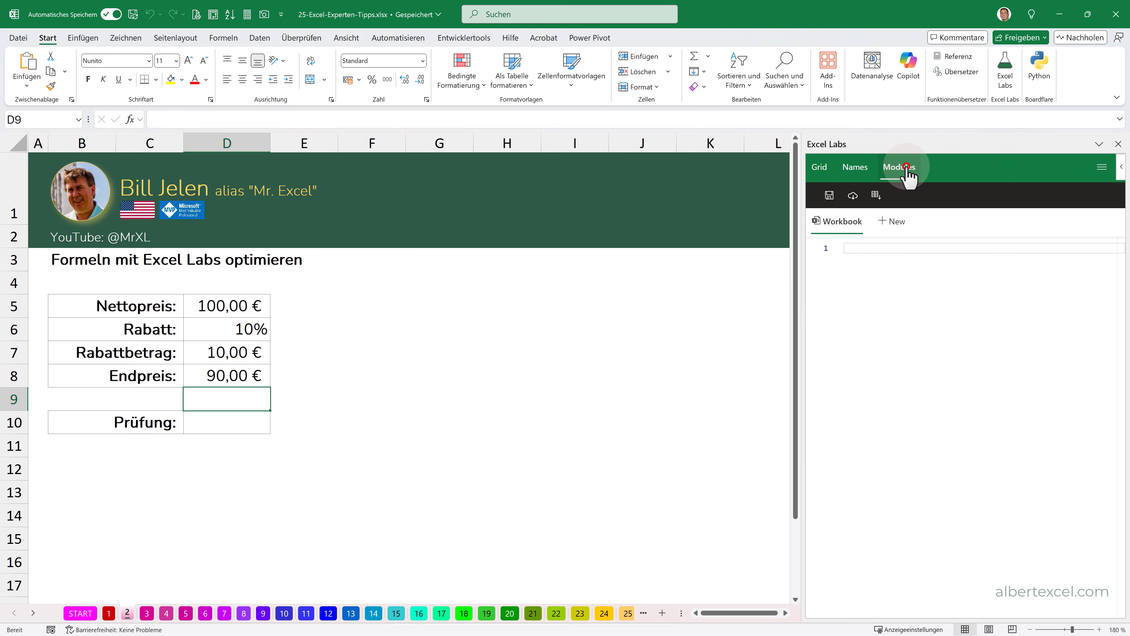
- Import the calculation in D5:D8 from the grid as function Endpreis_, with D5:D6 as parameters and D8 as output cell
{"action": "left_click_drag", "start_coordinate": [234, 313], "coordinate": [232, 375]}
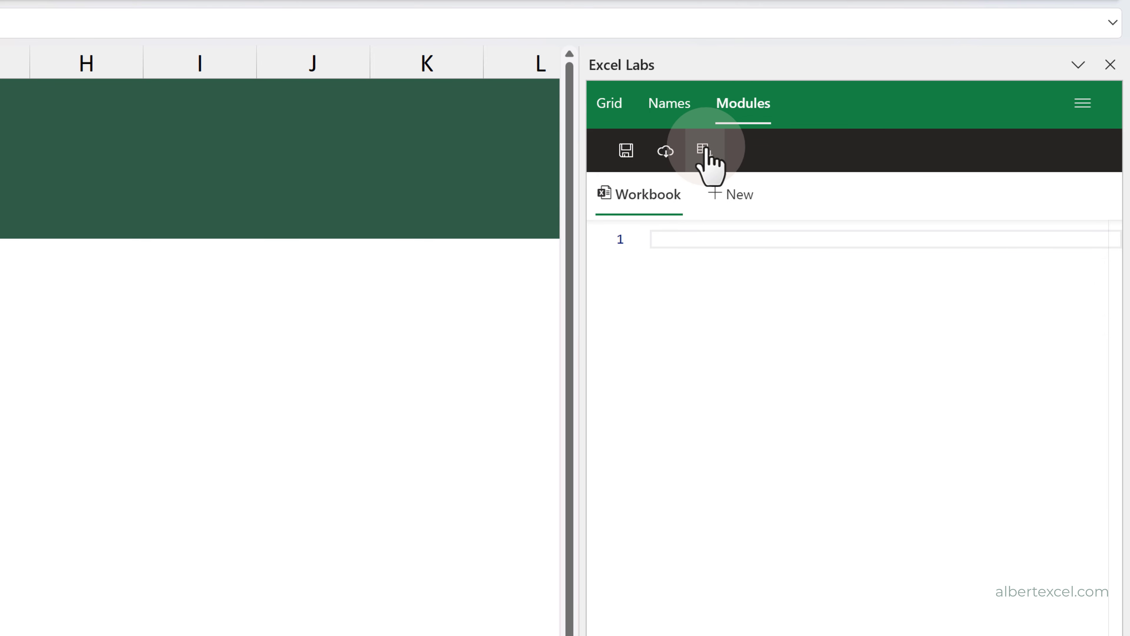
{"action": "left_click", "coordinate": [706, 147]}
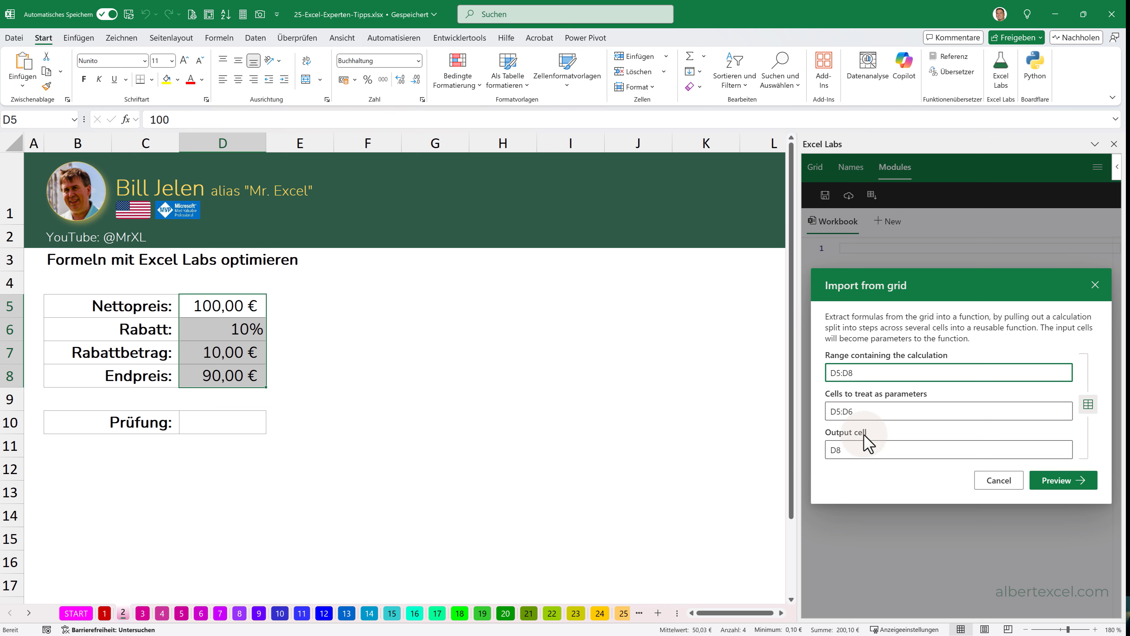
{"action": "left_click", "coordinate": [853, 448]}
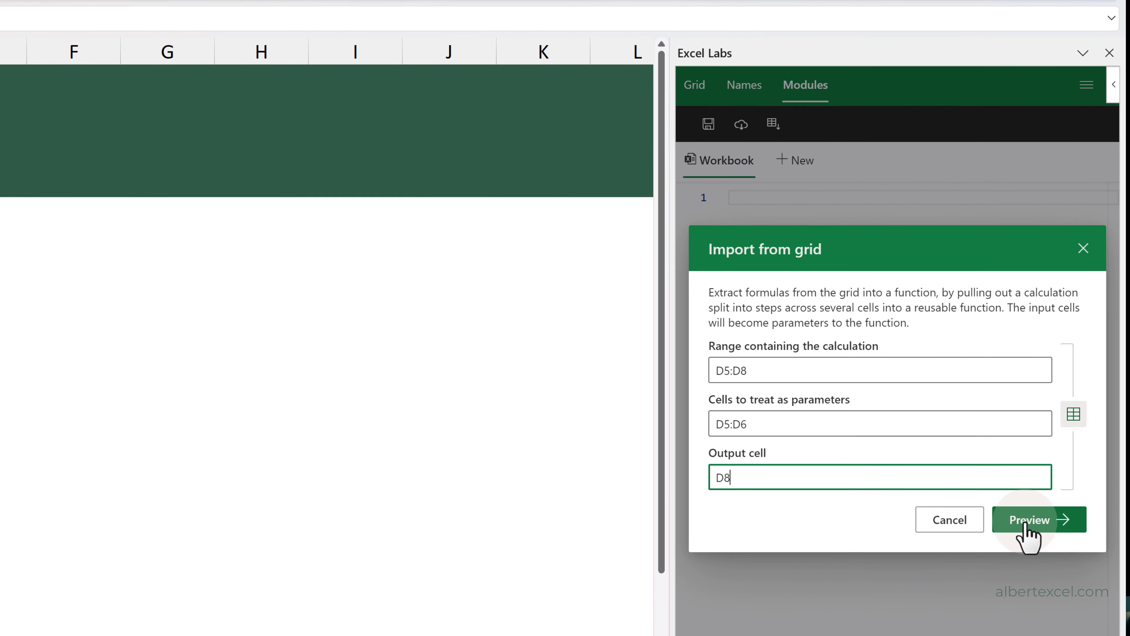
{"action": "left_click", "coordinate": [1026, 521]}
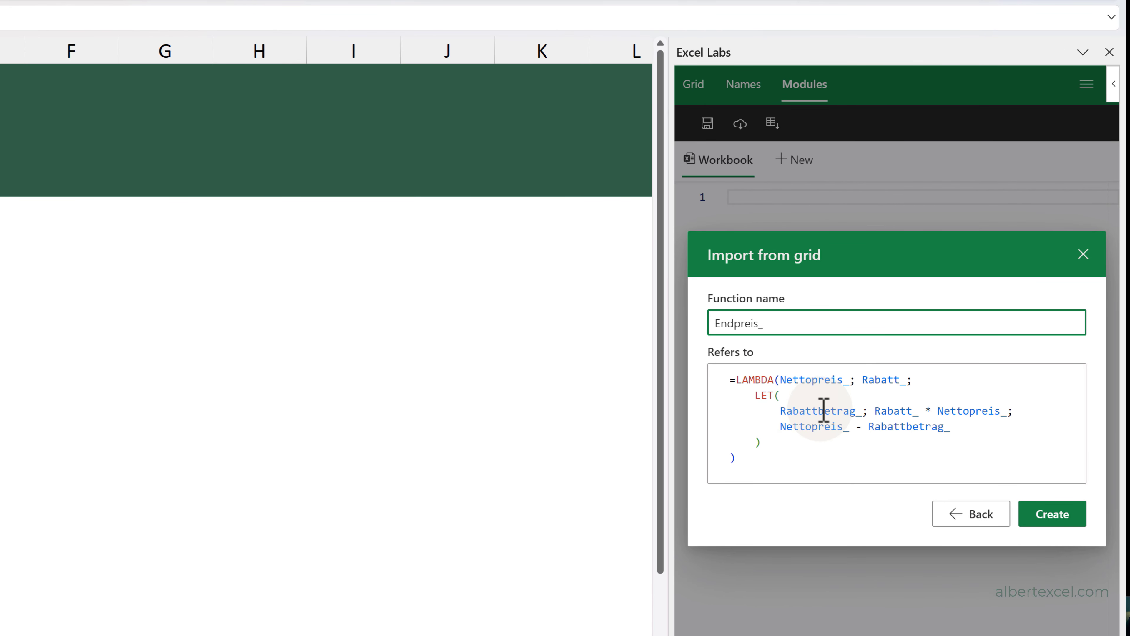
{"action": "left_click", "coordinate": [1052, 514]}
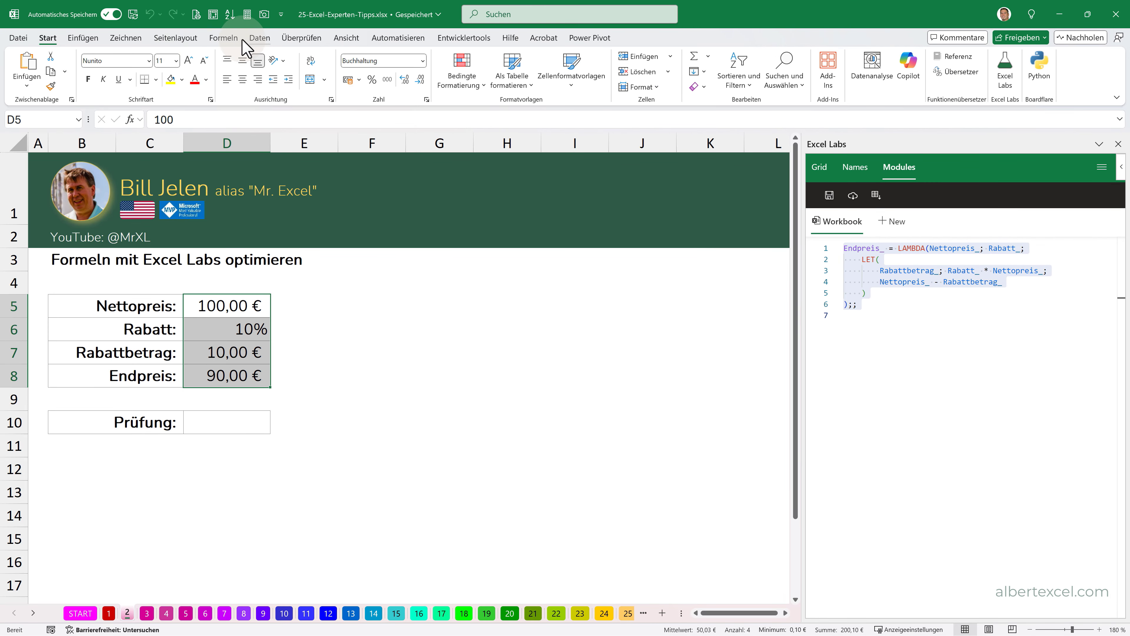
- Check the Endpreis_ entry in the Name Manager and close it again
{"action": "left_click", "coordinate": [224, 37]}
{"action": "left_click", "coordinate": [475, 76]}
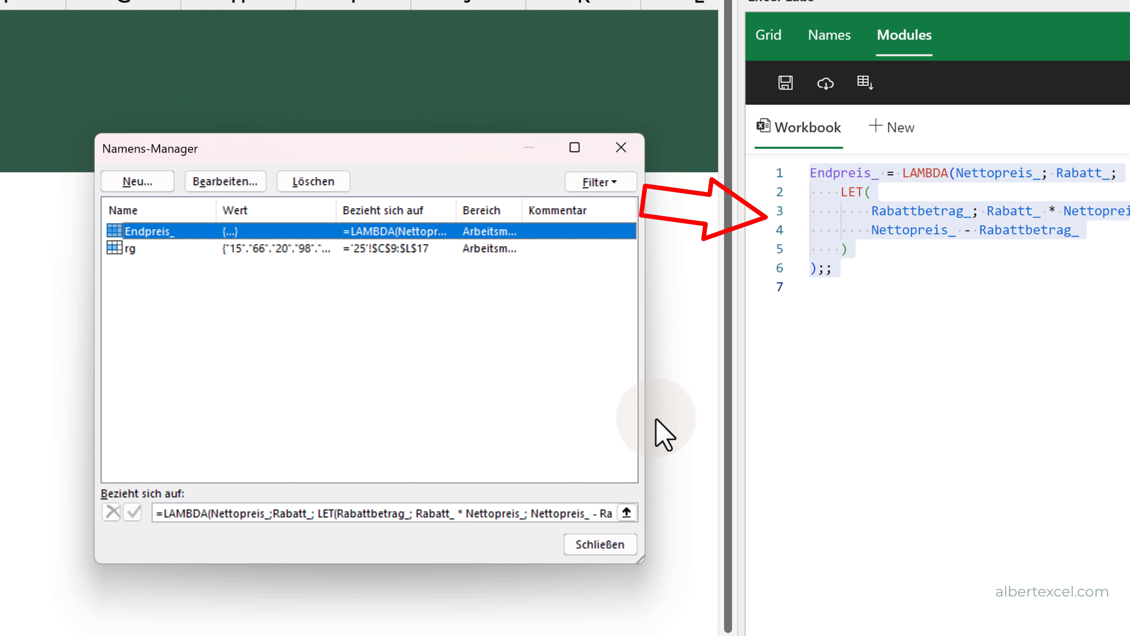
{"action": "left_click", "coordinate": [609, 545]}
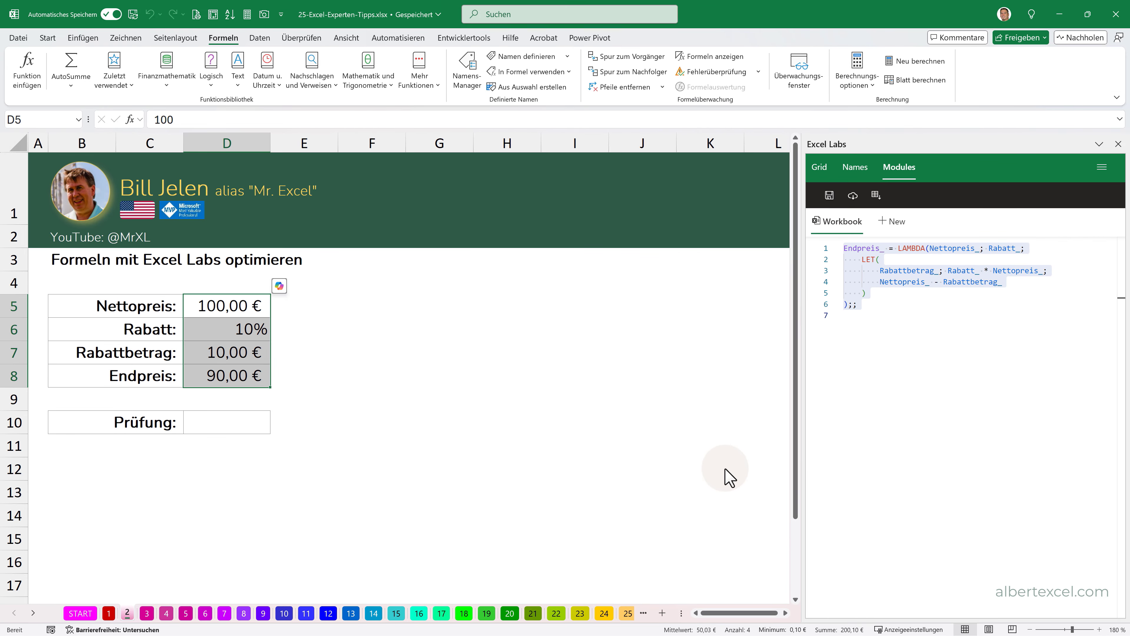
- Start the check formula in D10 with the Endpreis_ function, using the net price in D5 as its first argument
{"action": "left_click", "coordinate": [252, 380]}
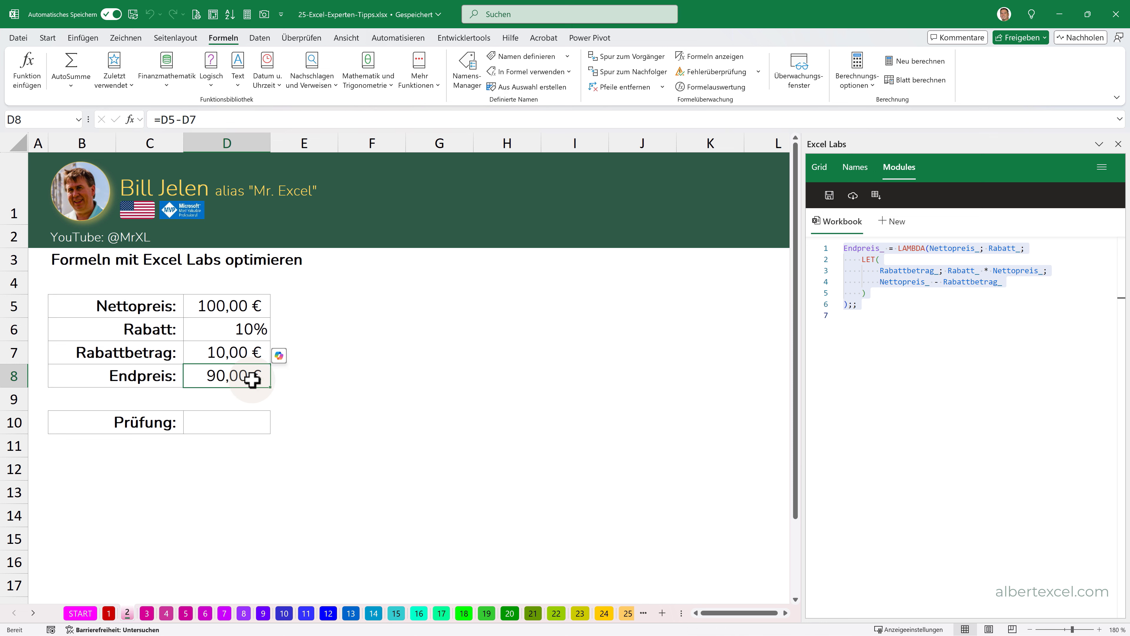
{"action": "left_click", "coordinate": [211, 415]}
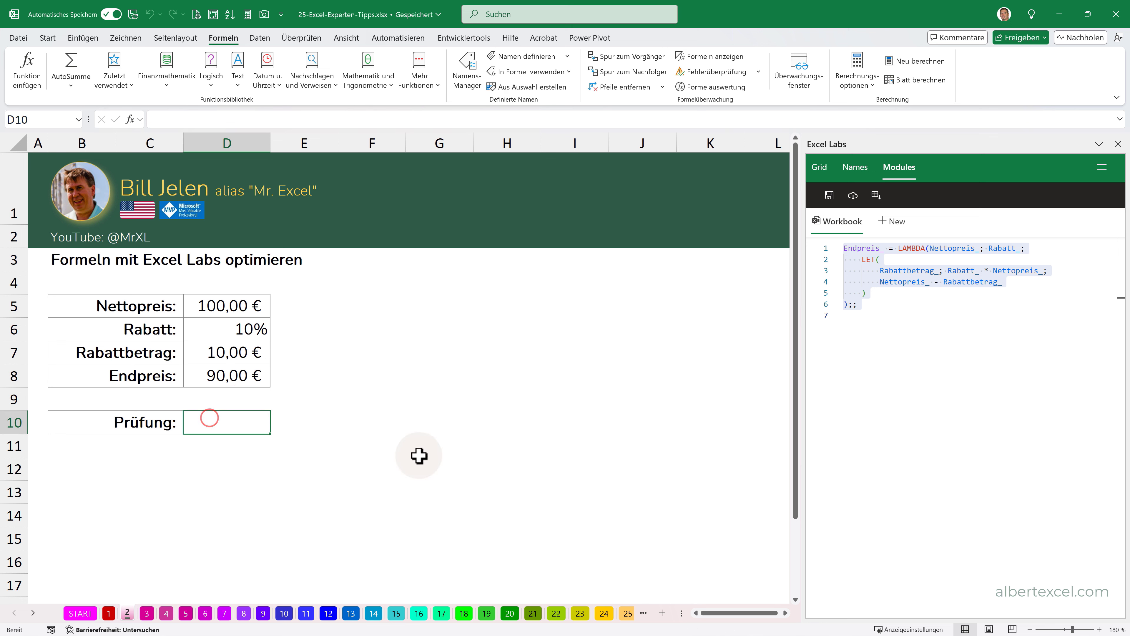
{"action": "type", "text": "=E"}
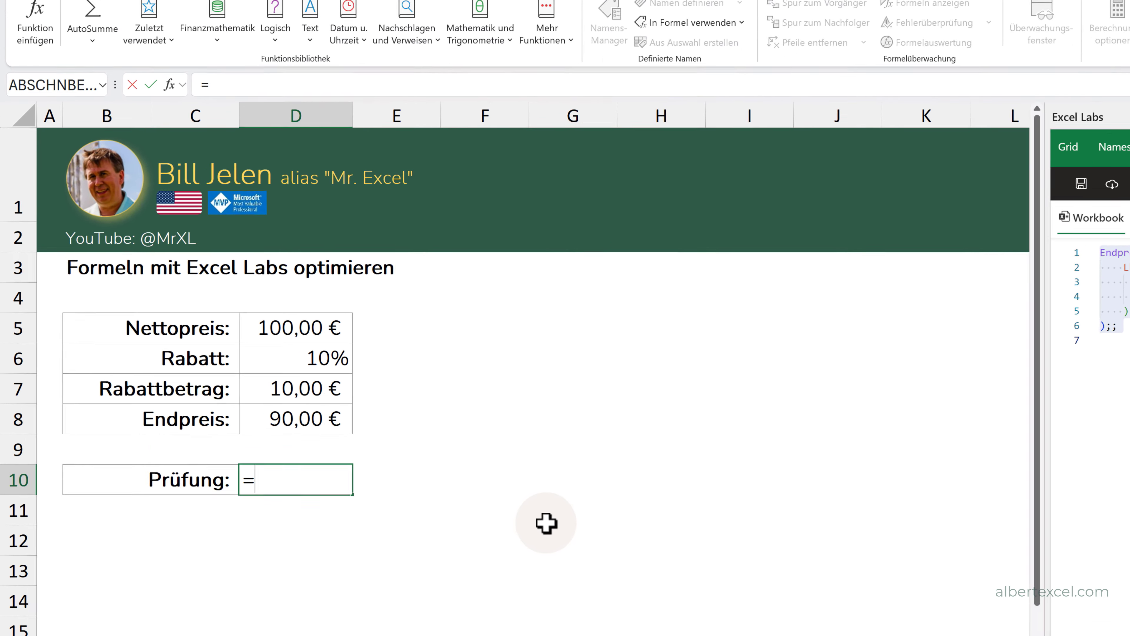
{"action": "type", "text": "ndprei"}
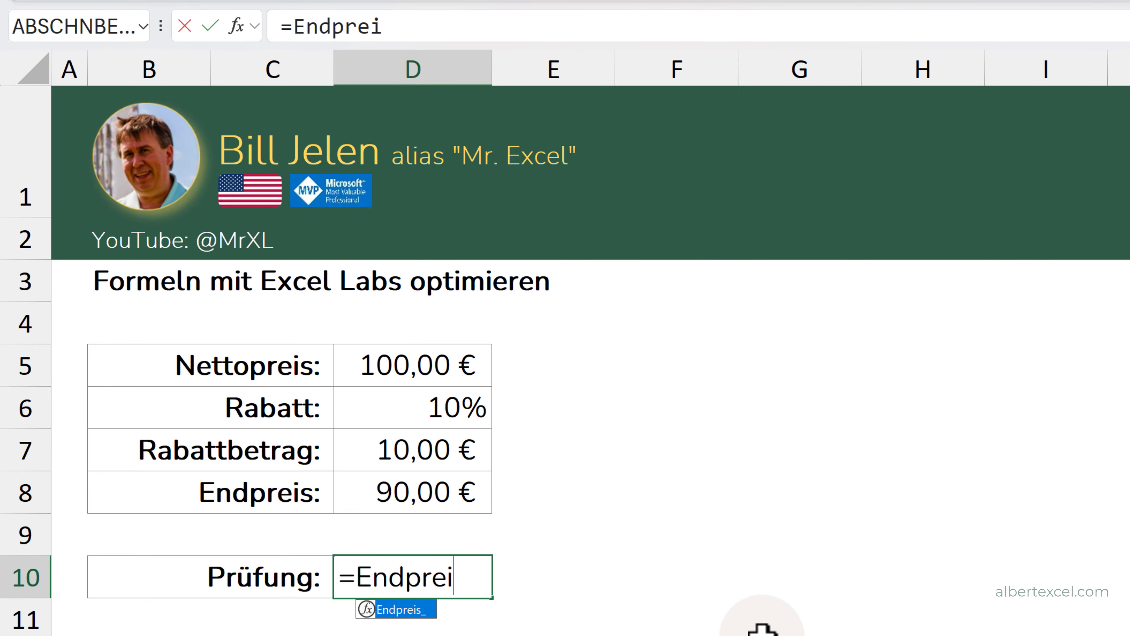
{"action": "double_click", "coordinate": [401, 613]}
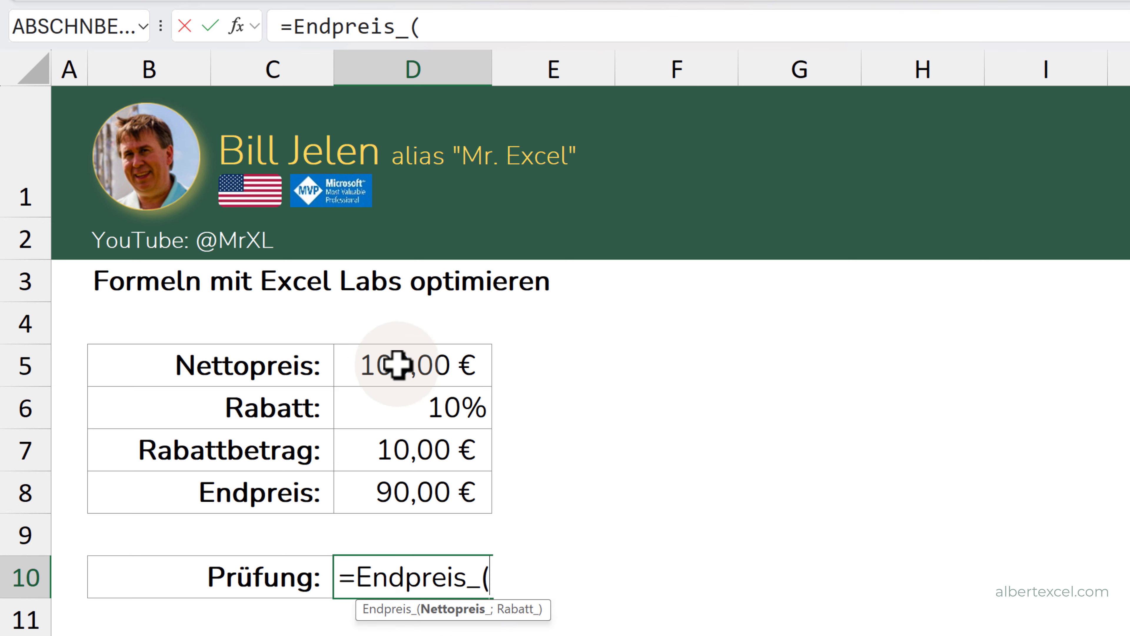
{"action": "left_click", "coordinate": [408, 364]}
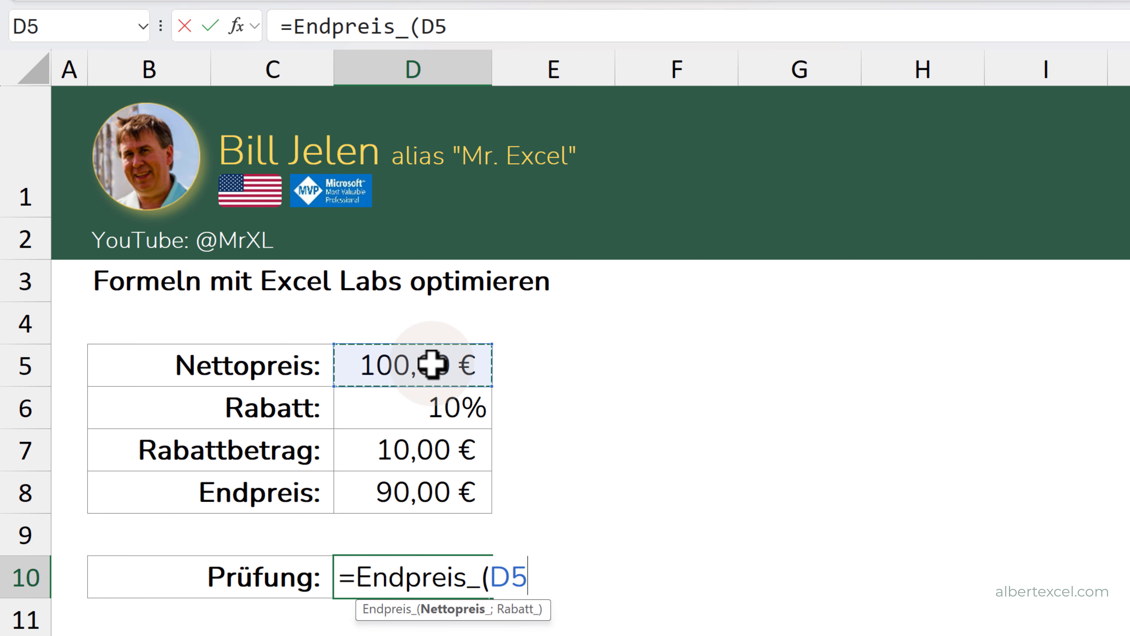
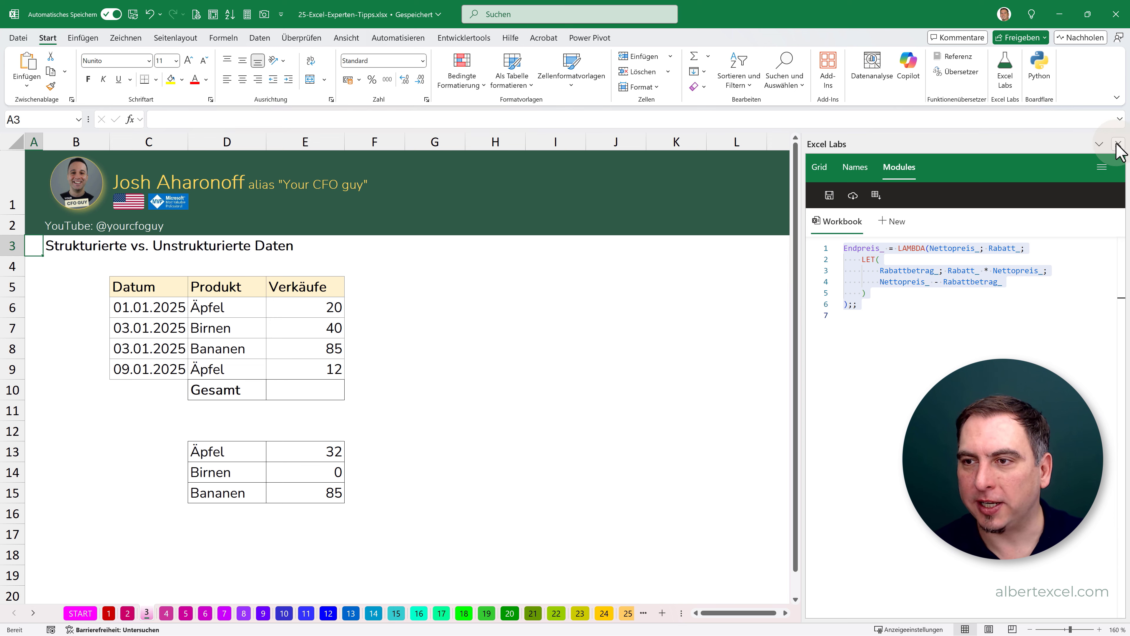
- Close the Excel Labs pane and total the sales in E10 with =SUMME(E6:E9)
{"action": "left_click", "coordinate": [1118, 144]}
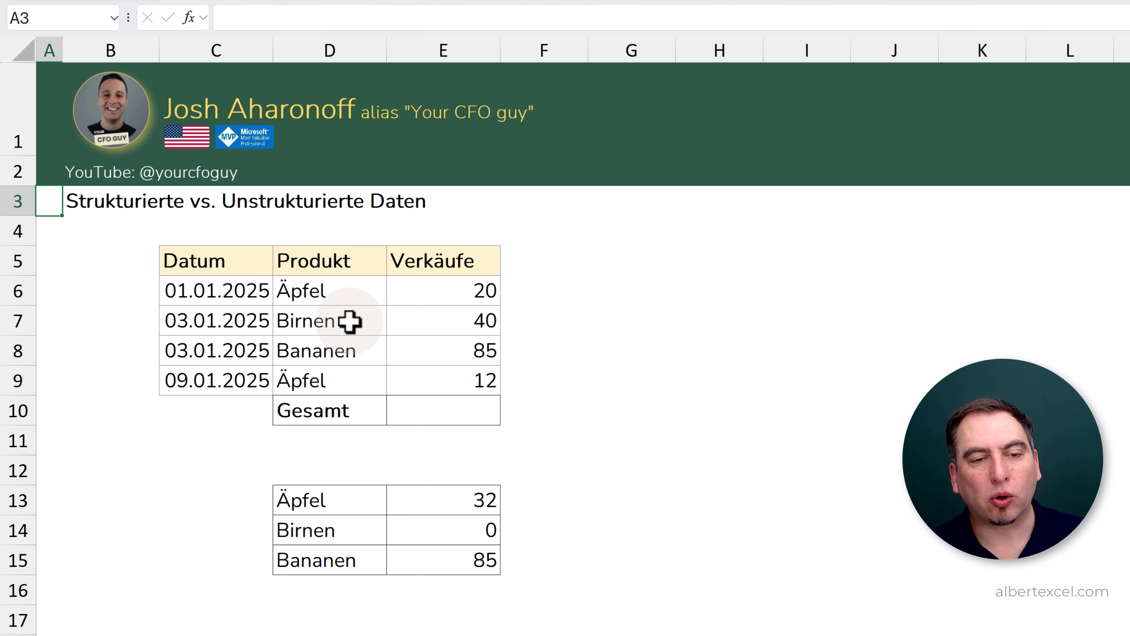
{"action": "left_click", "coordinate": [435, 415]}
{"action": "type", "text": "="}
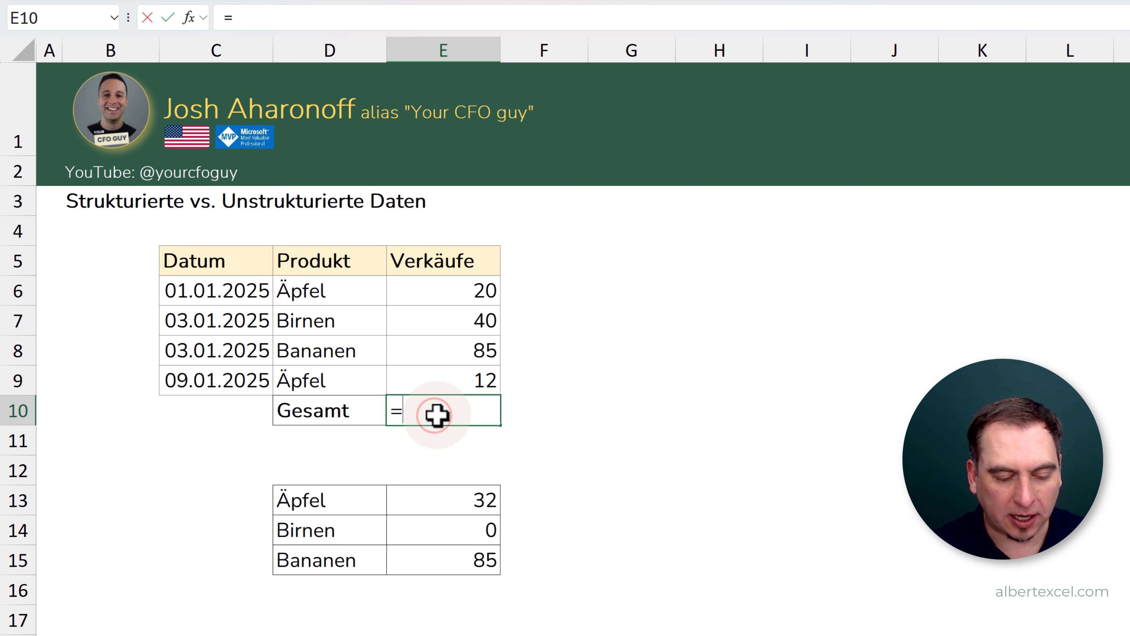
{"action": "type", "text": "summe("}
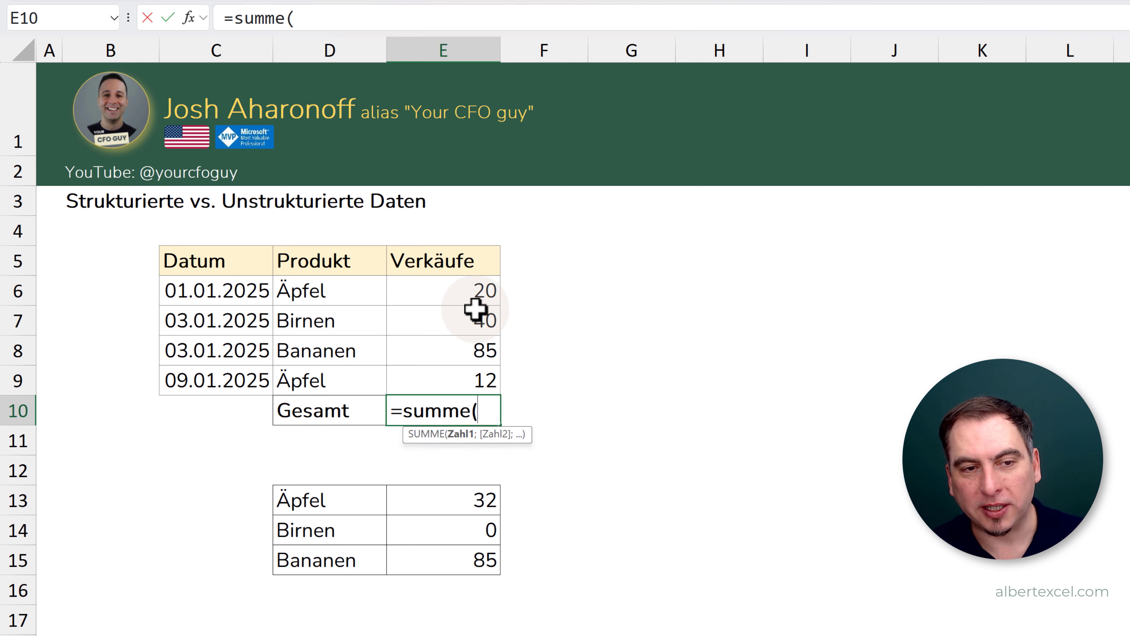
{"action": "left_click_drag", "start_coordinate": [448, 288], "coordinate": [436, 385]}
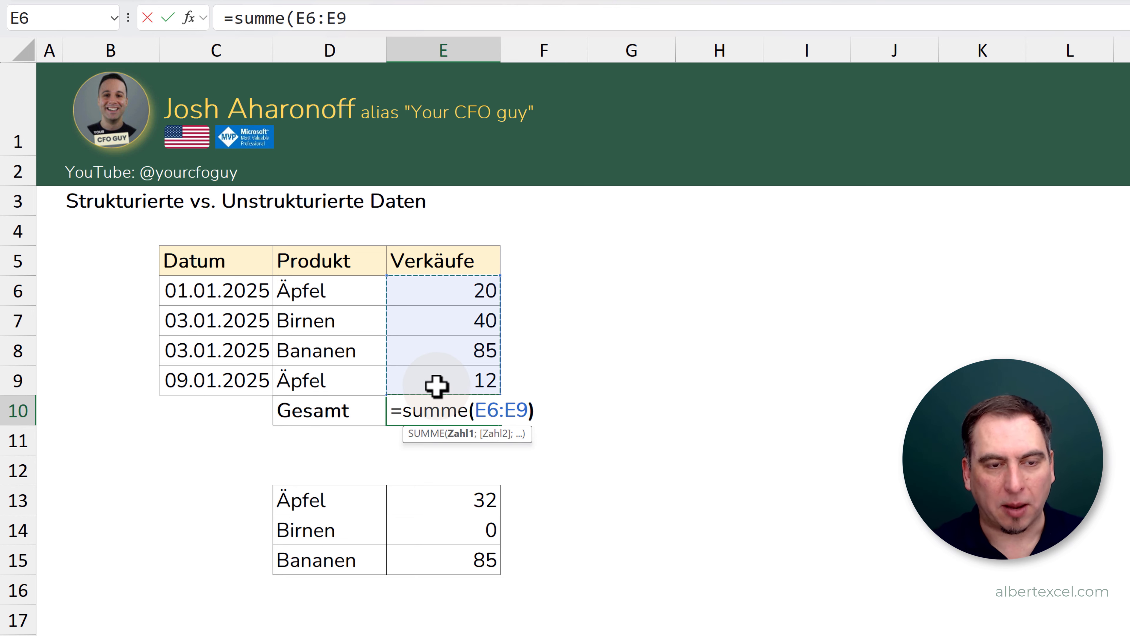
{"action": "key", "text": "Return"}
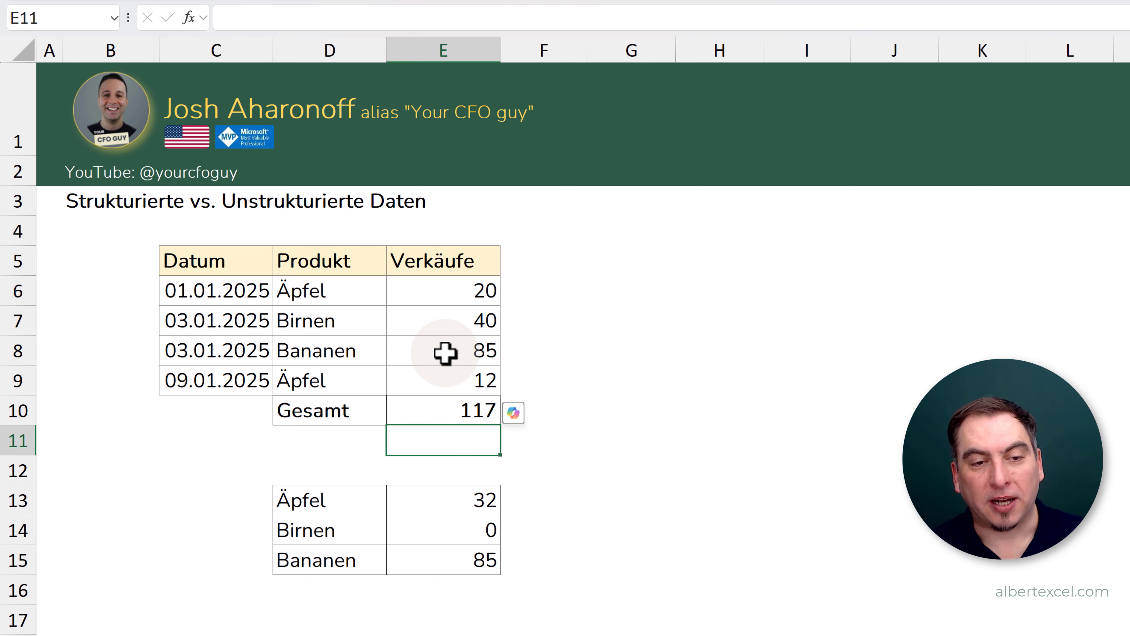
- Inspect the Birnen sales entry in E7 and the SUMMEWENN formula for Äpfel in E13
{"action": "left_click", "coordinate": [445, 324]}
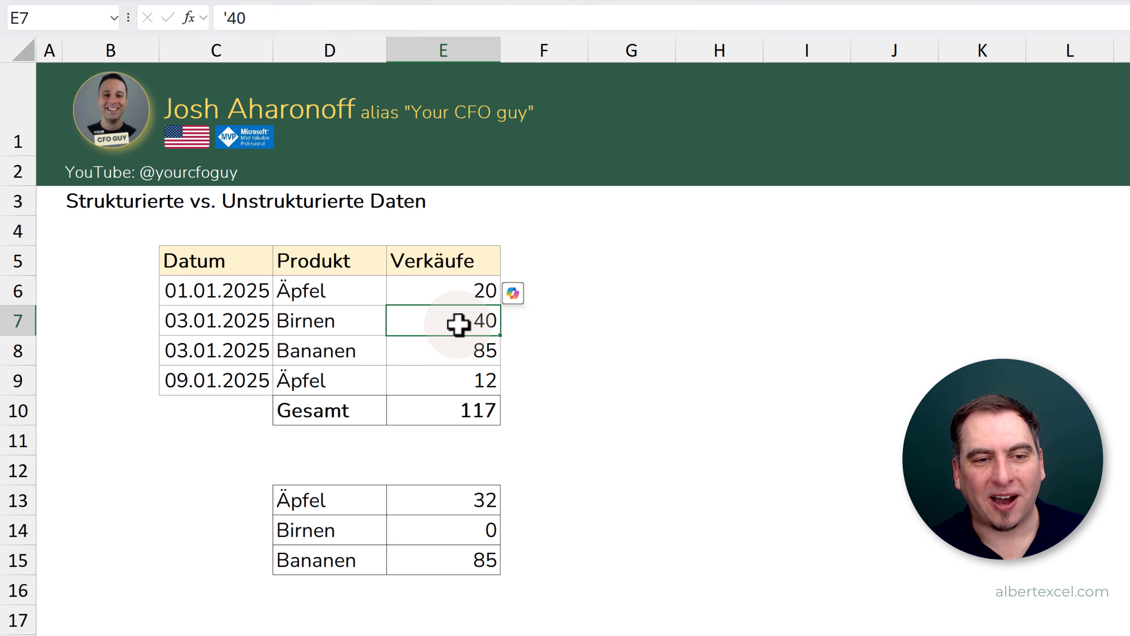
{"action": "left_click", "coordinate": [453, 499]}
{"action": "double_click", "coordinate": [460, 499]}
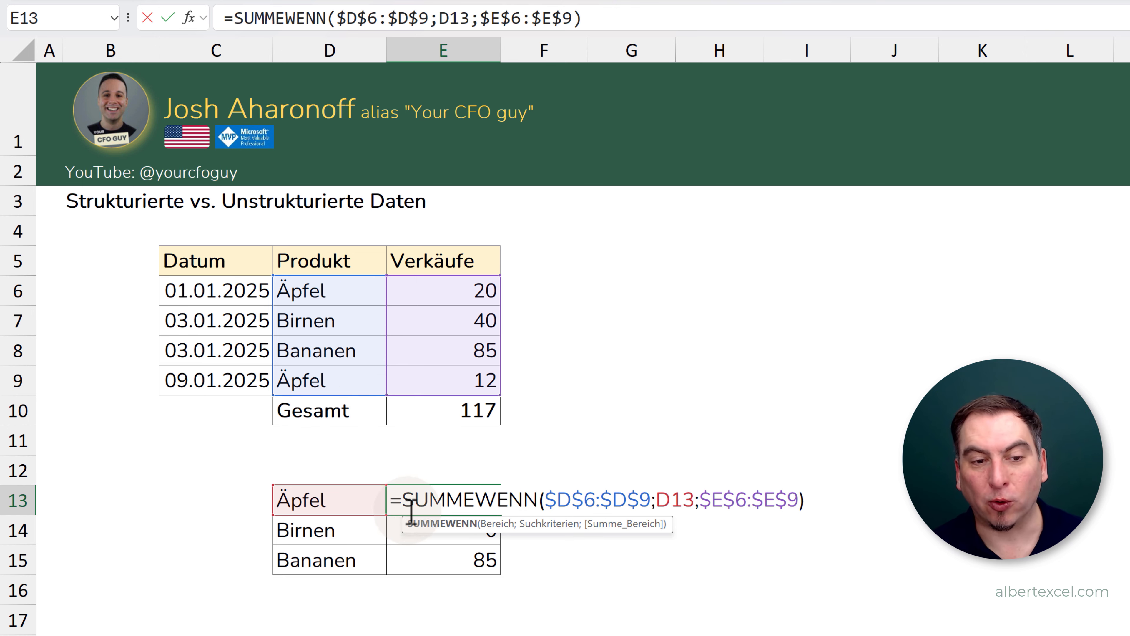
{"action": "key", "text": "Return"}
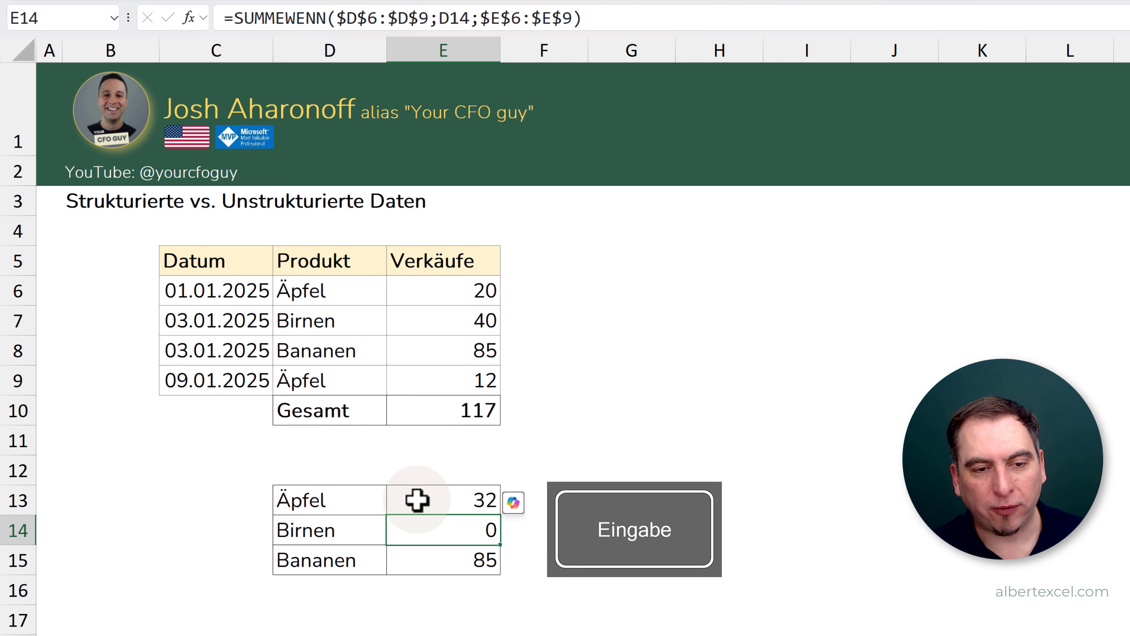
- Re-enter the Birnen sales value in E7 to flag it, convert it from text to a number, and check the total in E10
{"action": "left_click", "coordinate": [427, 320]}
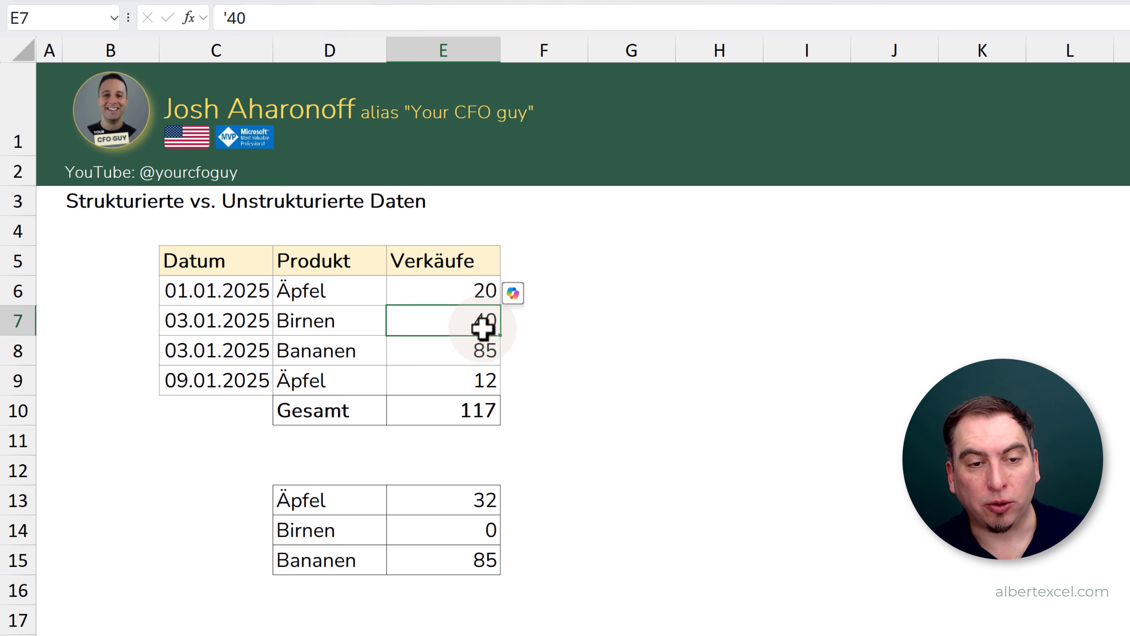
{"action": "key", "text": "Return"}
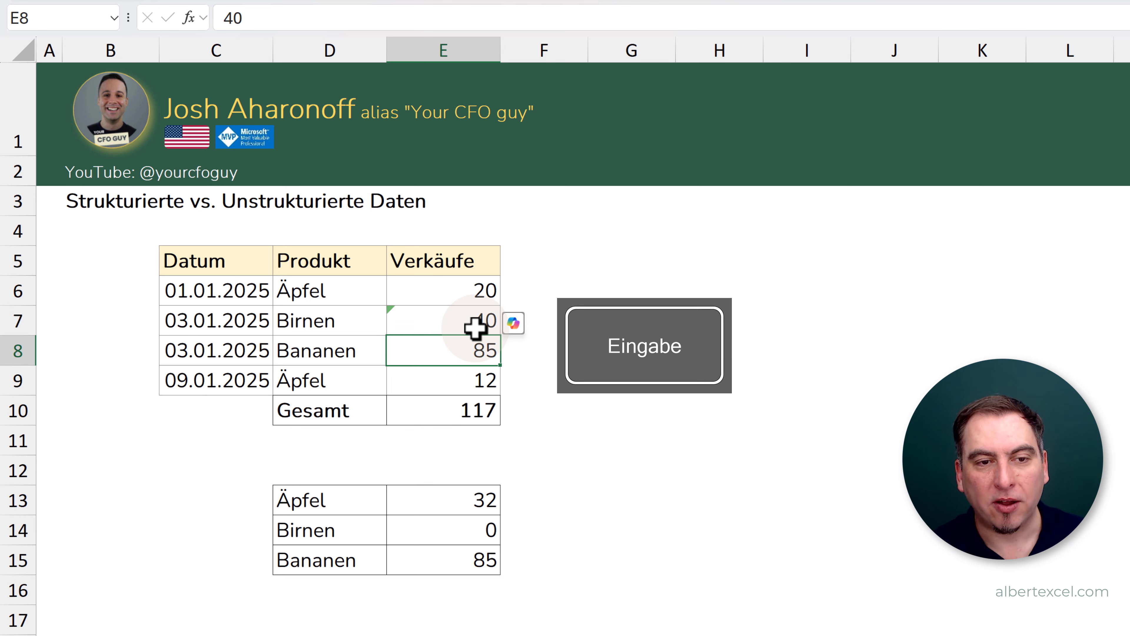
{"action": "left_click", "coordinate": [404, 317]}
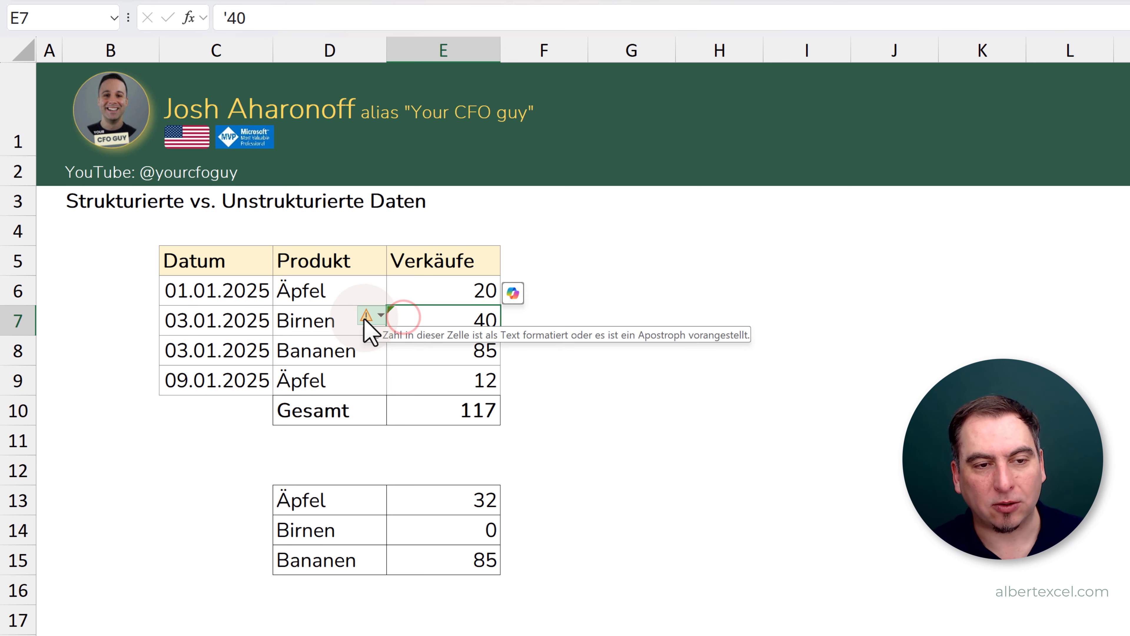
{"action": "left_click", "coordinate": [371, 320]}
{"action": "left_click", "coordinate": [390, 356]}
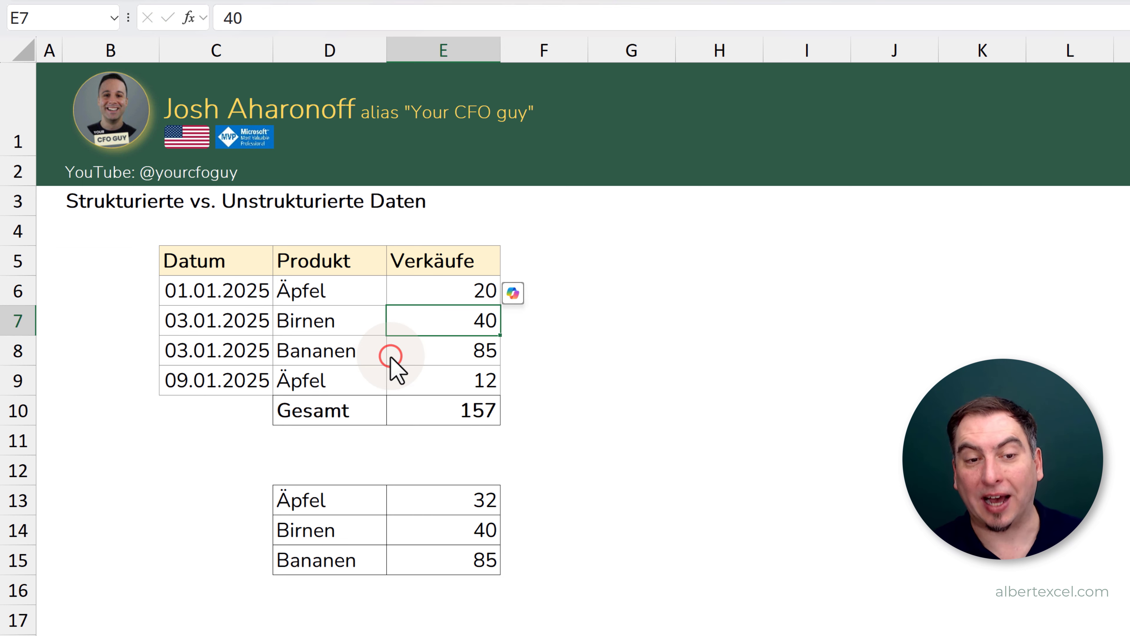
{"action": "left_click", "coordinate": [445, 410]}
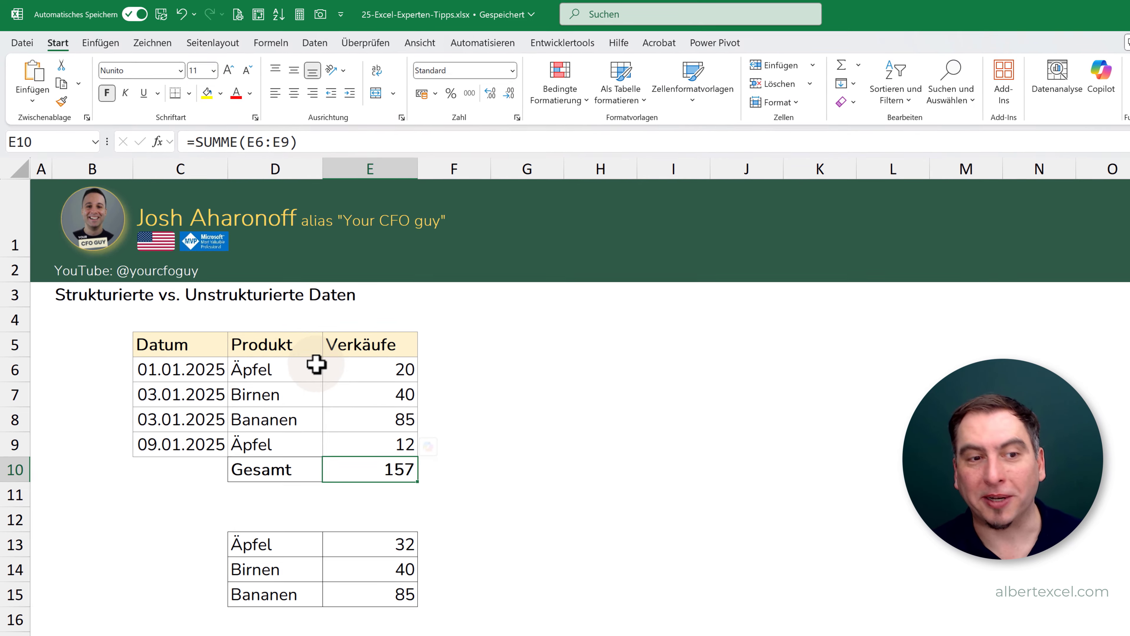
- Convert the sales data in C5:E9 into an Excel table with headers
{"action": "left_click_drag", "start_coordinate": [185, 347], "coordinate": [354, 444]}
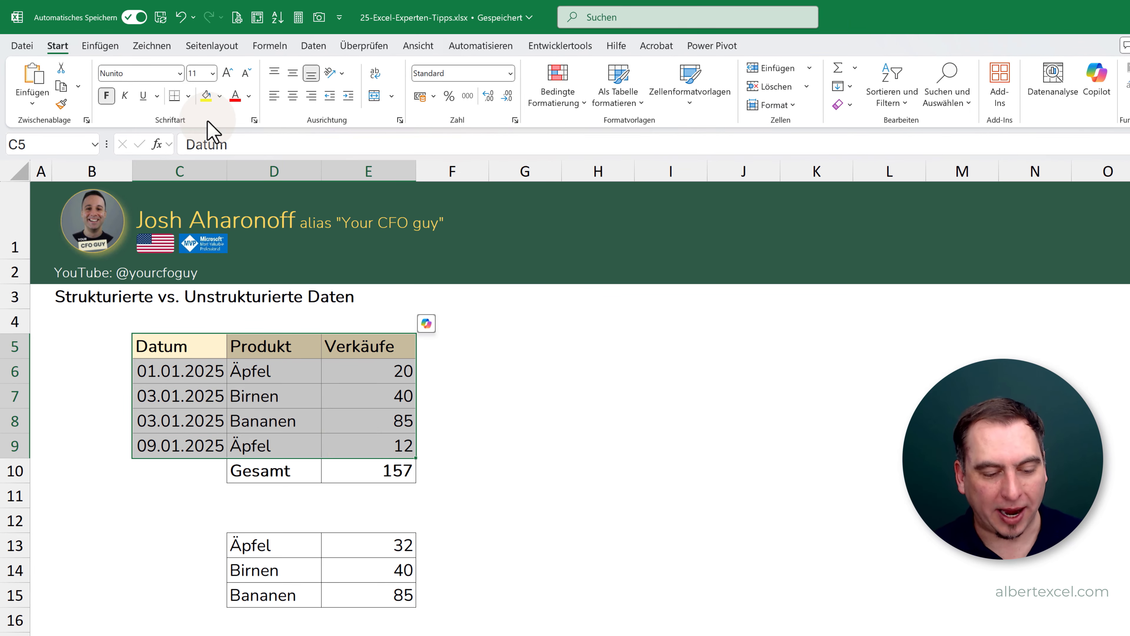
{"action": "key", "text": "ctrl+t"}
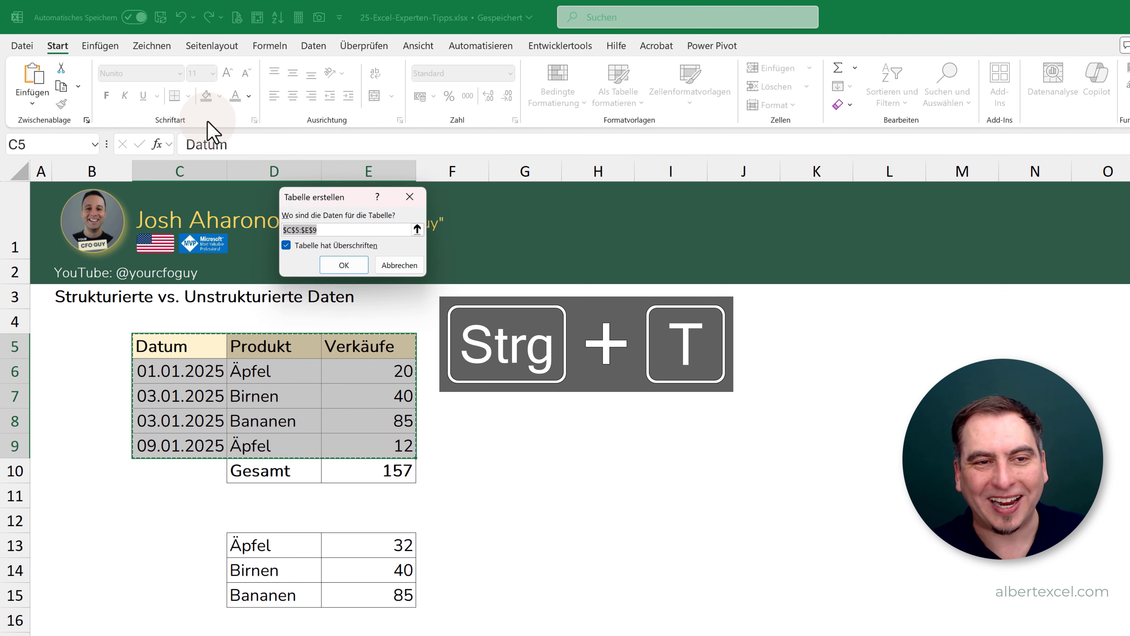
{"action": "left_click", "coordinate": [342, 266]}
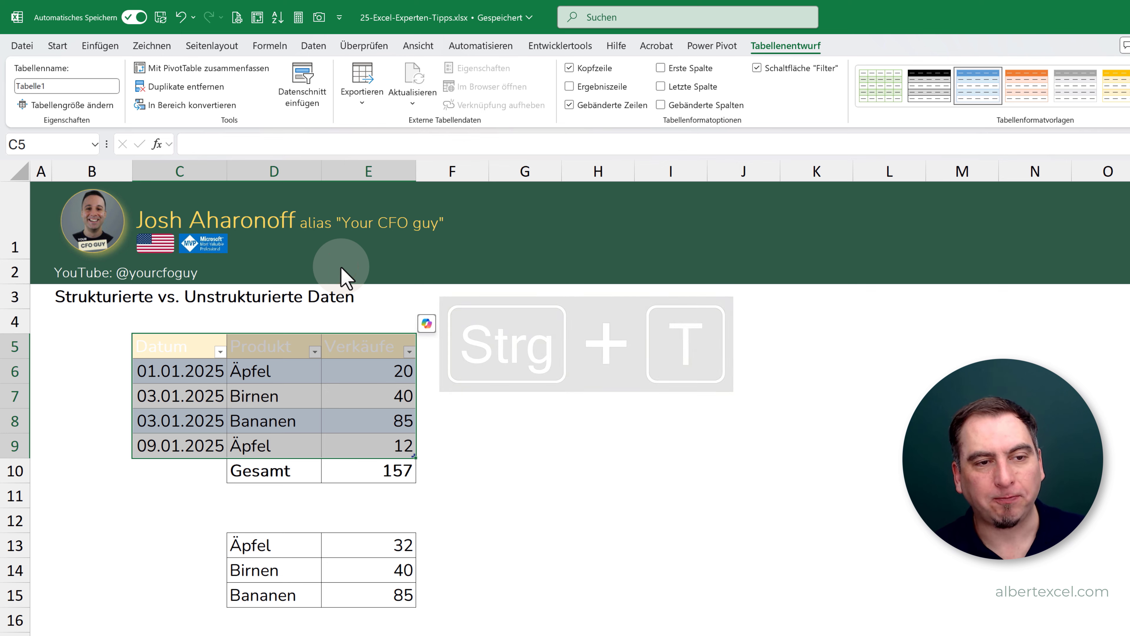
- Set the font colour of the table's header row C5:E5 to red
{"action": "left_click", "coordinate": [57, 46]}
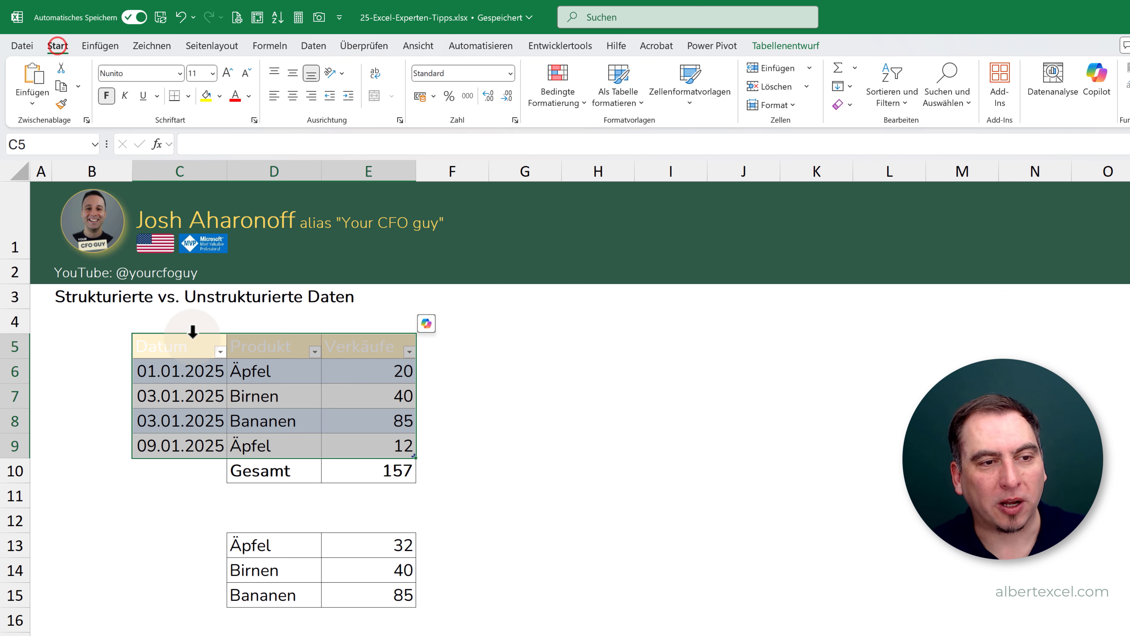
{"action": "left_click_drag", "start_coordinate": [165, 345], "coordinate": [354, 347]}
{"action": "left_click", "coordinate": [236, 96]}
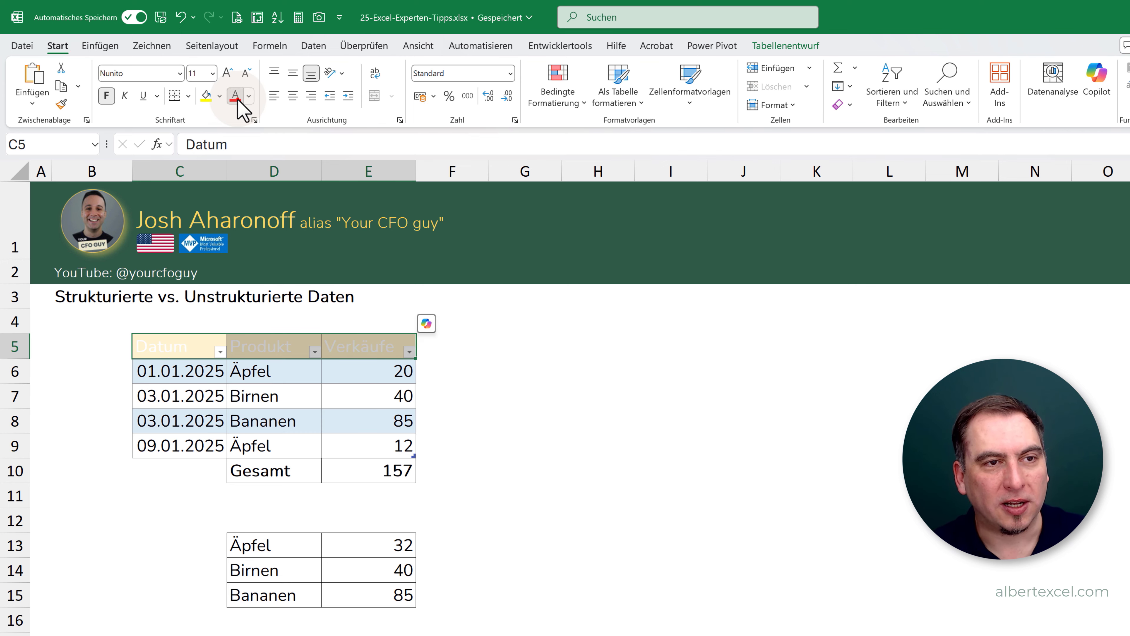
{"action": "left_click", "coordinate": [353, 420]}
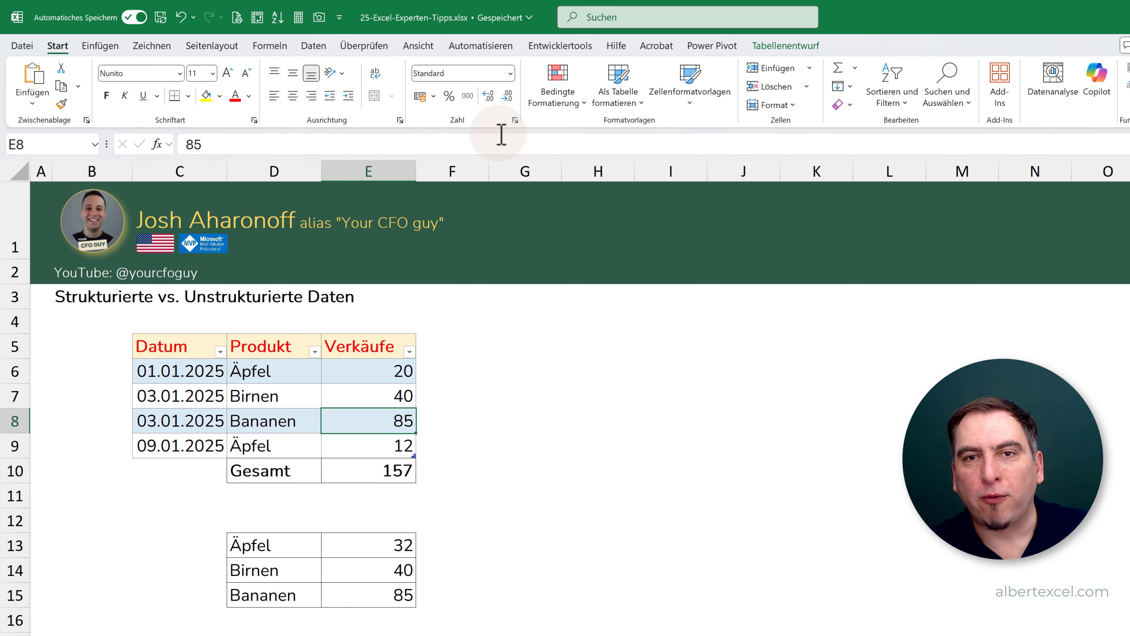
- Rename the sales table as tbl_Verkäufe
{"action": "left_click", "coordinate": [784, 46]}
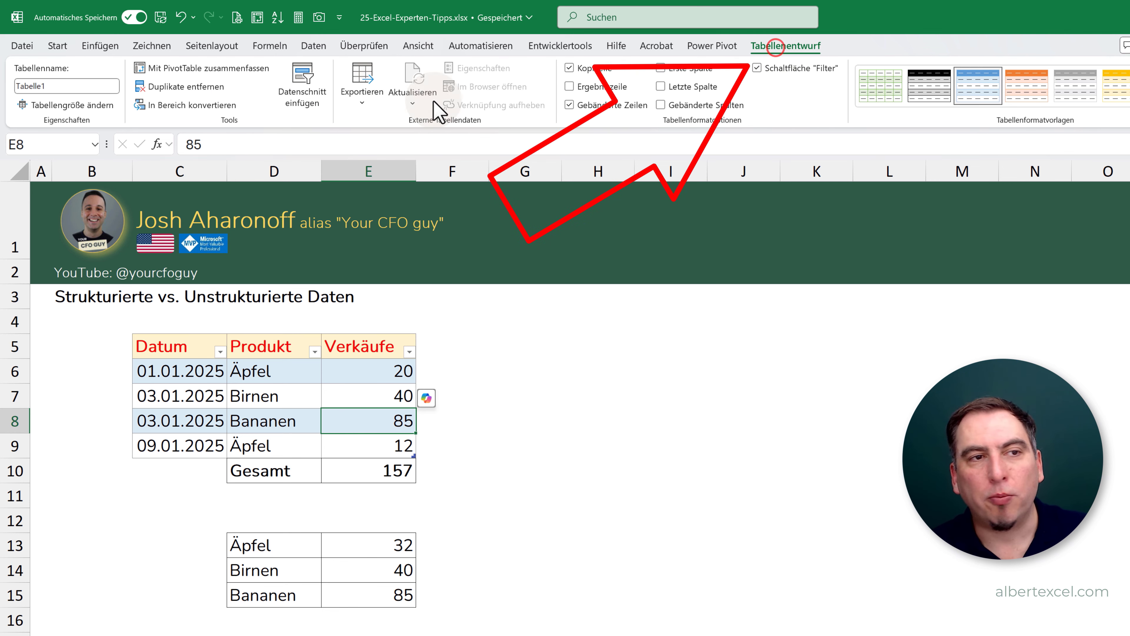
{"action": "left_click", "coordinate": [62, 85]}
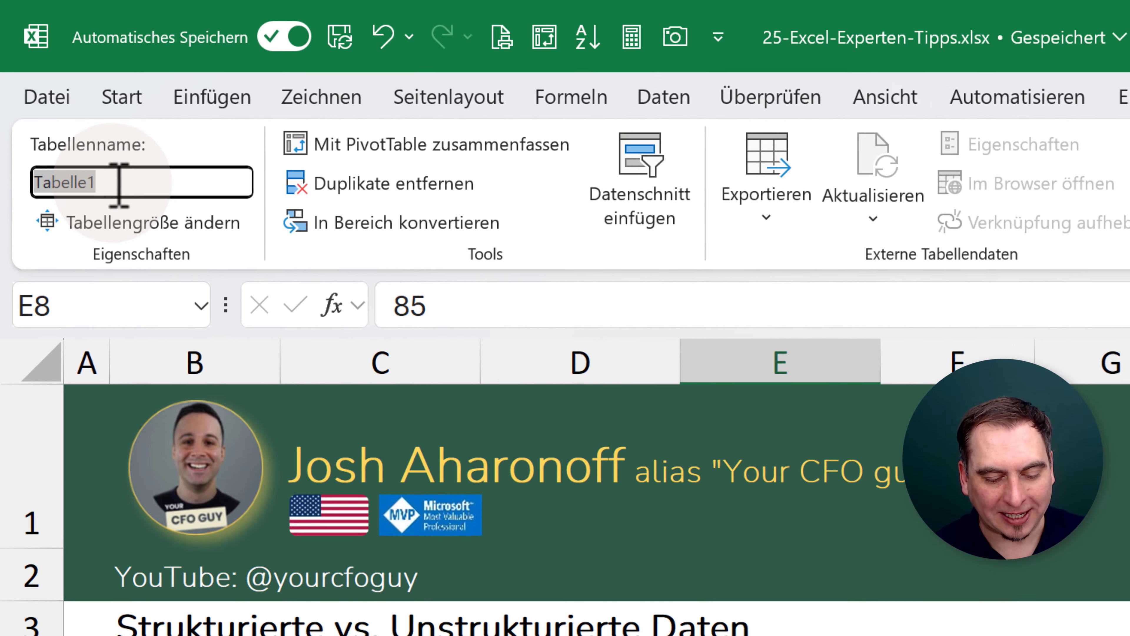
{"action": "type", "text": "tb"}
{"action": "type", "text": "l_Ver"}
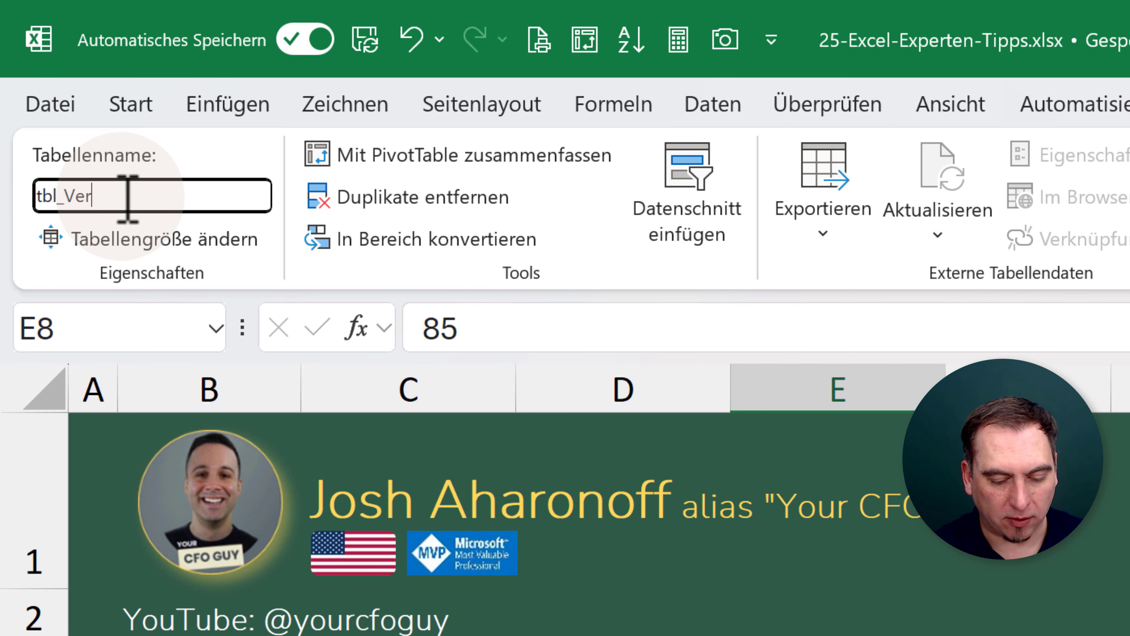
{"action": "type", "text": "käufe"}
{"action": "key", "text": "Return"}
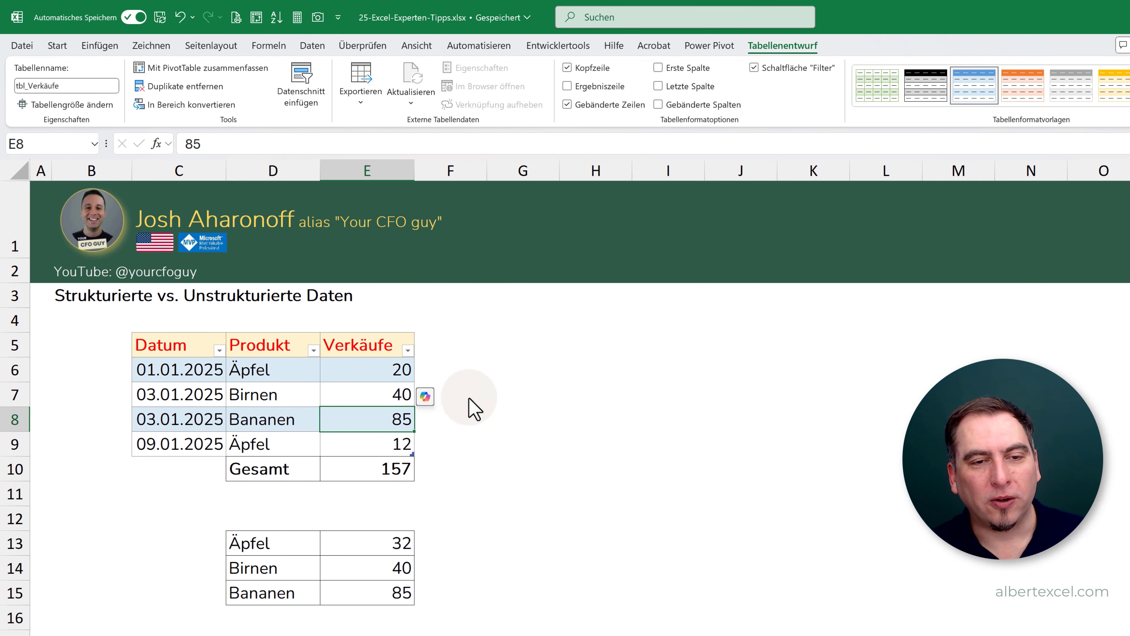
- Enter a structured reference to the table's sales column in G8, =tbl_Verkäufe[Verkäufe]
{"action": "left_click", "coordinate": [532, 418]}
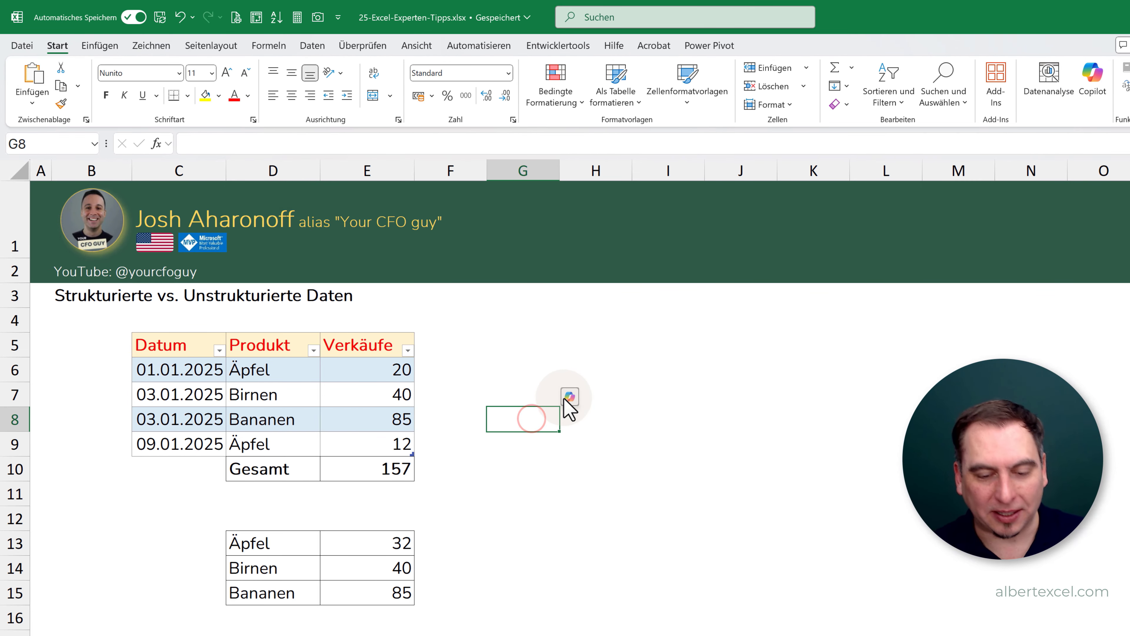
{"action": "type", "text": "="}
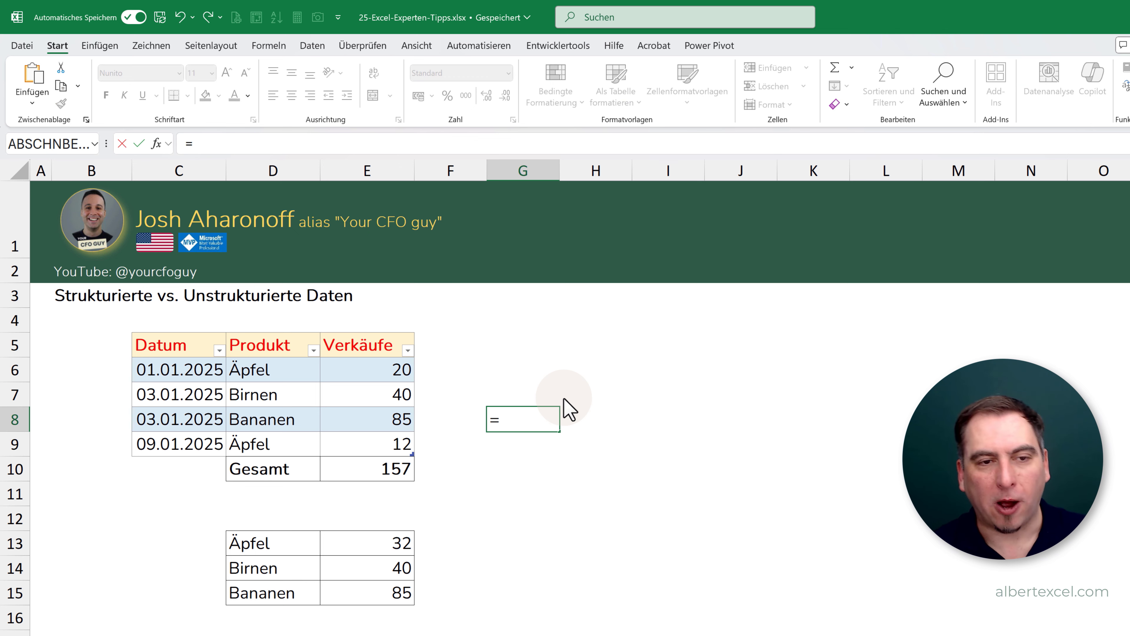
{"action": "left_click_drag", "start_coordinate": [377, 369], "coordinate": [379, 445]}
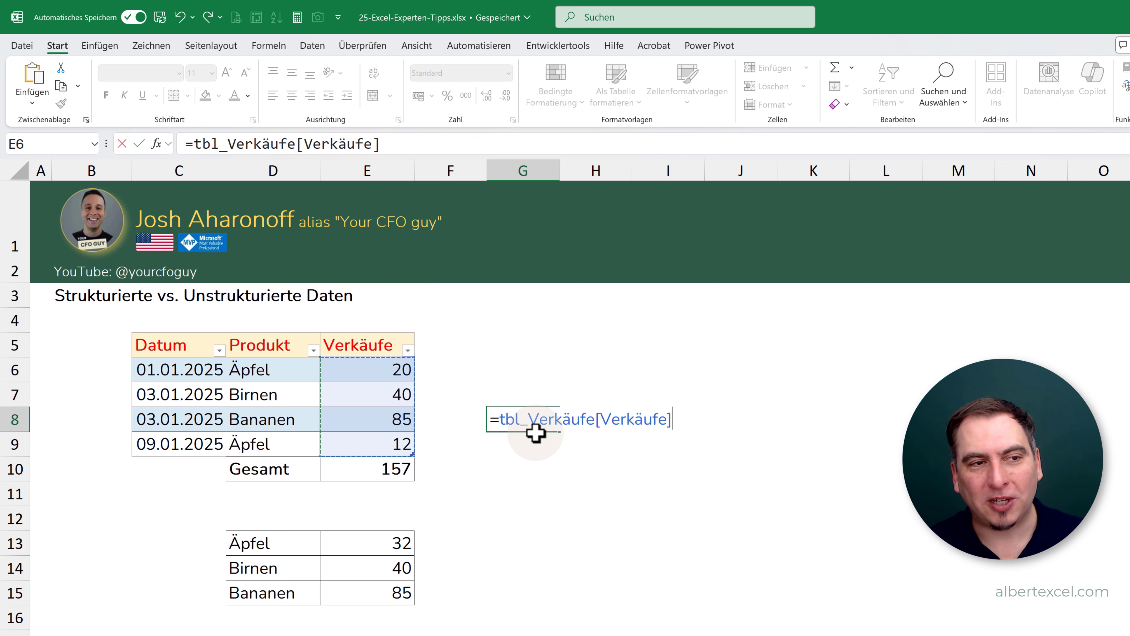
{"action": "key", "text": "Return"}
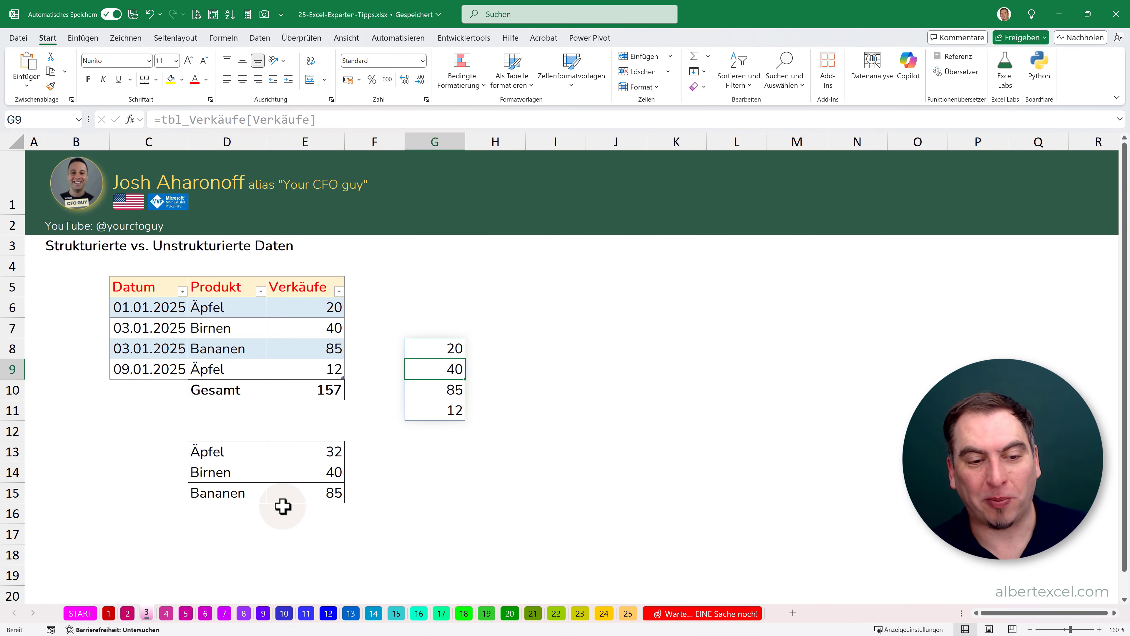
- Run Data Analysis on the product sales list on sheet 4
{"action": "left_click", "coordinate": [167, 613]}
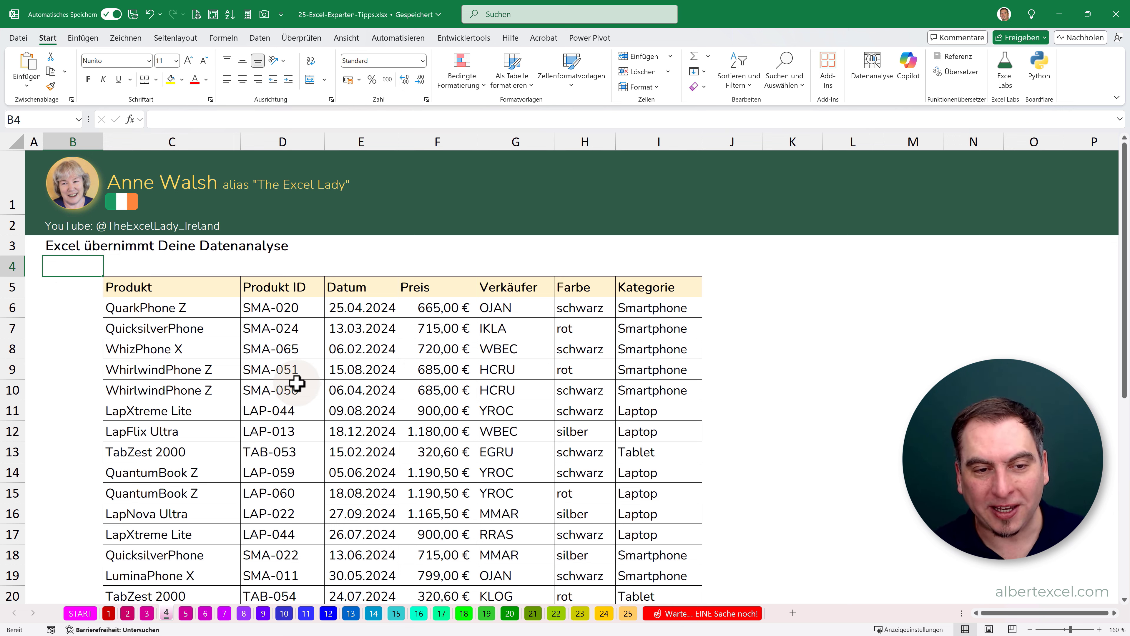
{"action": "left_click", "coordinate": [305, 389]}
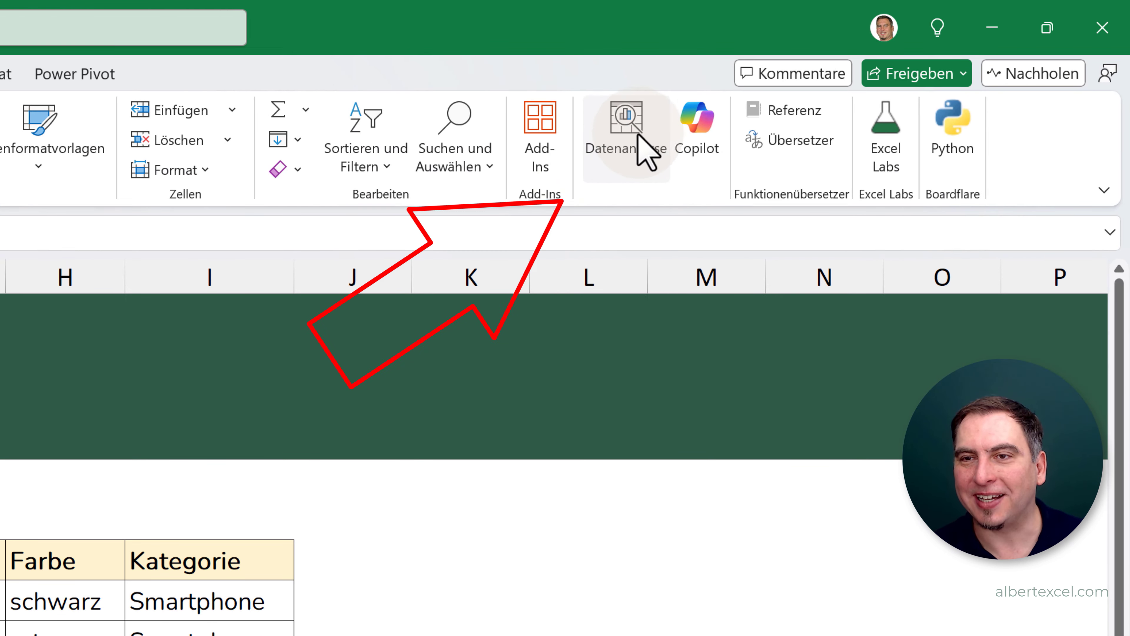
{"action": "left_click", "coordinate": [623, 135]}
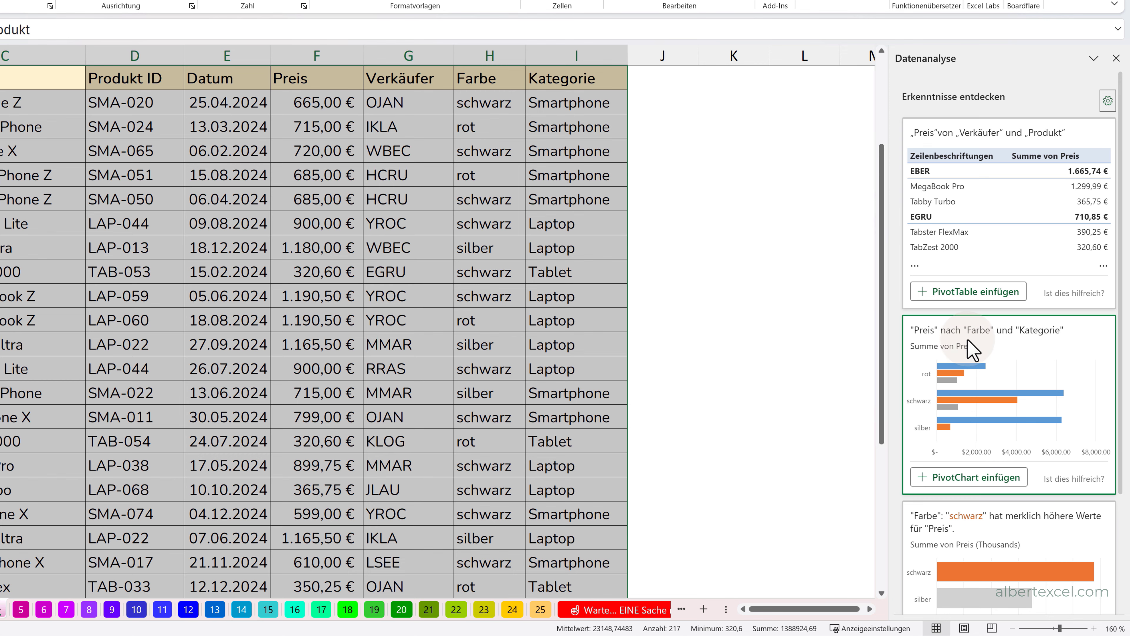
- Insert the suggested PivotChart showing "Preis" by "Farbe" and "Kategorie"
{"action": "scroll", "coordinate": [971, 349], "scroll_direction": "down", "scroll_amount": 4}
{"action": "scroll", "coordinate": [1001, 288], "scroll_direction": "up", "scroll_amount": 1}
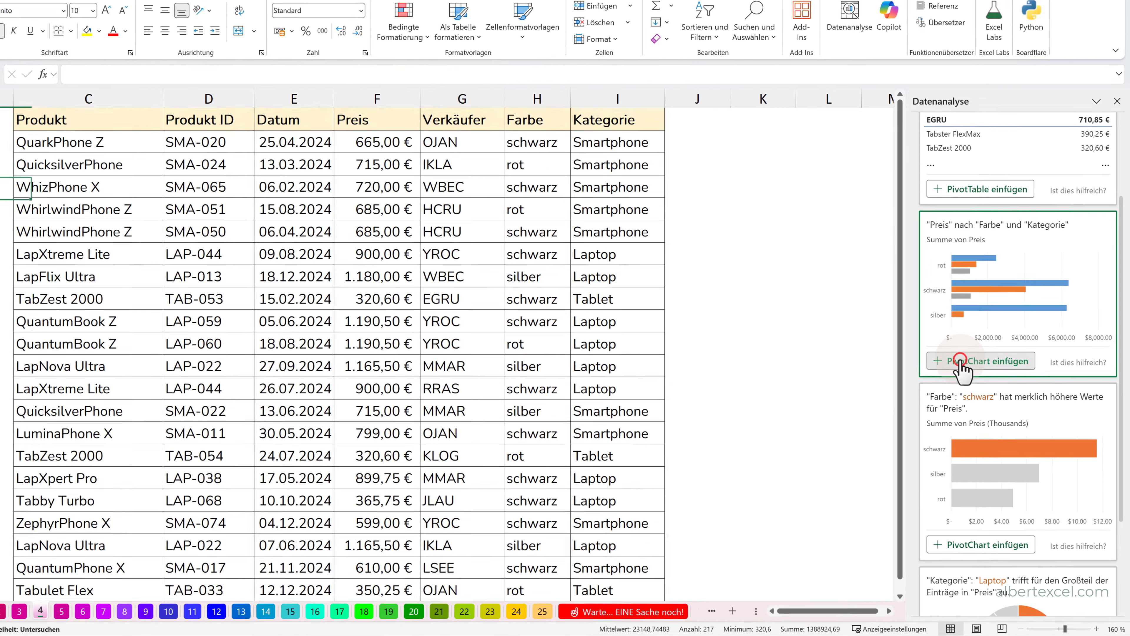
{"action": "left_click", "coordinate": [949, 341]}
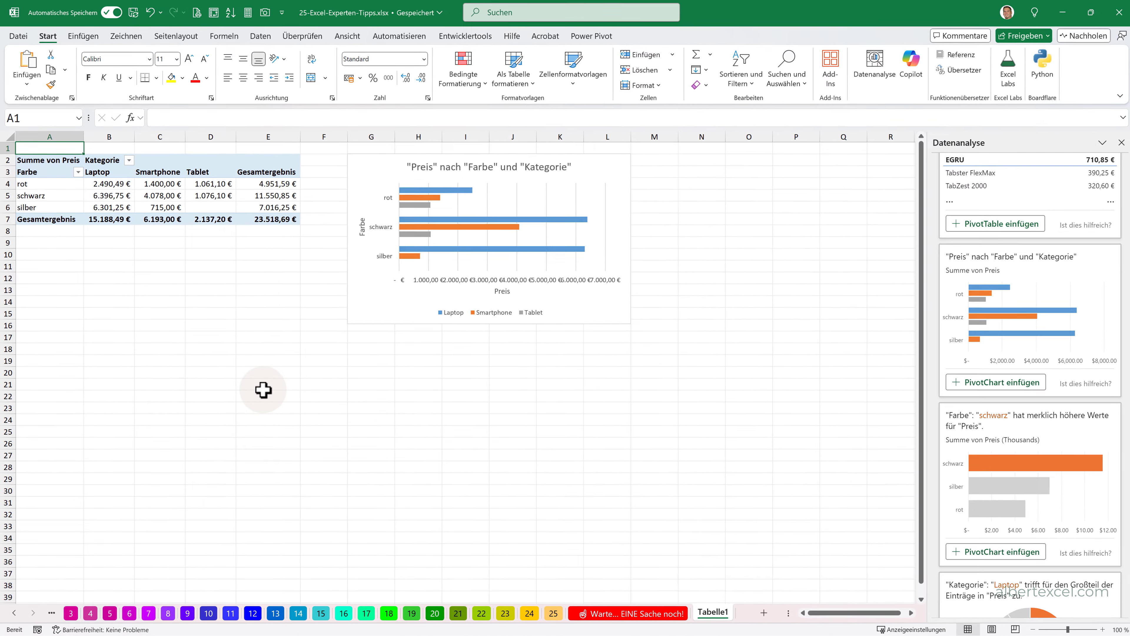
- Show all Data Analysis results and look through the additional chart suggestions
{"action": "scroll", "coordinate": [1004, 472], "scroll_direction": "down", "scroll_amount": 4}
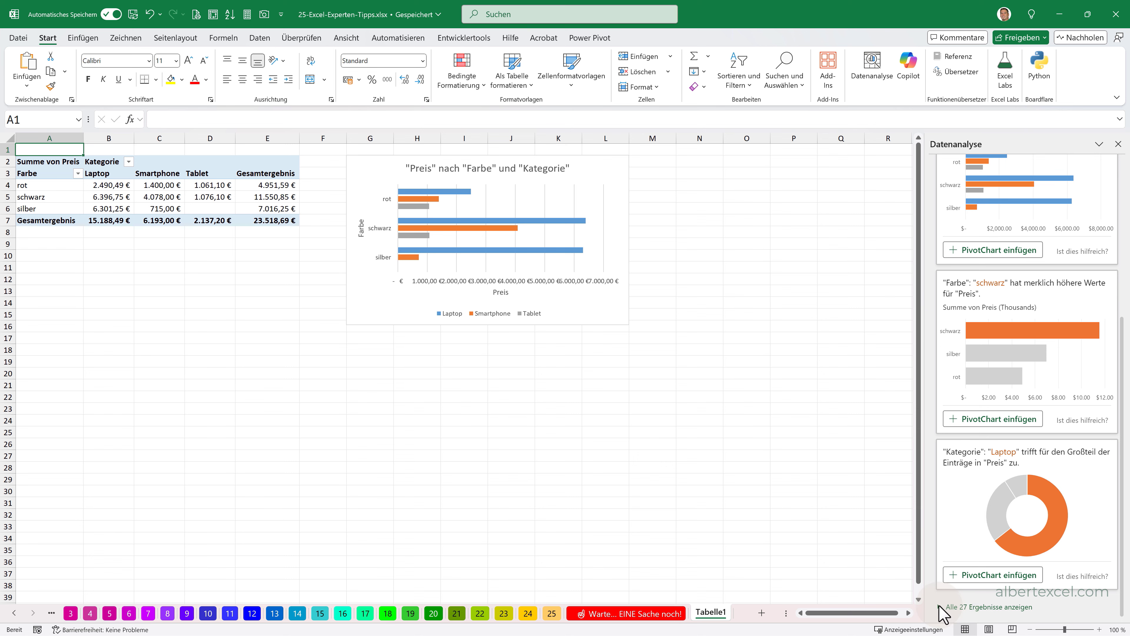
{"action": "left_click", "coordinate": [940, 605]}
{"action": "scroll", "coordinate": [1006, 544], "scroll_direction": "down", "scroll_amount": 10}
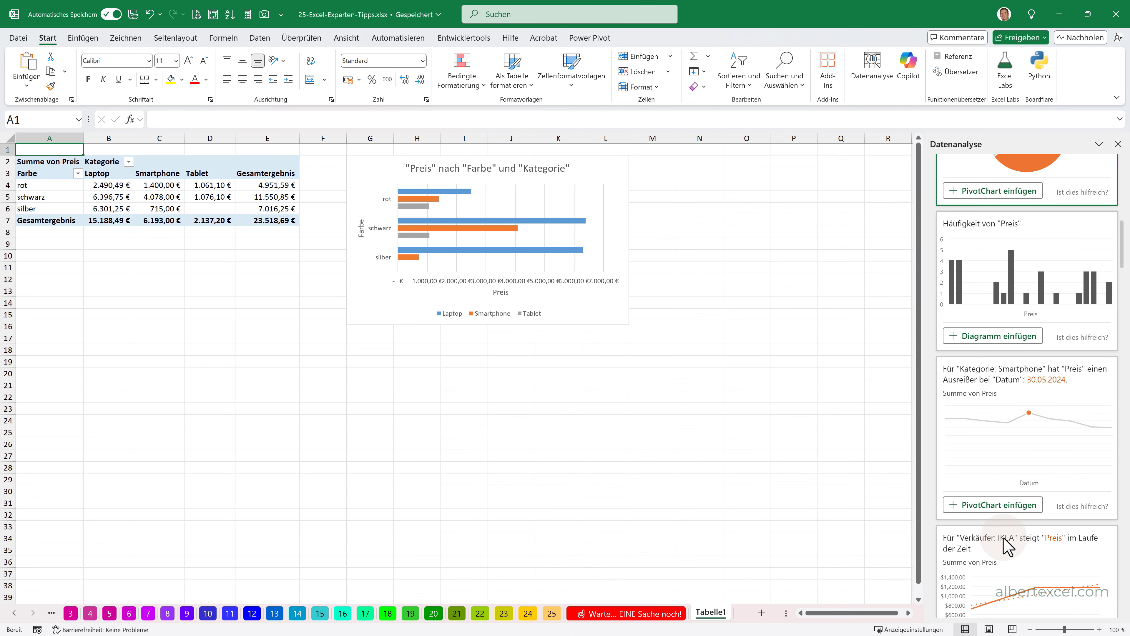
{"action": "scroll", "coordinate": [1007, 544], "scroll_direction": "down", "scroll_amount": 2}
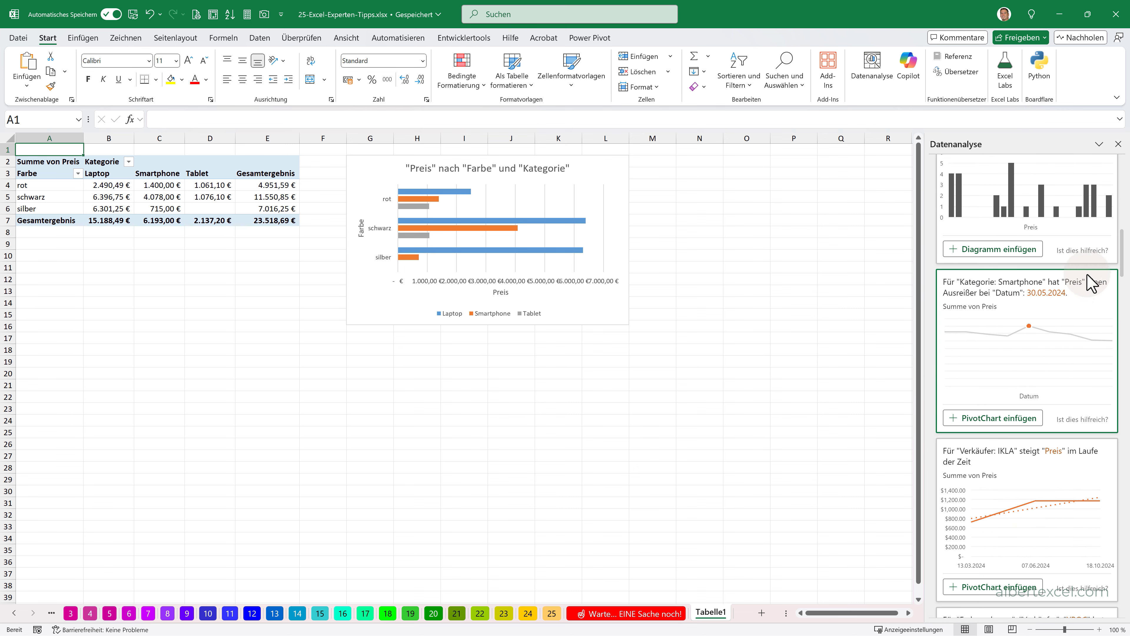
- Return to the product sales list on sheet 4 and view it from its heading
{"action": "scroll", "coordinate": [1113, 262], "scroll_direction": "up", "scroll_amount": 15}
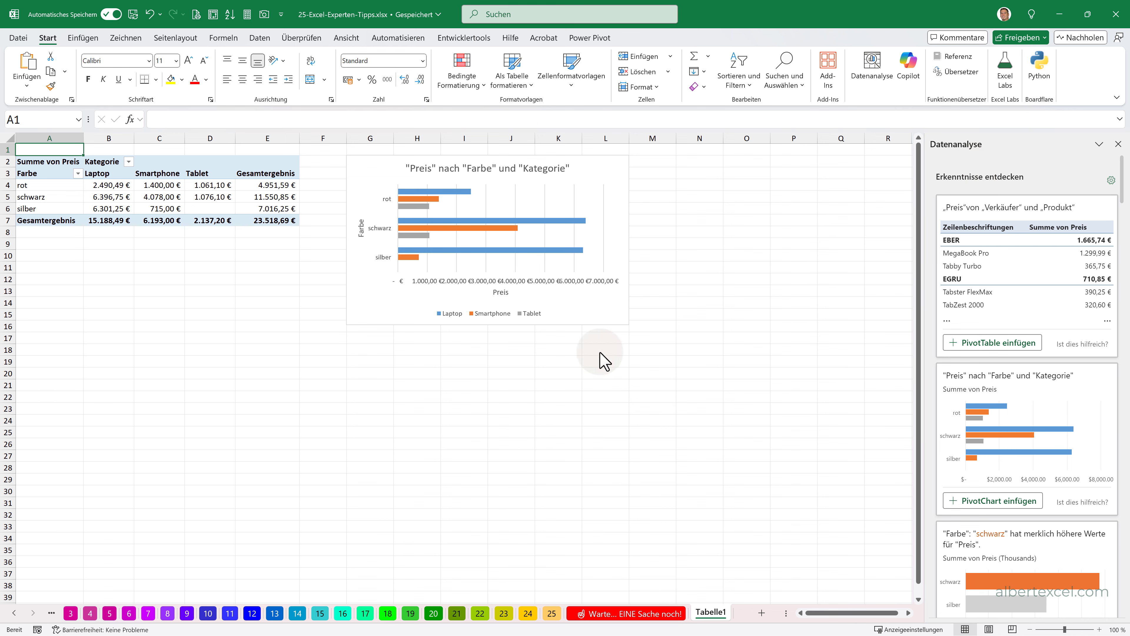
{"action": "left_click", "coordinate": [89, 613]}
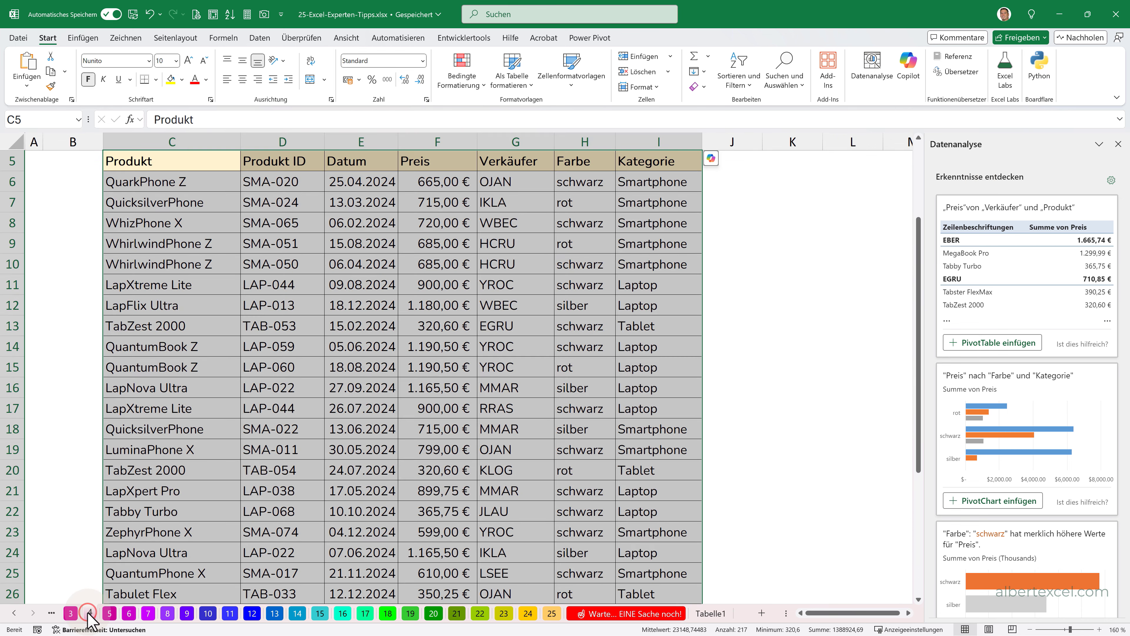
{"action": "scroll", "coordinate": [540, 326], "scroll_direction": "up", "scroll_amount": 1}
{"action": "scroll", "coordinate": [424, 311], "scroll_direction": "up", "scroll_amount": 2}
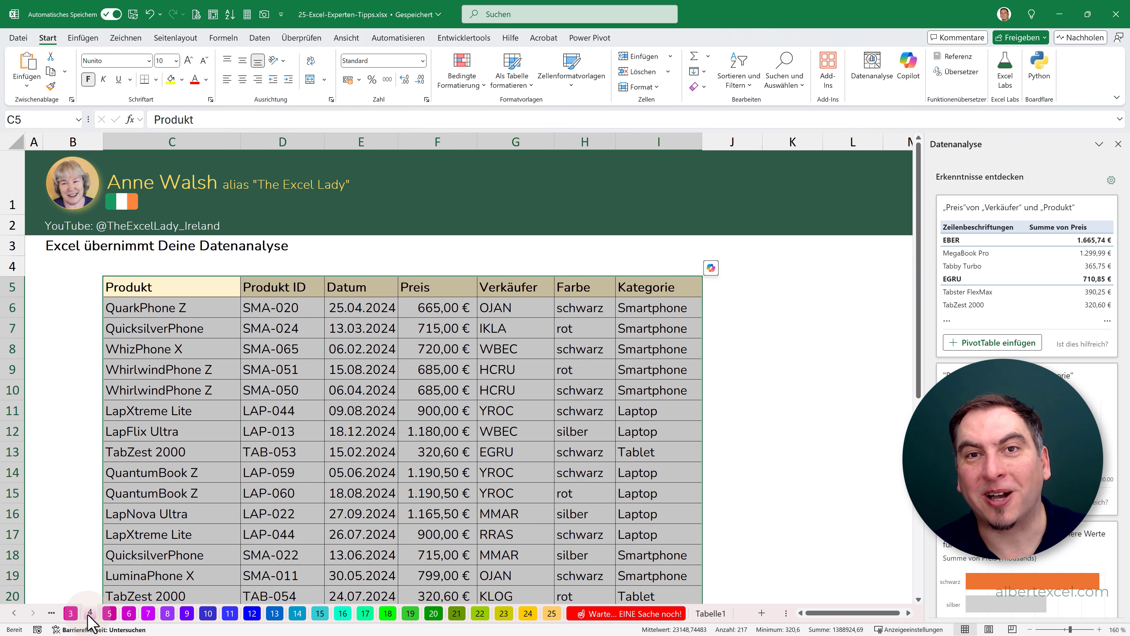
- On sheet 5, inspect the Nettogewinn formula for the Laptop row in F8 without changing it
{"action": "left_click", "coordinate": [109, 614]}
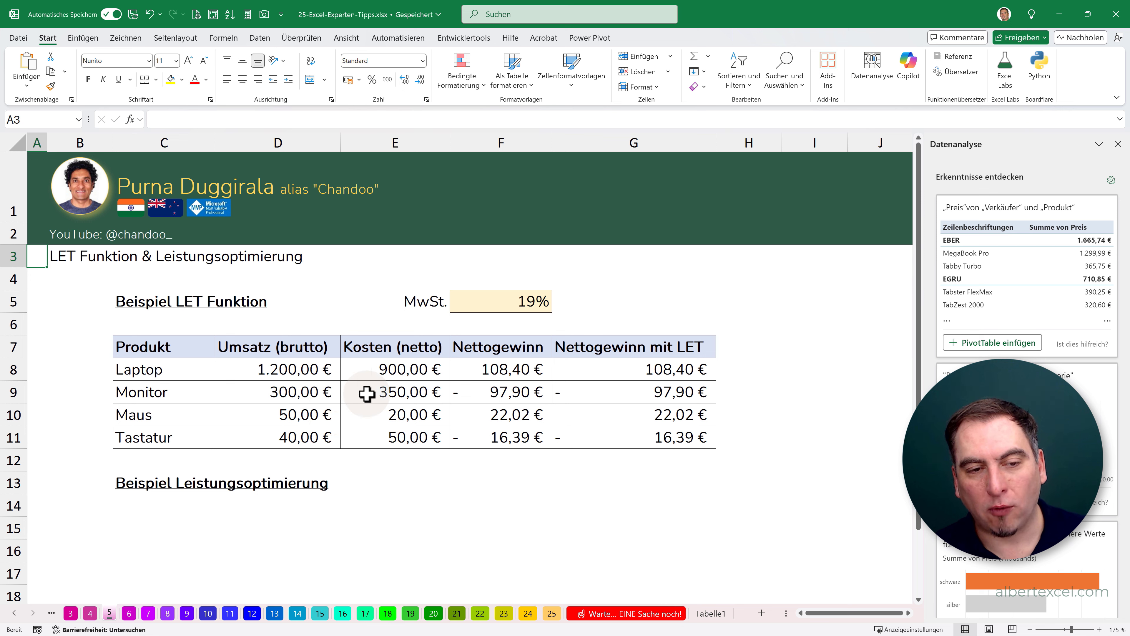
{"action": "left_click", "coordinate": [496, 376]}
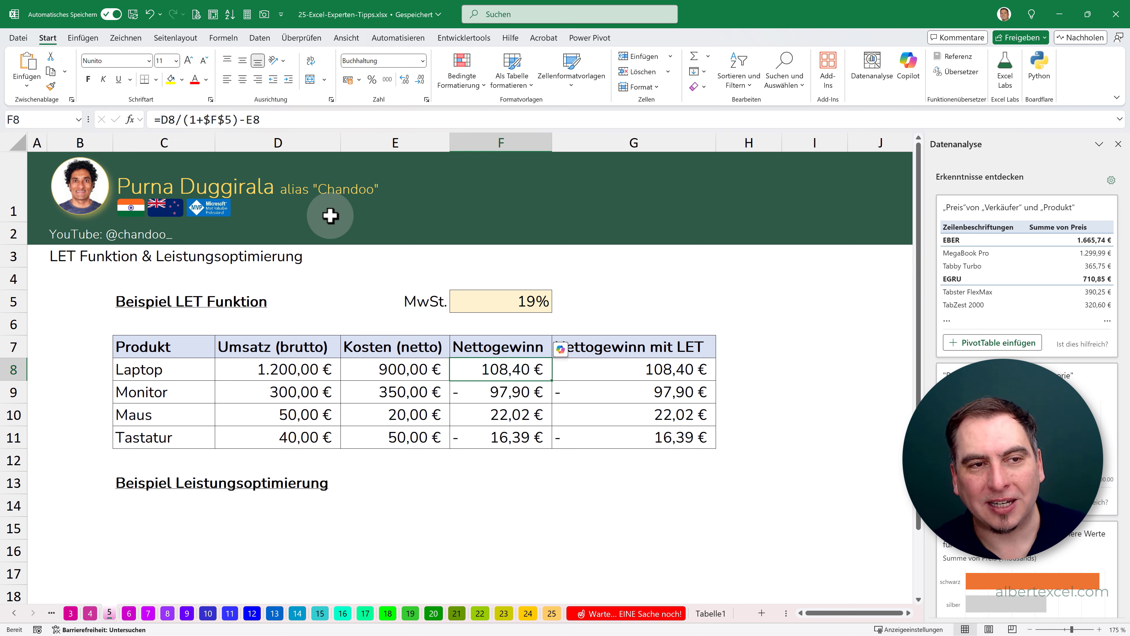
{"action": "key", "text": "F2"}
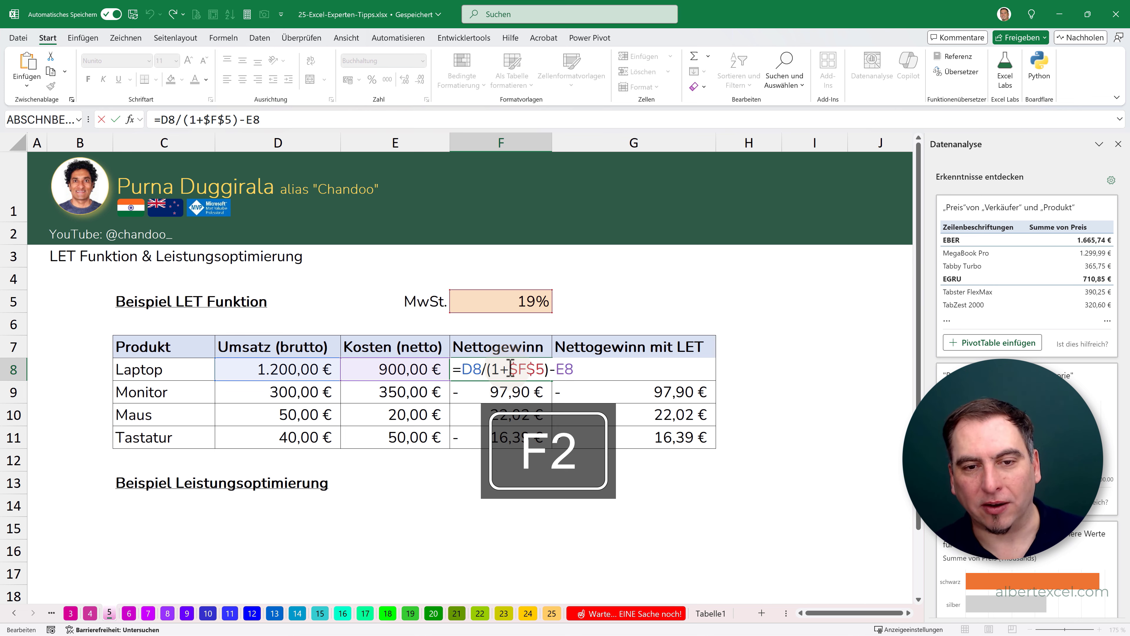
{"action": "key", "text": "Escape"}
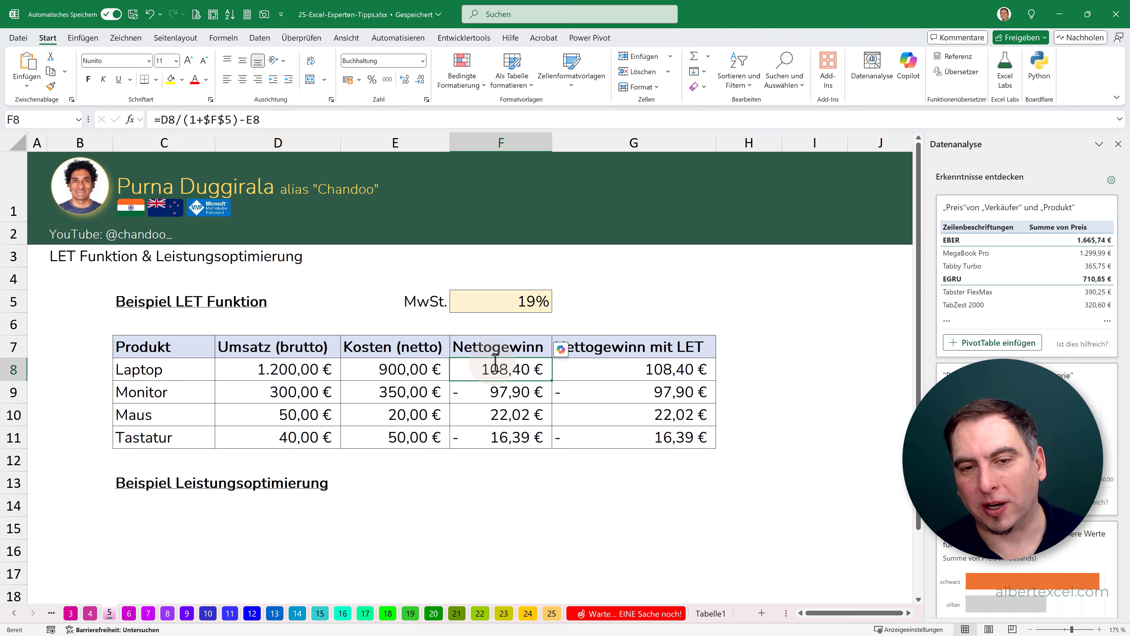
- Examine the LET formula in G8, covering the names Nettoumsatz, Kostennetto and Gewinn, their calculations and the returned result
{"action": "left_click", "coordinate": [614, 367]}
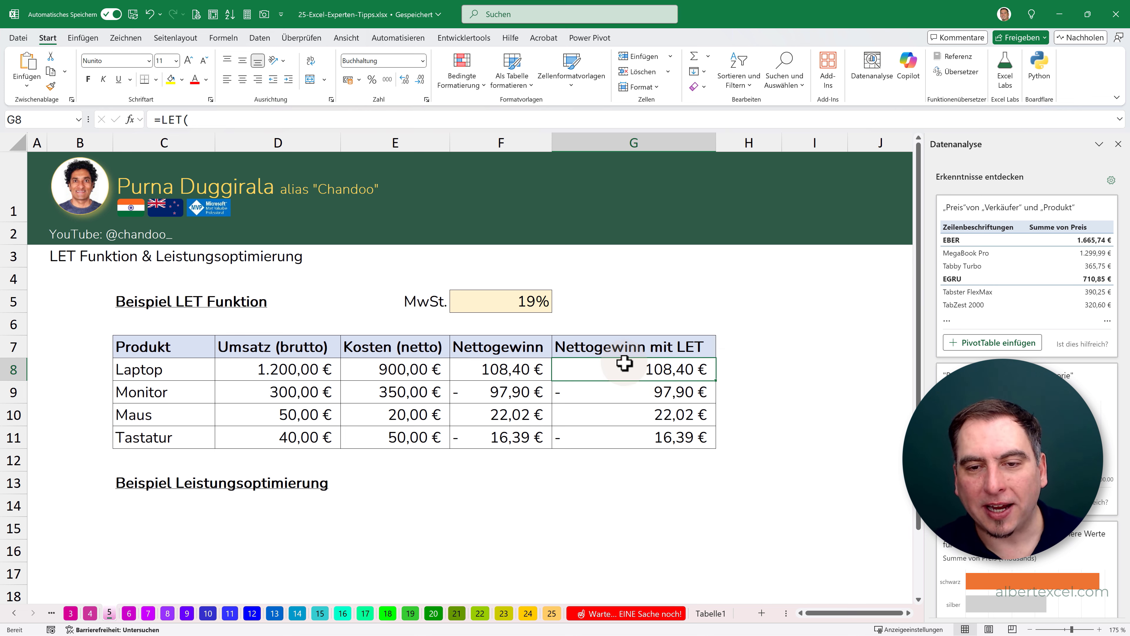
{"action": "double_click", "coordinate": [624, 363]}
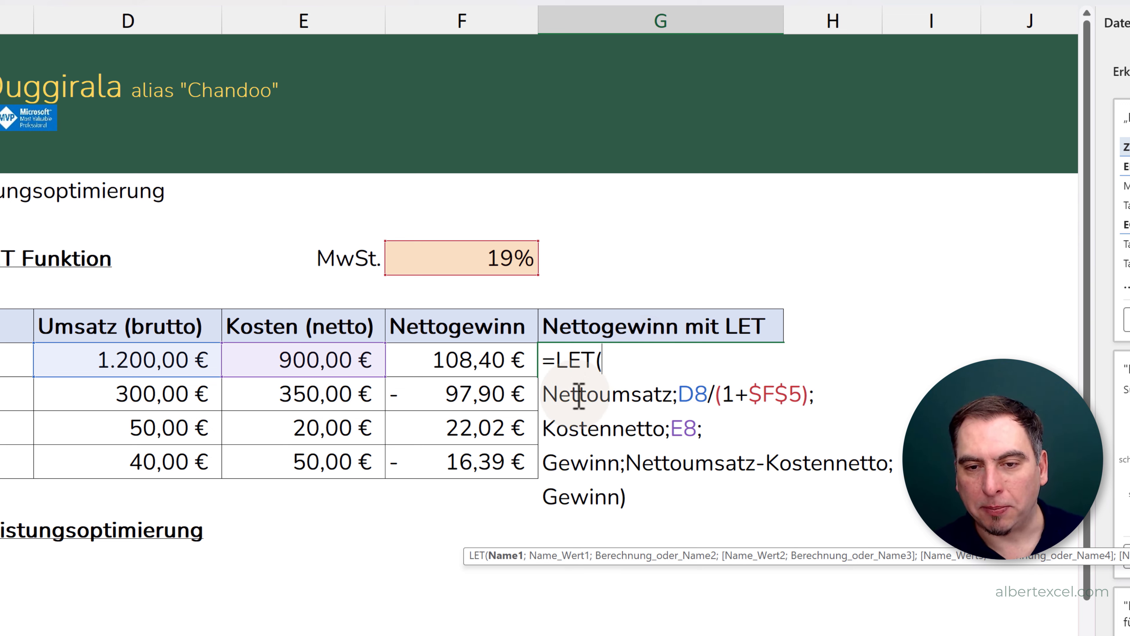
{"action": "left_click_drag", "start_coordinate": [547, 396], "coordinate": [708, 394]}
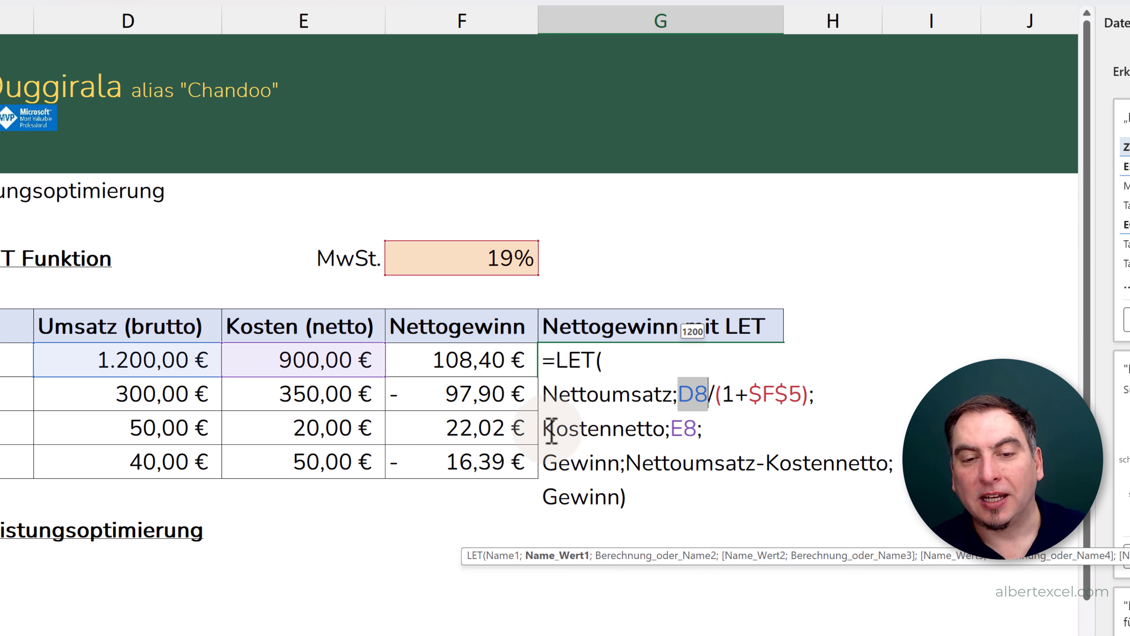
{"action": "left_click_drag", "start_coordinate": [544, 430], "coordinate": [653, 430]}
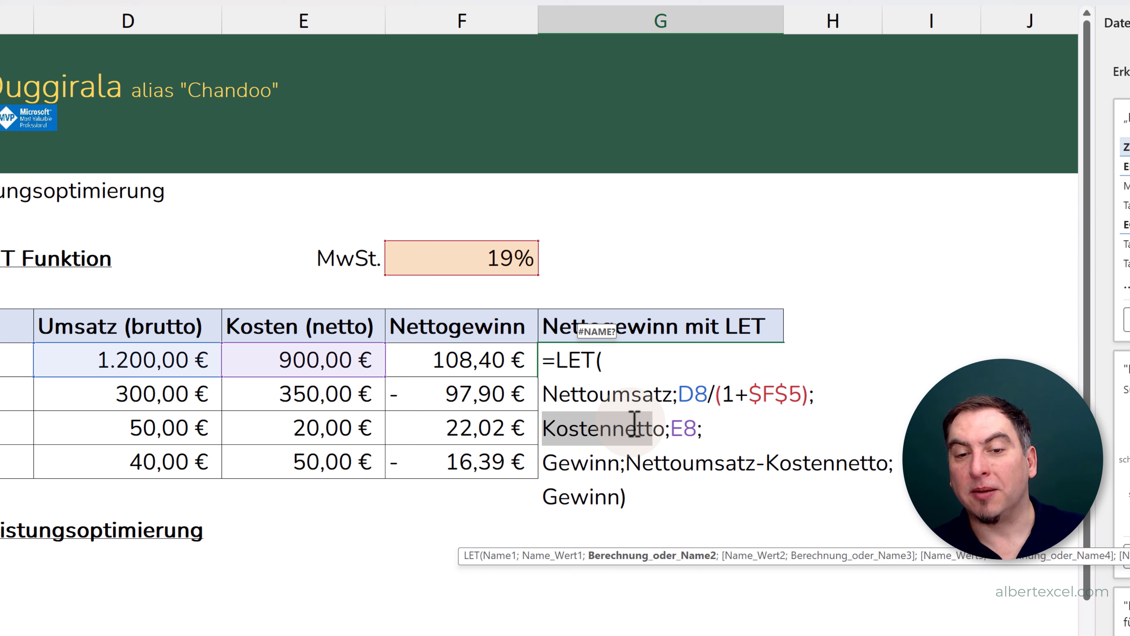
{"action": "left_click", "coordinate": [547, 464]}
{"action": "left_click_drag", "start_coordinate": [551, 465], "coordinate": [622, 465]}
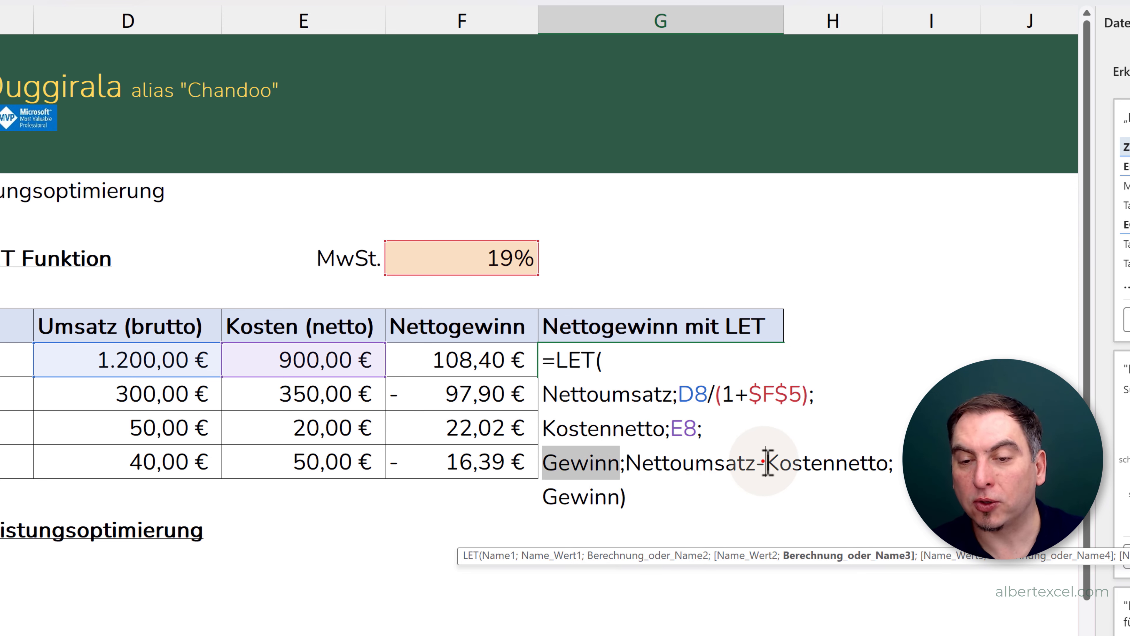
{"action": "left_click_drag", "start_coordinate": [762, 463], "coordinate": [854, 466]}
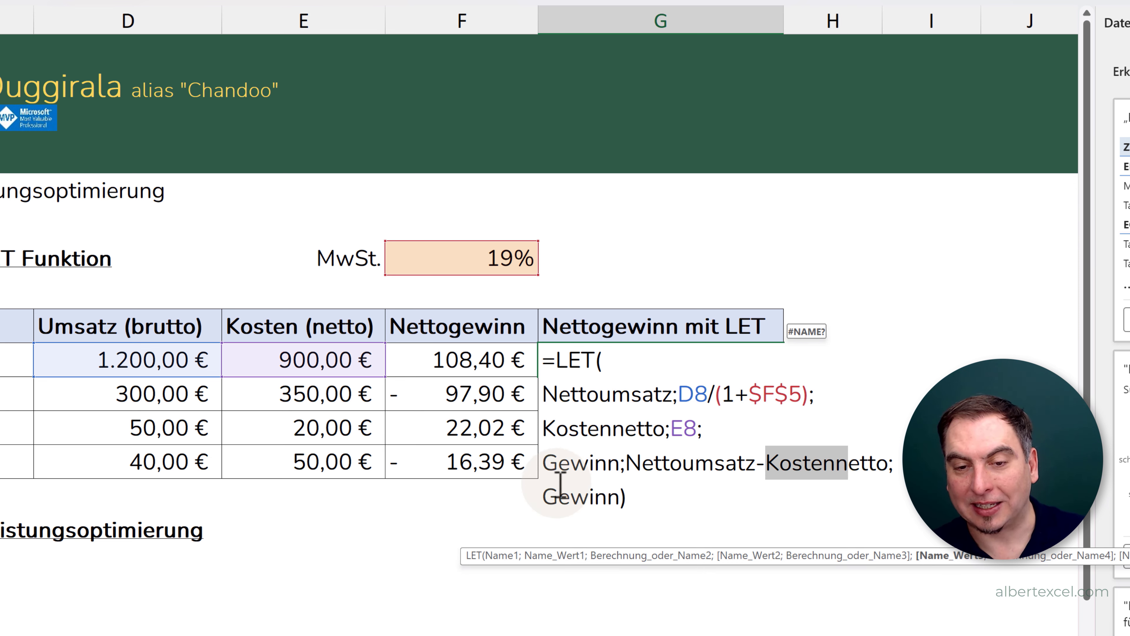
{"action": "left_click_drag", "start_coordinate": [548, 499], "coordinate": [614, 497]}
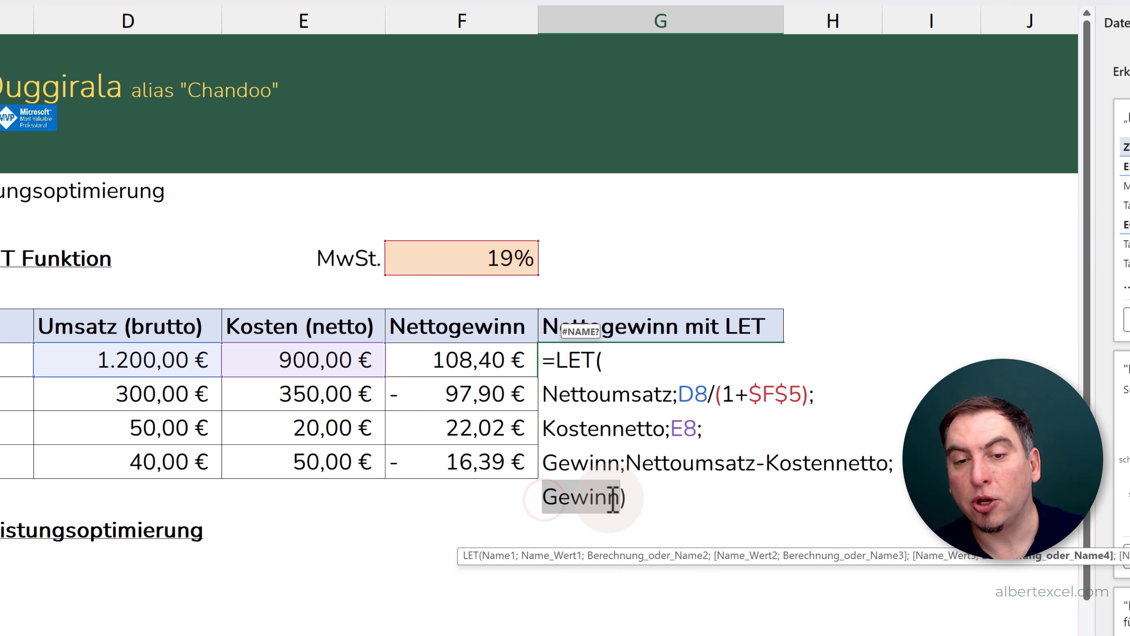
{"action": "key", "text": "Return"}
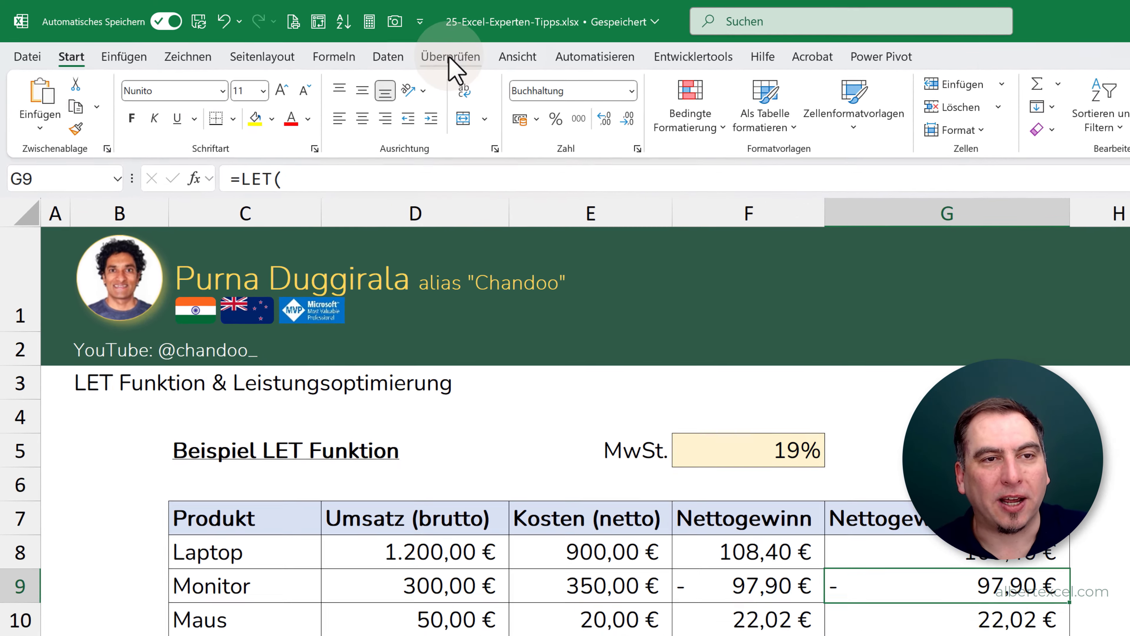
- Run the workbook performance check and look through its sheet-by-sheet list of ranges
{"action": "left_click", "coordinate": [316, 40]}
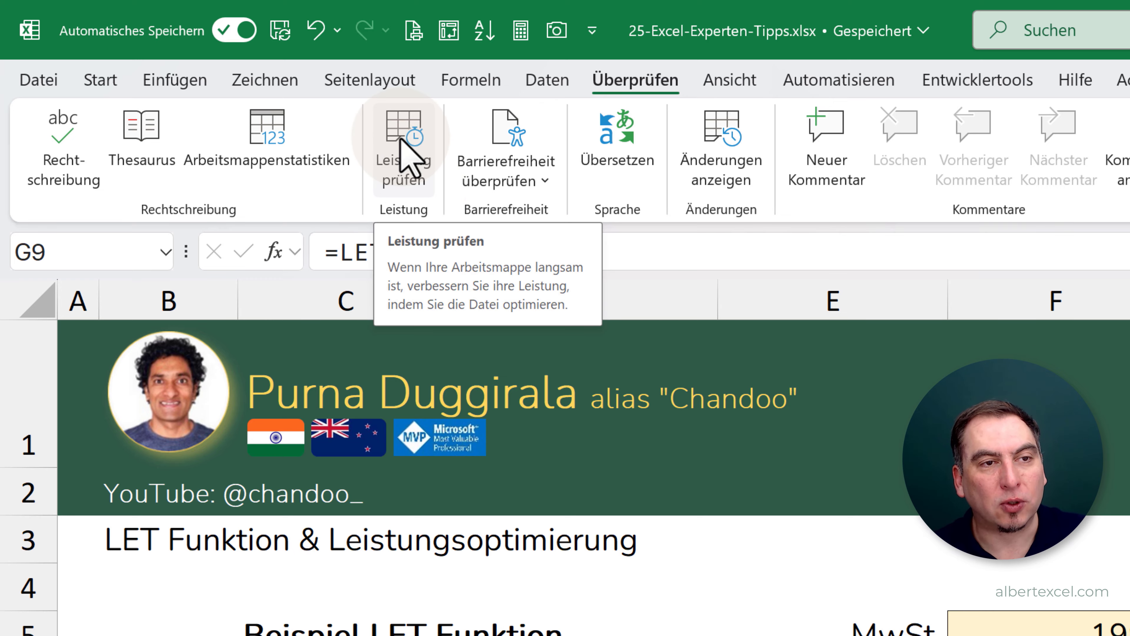
{"action": "left_click", "coordinate": [406, 161]}
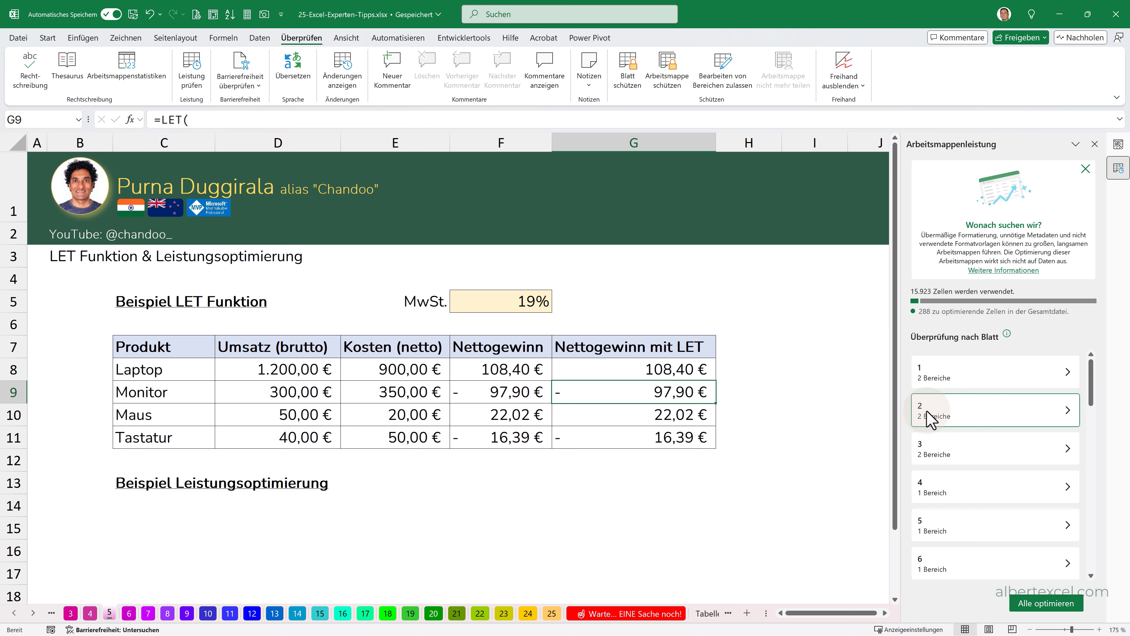
{"action": "scroll", "coordinate": [1009, 467], "scroll_direction": "down", "scroll_amount": 3}
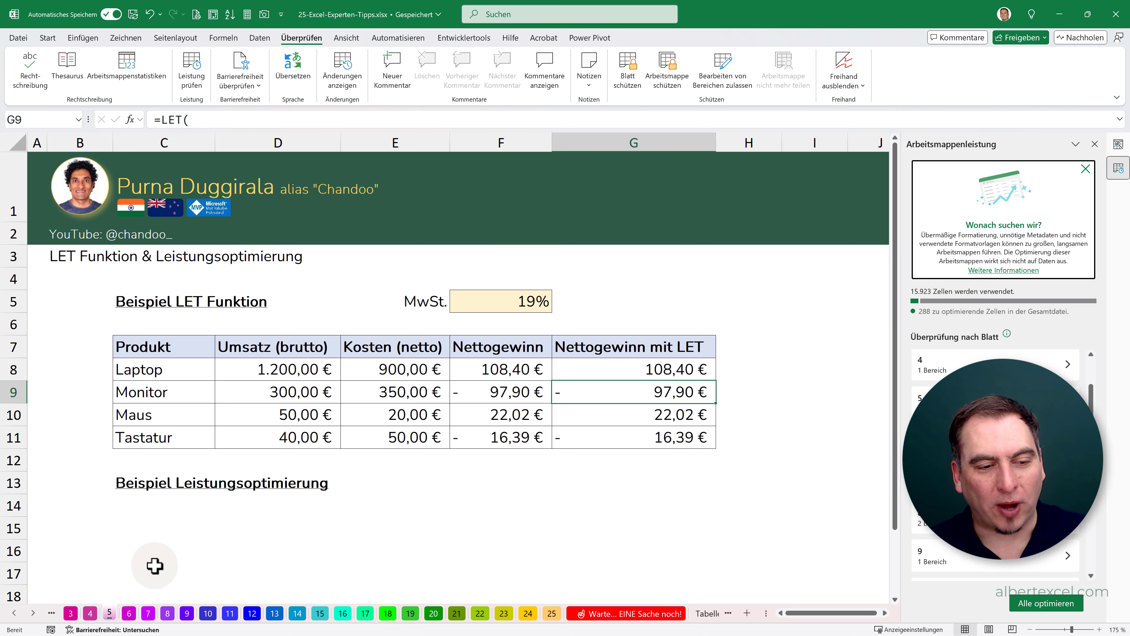
- On sheet 6, insert checkboxes in the "erledigt?" cells D6:D8 of the task list
{"action": "left_click", "coordinate": [128, 613]}
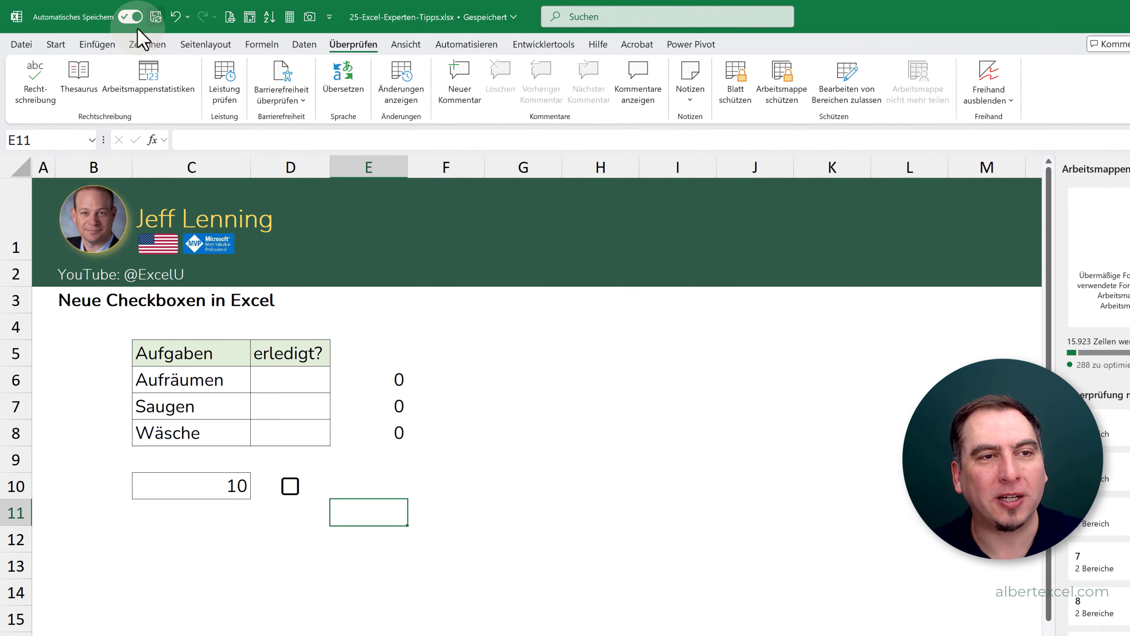
{"action": "left_click", "coordinate": [97, 44]}
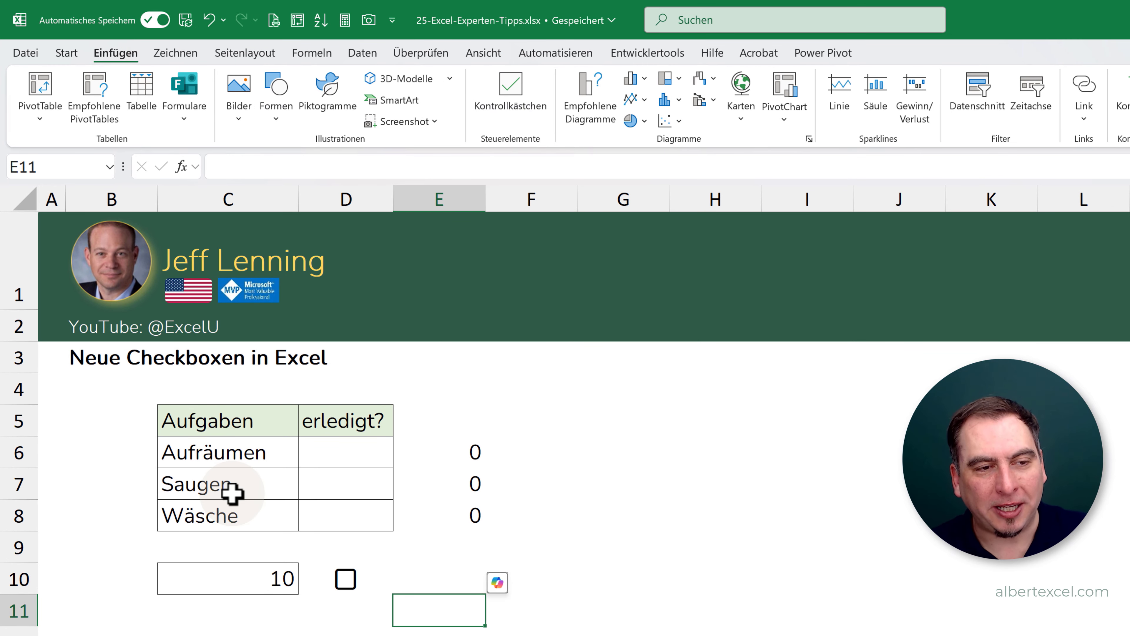
{"action": "left_click", "coordinate": [340, 451]}
{"action": "left_click_drag", "start_coordinate": [341, 471], "coordinate": [348, 515]}
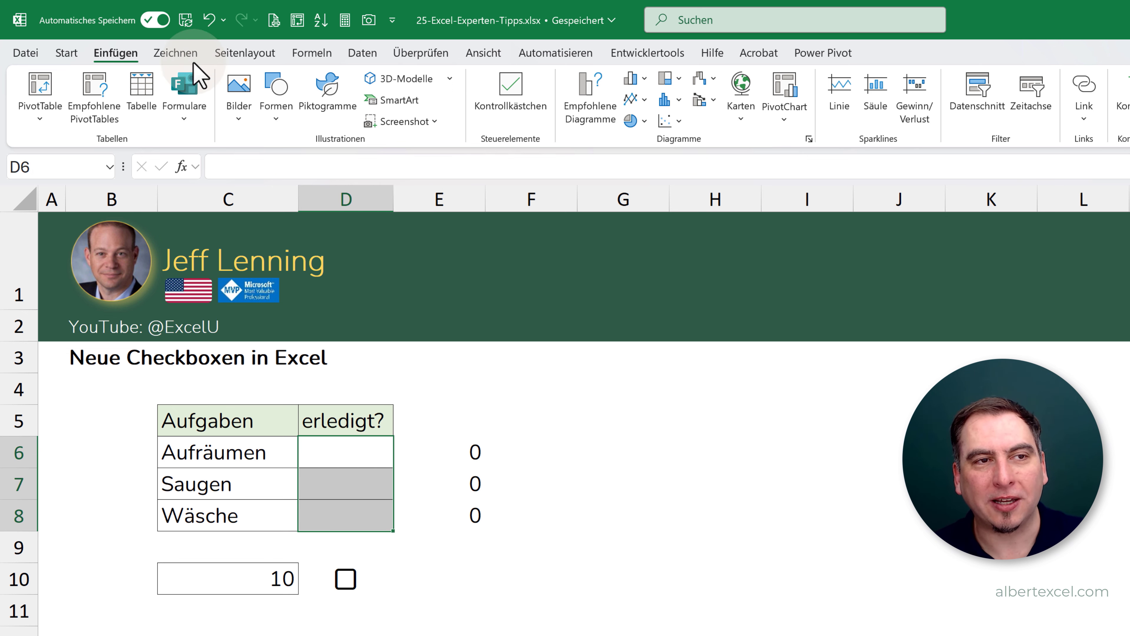
{"action": "left_click", "coordinate": [492, 89]}
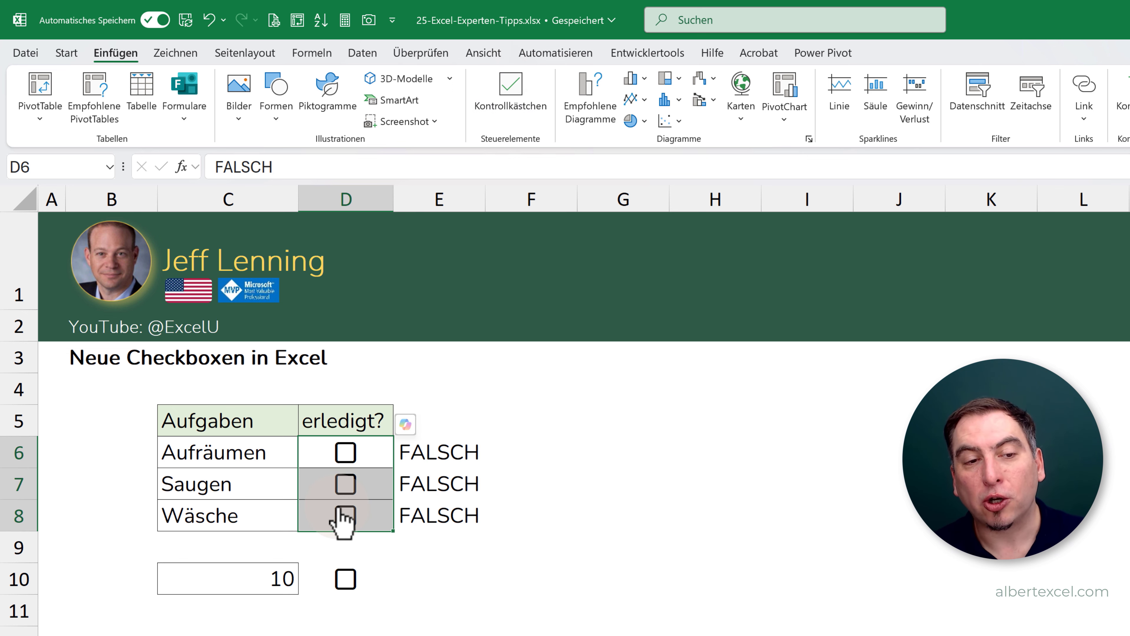
- Inspect the formula in E6 that refers to the Aufräumen checkbox, keeping it as is
{"action": "left_click", "coordinate": [435, 449]}
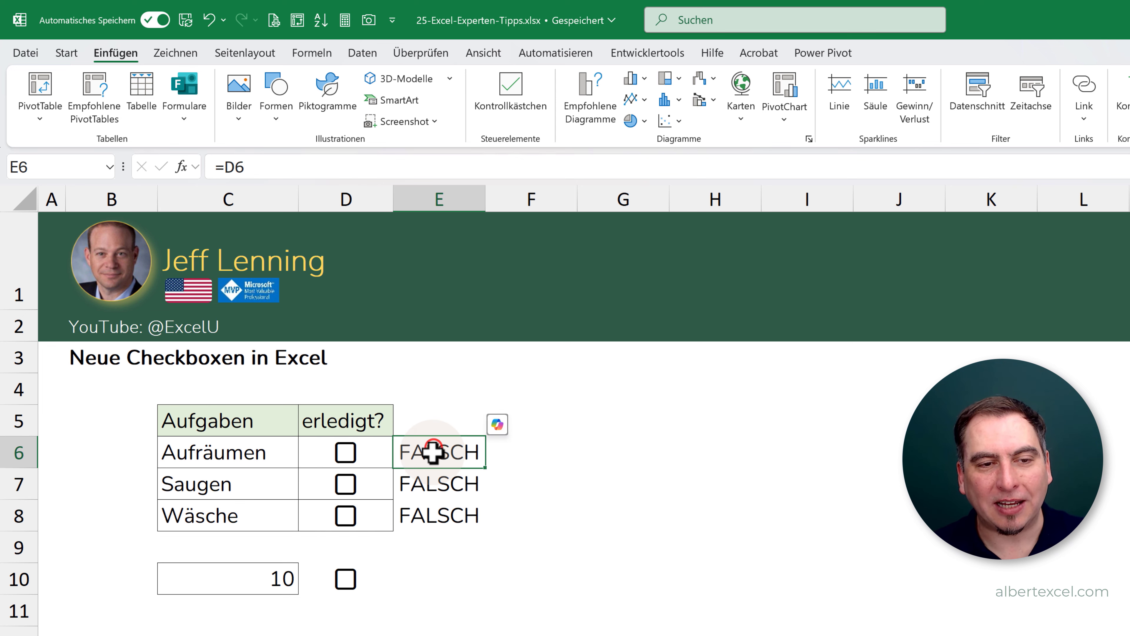
{"action": "double_click", "coordinate": [434, 451]}
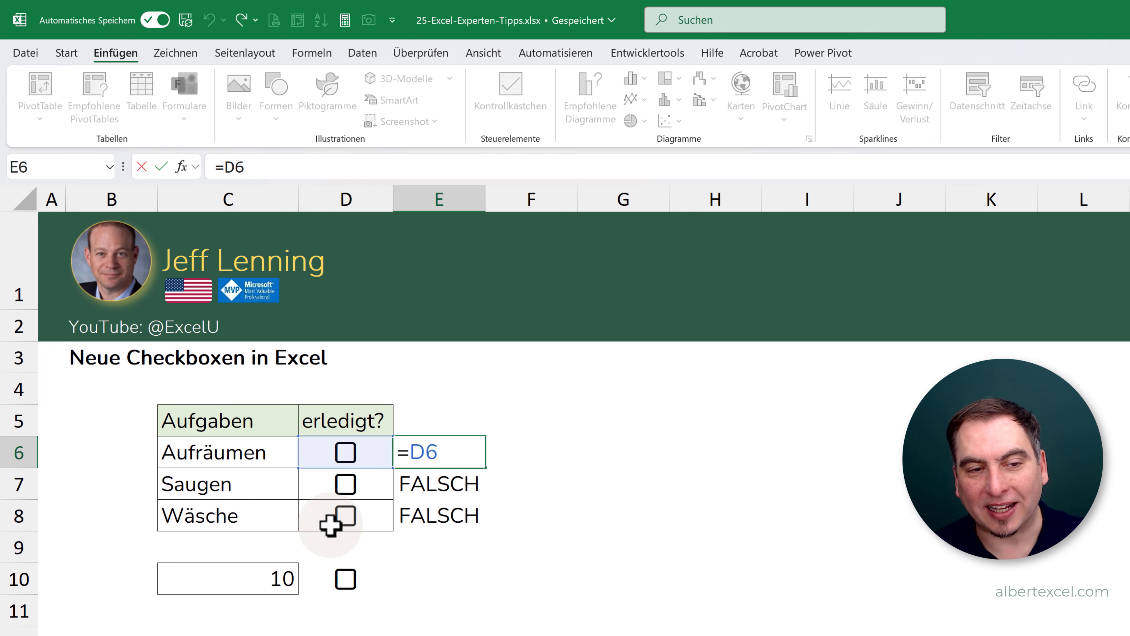
{"action": "key", "text": "Return"}
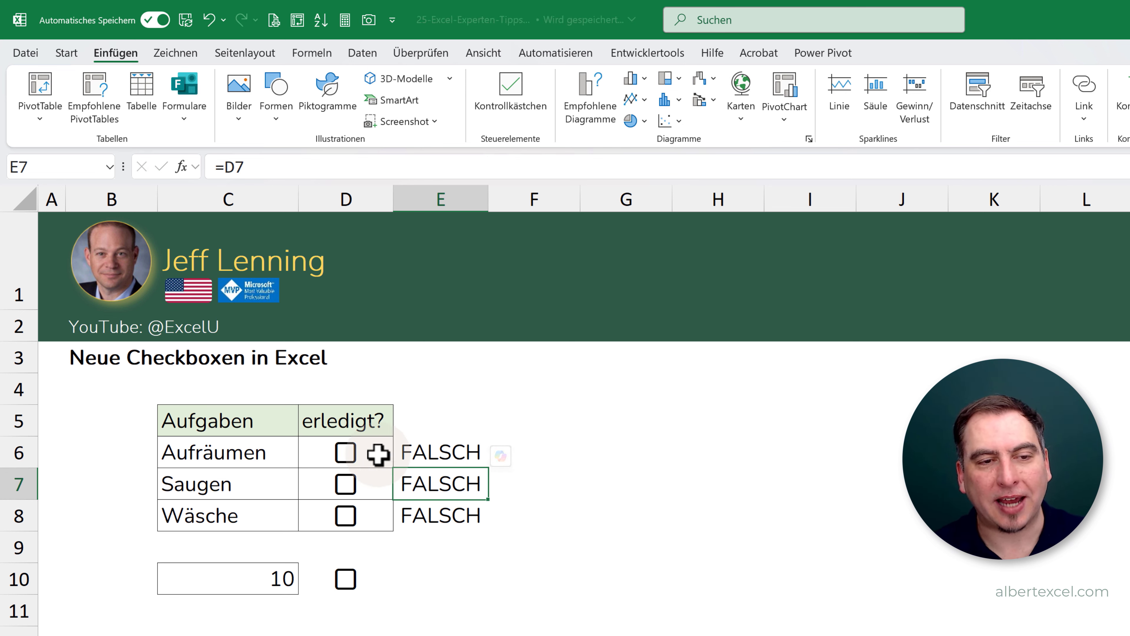
- Tick the checkboxes for Aufräumen, Saugen and Wäsche, and clear the Wäsche one again
{"action": "left_click", "coordinate": [344, 454]}
{"action": "left_click", "coordinate": [346, 485]}
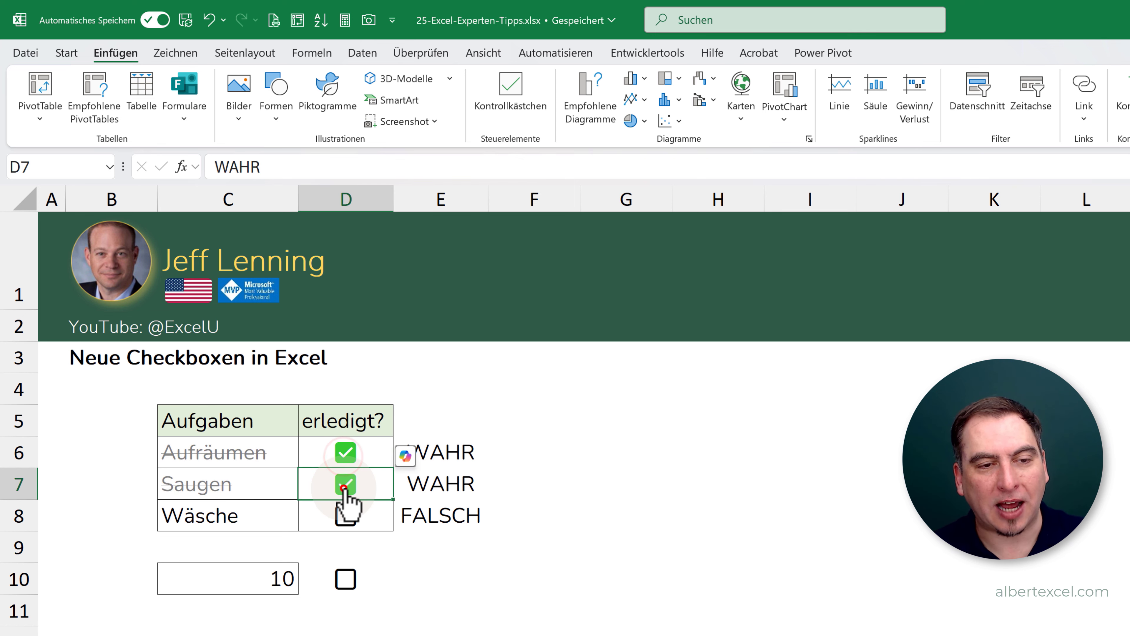
{"action": "left_click", "coordinate": [346, 516]}
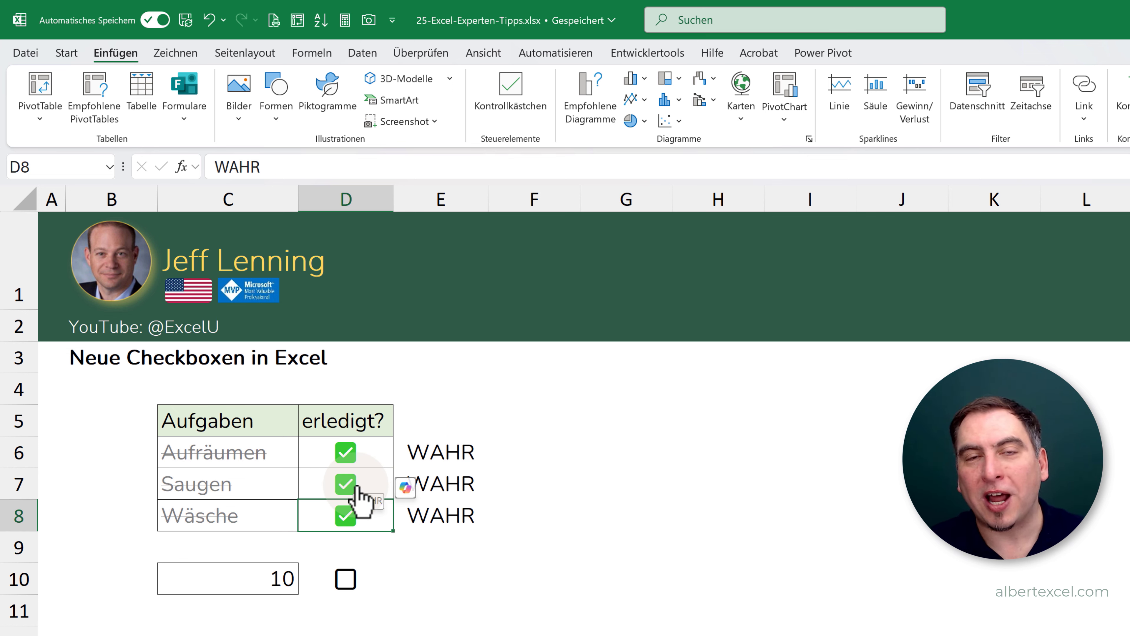
{"action": "left_click", "coordinate": [67, 54]}
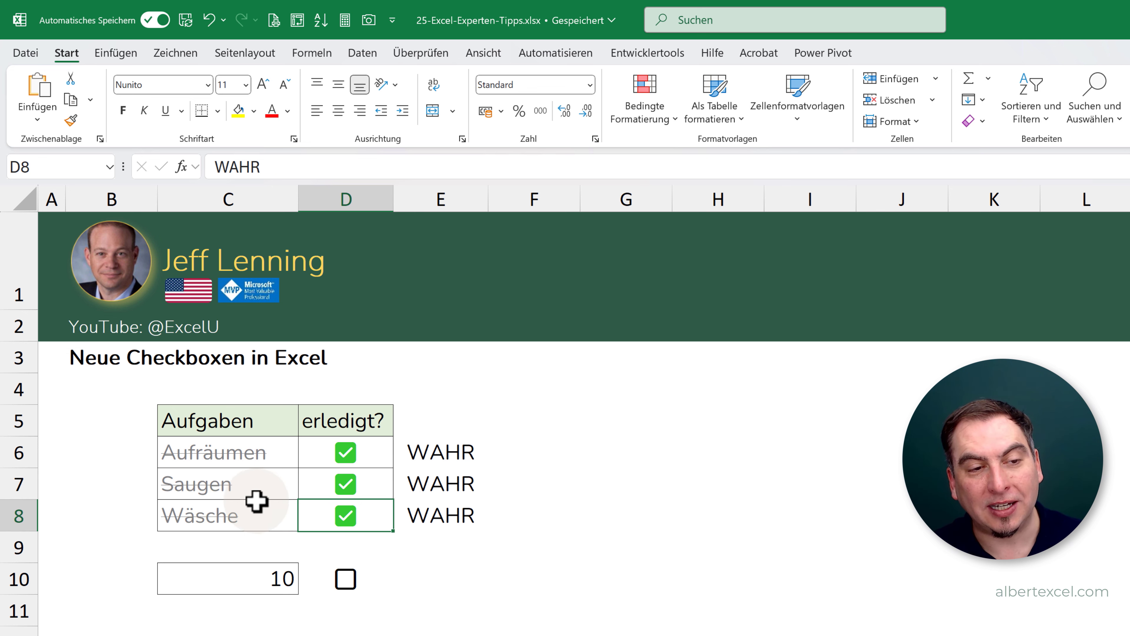
{"action": "left_click", "coordinate": [347, 516]}
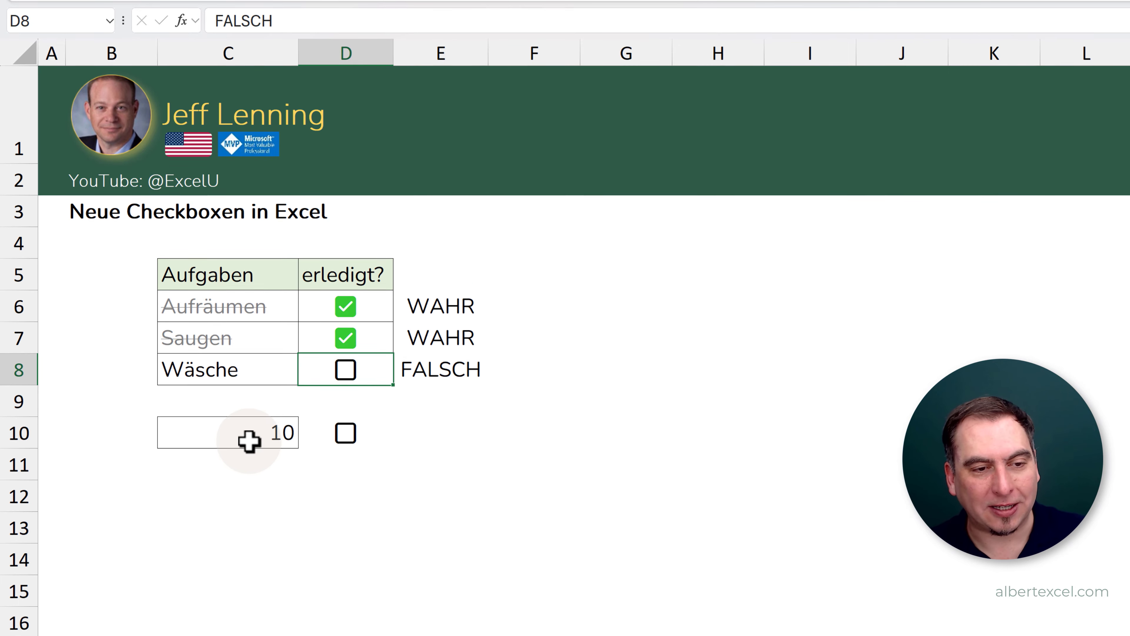
- Test the formula-driven checkbox in D10 by setting C10 to 11 and replacing that value with 5
{"action": "left_click", "coordinate": [249, 440]}
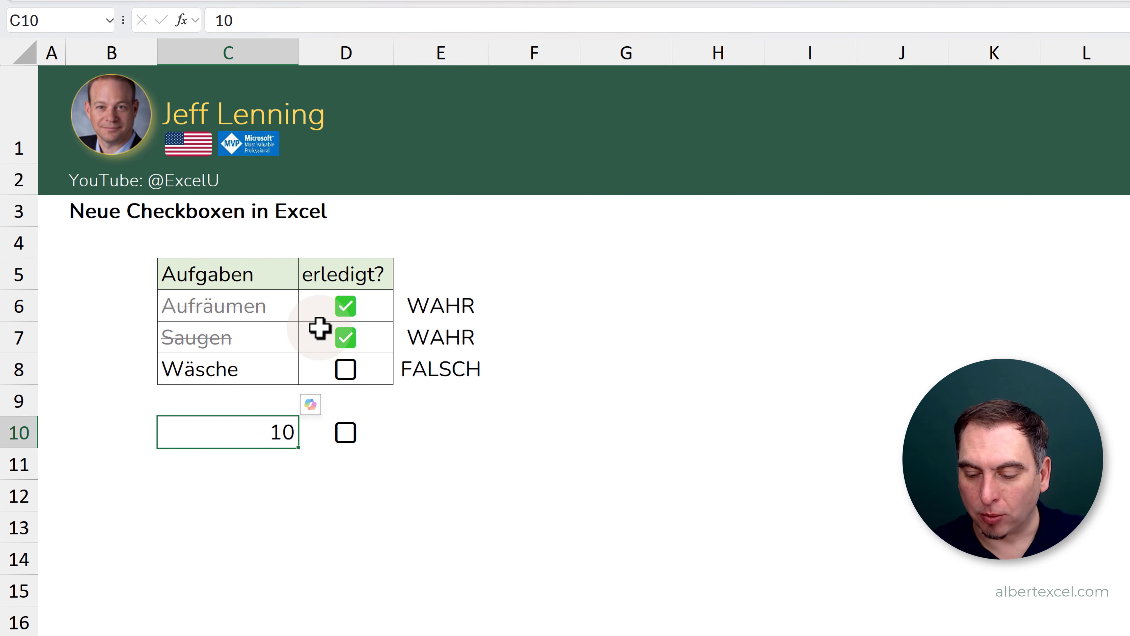
{"action": "type", "text": "11"}
{"action": "key", "text": "Return"}
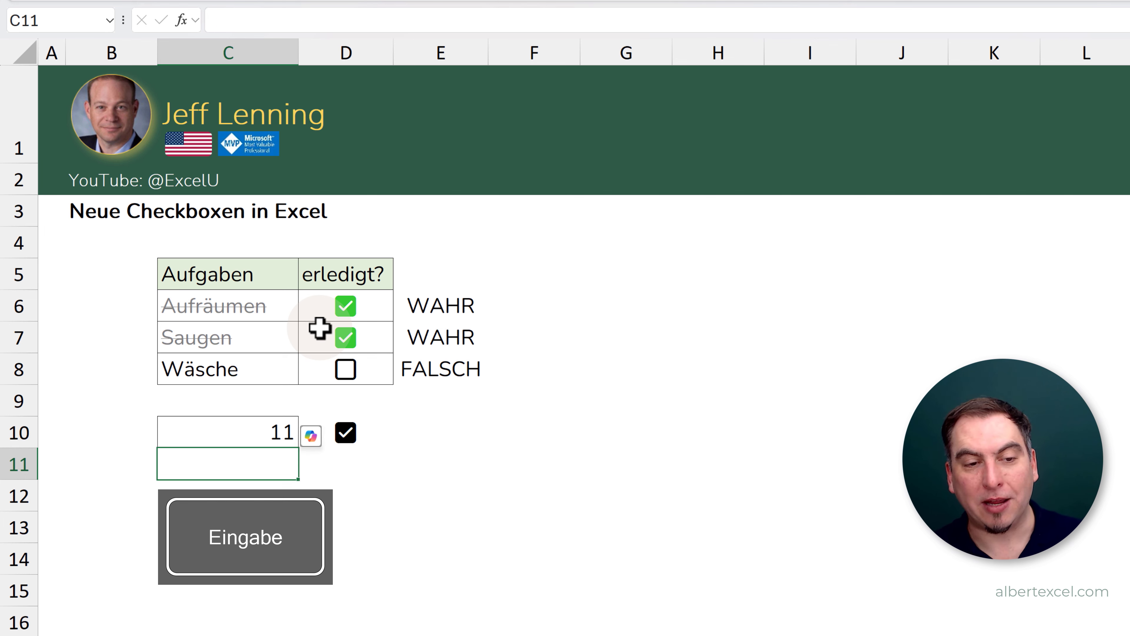
{"action": "left_click", "coordinate": [253, 430]}
{"action": "type", "text": "5"}
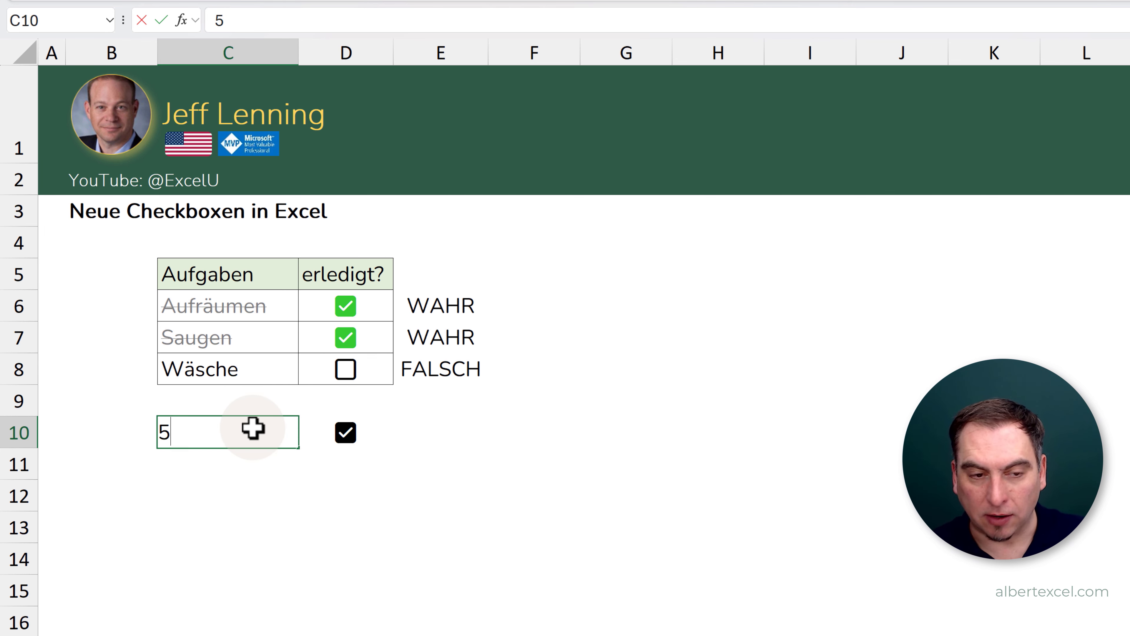
{"action": "key", "text": "Return"}
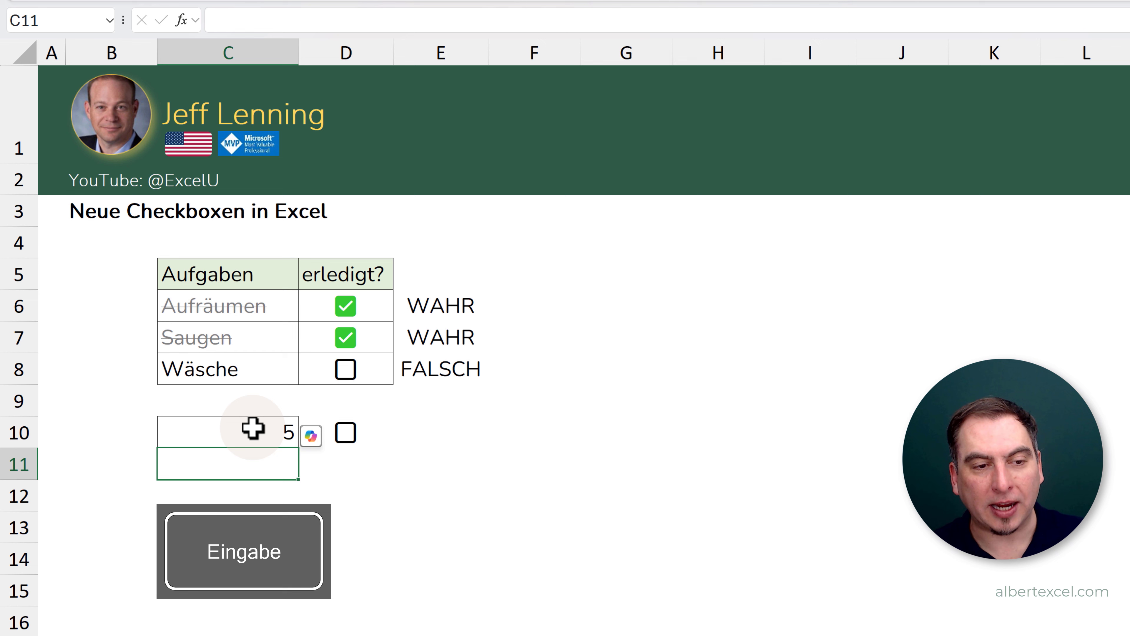
- Inspect the WENN formula behind the checkbox in D10, keeping it as is
{"action": "left_click", "coordinate": [370, 435]}
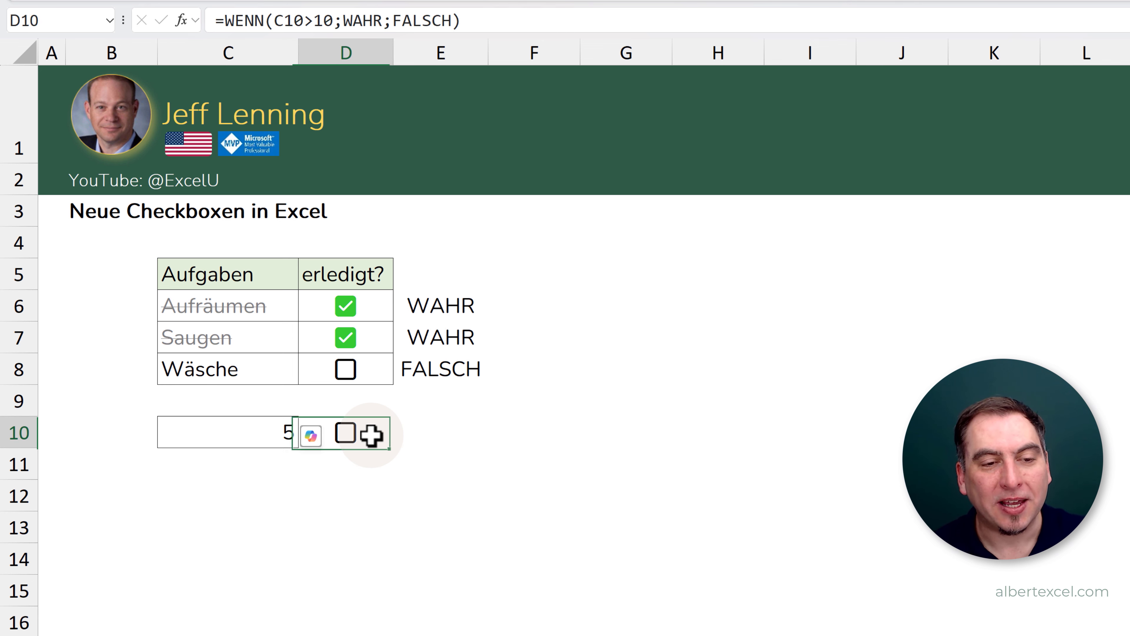
{"action": "double_click", "coordinate": [371, 435]}
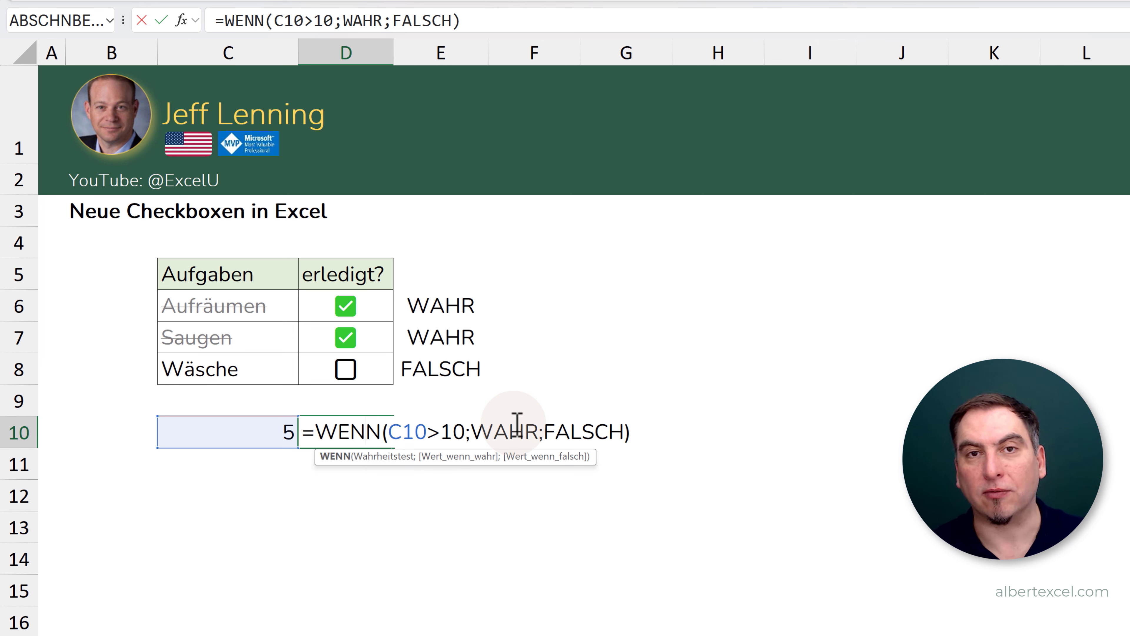
{"action": "key", "text": "Return"}
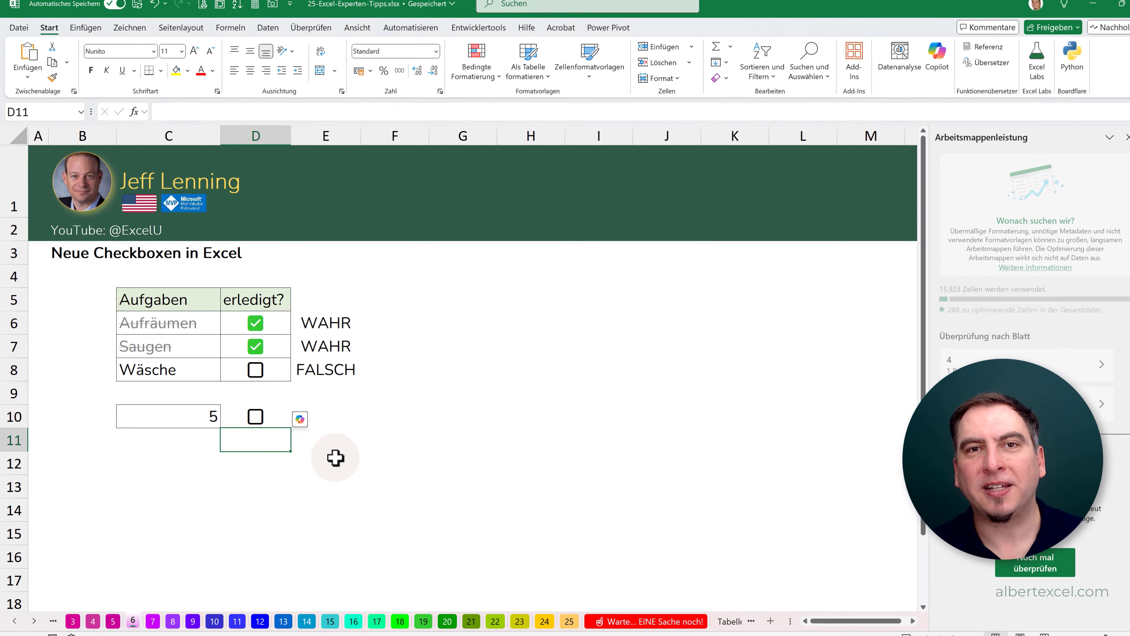
- Go to sheet 7, show the data import commands and read through the Power Query advantages in column B
{"action": "left_click", "coordinate": [148, 613]}
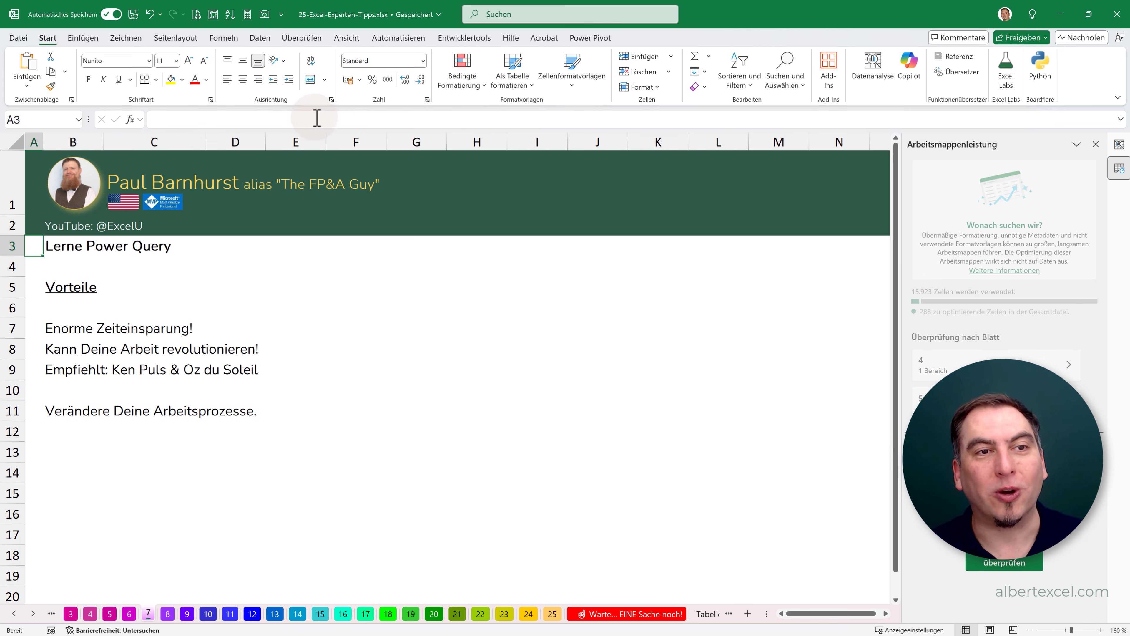
{"action": "left_click", "coordinate": [260, 40]}
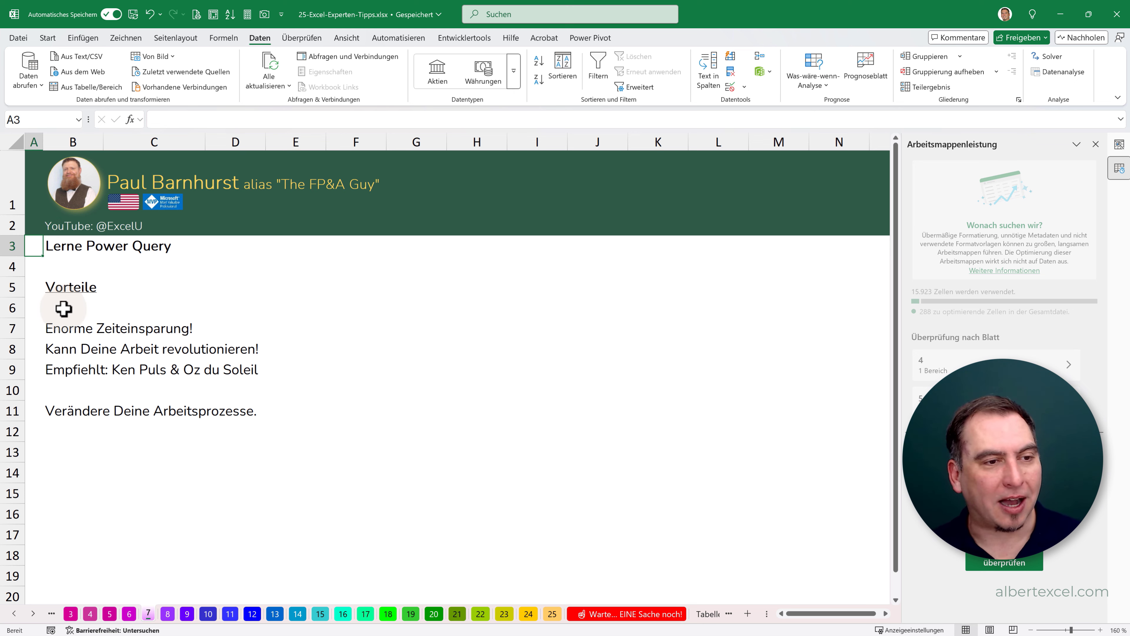
{"action": "left_click", "coordinate": [55, 328]}
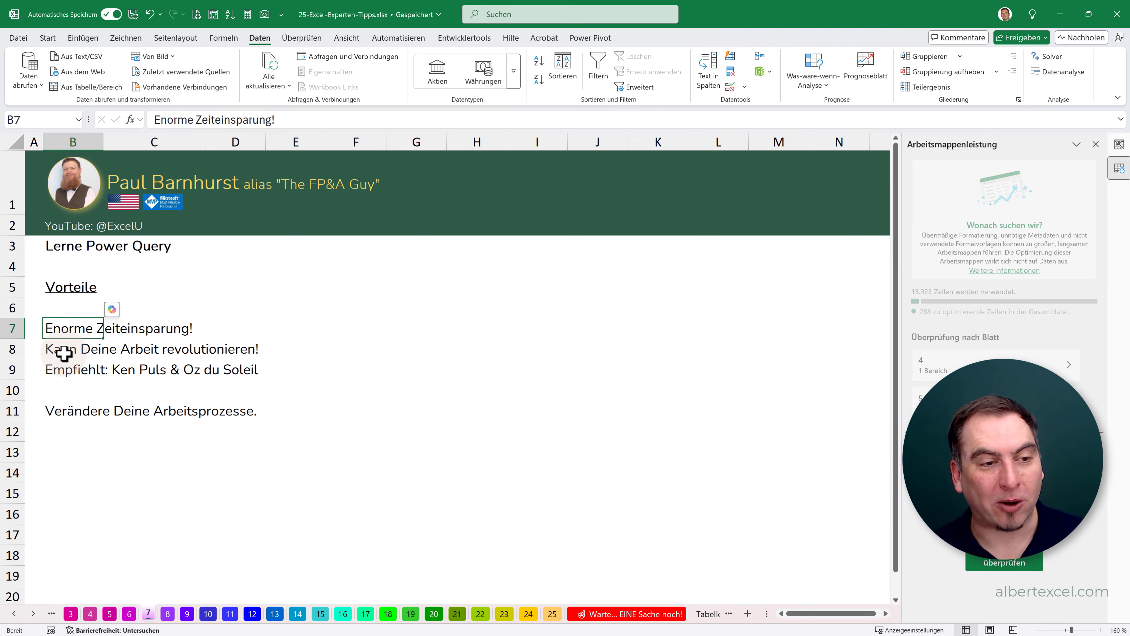
{"action": "left_click", "coordinate": [58, 373]}
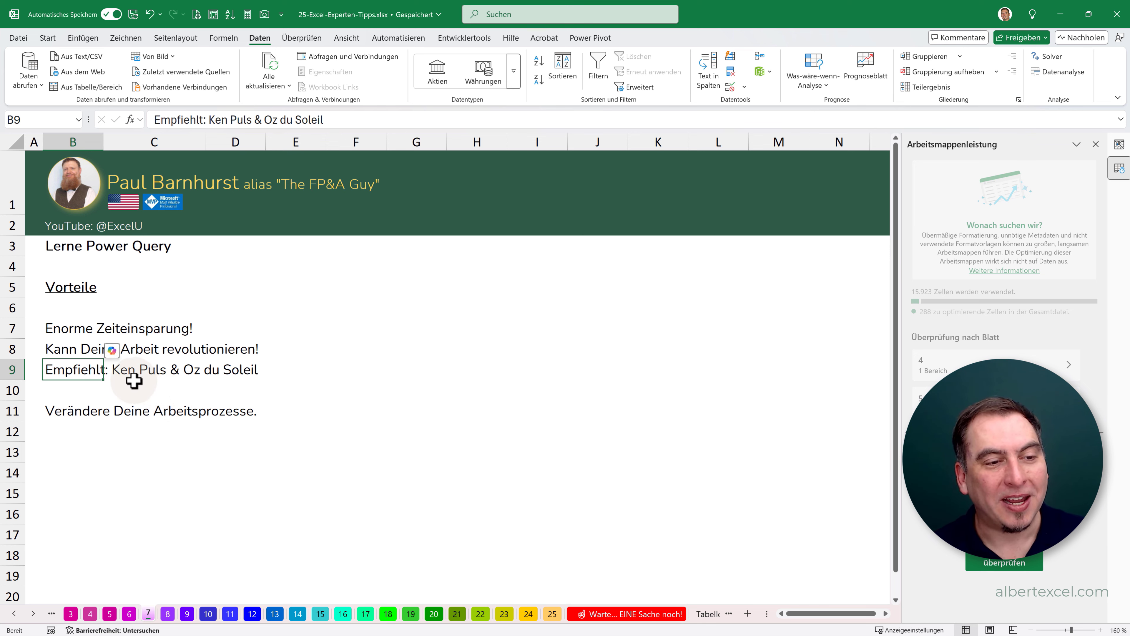
{"action": "left_click", "coordinate": [73, 426]}
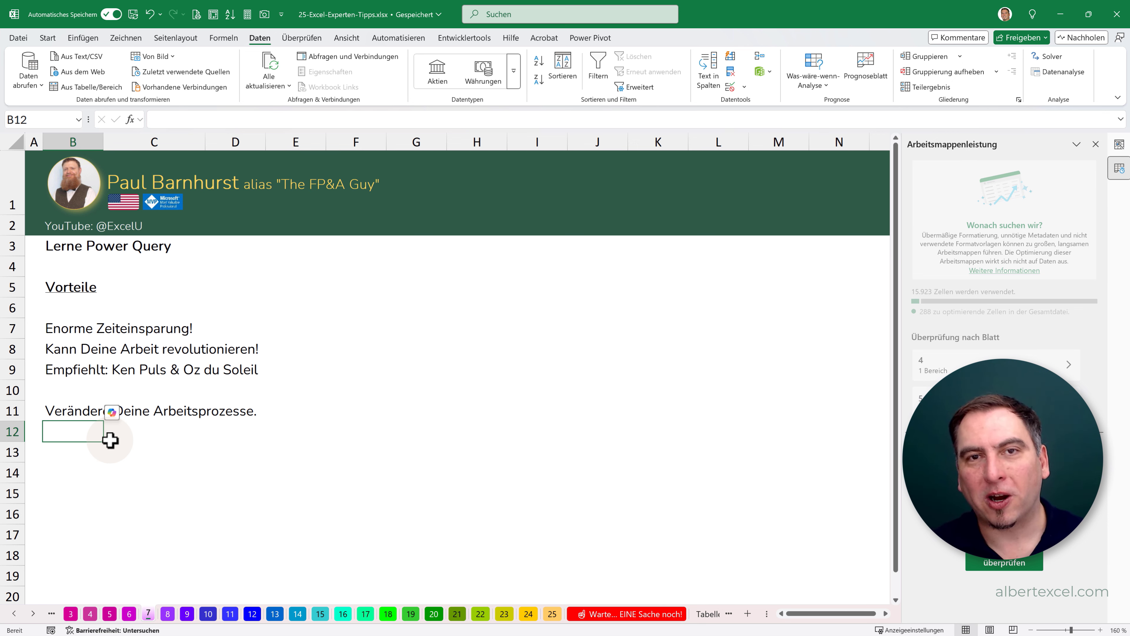
- On sheet 8, review the Umsatz values in D7:D13 and the empty cells beside them in column E
{"action": "left_click", "coordinate": [167, 614]}
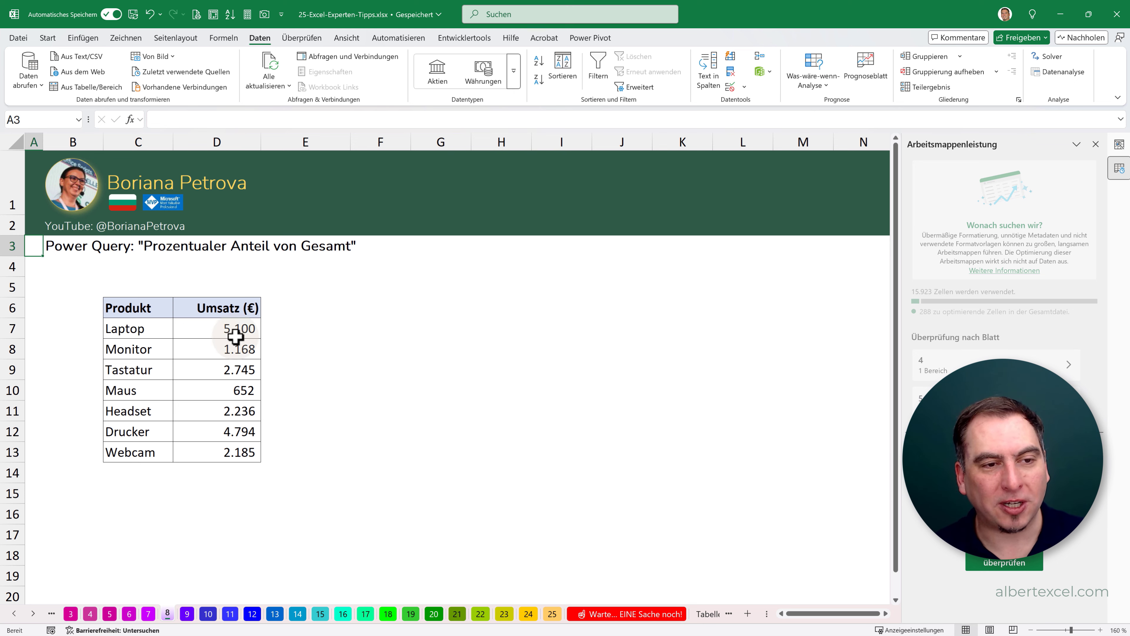
{"action": "left_click_drag", "start_coordinate": [217, 328], "coordinate": [221, 460]}
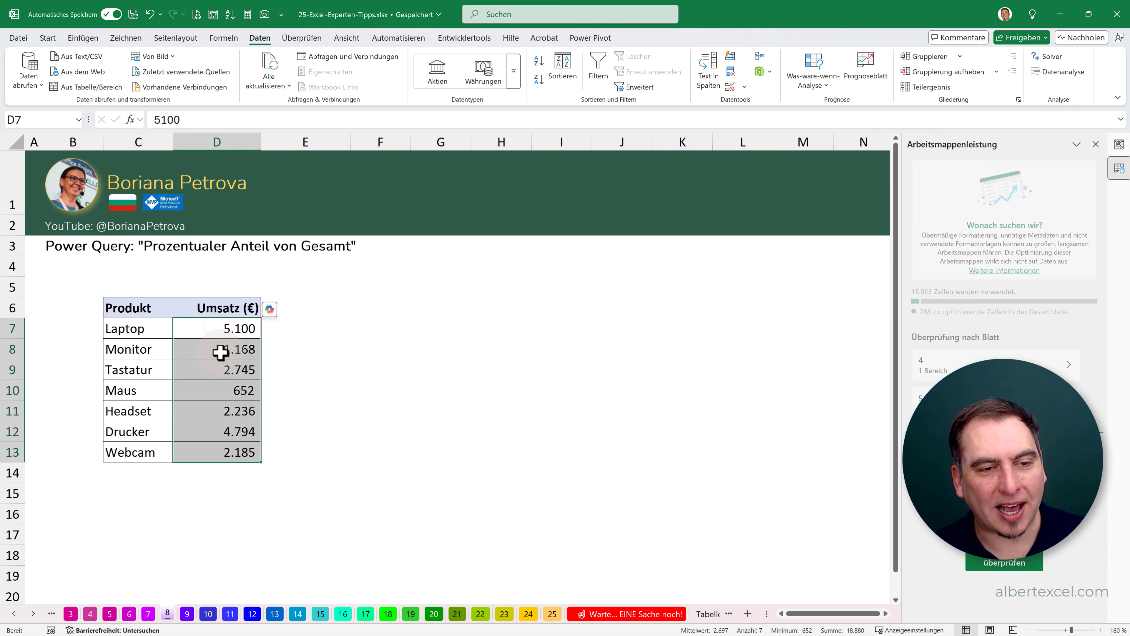
{"action": "left_click", "coordinate": [297, 327]}
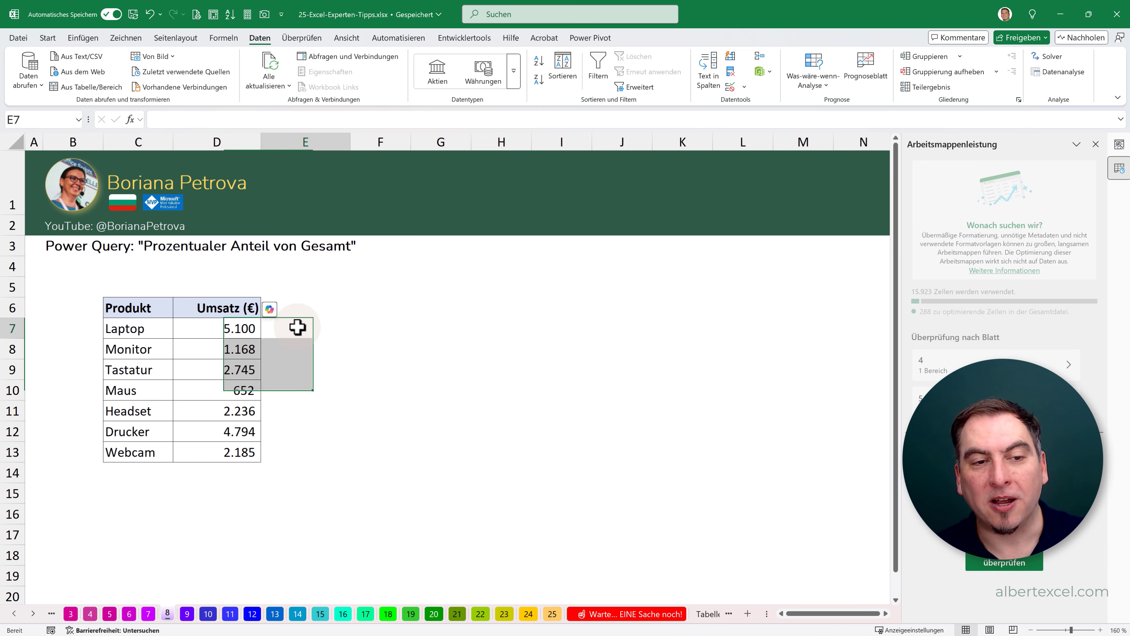
{"action": "left_click", "coordinate": [290, 348]}
{"action": "left_click", "coordinate": [288, 371]}
{"action": "left_click", "coordinate": [288, 348]}
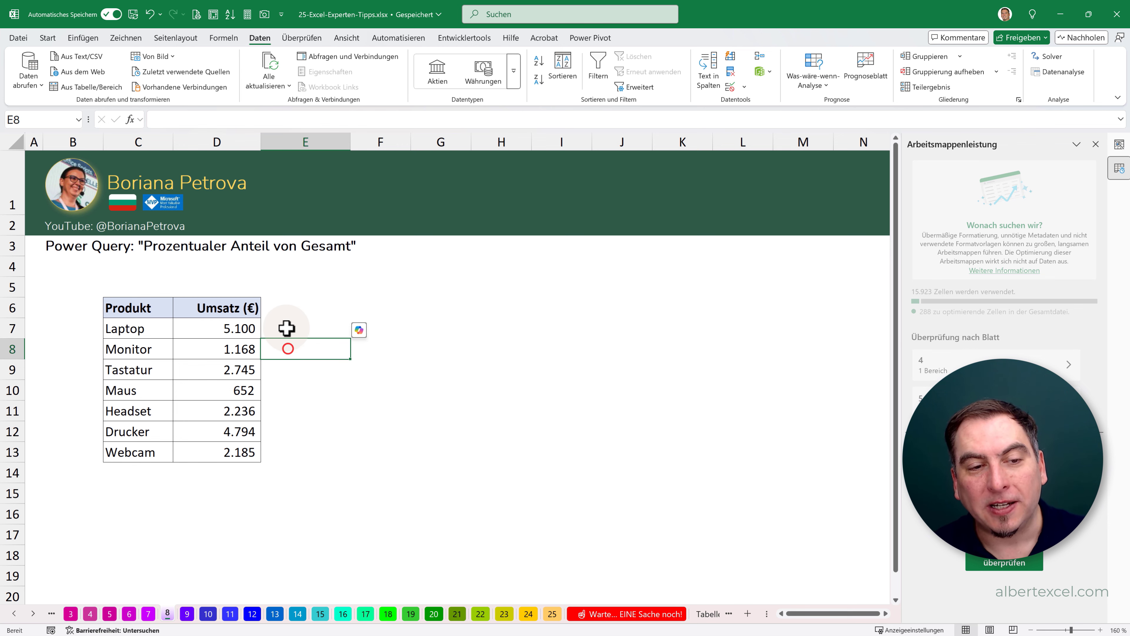
{"action": "left_click", "coordinate": [288, 327]}
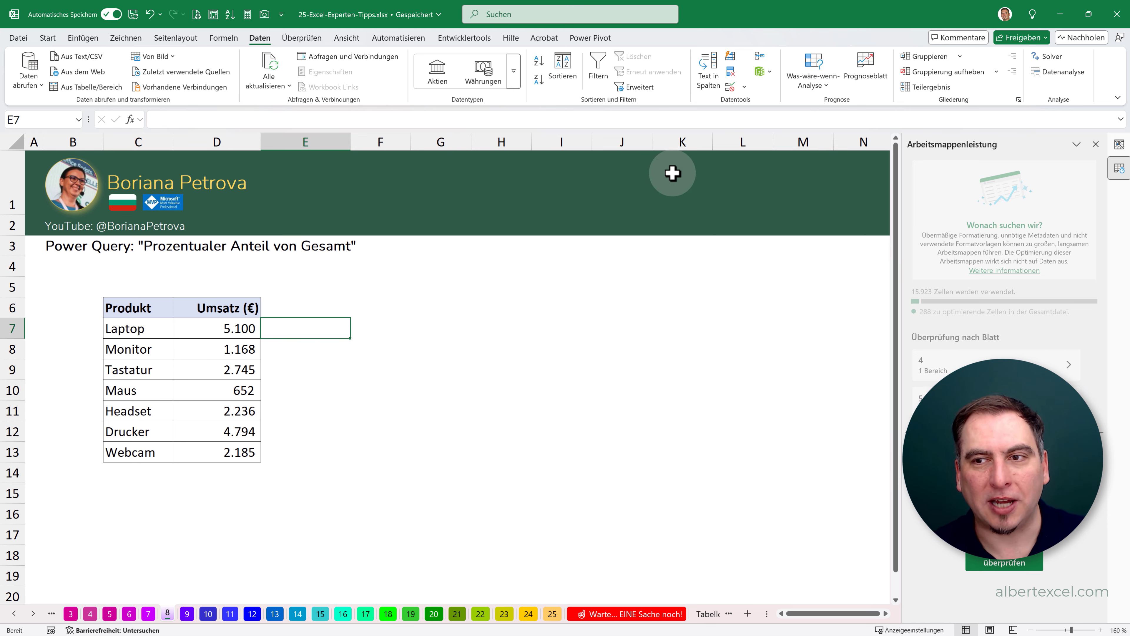
- Close the Arbeitsmappenleistung and Datenanalyse panes, and load C6:D13 into Power Query as a table with headers
{"action": "left_click", "coordinate": [1095, 143]}
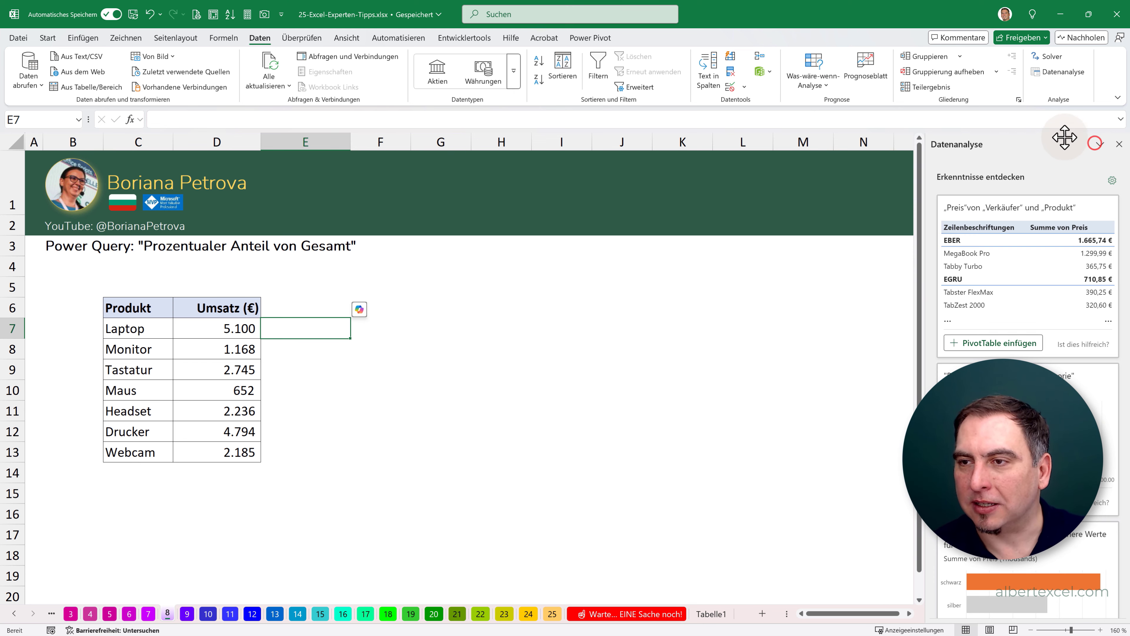
{"action": "left_click", "coordinate": [1108, 143]}
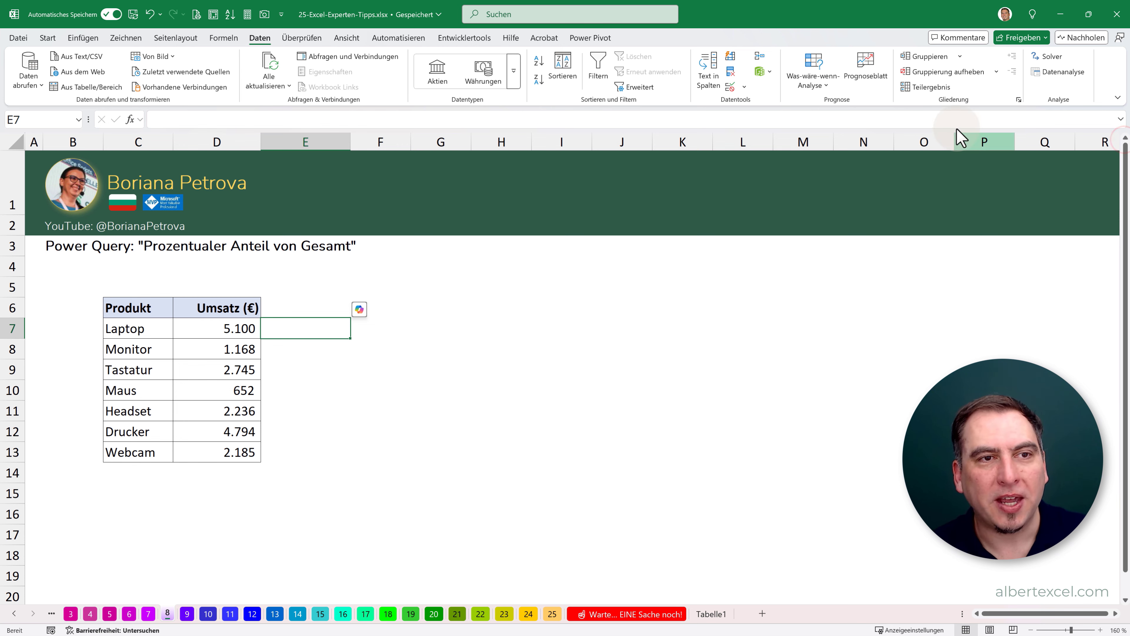
{"action": "left_click_drag", "start_coordinate": [118, 308], "coordinate": [208, 446]}
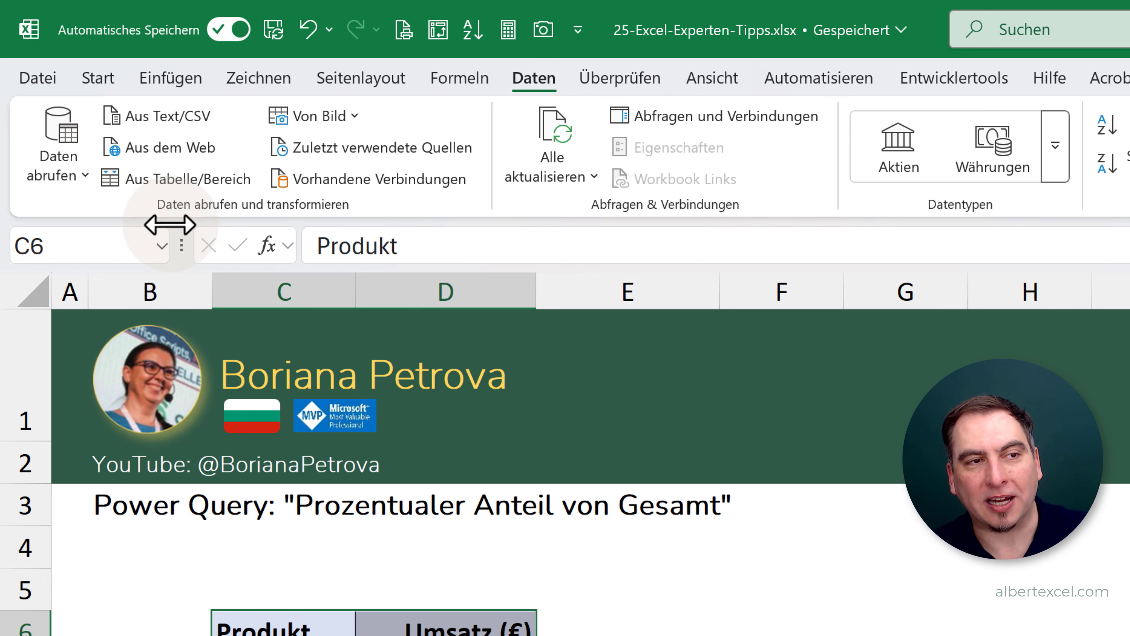
{"action": "left_click", "coordinate": [158, 178]}
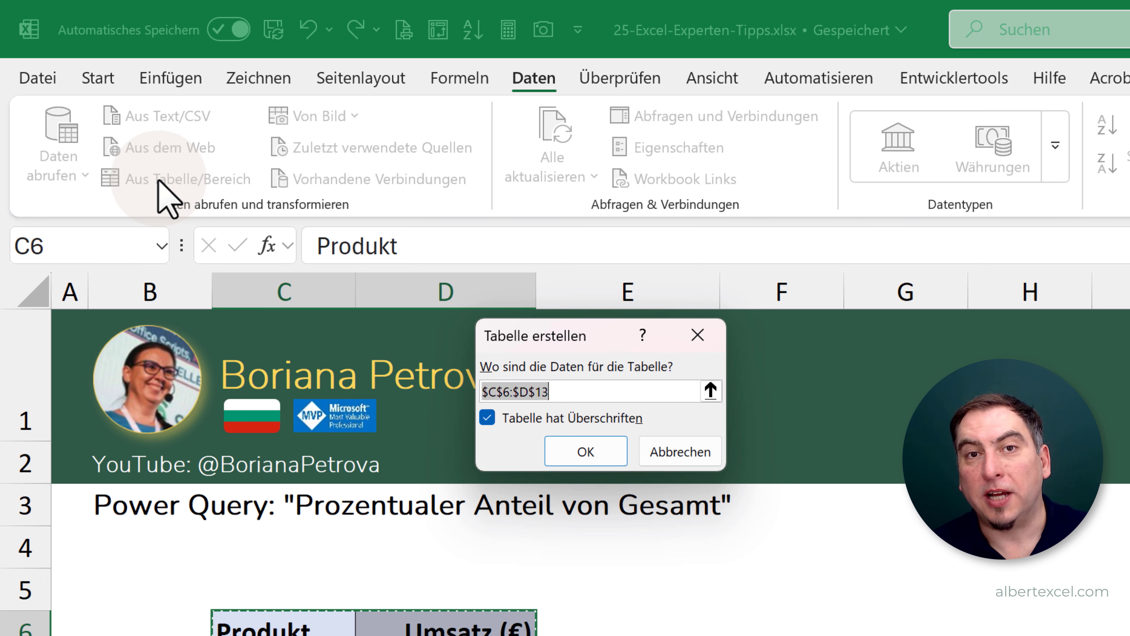
{"action": "left_click", "coordinate": [583, 449]}
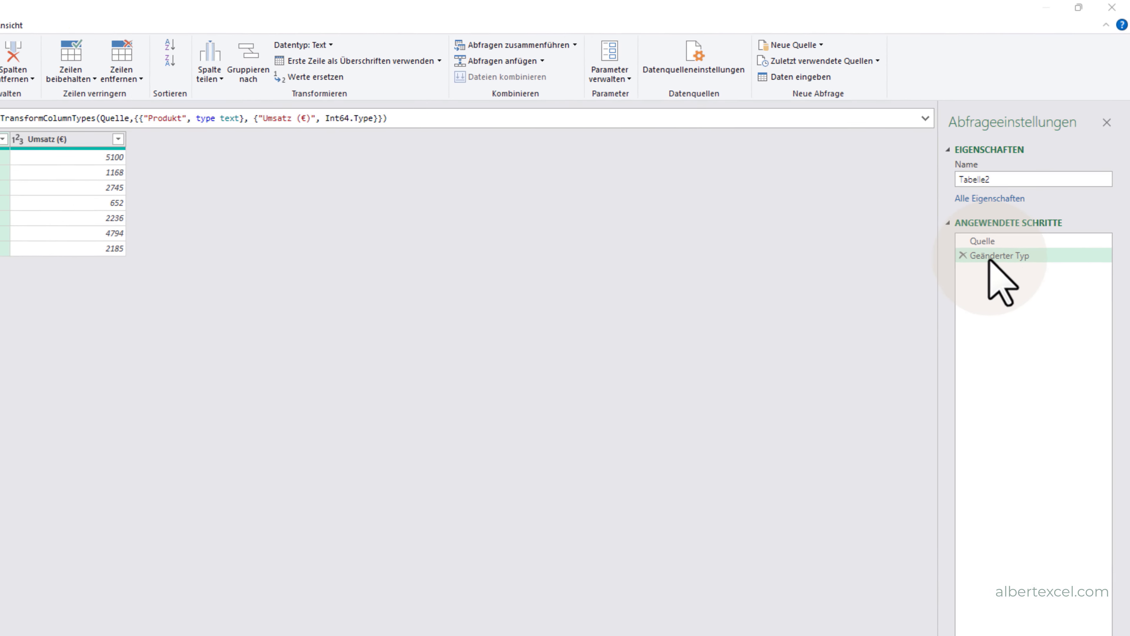
- Rename the applied step "Geänderter Typ" to "Rohdaten"
{"action": "left_click", "coordinate": [992, 257]}
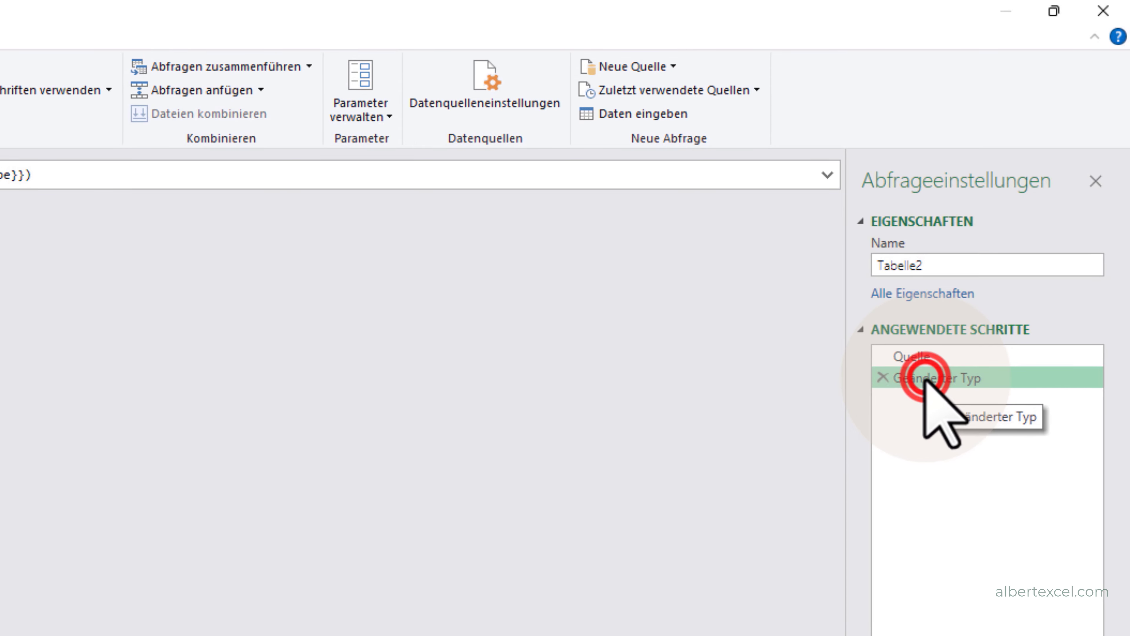
{"action": "right_click", "coordinate": [925, 380]}
{"action": "left_click", "coordinate": [934, 417]}
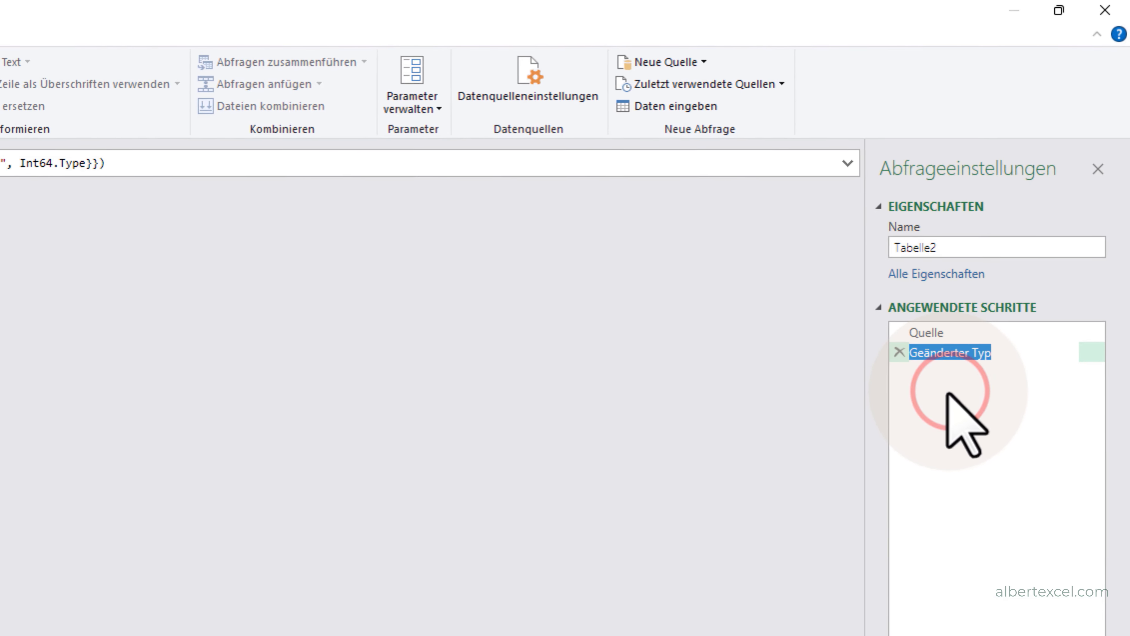
{"action": "type", "text": "Ro"}
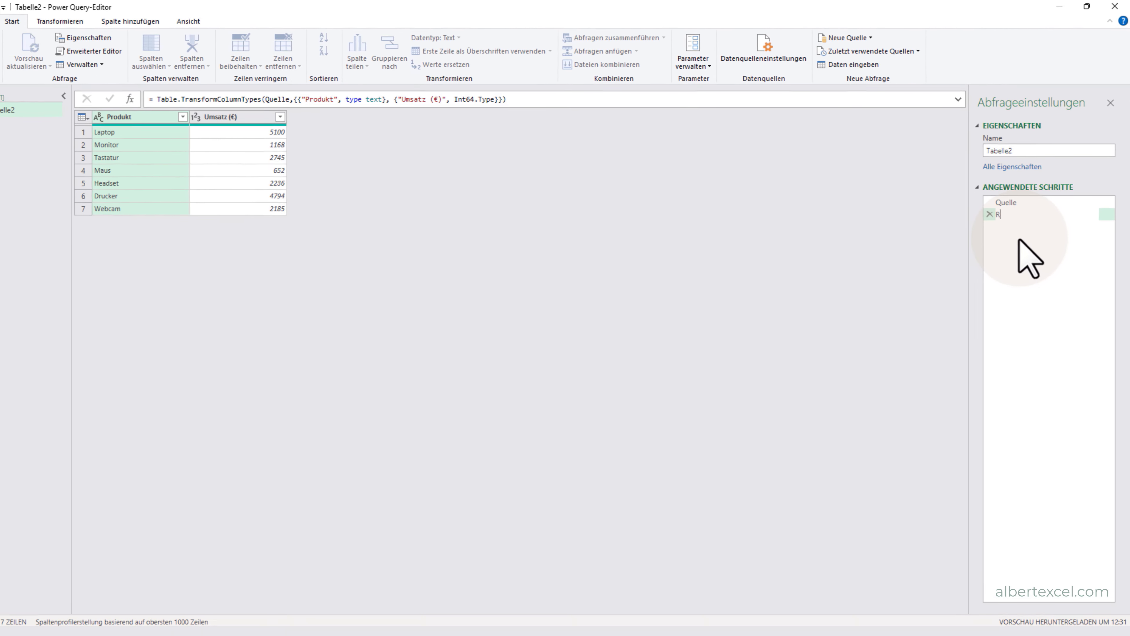
{"action": "type", "text": "hdaten"}
{"action": "key", "text": "Return"}
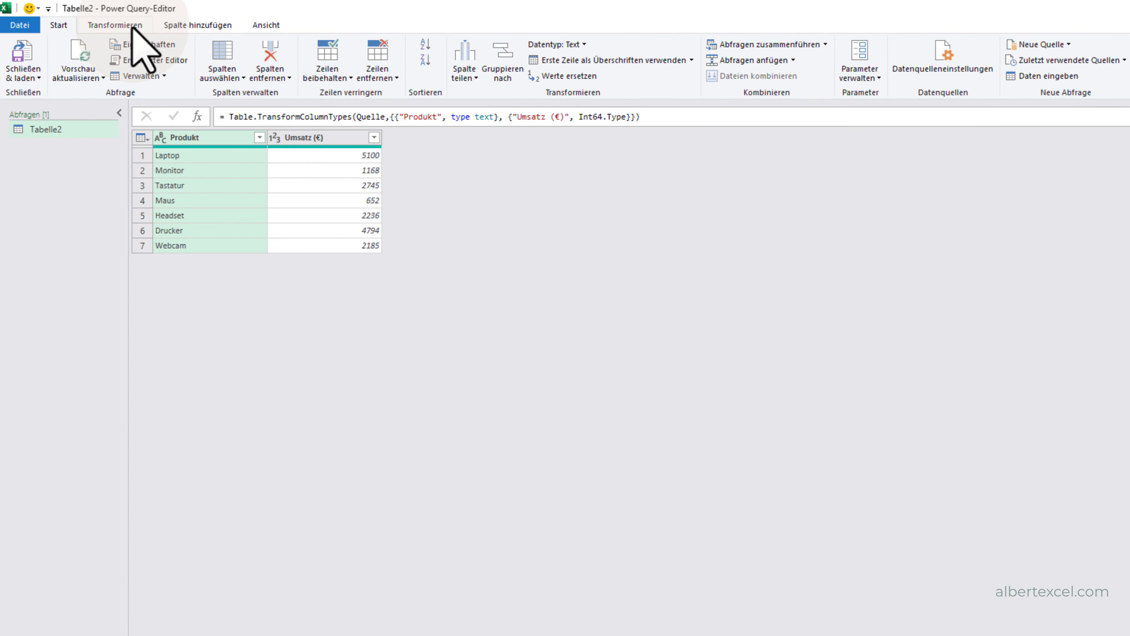
- Start a custom column with the formula [#"Umsatz (€)"]/1
{"action": "left_click", "coordinate": [183, 27]}
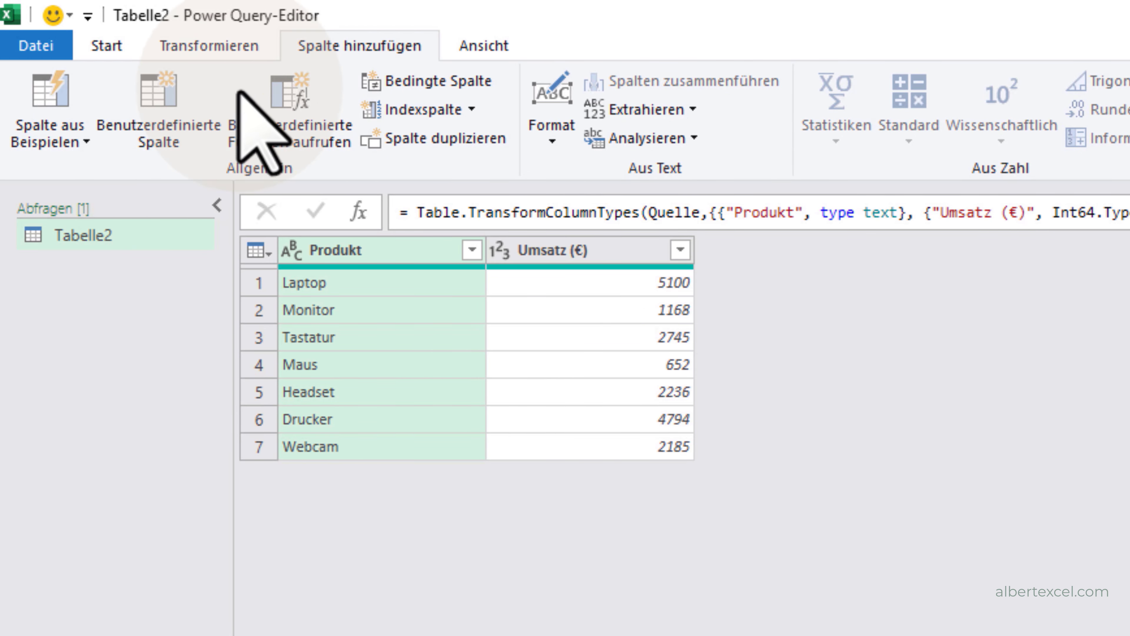
{"action": "left_click", "coordinate": [158, 110]}
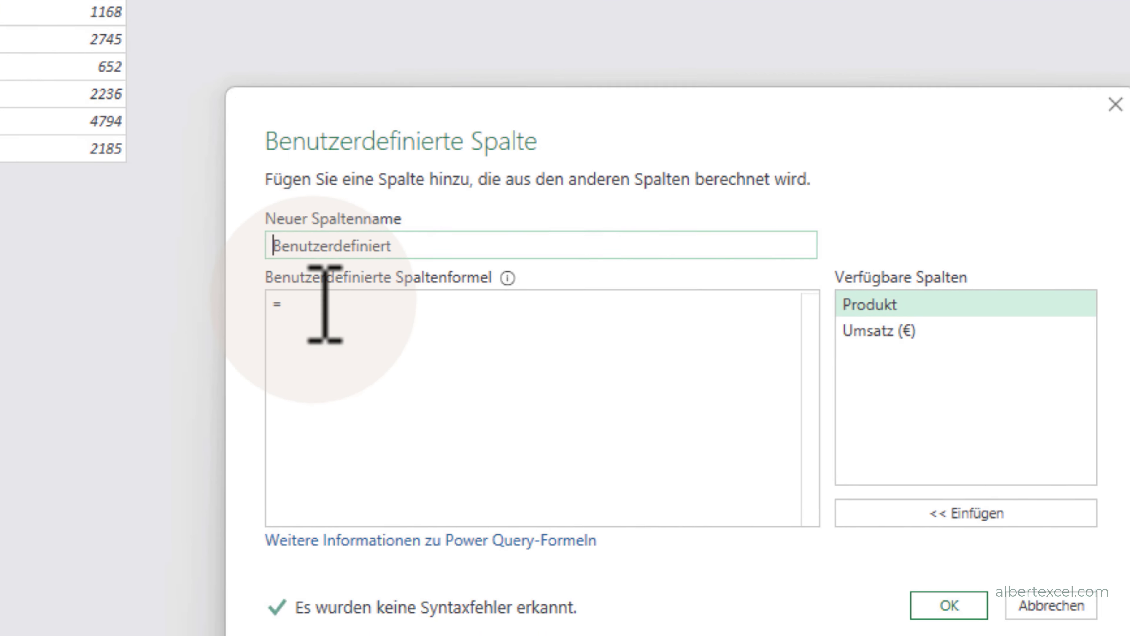
{"action": "left_click", "coordinate": [766, 541]}
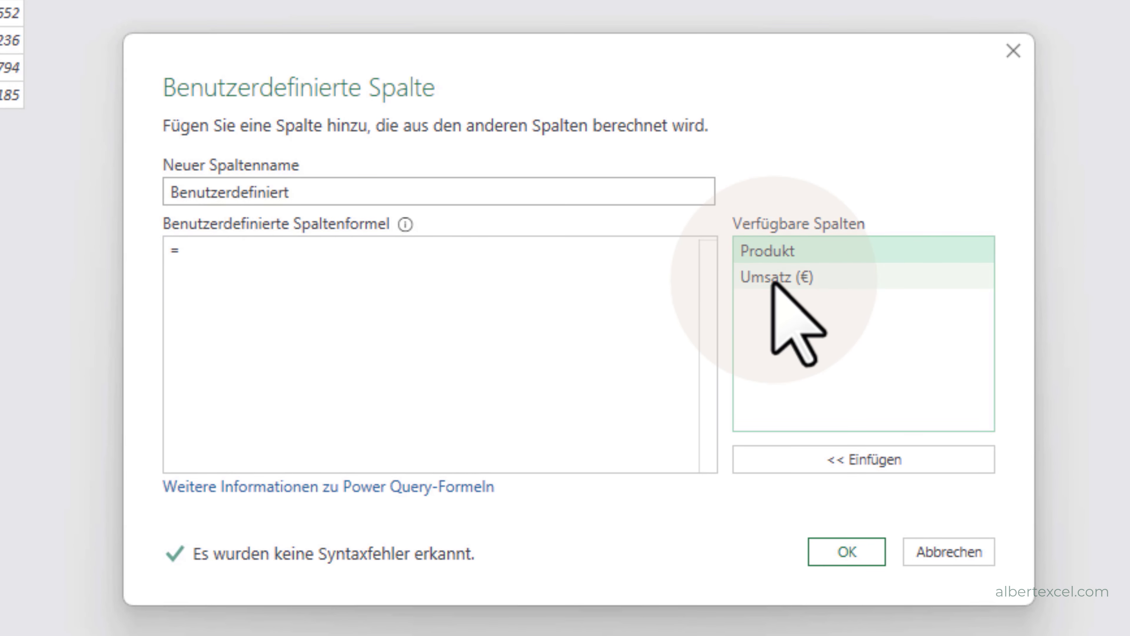
{"action": "left_click", "coordinate": [773, 279]}
{"action": "left_click", "coordinate": [851, 456]}
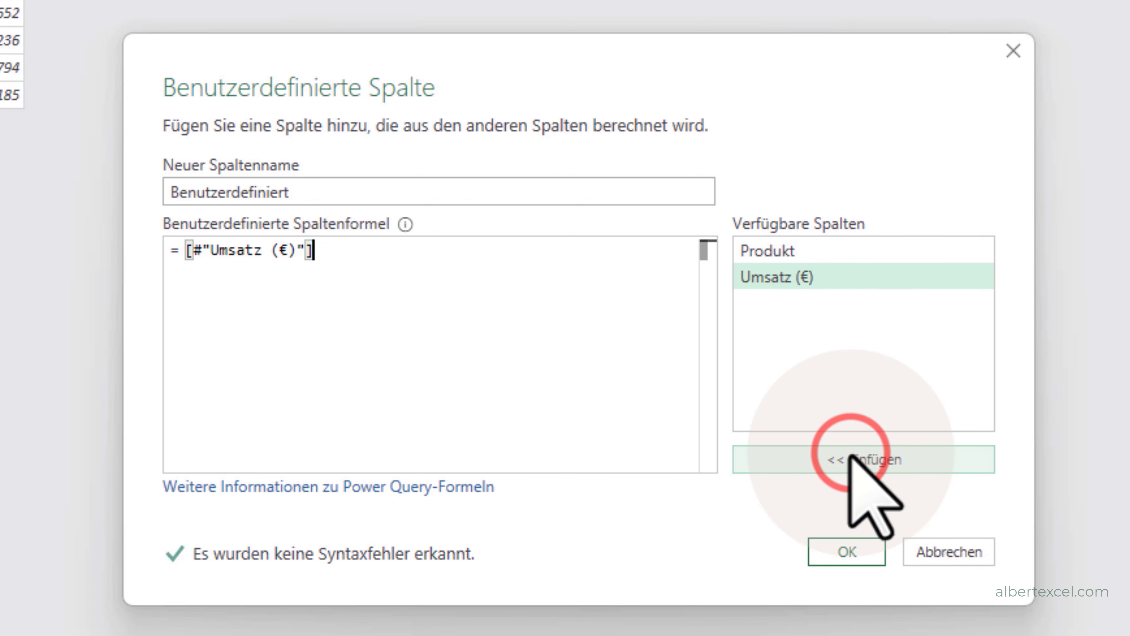
{"action": "type", "text": "/1"}
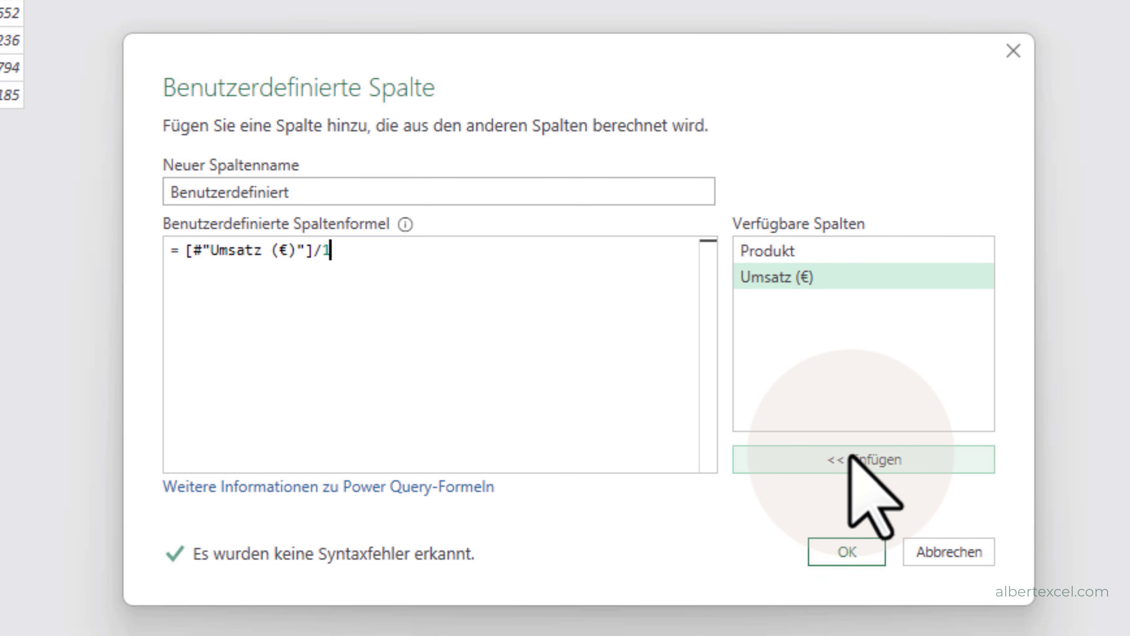
- Name the new custom column "Prozent von" and add it to the query
{"action": "left_click_drag", "start_coordinate": [331, 192], "coordinate": [136, 144]}
{"action": "type", "text": "P"}
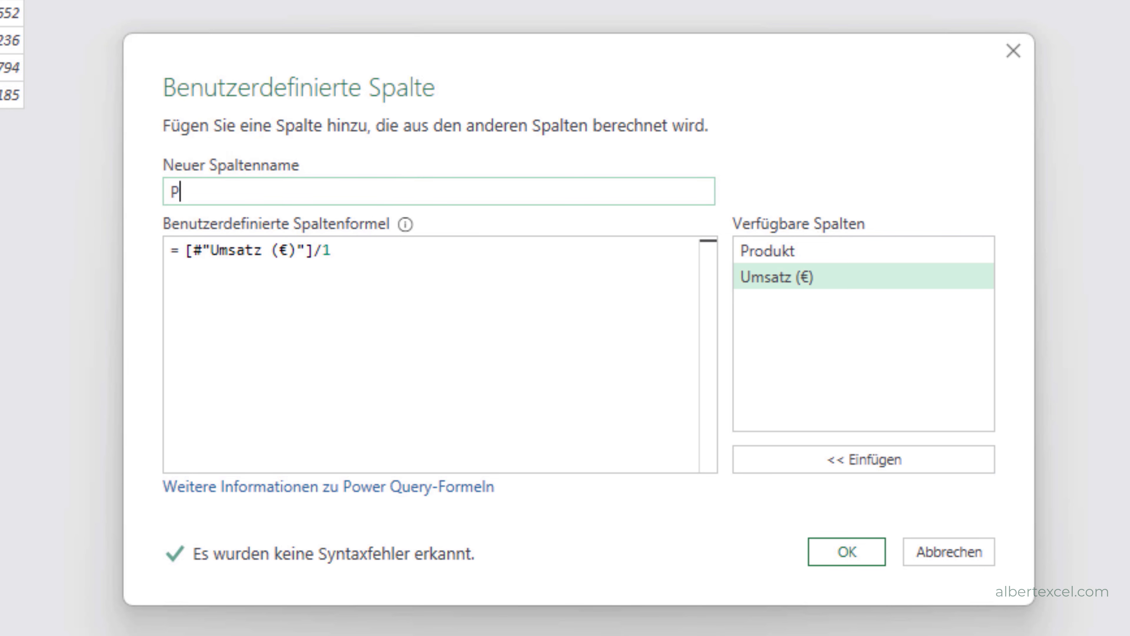
{"action": "type", "text": "rozent vo"}
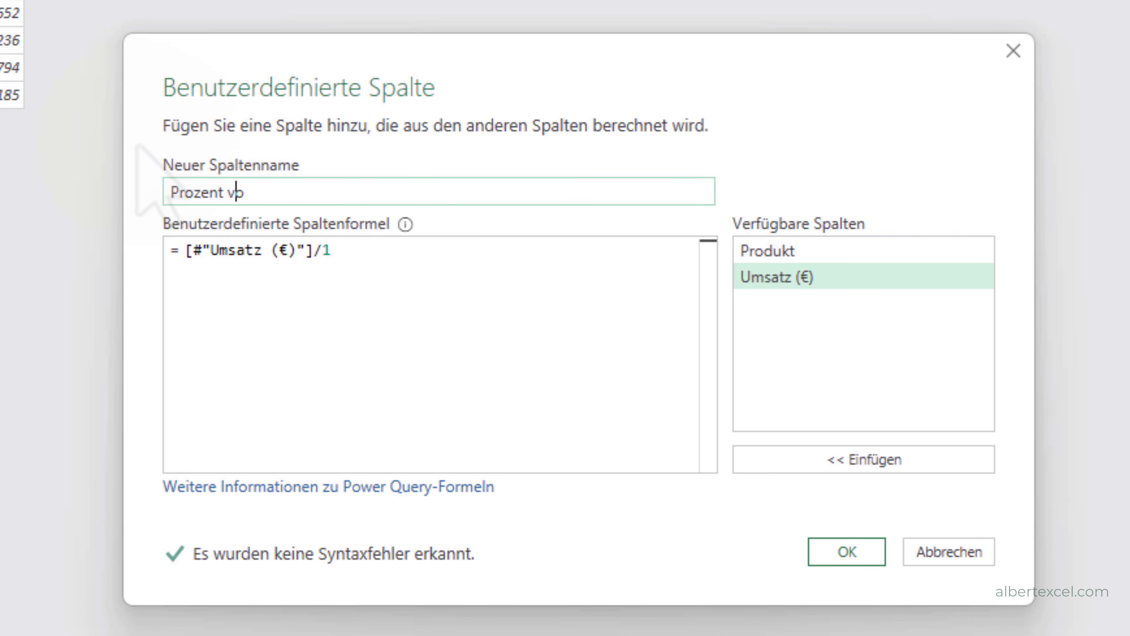
{"action": "type", "text": "n"}
{"action": "left_click", "coordinate": [847, 552]}
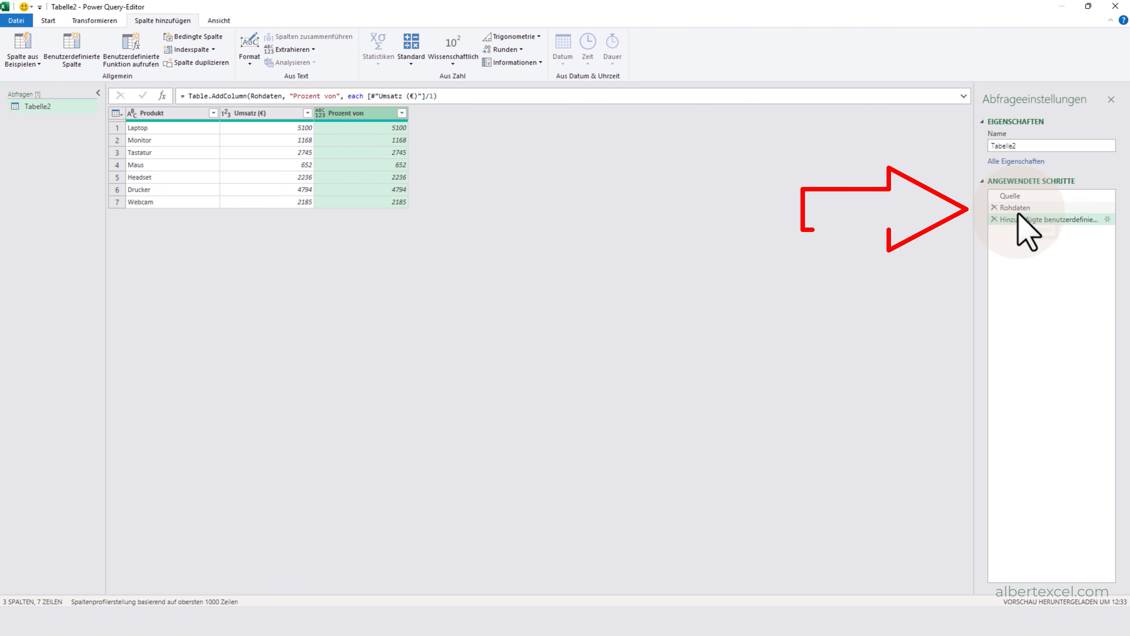
- Insert a sum calculation of the Umsatz (€) column as an intermediate step right after the Rohdaten step
{"action": "left_click", "coordinate": [1019, 208]}
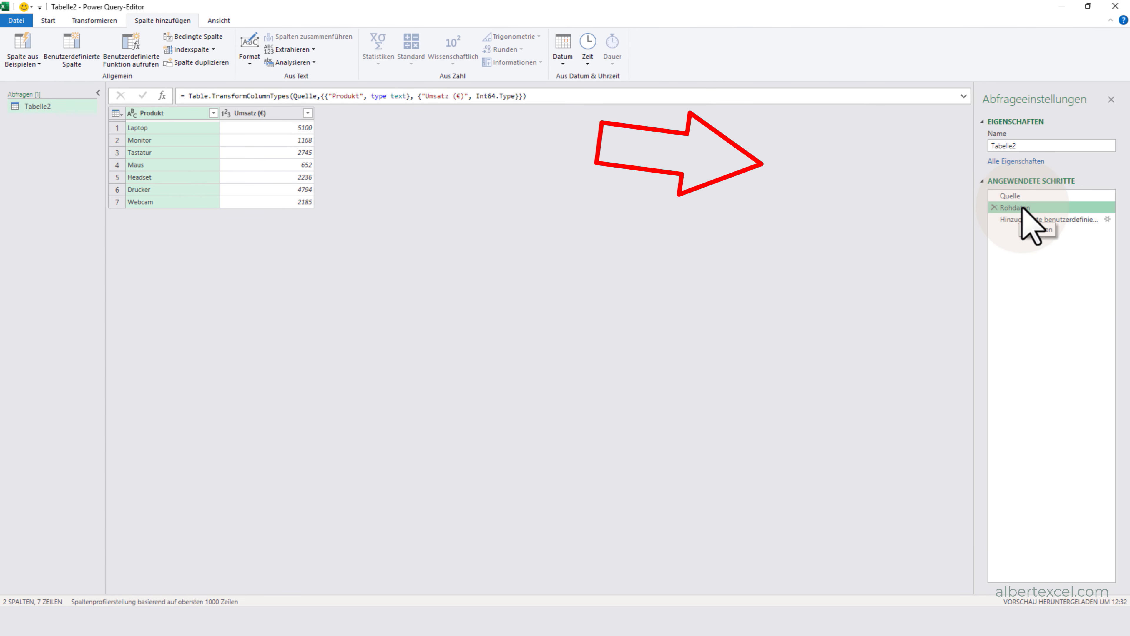
{"action": "left_click", "coordinate": [268, 113]}
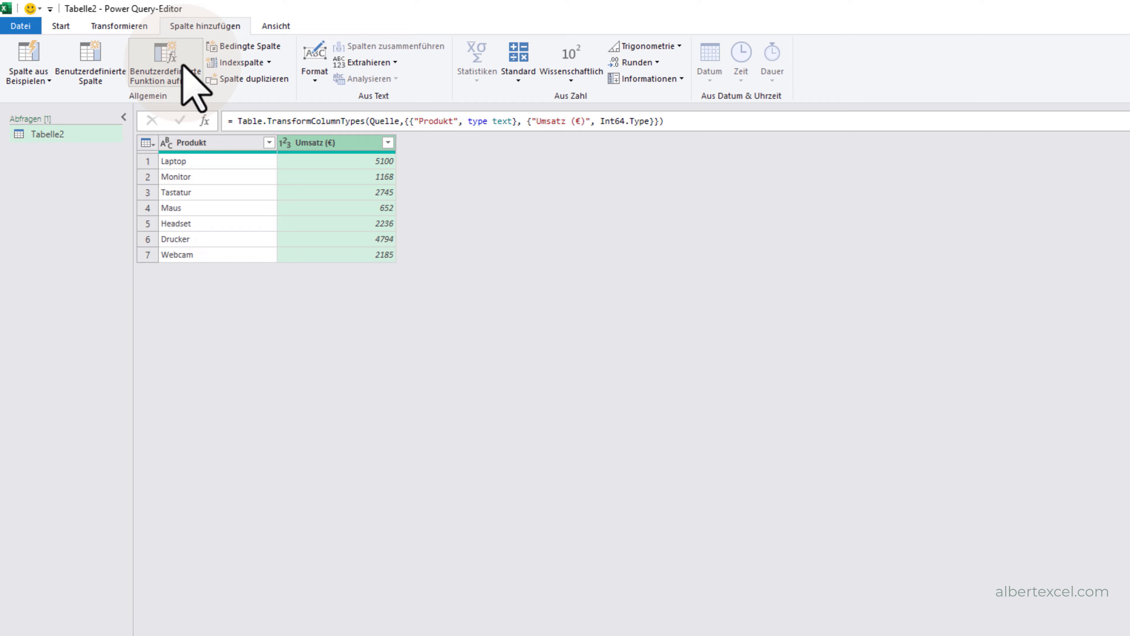
{"action": "left_click", "coordinate": [123, 26]}
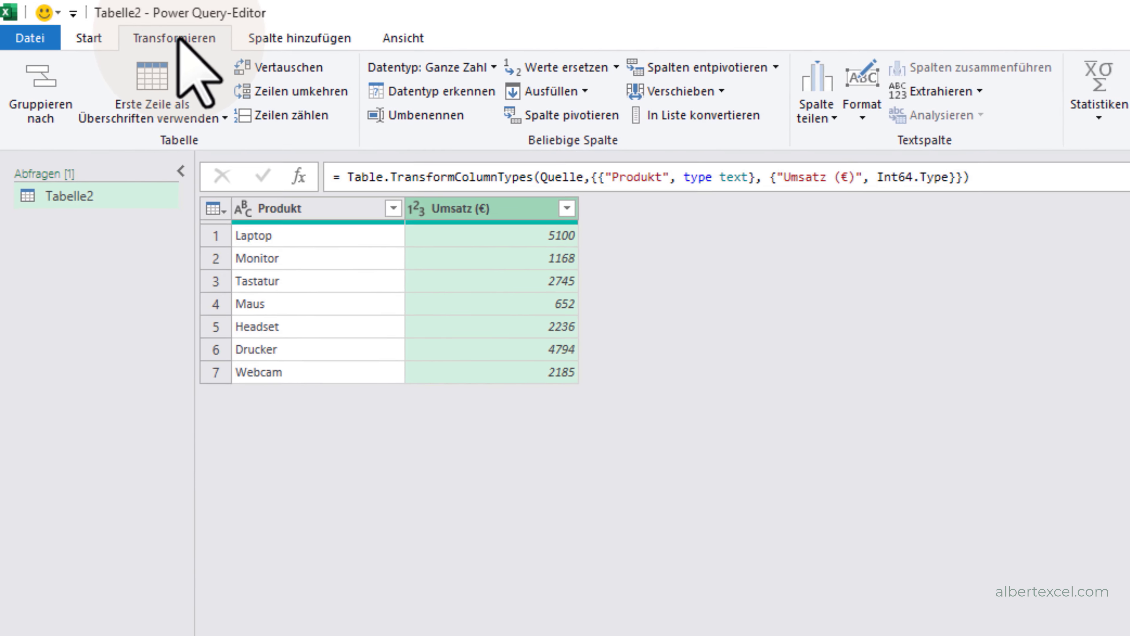
{"action": "left_click", "coordinate": [933, 104]}
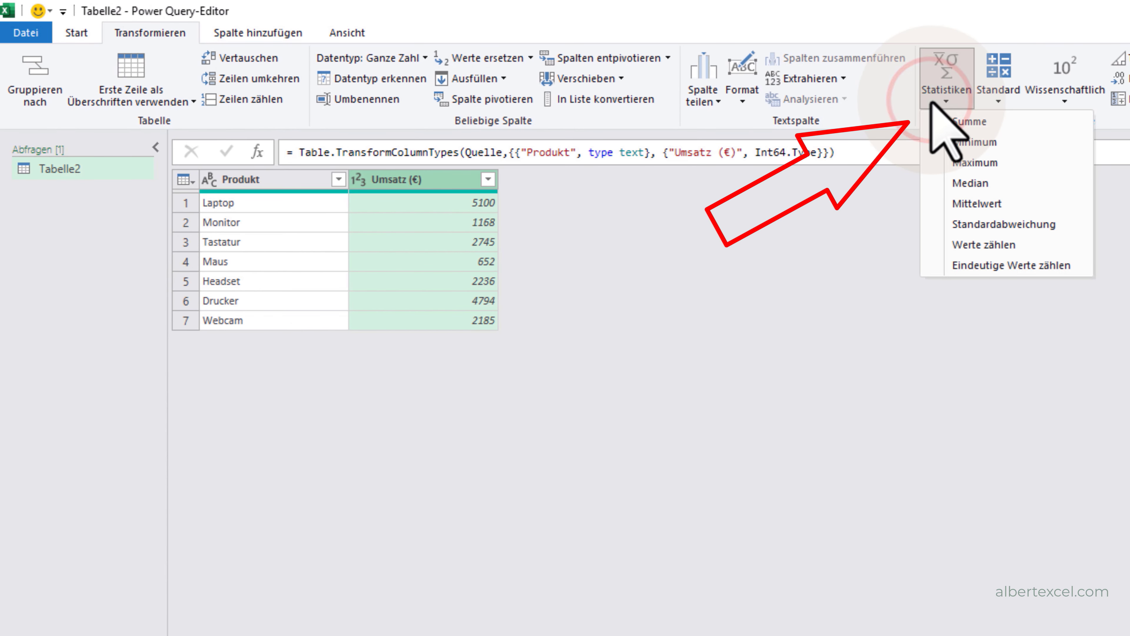
{"action": "left_click", "coordinate": [975, 123]}
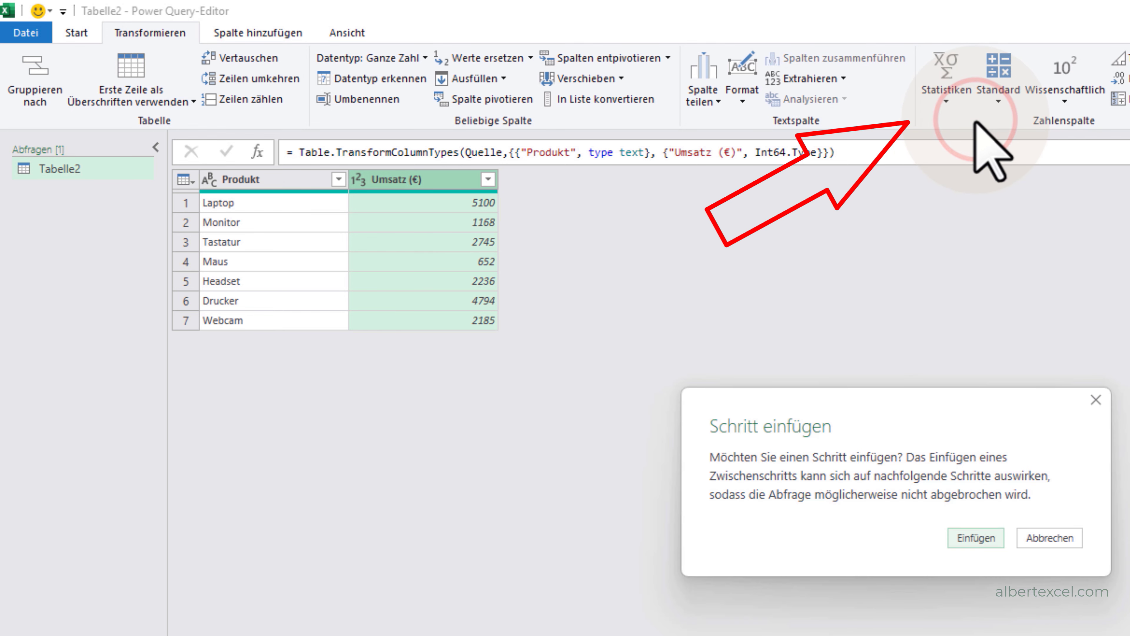
{"action": "left_click", "coordinate": [976, 537]}
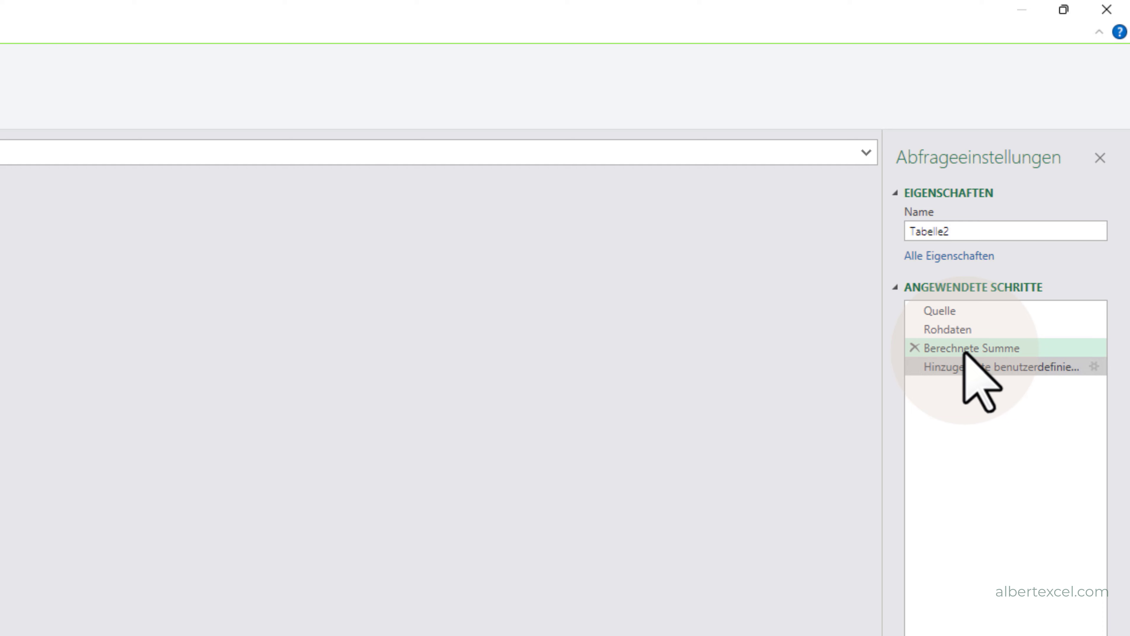
- Rename the inserted sum step to "Gesamtsumme"
{"action": "right_click", "coordinate": [963, 351]}
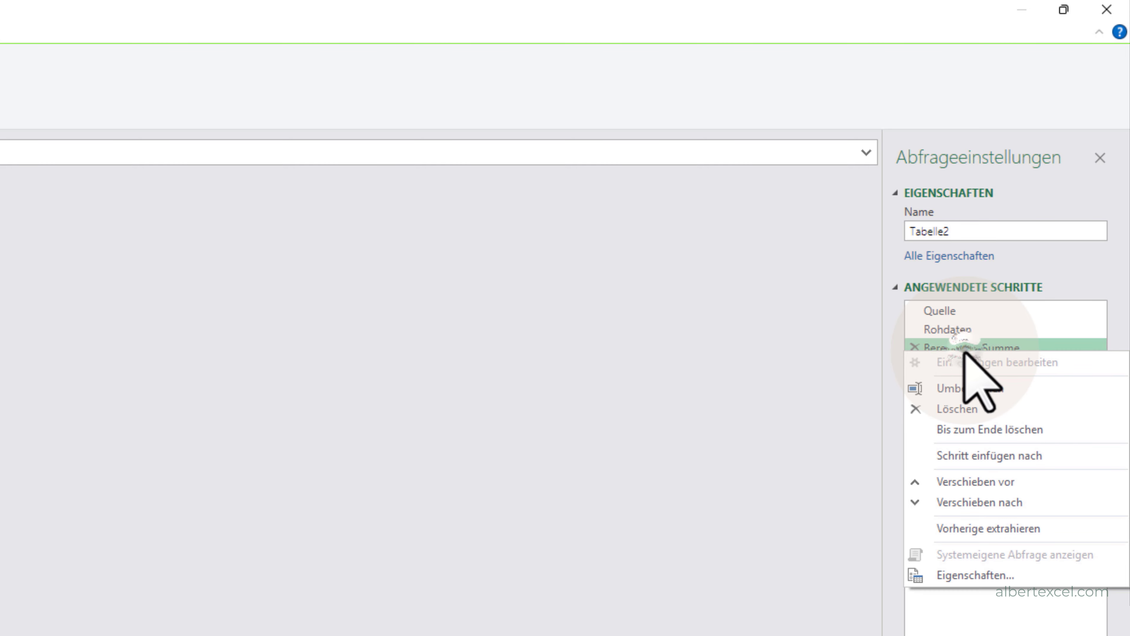
{"action": "left_click", "coordinate": [953, 391]}
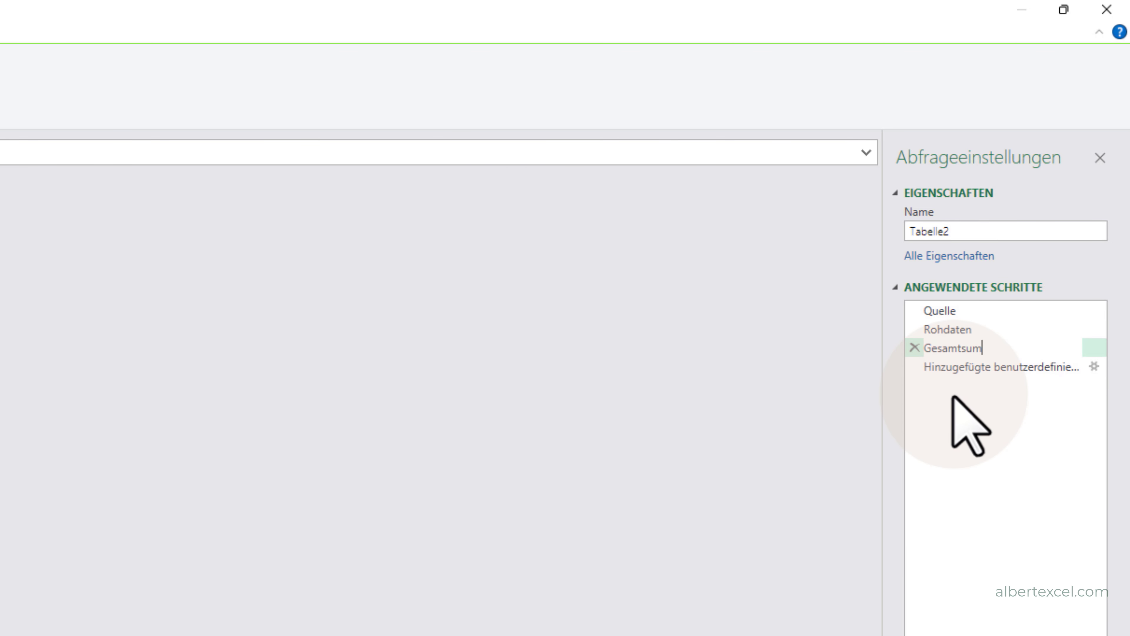
{"action": "type", "text": "Gesamtsumme"}
{"action": "key", "text": "Return"}
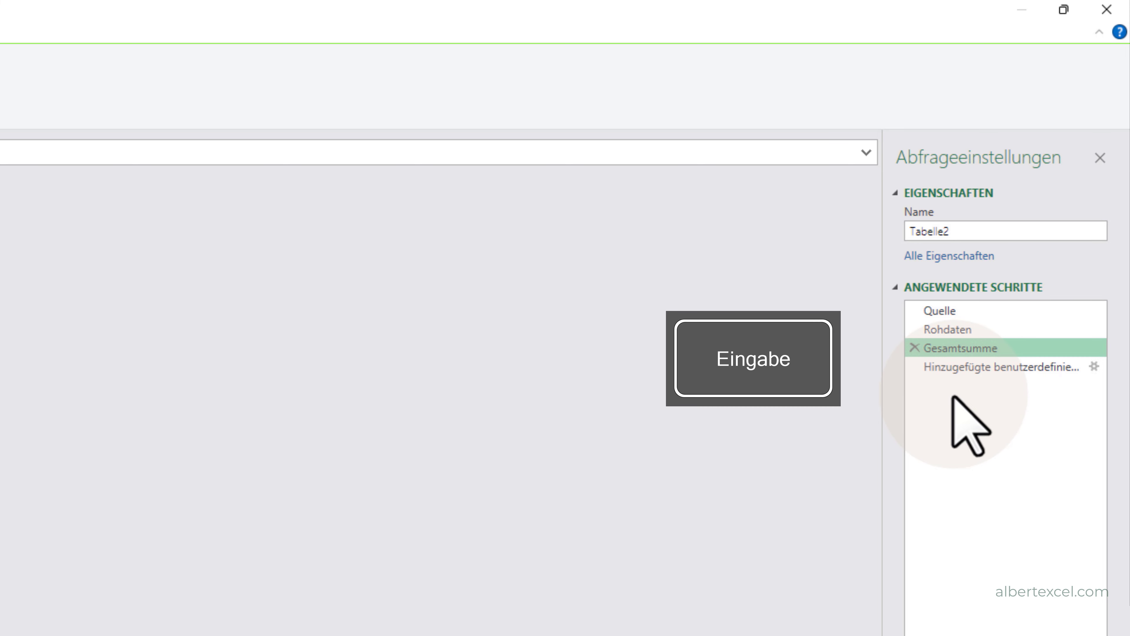
- Edit the custom column step's formula to reference Rohdaten as its table and divide [#"Umsatz (€)"] by Gesamtsumme
{"action": "left_click", "coordinate": [983, 363]}
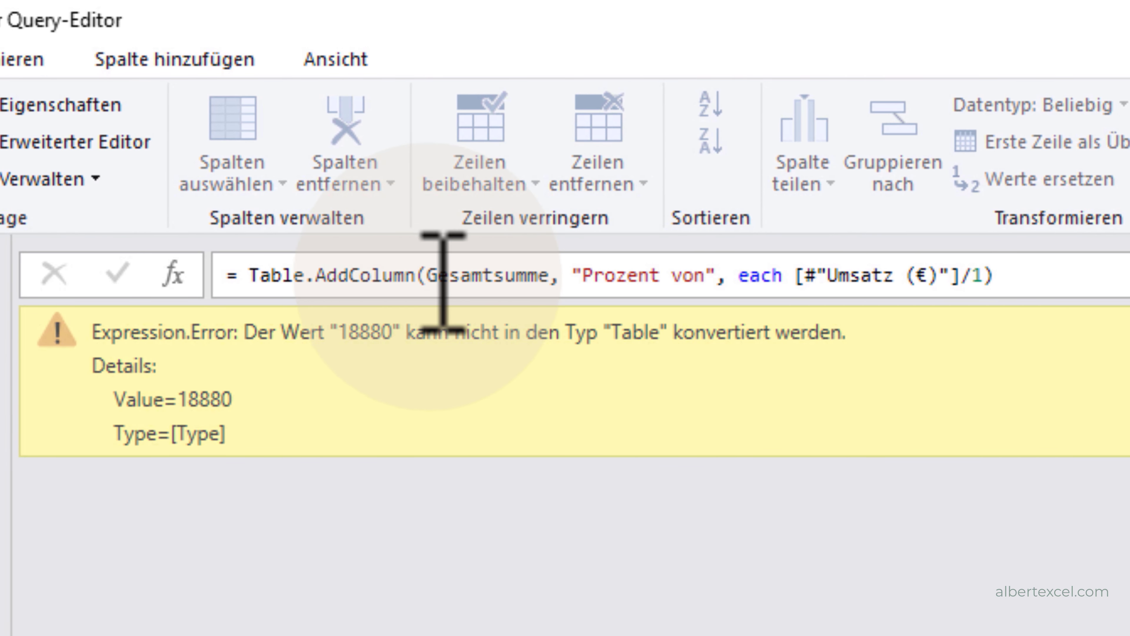
{"action": "left_click_drag", "start_coordinate": [428, 275], "coordinate": [548, 276]}
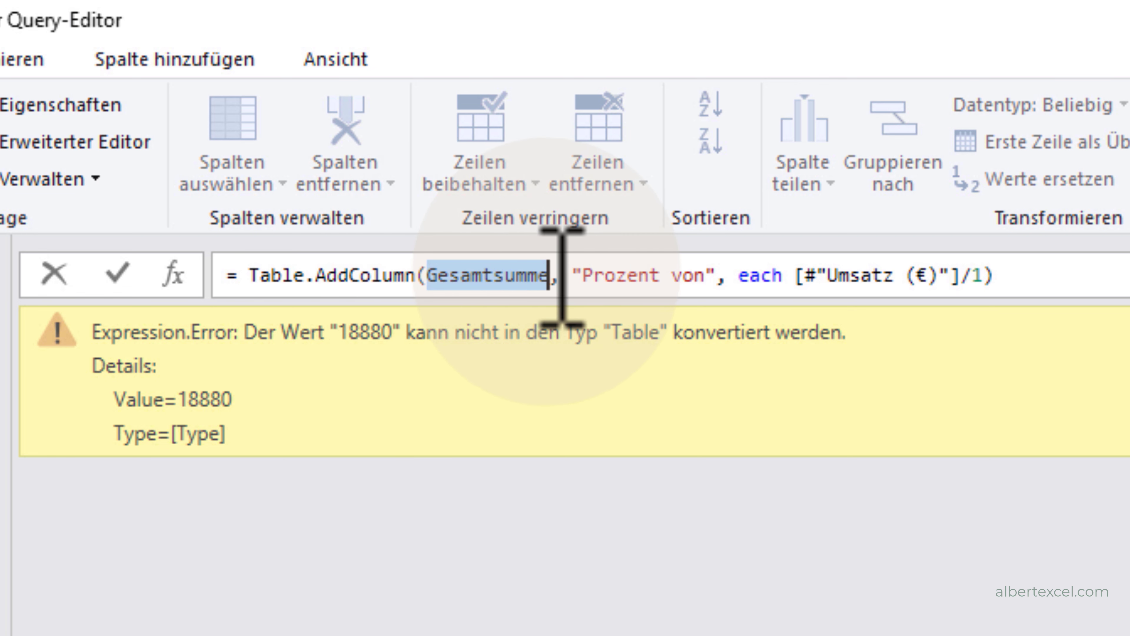
{"action": "type", "text": "Rohdaten"}
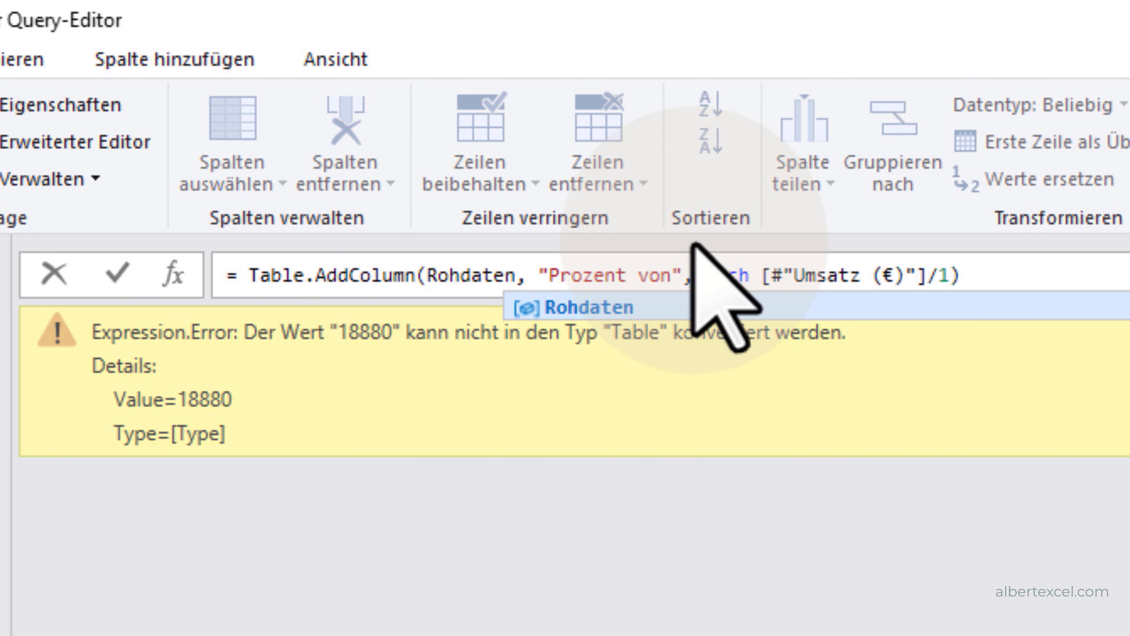
{"action": "double_click", "coordinate": [942, 275]}
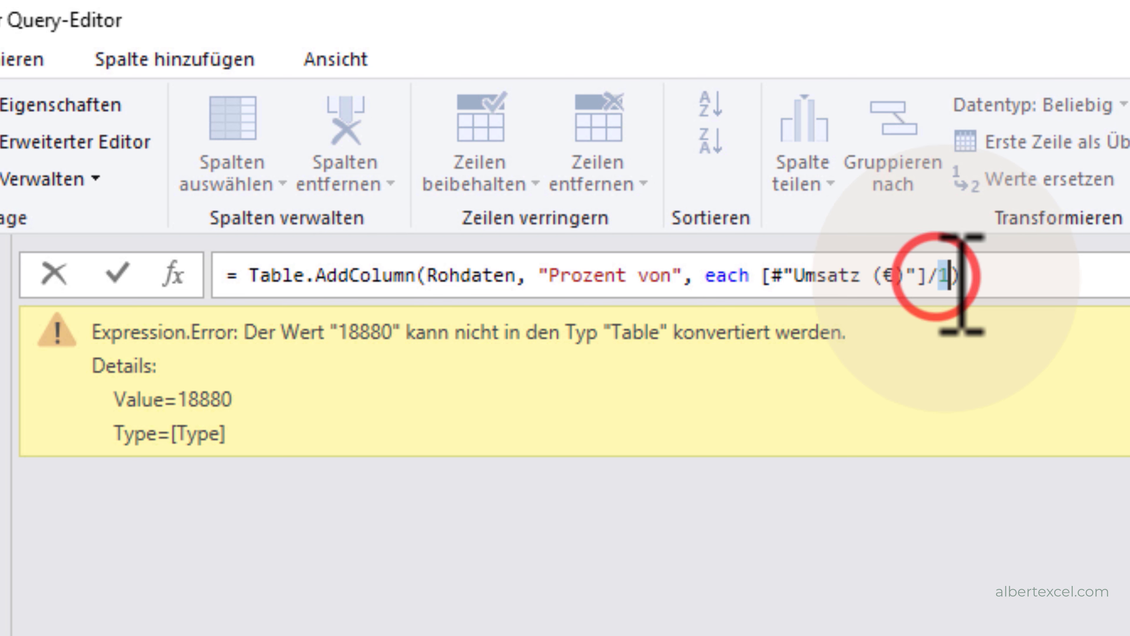
{"action": "type", "text": "Gesamtsu"}
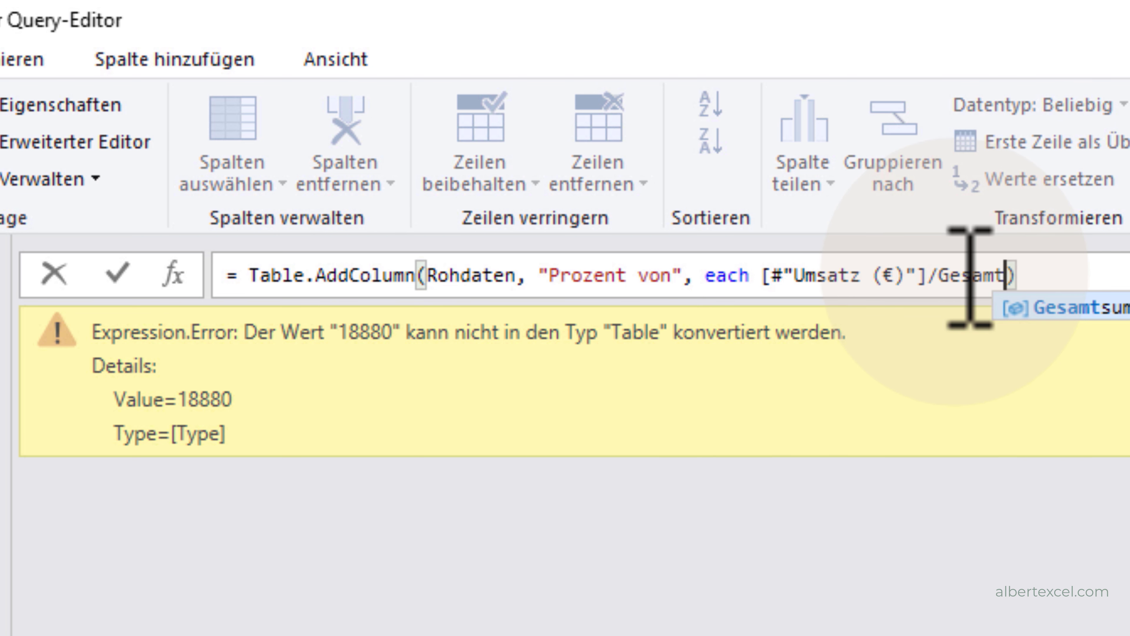
{"action": "type", "text": "me"}
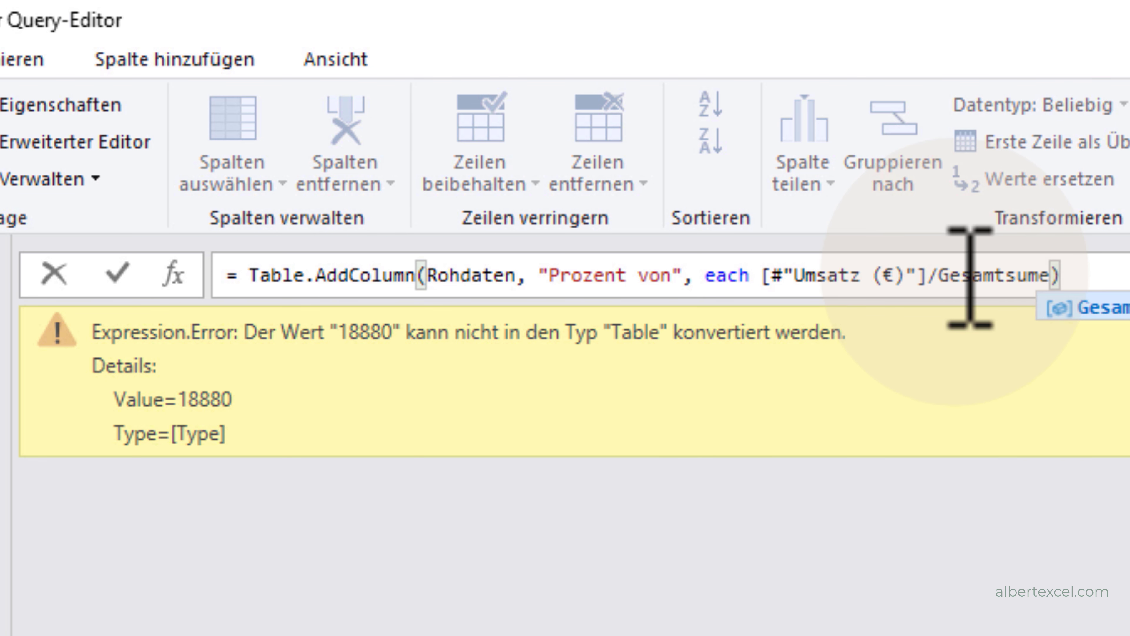
{"action": "key", "text": "BackSpace"}
{"action": "type", "text": "me"}
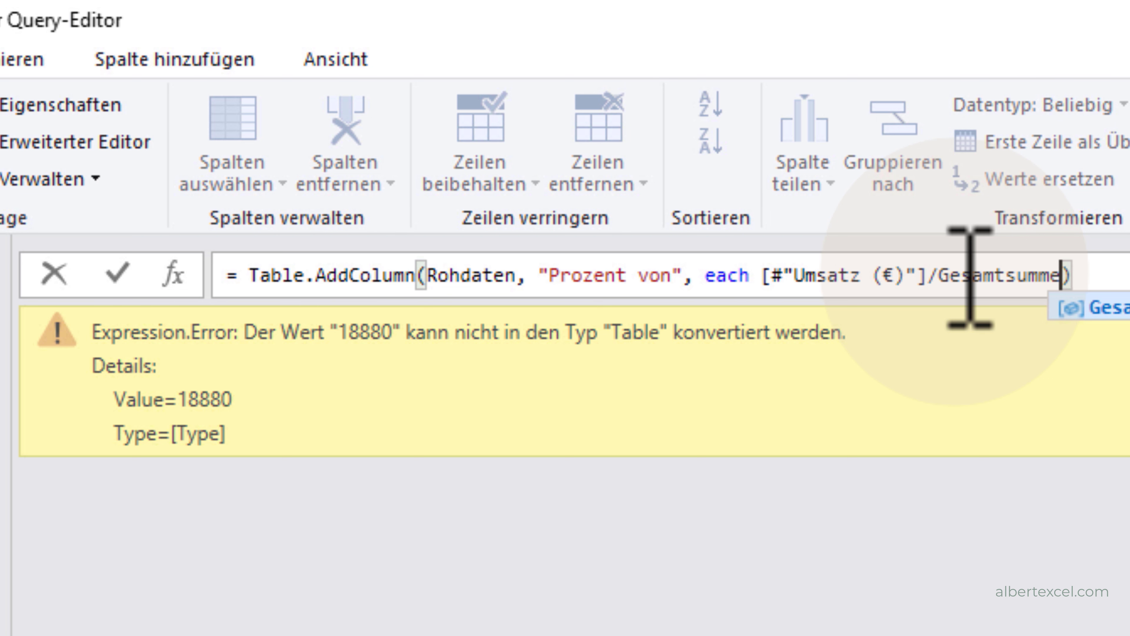
{"action": "key", "text": "Return"}
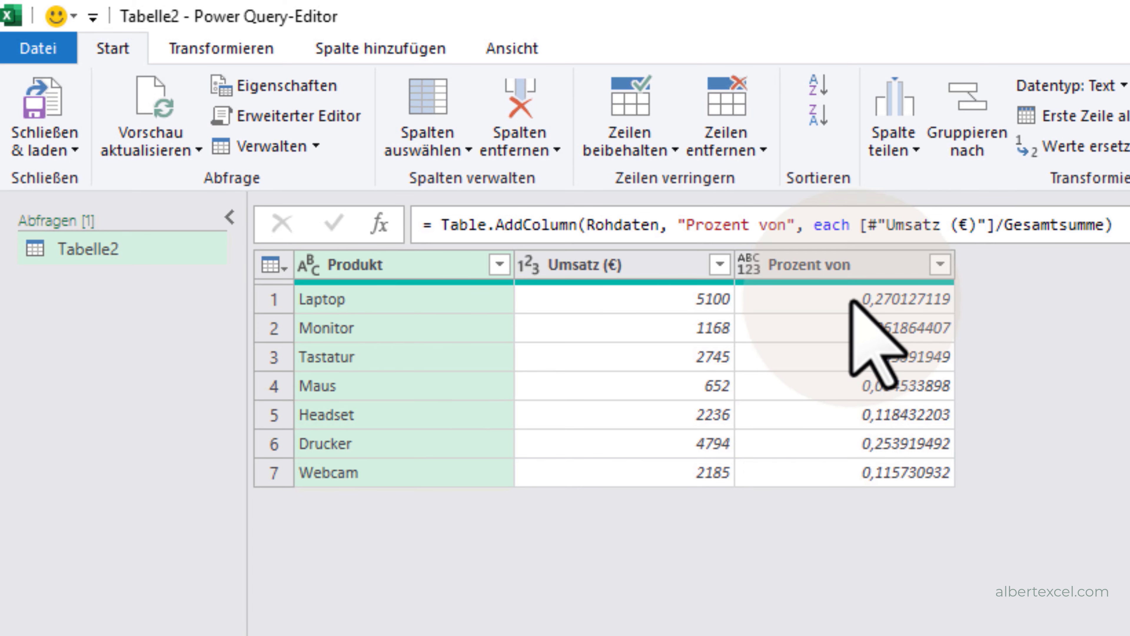
- Close the query editor and load the result as a table into the existing worksheet at F6
{"action": "left_click", "coordinate": [56, 146]}
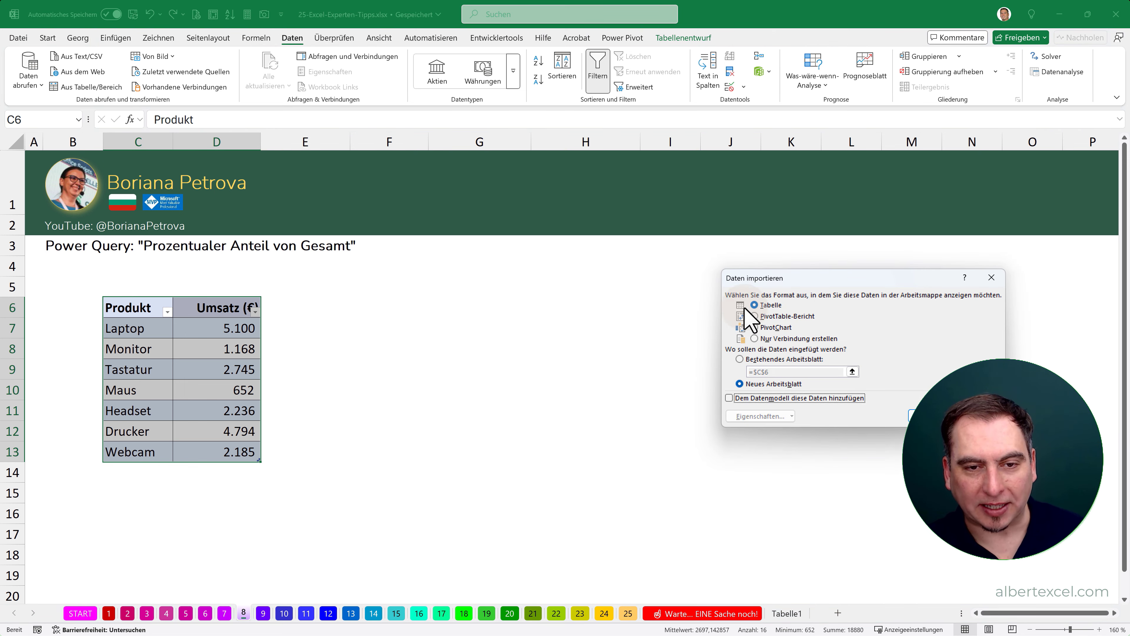
{"action": "left_click", "coordinate": [739, 359]}
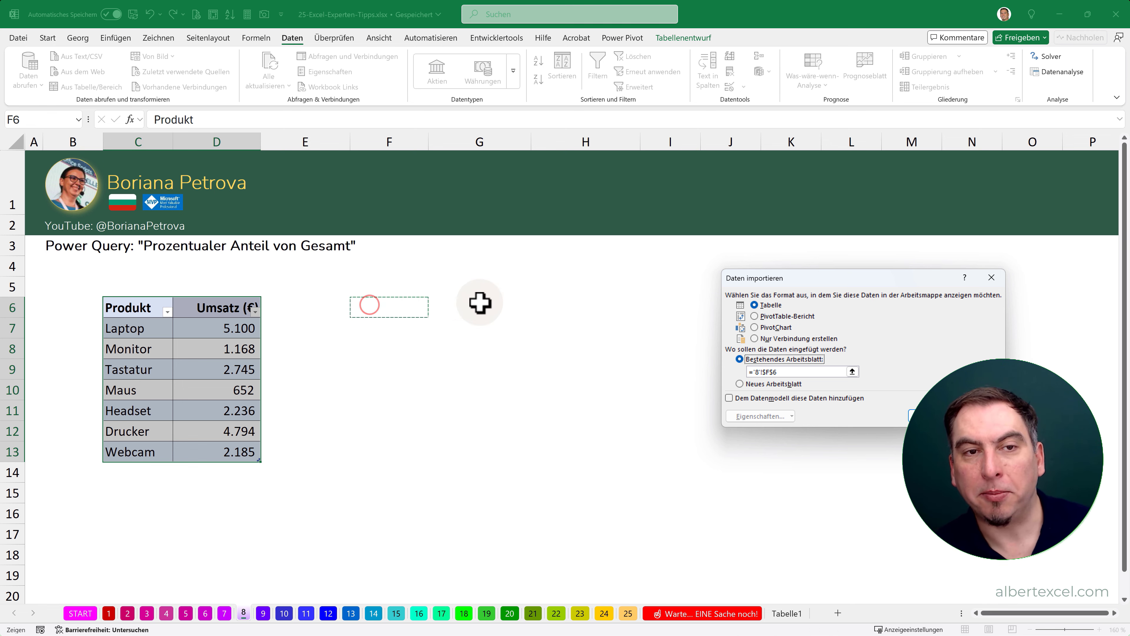
{"action": "left_click", "coordinate": [927, 416]}
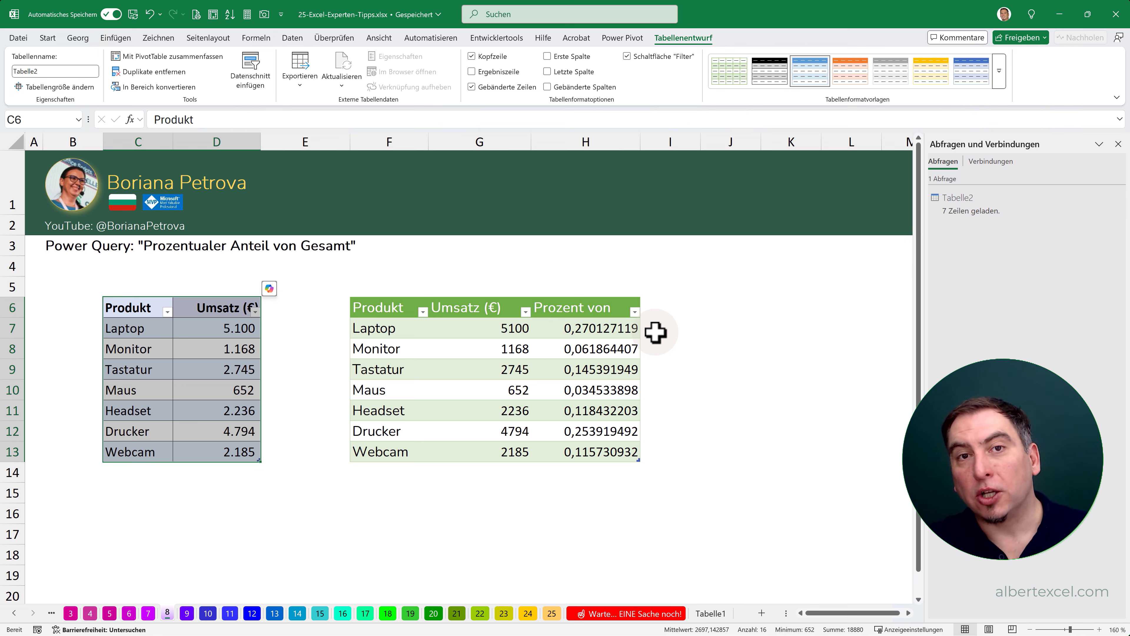
{"action": "left_click", "coordinate": [138, 308]}
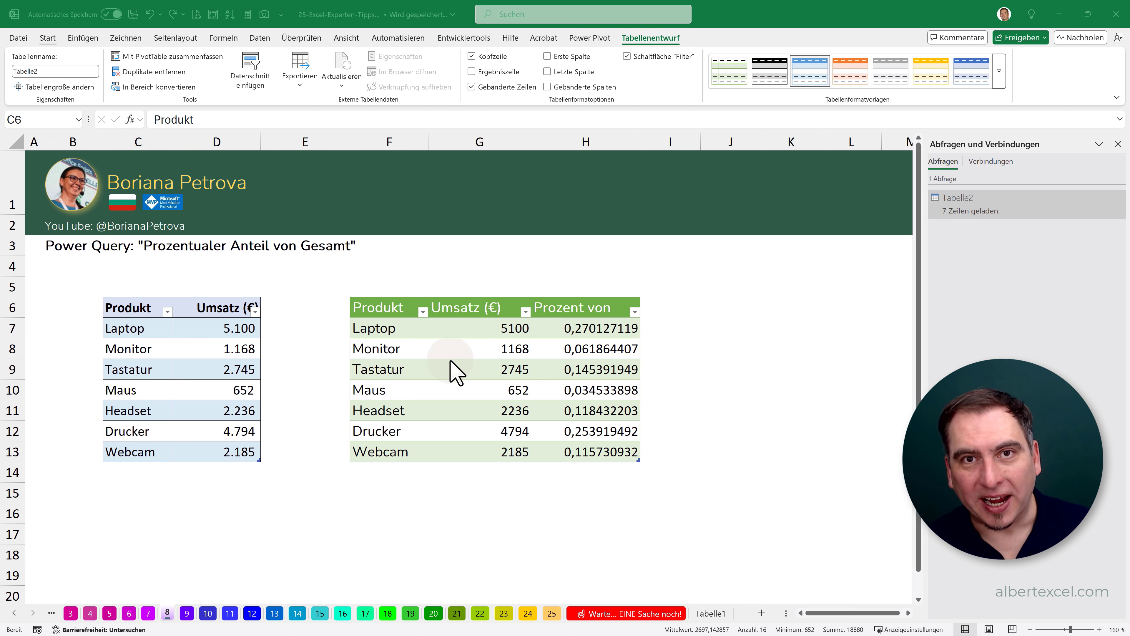
- Switch to sheet 9 and open Copilot for the product data, closing the Abfragen und Verbindungen pane
{"action": "left_click", "coordinate": [189, 610]}
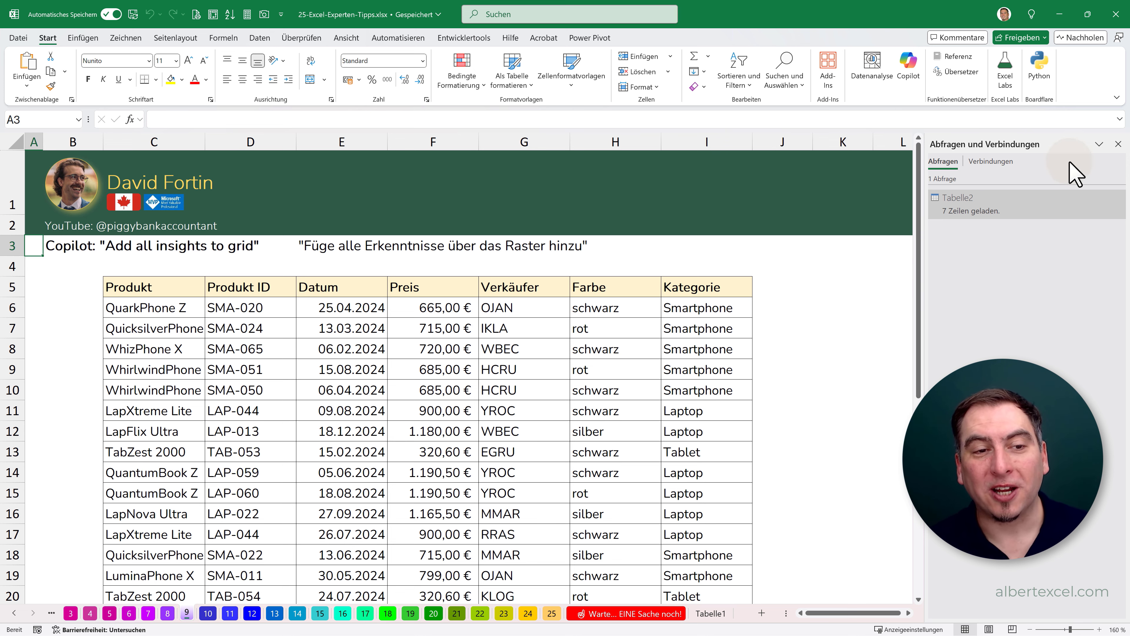
{"action": "left_click", "coordinate": [1118, 143]}
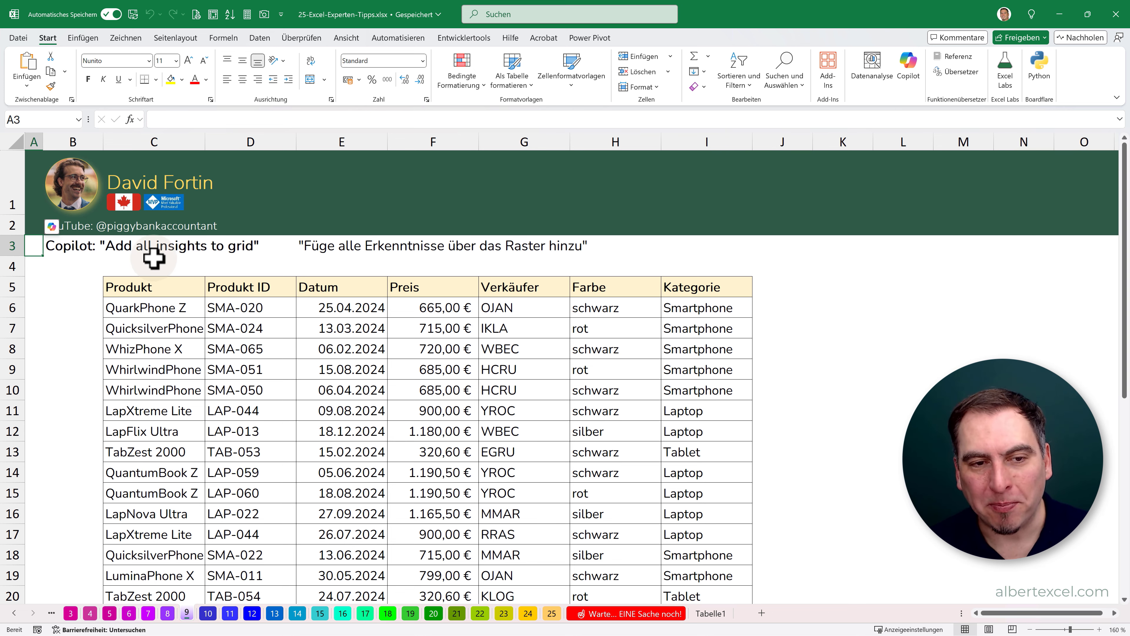
{"action": "left_click", "coordinate": [310, 394]}
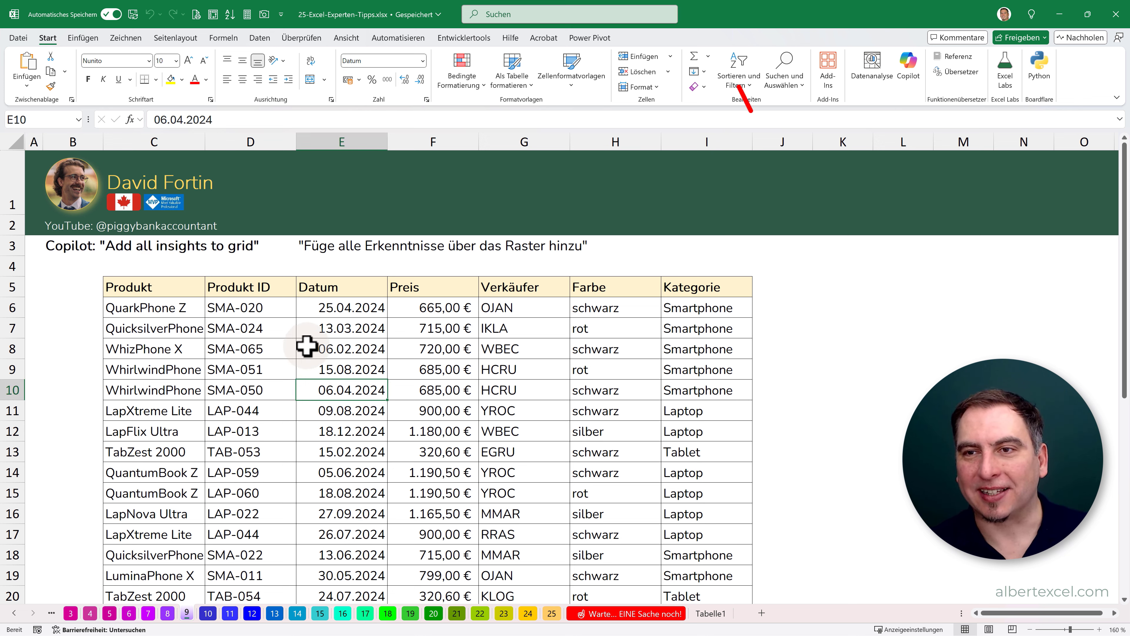
{"action": "left_click", "coordinate": [907, 67]}
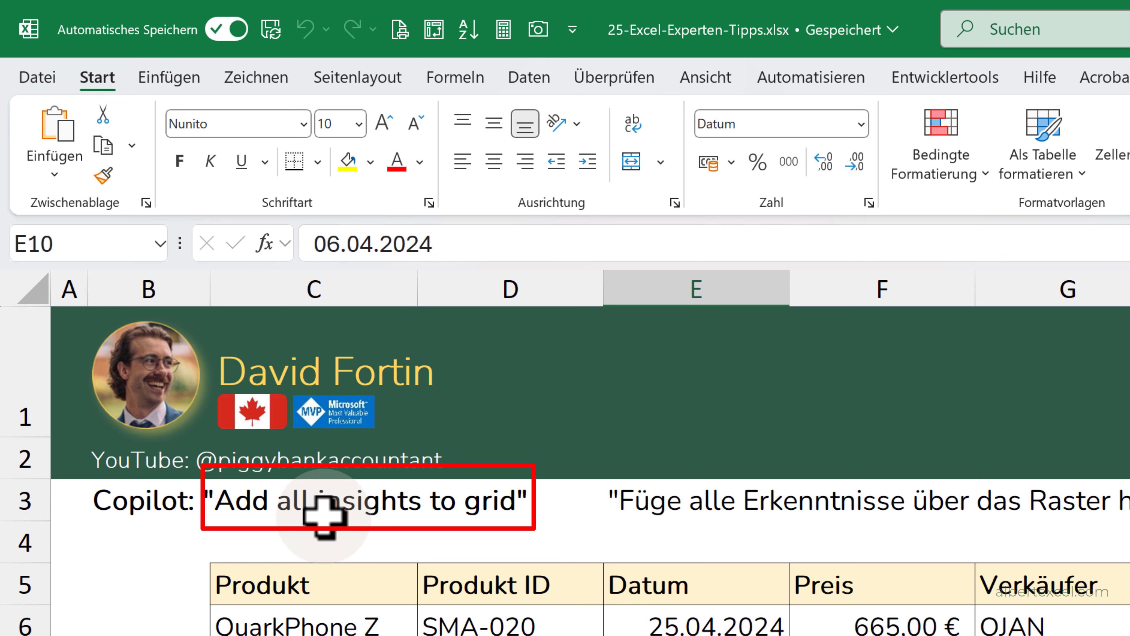
- Copy the prompt "Füge alle Erkenntnisse über das Raster hinzu" from E3 without its quotation marks and submit it to Copilot
{"action": "left_click", "coordinate": [642, 507]}
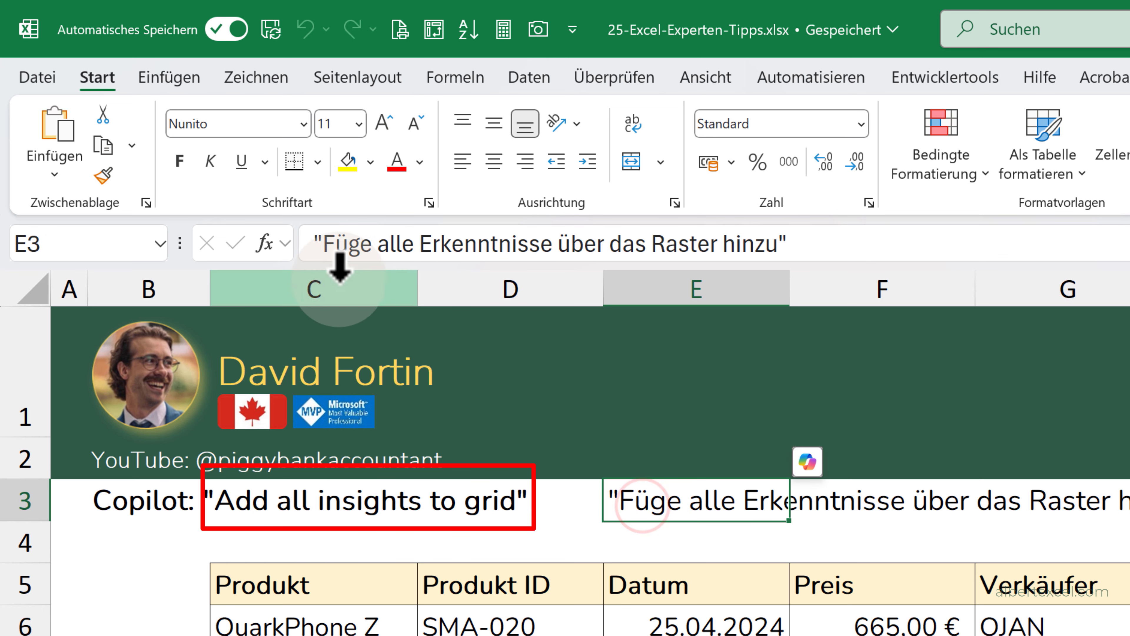
{"action": "left_click_drag", "start_coordinate": [324, 245], "coordinate": [787, 243]}
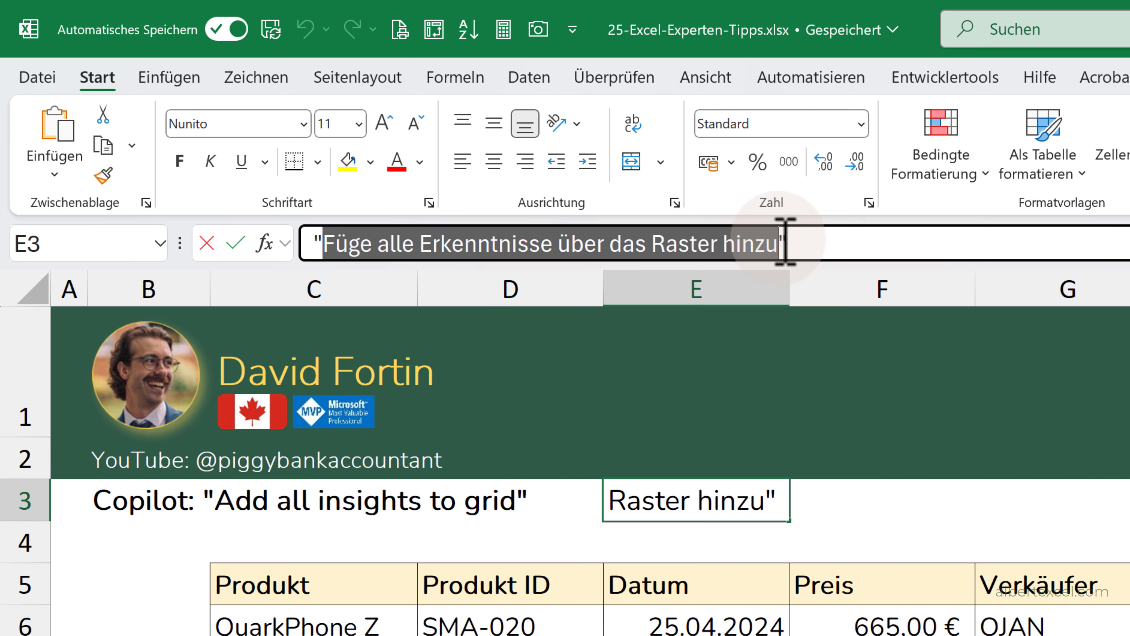
{"action": "key", "text": "ctrl+c"}
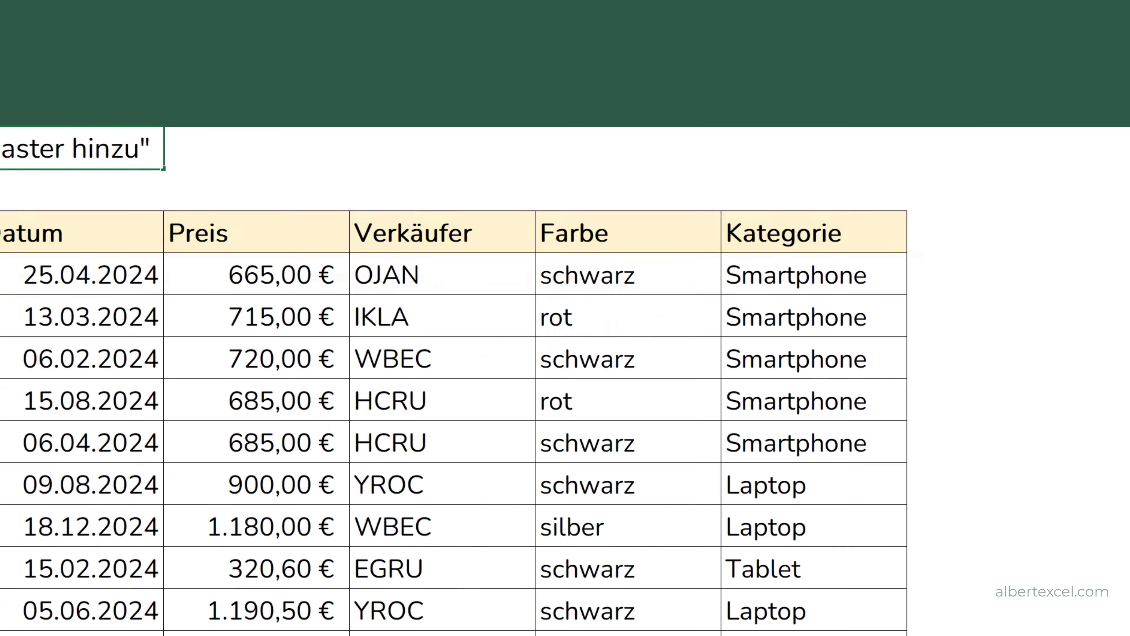
{"action": "left_click", "coordinate": [971, 562]}
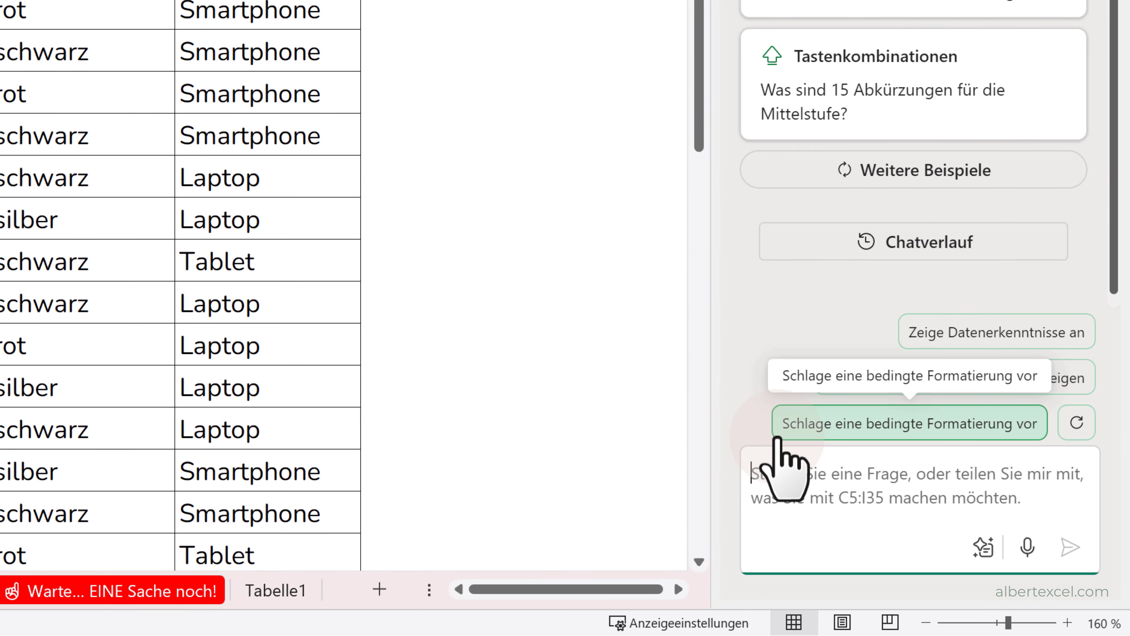
{"action": "key", "text": "ctrl+v"}
{"action": "key", "text": "Return"}
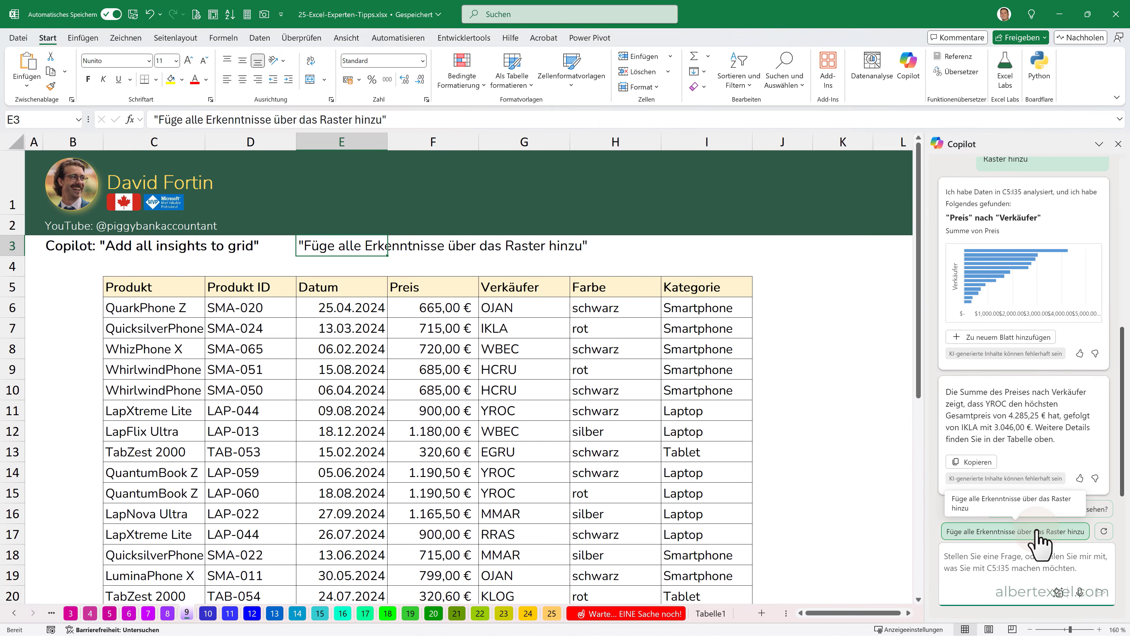
- Have Copilot add all insights to a new sheet and look through its charts and PivotTable sources
{"action": "left_click", "coordinate": [960, 426]}
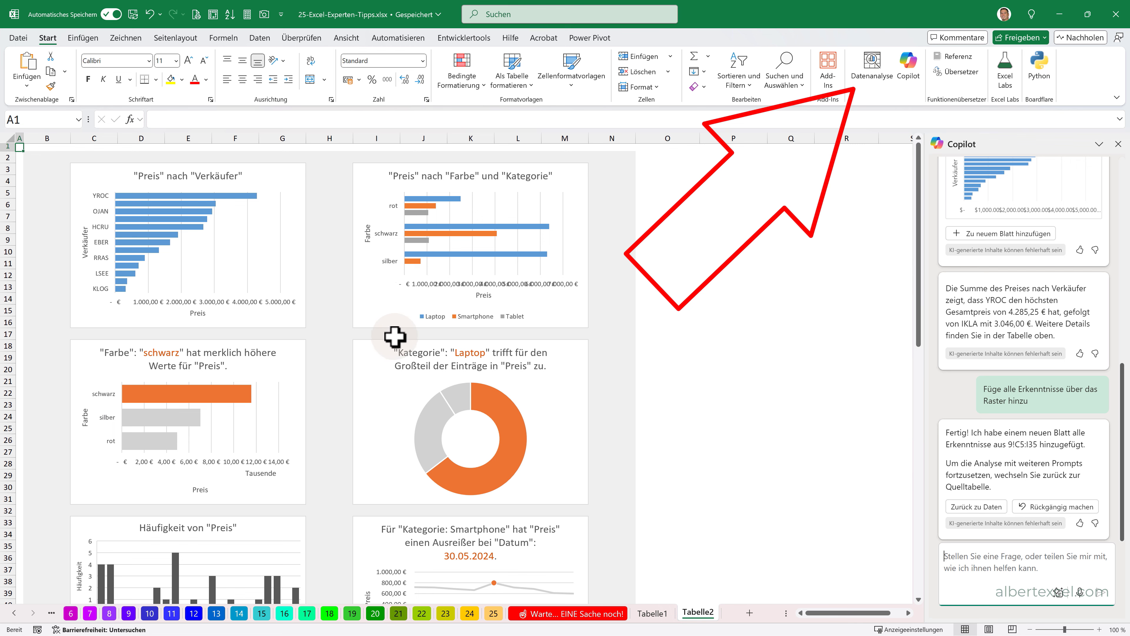
{"action": "scroll", "coordinate": [377, 379], "scroll_direction": "down", "scroll_amount": 7}
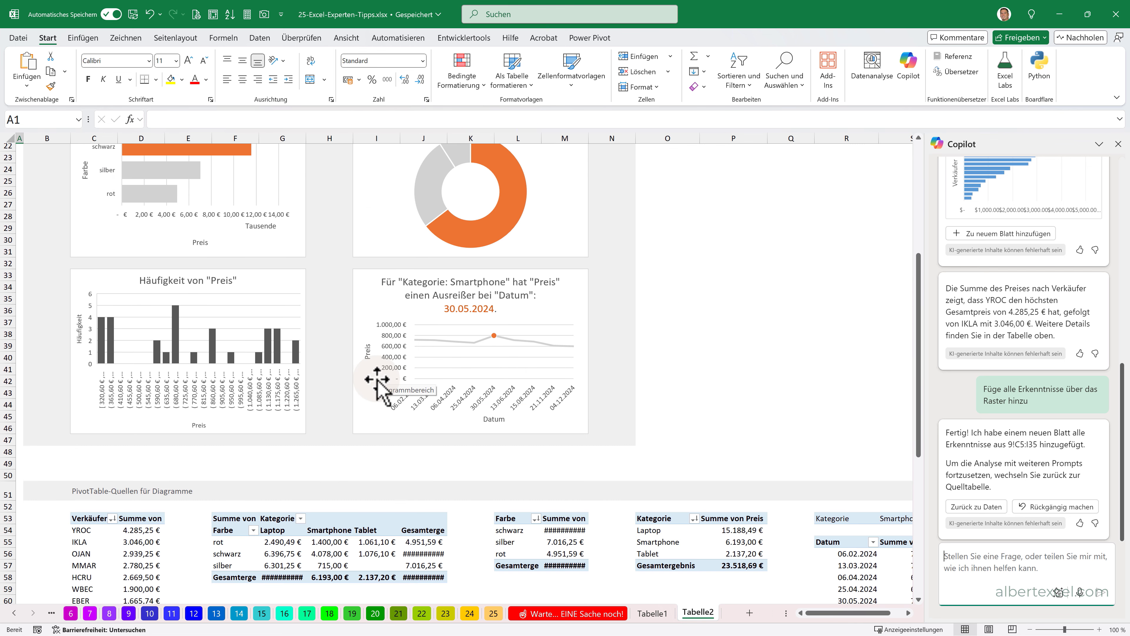
{"action": "scroll", "coordinate": [377, 378], "scroll_direction": "down", "scroll_amount": 6}
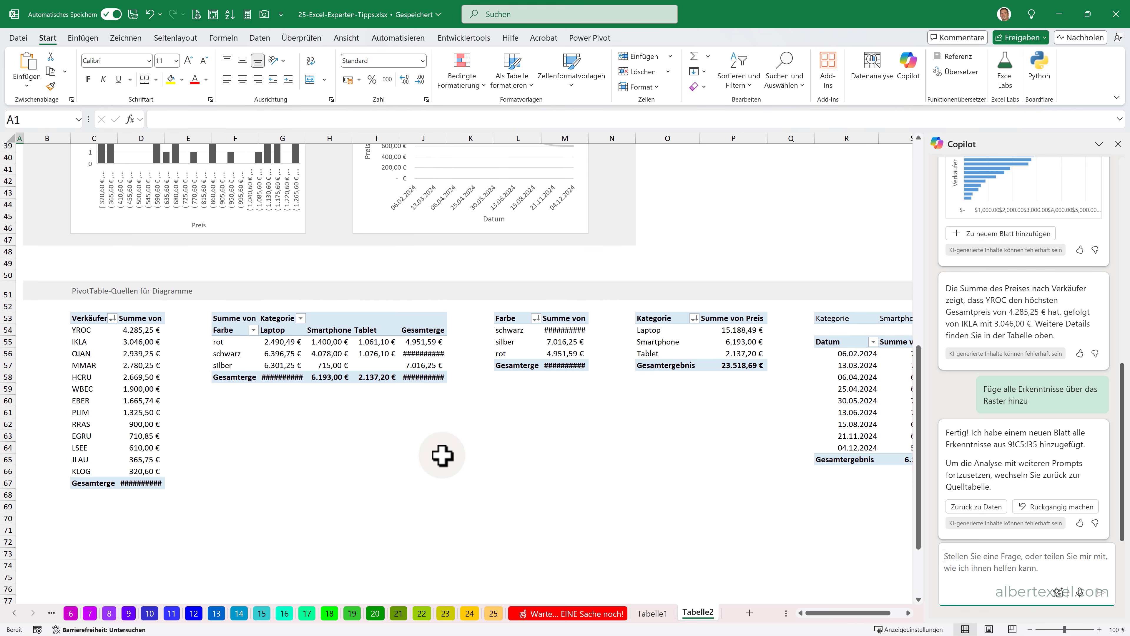
{"action": "scroll", "coordinate": [563, 387], "scroll_direction": "up", "scroll_amount": 10}
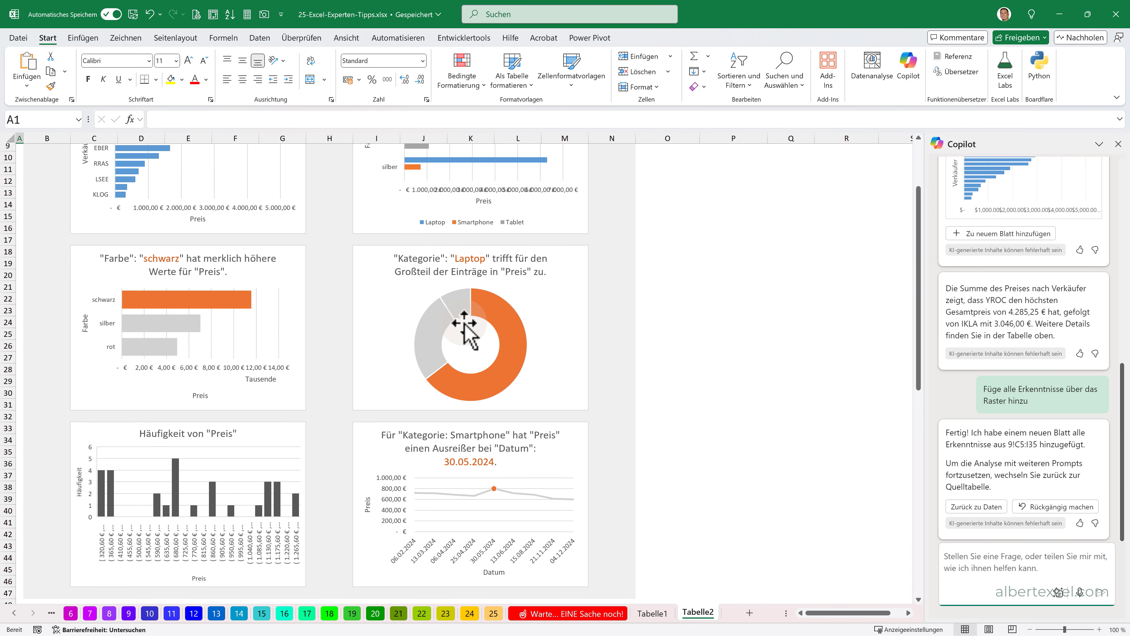
{"action": "scroll", "coordinate": [467, 333], "scroll_direction": "up", "scroll_amount": 3}
{"action": "left_click", "coordinate": [1024, 554]}
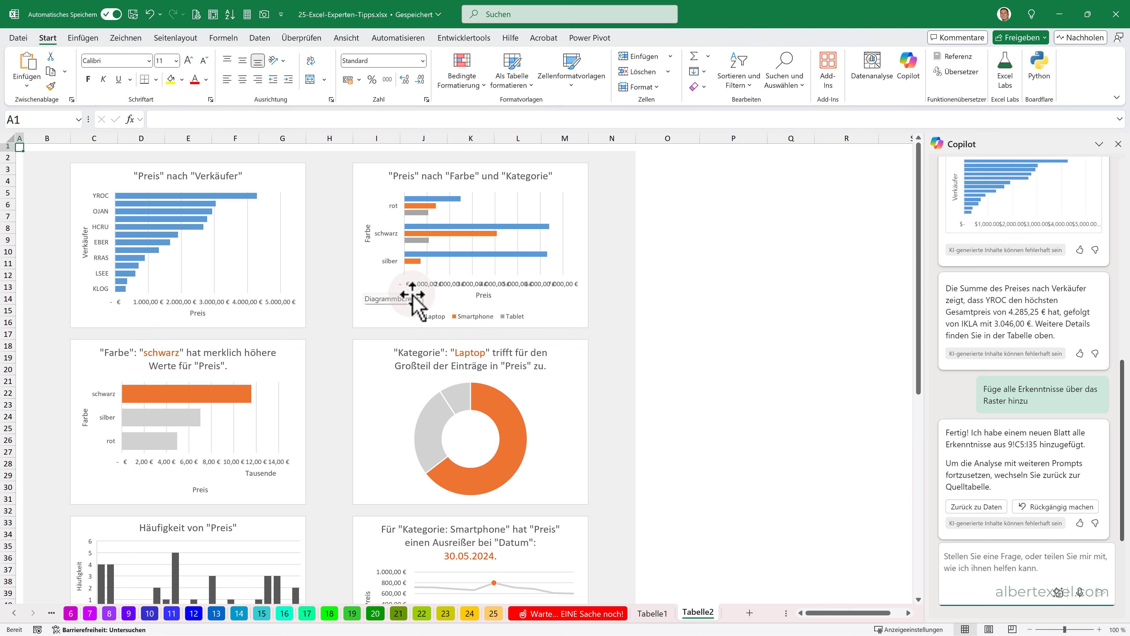
- Switch to sheet 10 and enter the formula =SUMME(E:E) in C6 under Summe
{"action": "left_click", "coordinate": [70, 613]}
{"action": "left_click", "coordinate": [89, 613]}
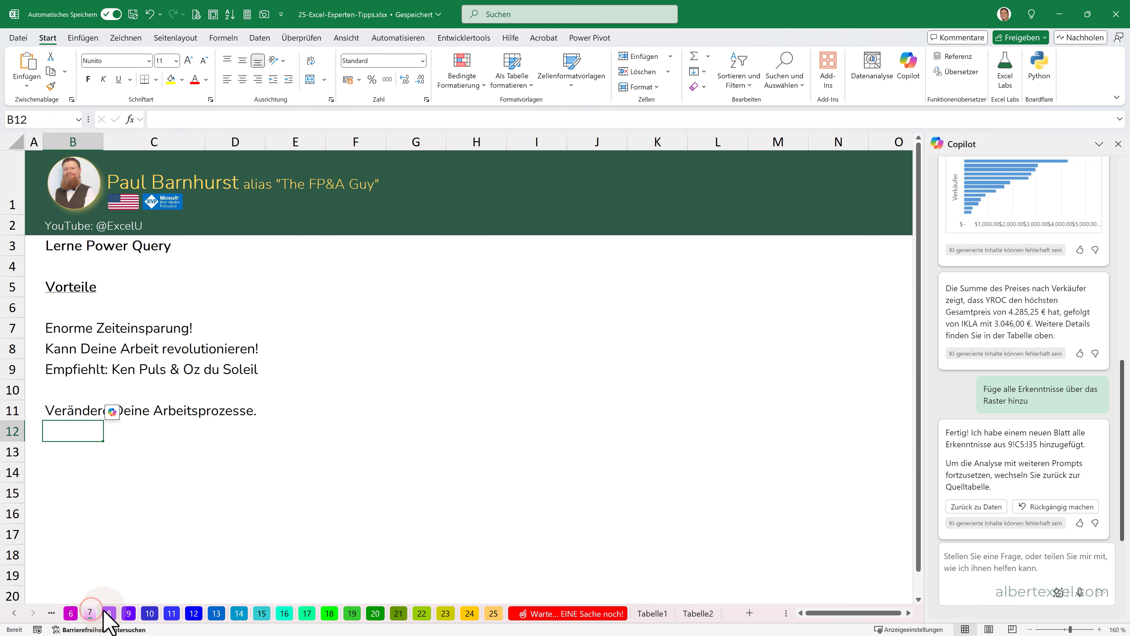
{"action": "left_click", "coordinate": [129, 613]}
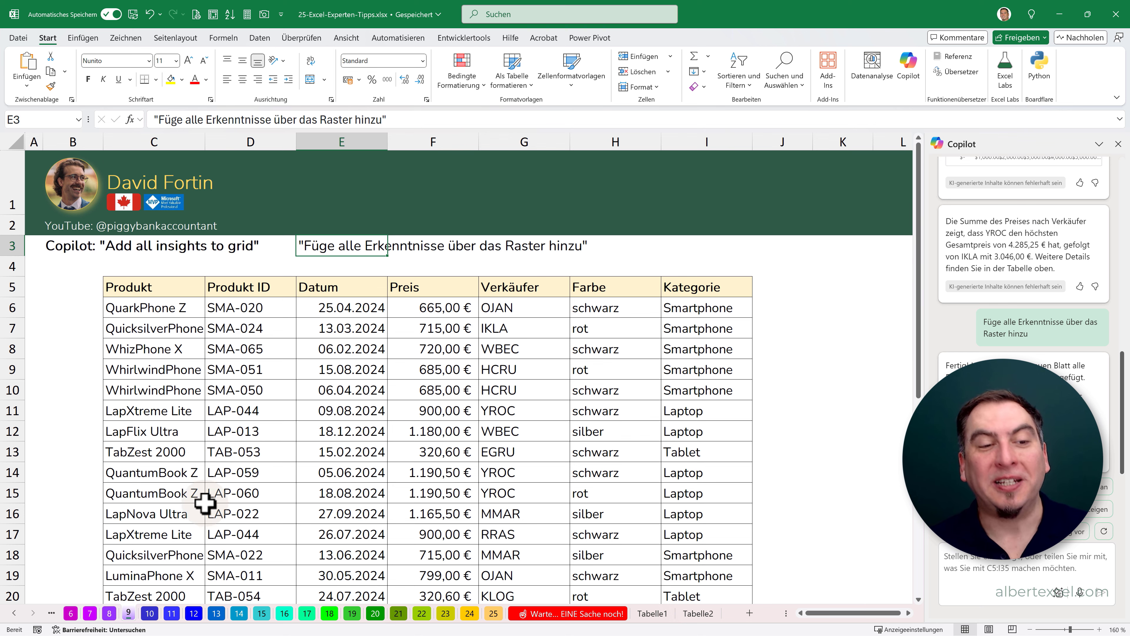
{"action": "left_click", "coordinate": [149, 613]}
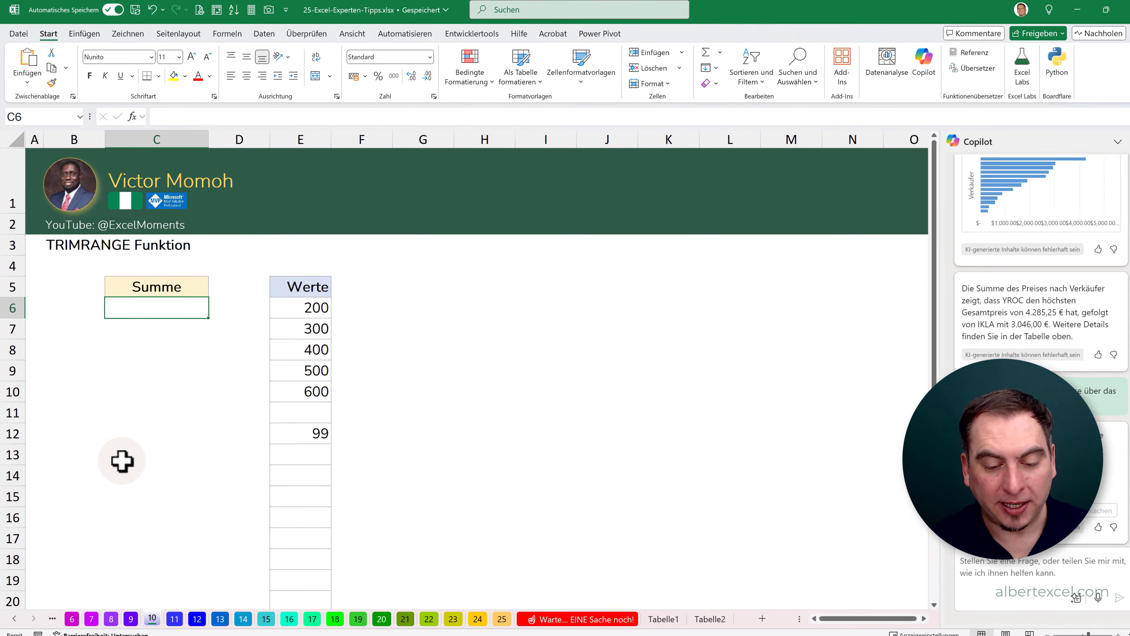
{"action": "type", "text": "=SUMME("}
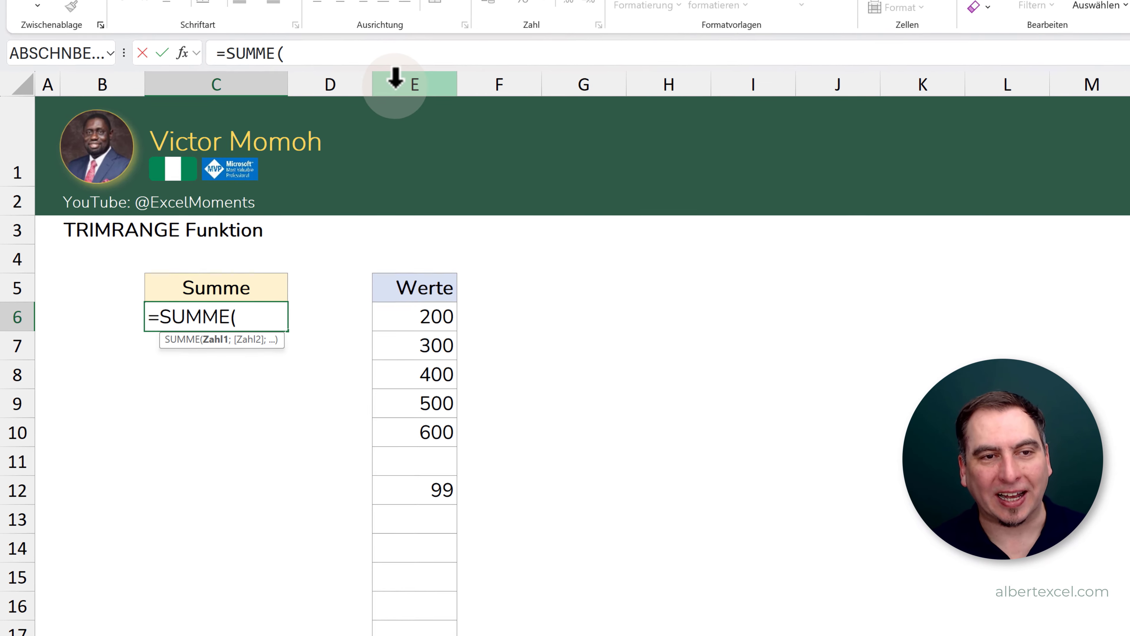
{"action": "left_click", "coordinate": [358, 103]}
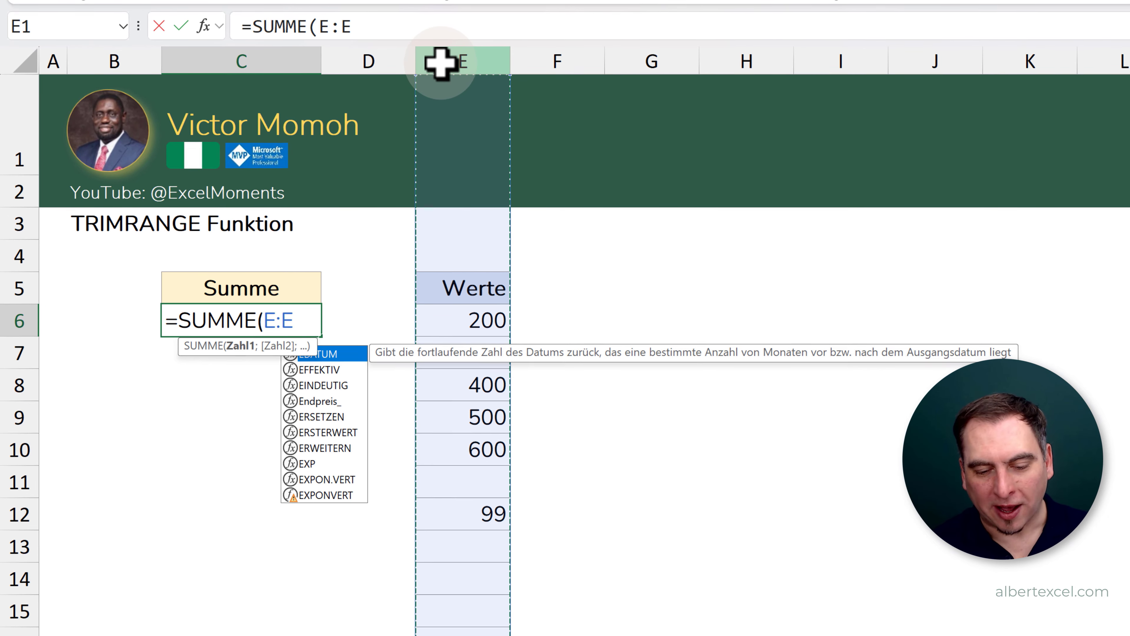
{"action": "type", "text": ")"}
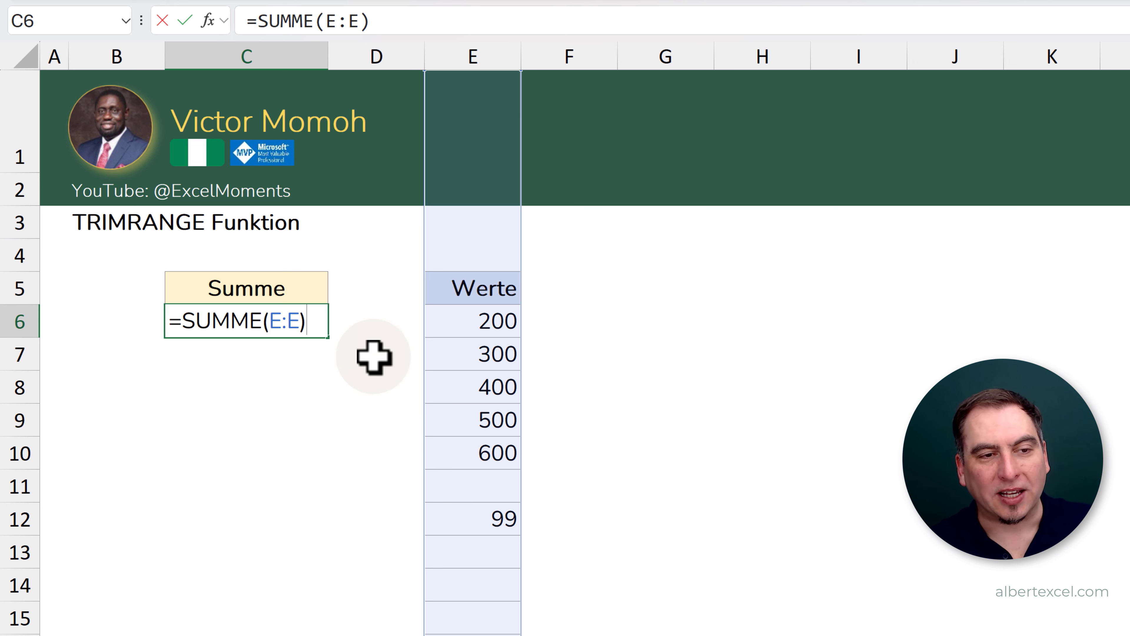
- Wrap the column reference in C6 in ABSCHNBEREICH with row trim mode 3 (Beide), giving =SUMME(ABSCHNBEREICH(E:E;3))
{"action": "left_click", "coordinate": [273, 320]}
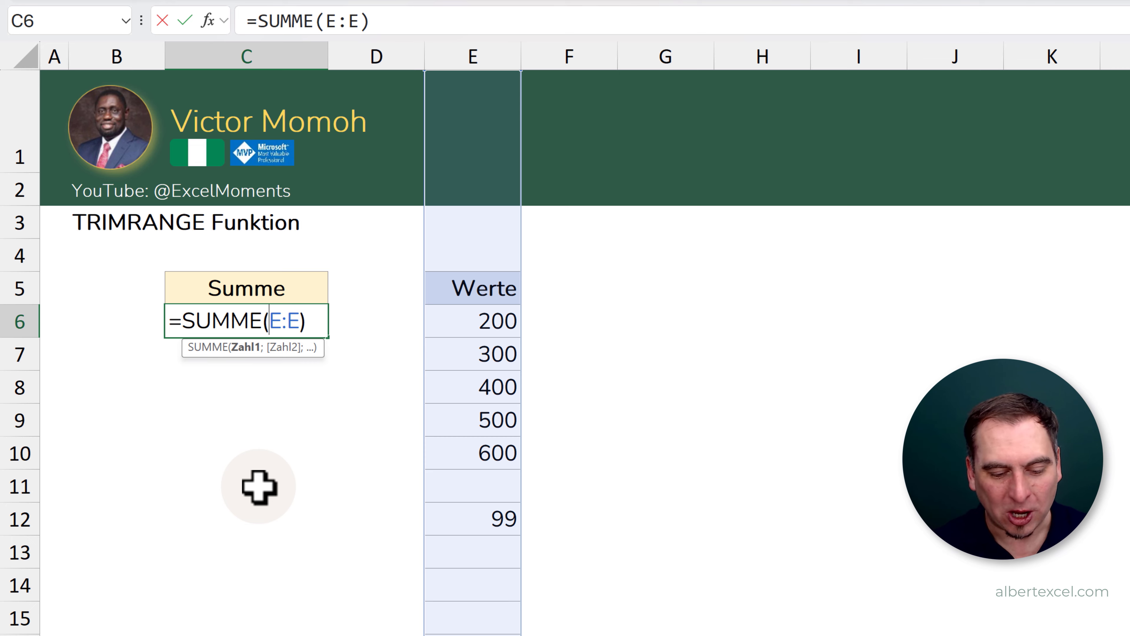
{"action": "type", "text": "ABSCHN"}
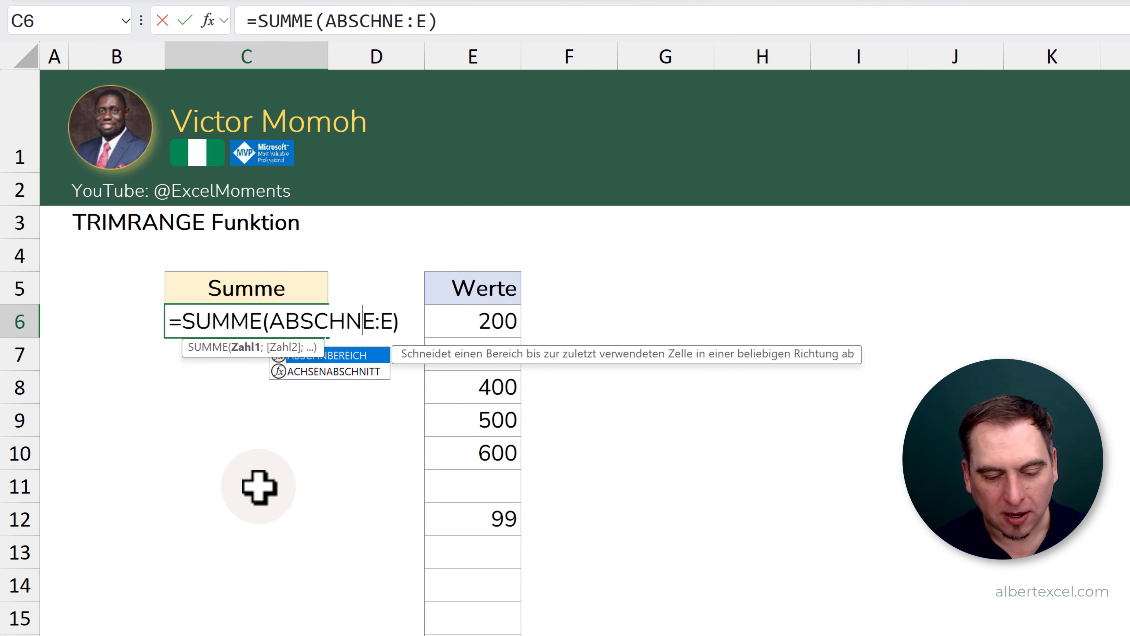
{"action": "type", "text": "BEREICH"}
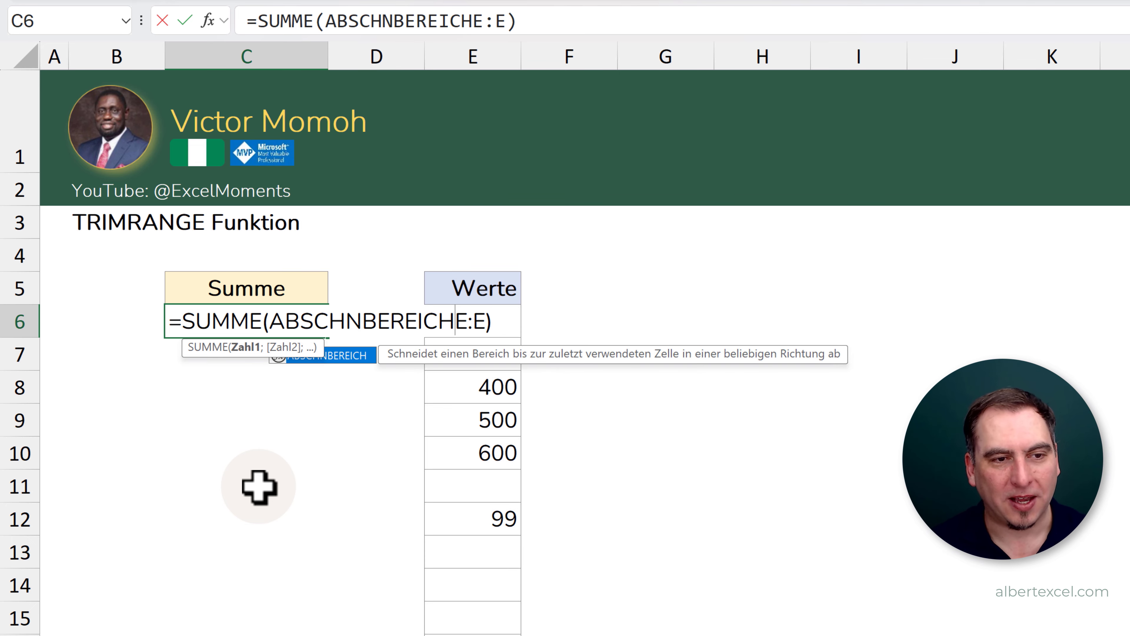
{"action": "double_click", "coordinate": [348, 363]}
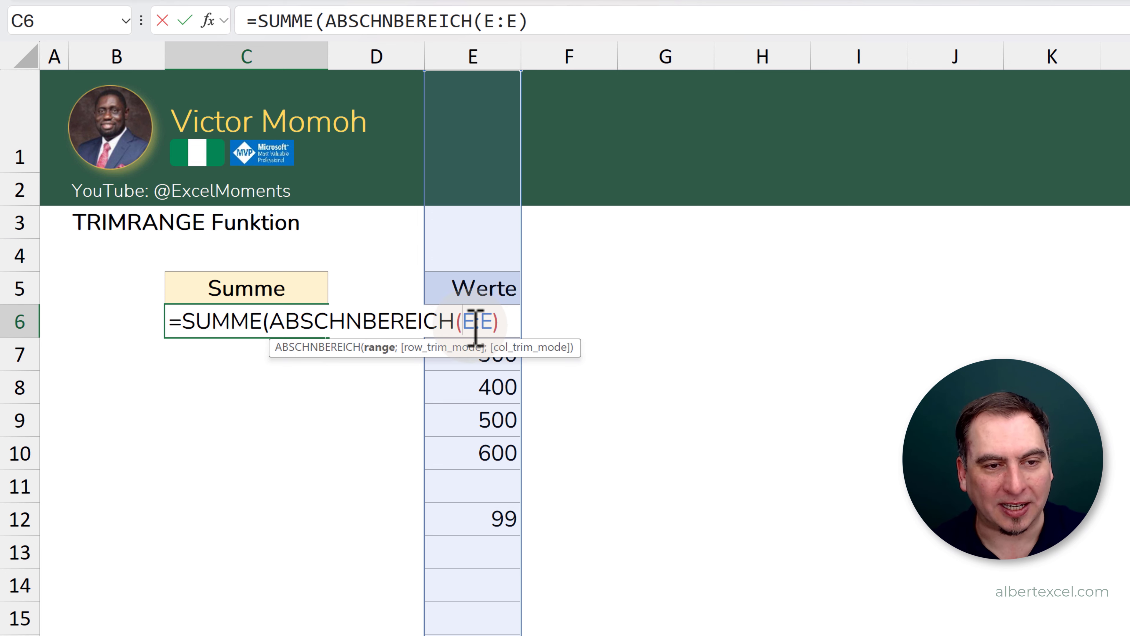
{"action": "left_click", "coordinate": [495, 322]}
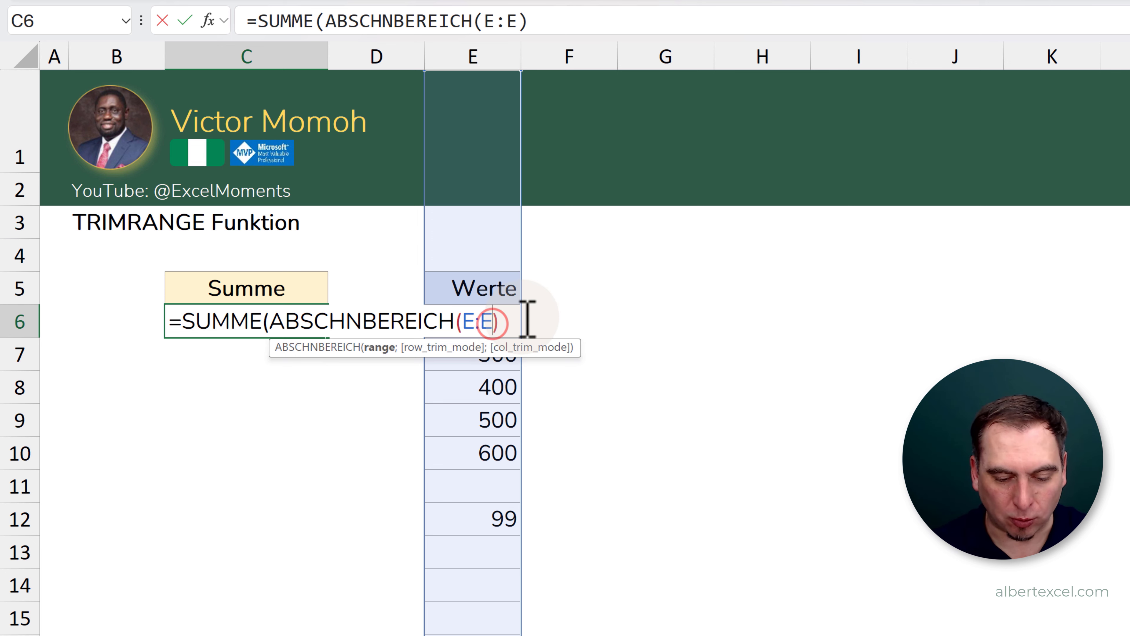
{"action": "type", "text": ";"}
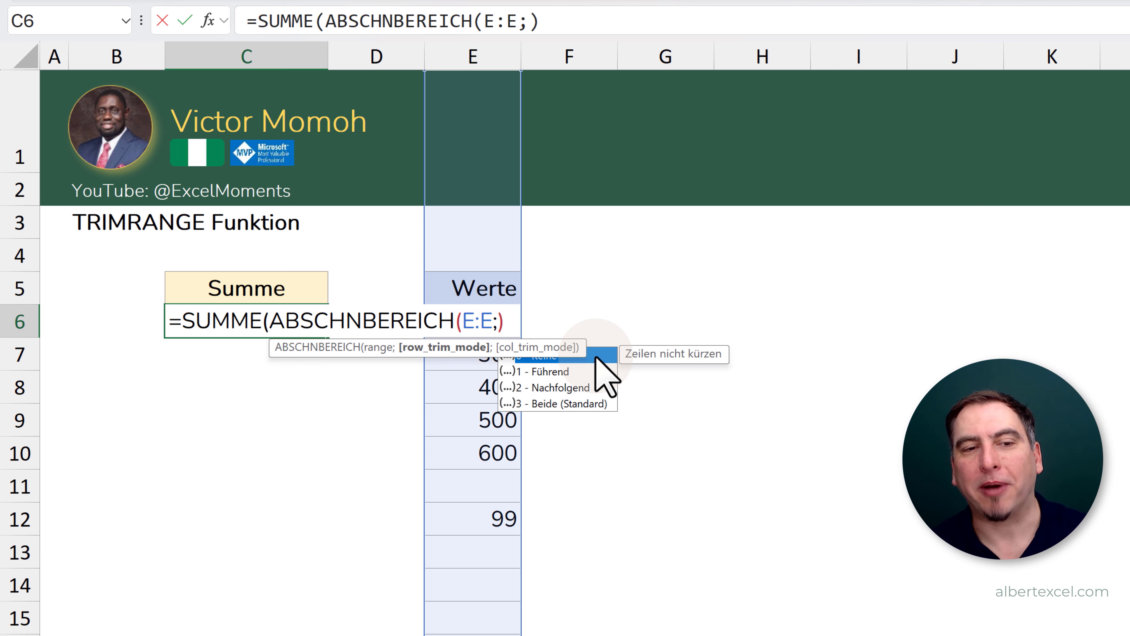
{"action": "double_click", "coordinate": [538, 403]}
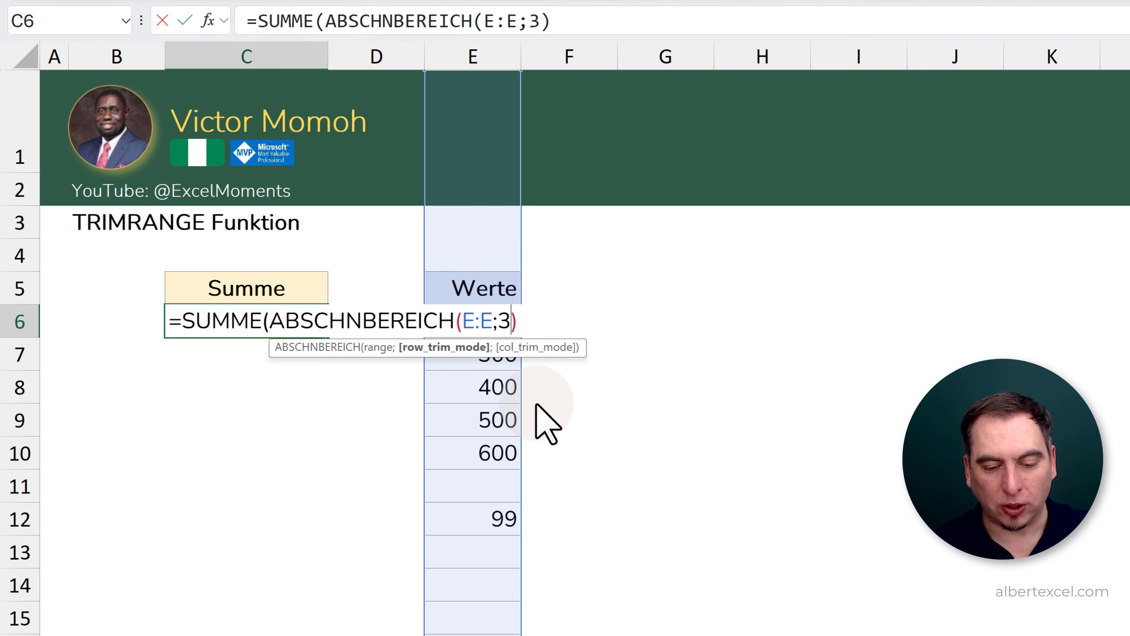
{"action": "type", "text": ")"}
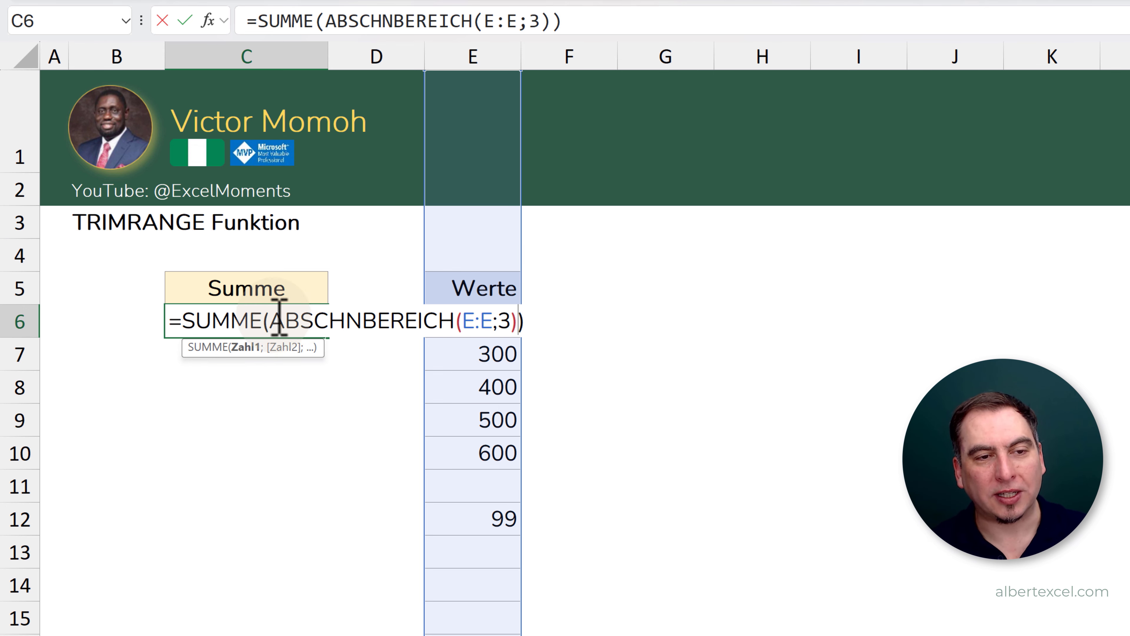
{"action": "key", "text": "Return"}
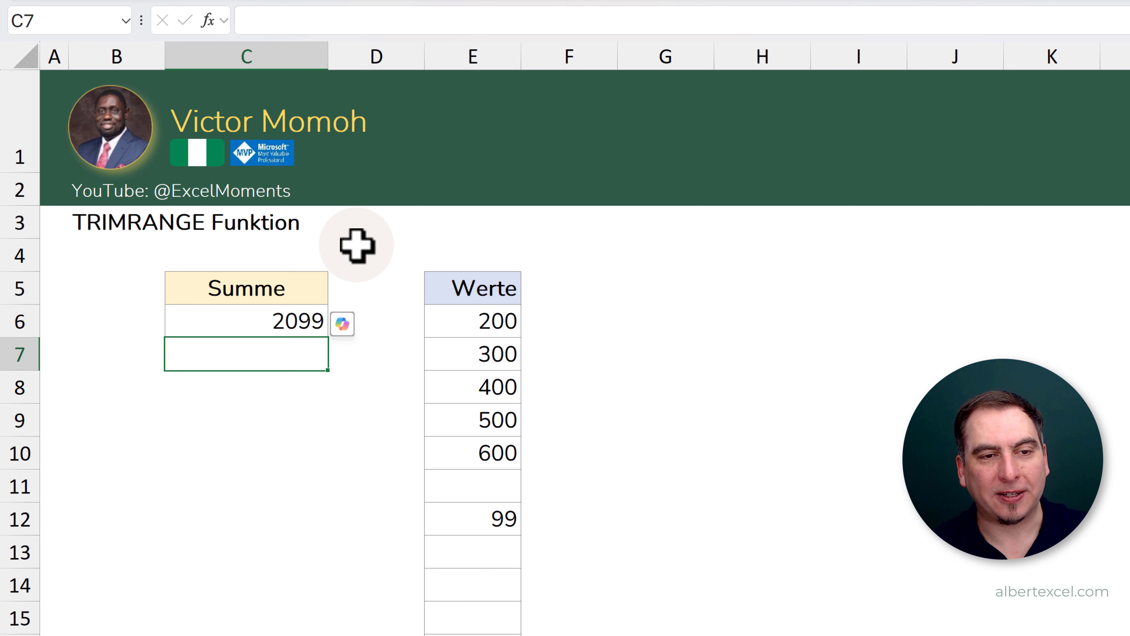
- Test the sum with a value of 2 in E3 above the Werte column and delete that value again
{"action": "left_click", "coordinate": [469, 225]}
{"action": "type", "text": "2"}
{"action": "key", "text": "Return"}
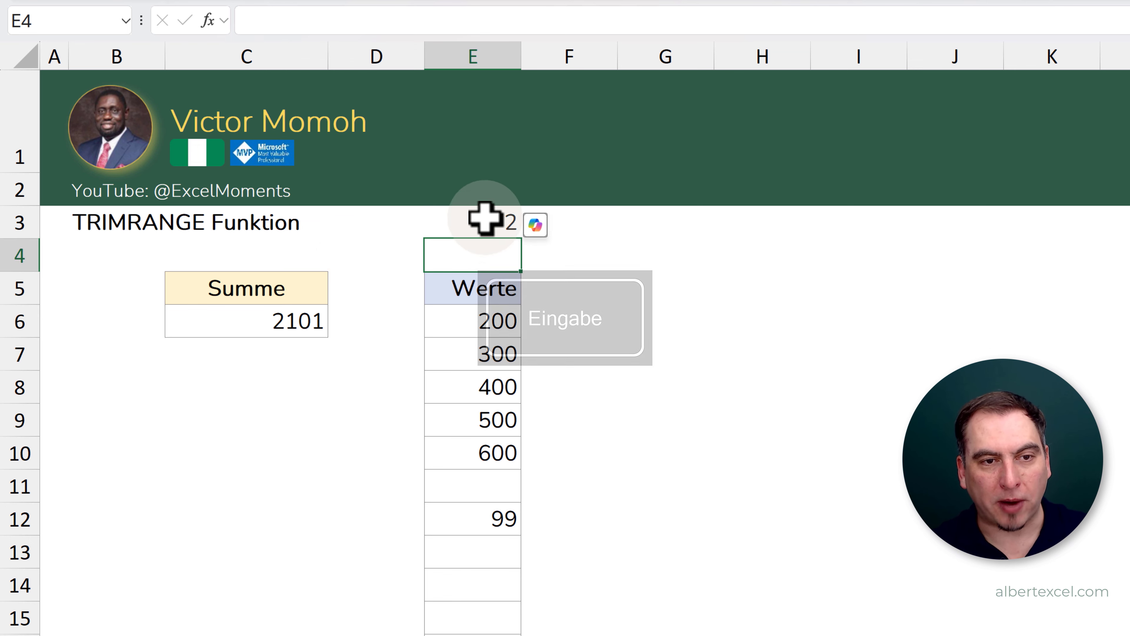
{"action": "left_click", "coordinate": [469, 219]}
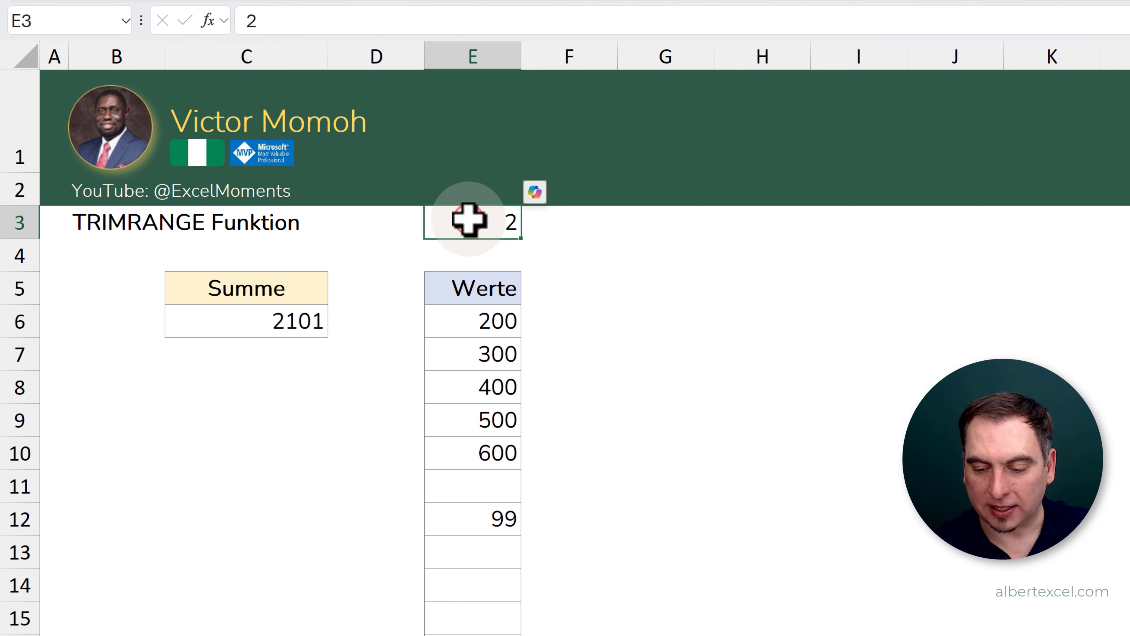
{"action": "key", "text": "Delete"}
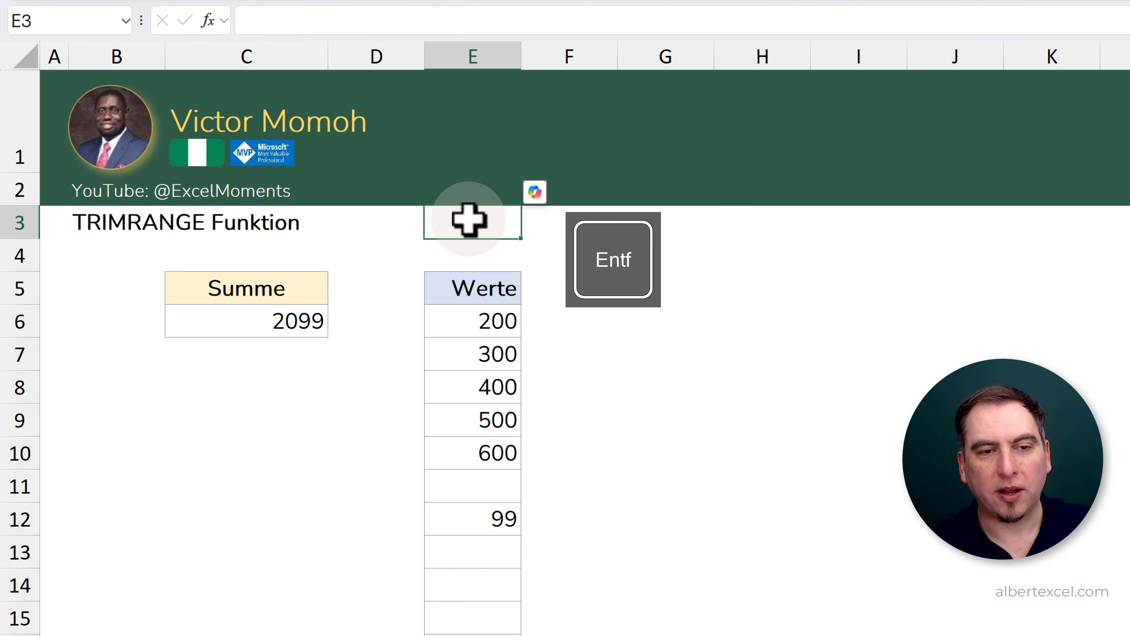
- Select the values E6:E12 and review the ABSCHNBEREICH formula in C6 without changing it
{"action": "left_click_drag", "start_coordinate": [477, 328], "coordinate": [486, 512]}
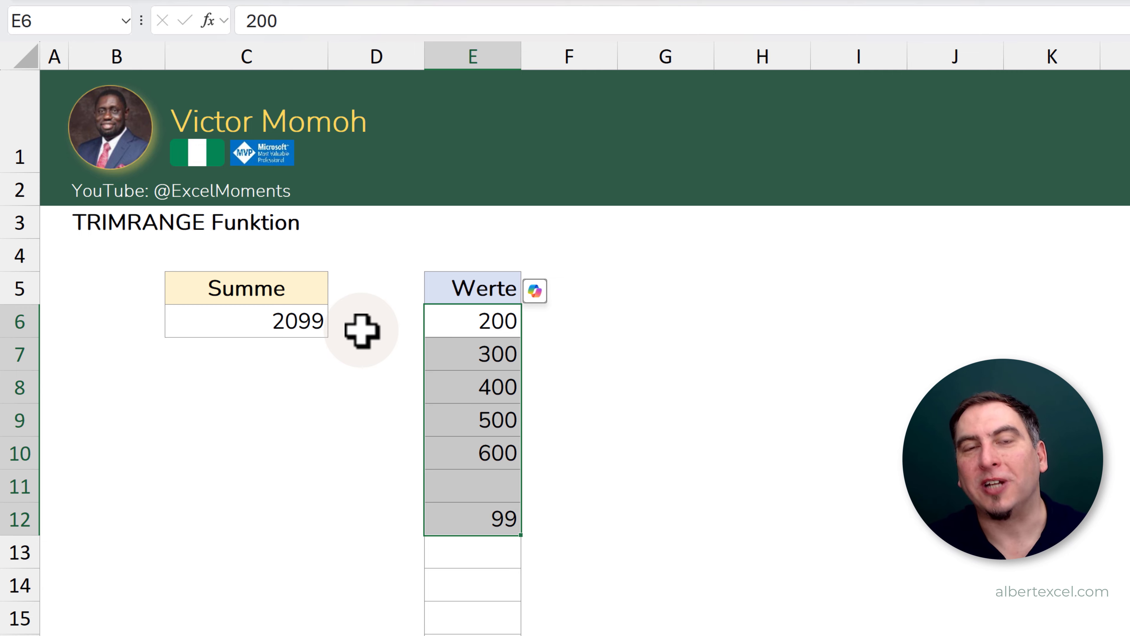
{"action": "double_click", "coordinate": [299, 320]}
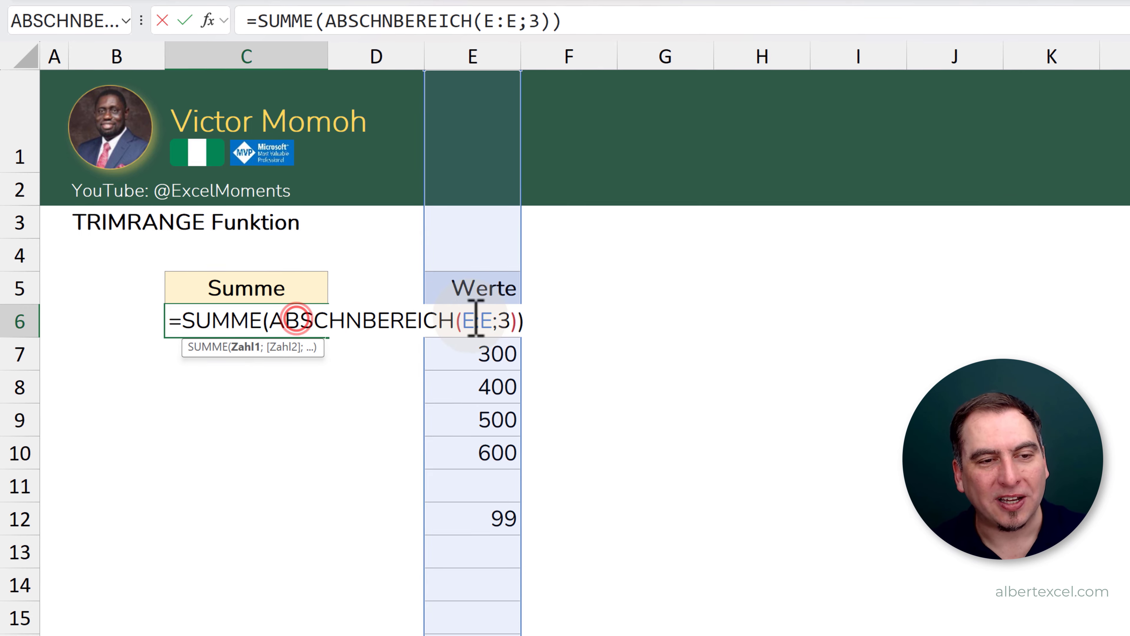
{"action": "key", "text": "Return"}
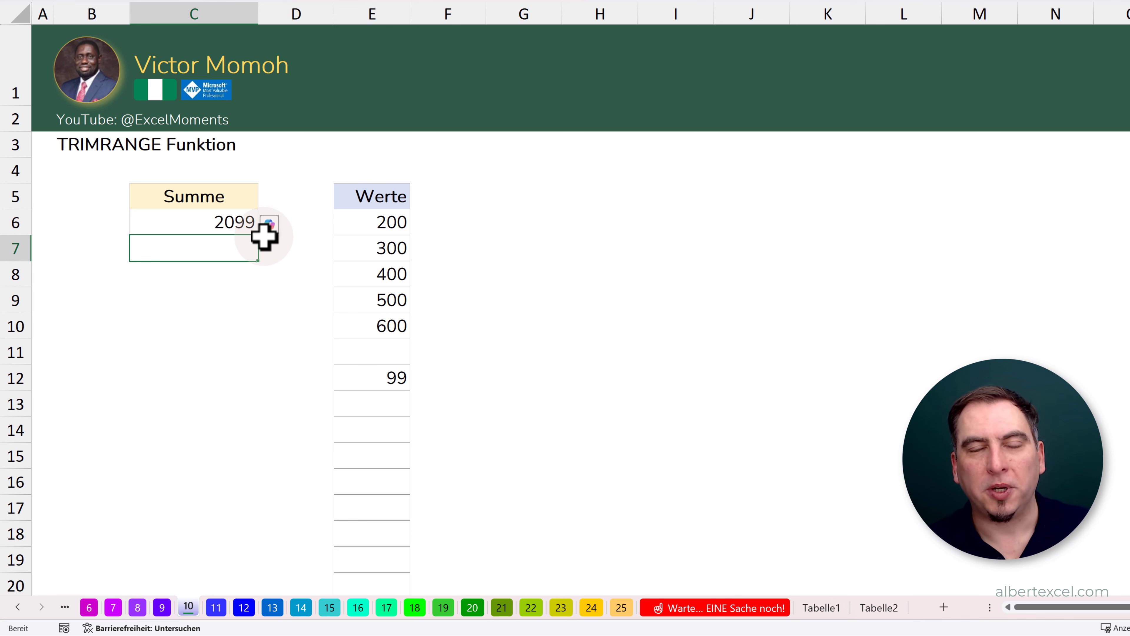
- Switch to sheet 11 and go through the reusable library entries in C5:C10, from Diagramme to Office Scripts
{"action": "left_click", "coordinate": [217, 607]}
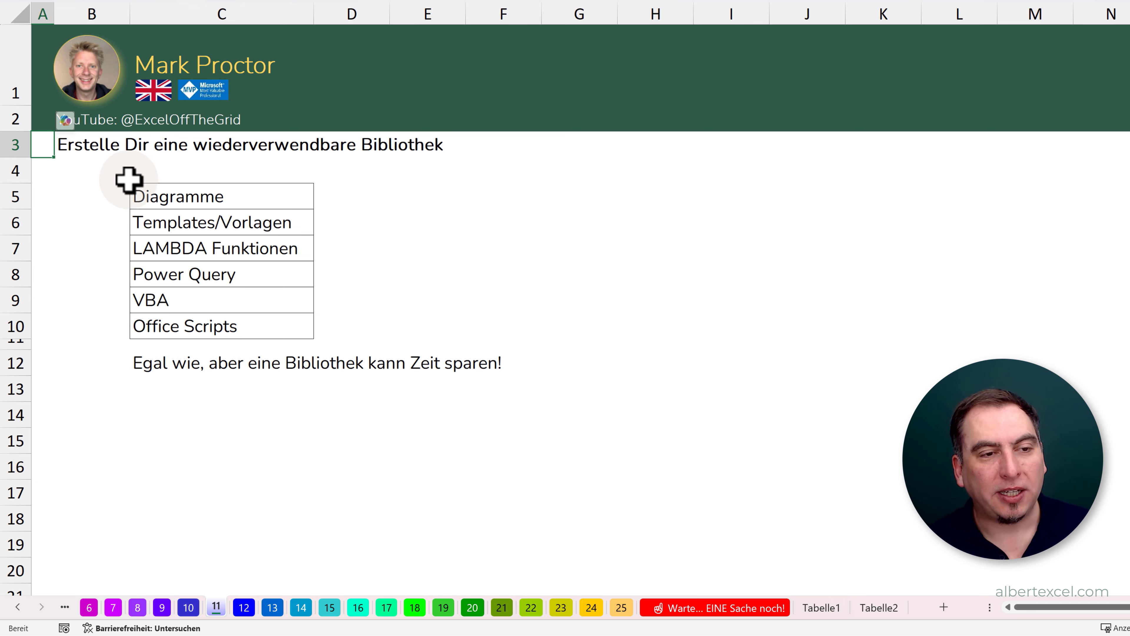
{"action": "left_click", "coordinate": [183, 197]}
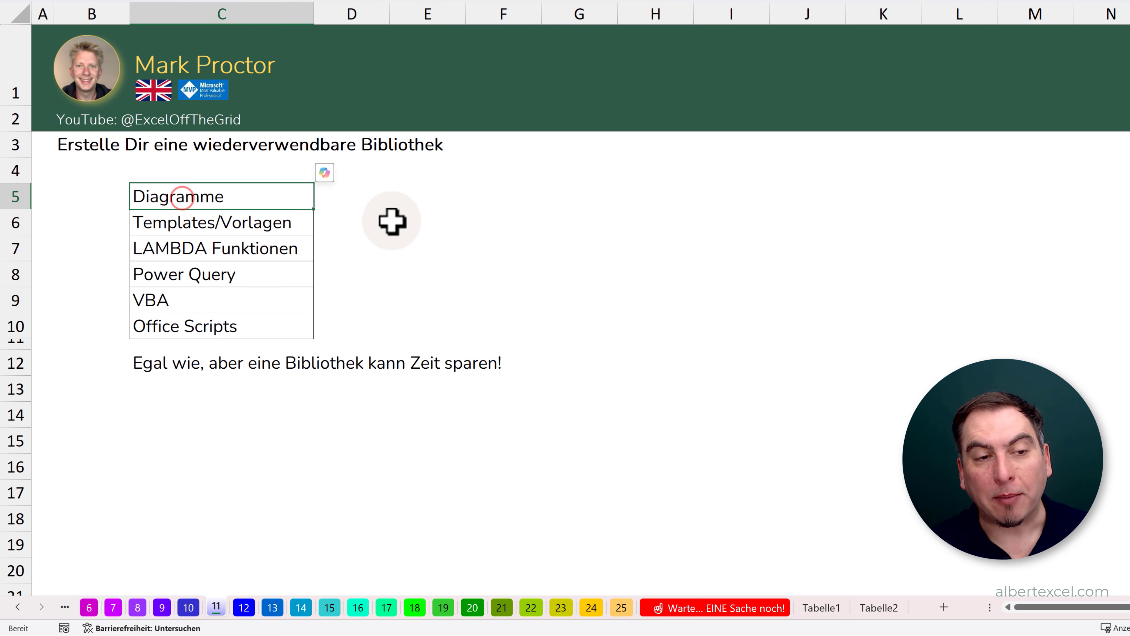
{"action": "left_click", "coordinate": [265, 227]}
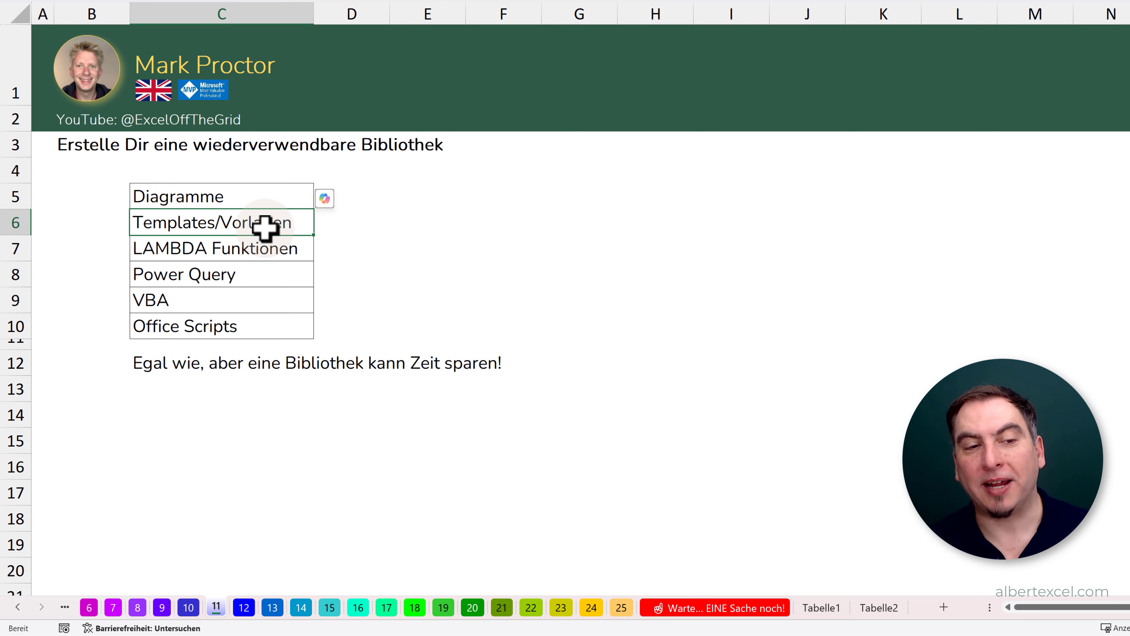
{"action": "left_click", "coordinate": [247, 257]}
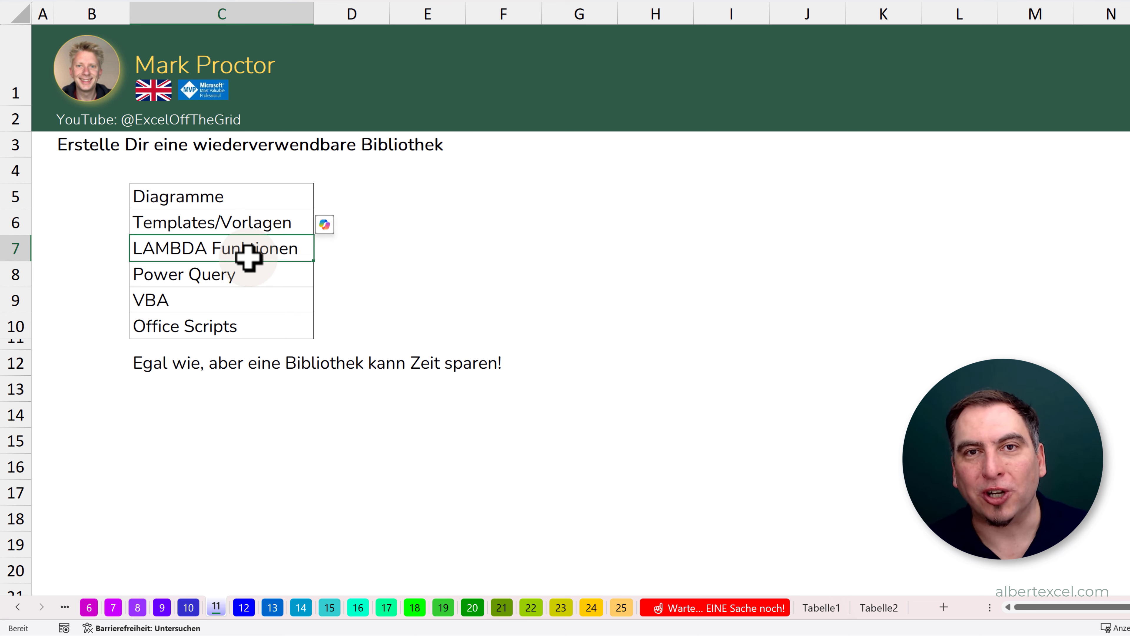
{"action": "left_click", "coordinate": [215, 270]}
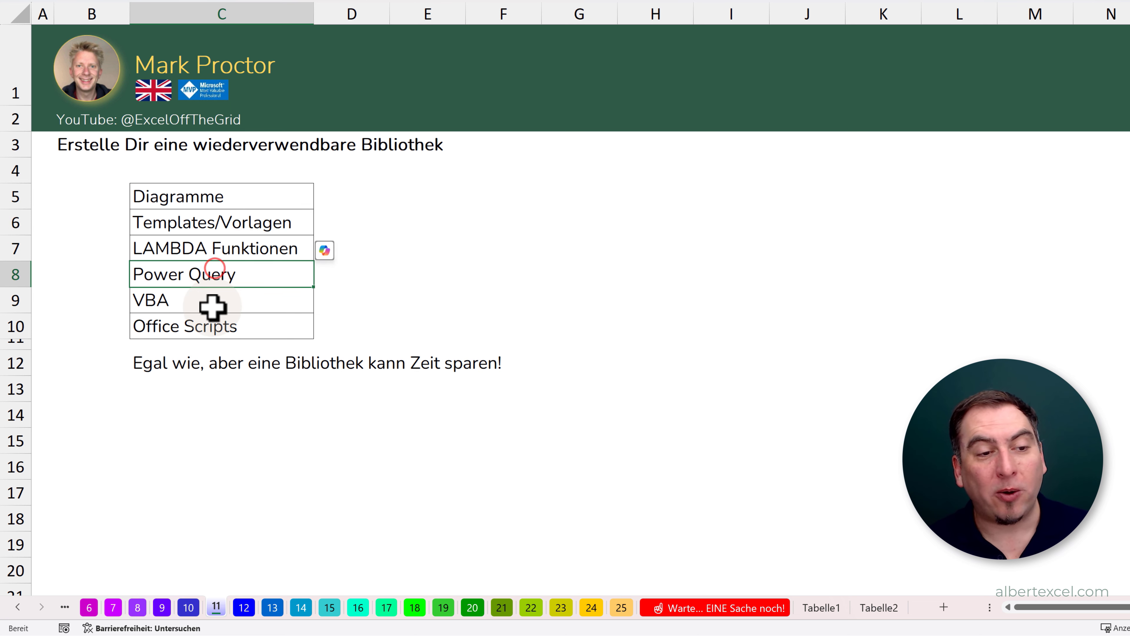
{"action": "left_click", "coordinate": [212, 307]}
{"action": "left_click", "coordinate": [232, 328]}
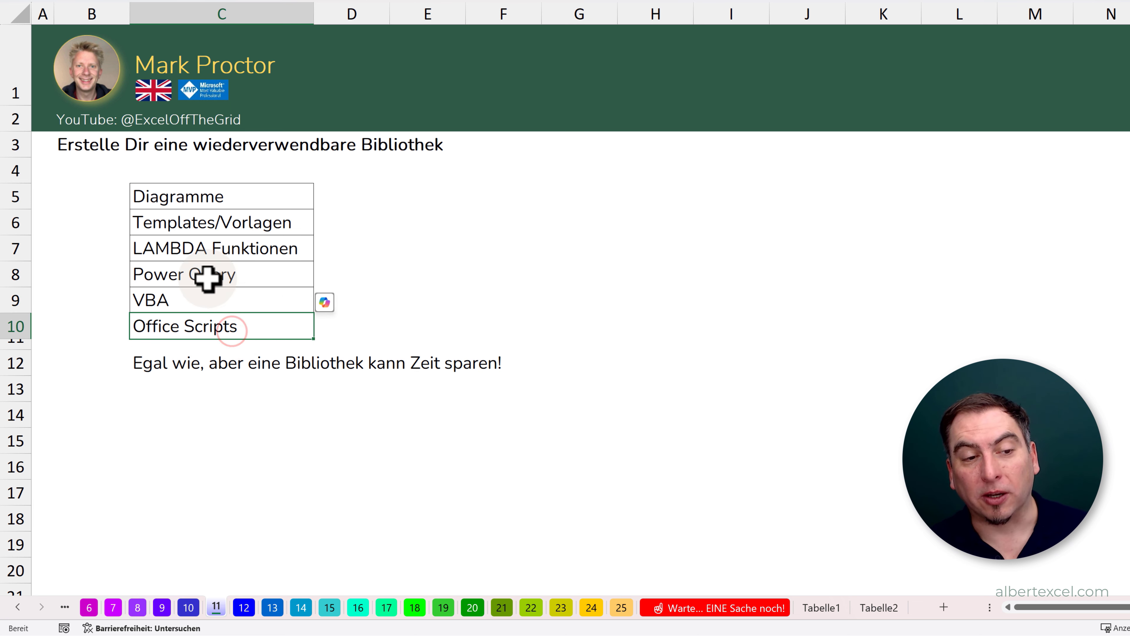
{"action": "mouse_move", "coordinate": [240, 302]}
{"action": "left_mouse_down"}
{"action": "mouse_move", "coordinate": [234, 318]}
{"action": "mouse_move", "coordinate": [246, 301]}
{"action": "left_mouse_up"}
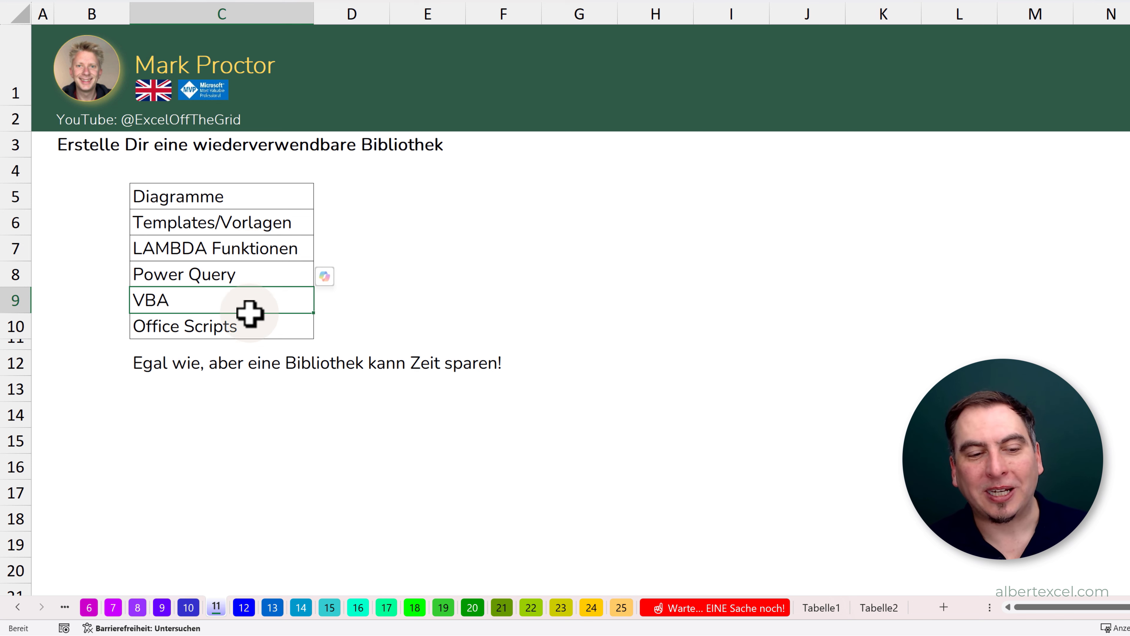
- Switch to sheet 12 and examine the department table C5:E10 and the ZUSPALTE formula in G6
{"action": "left_click", "coordinate": [245, 607]}
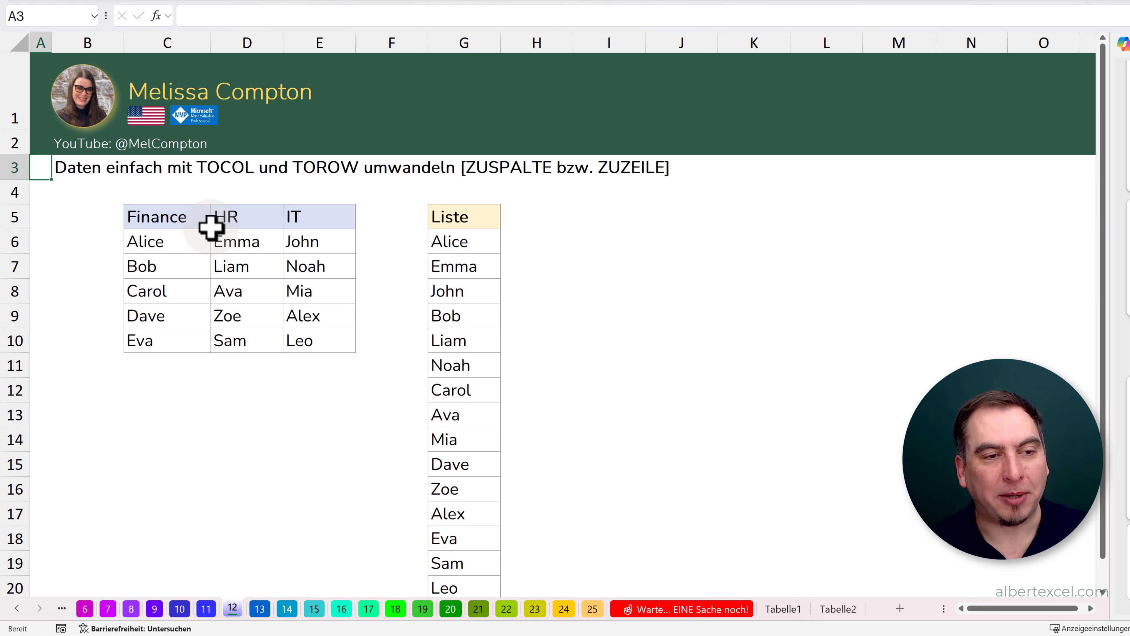
{"action": "left_click_drag", "start_coordinate": [151, 214], "coordinate": [305, 337]}
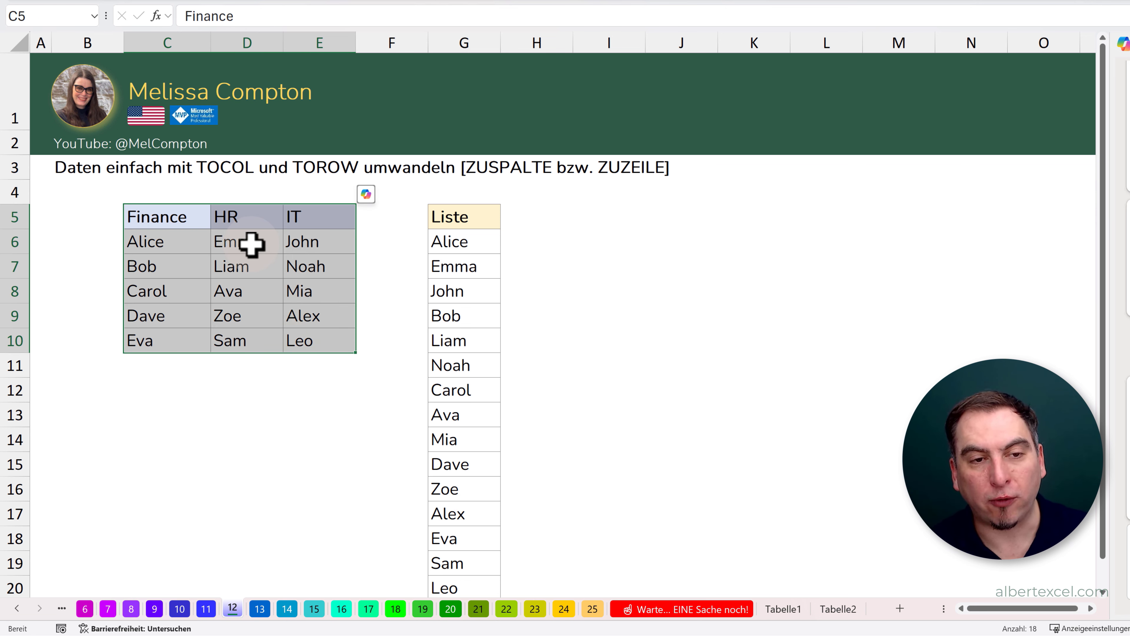
{"action": "left_click", "coordinate": [450, 241]}
{"action": "double_click", "coordinate": [453, 242]}
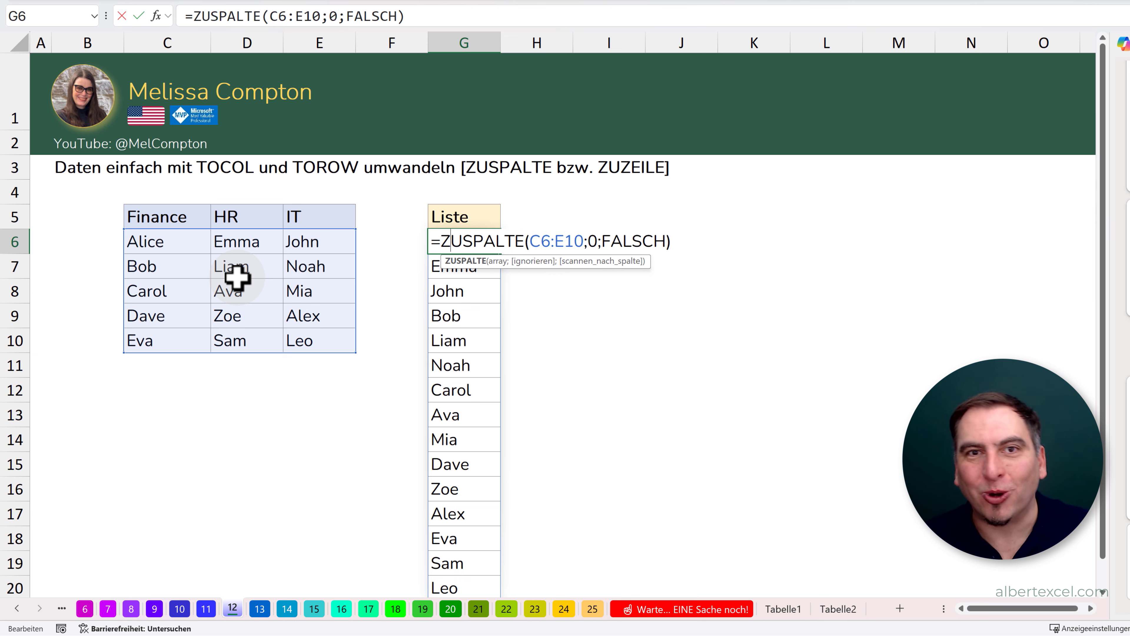
{"action": "key", "text": "Escape"}
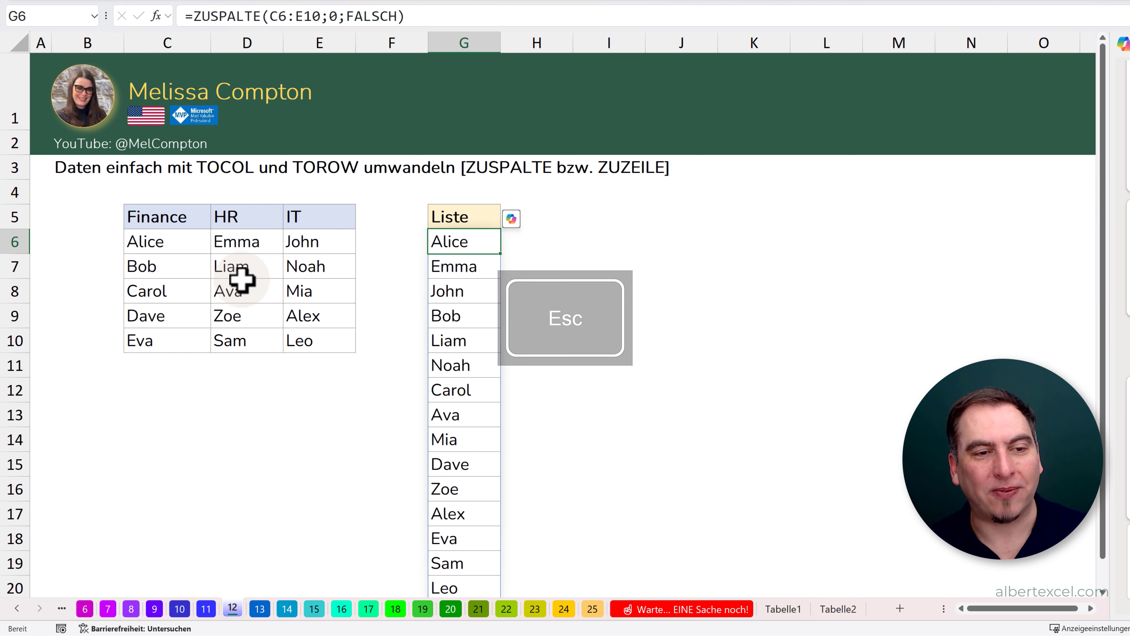
- Copy the Finance names in C6:C10 and paste them transposed starting at I6
{"action": "left_click", "coordinate": [169, 244]}
{"action": "left_click_drag", "start_coordinate": [168, 244], "coordinate": [167, 334]}
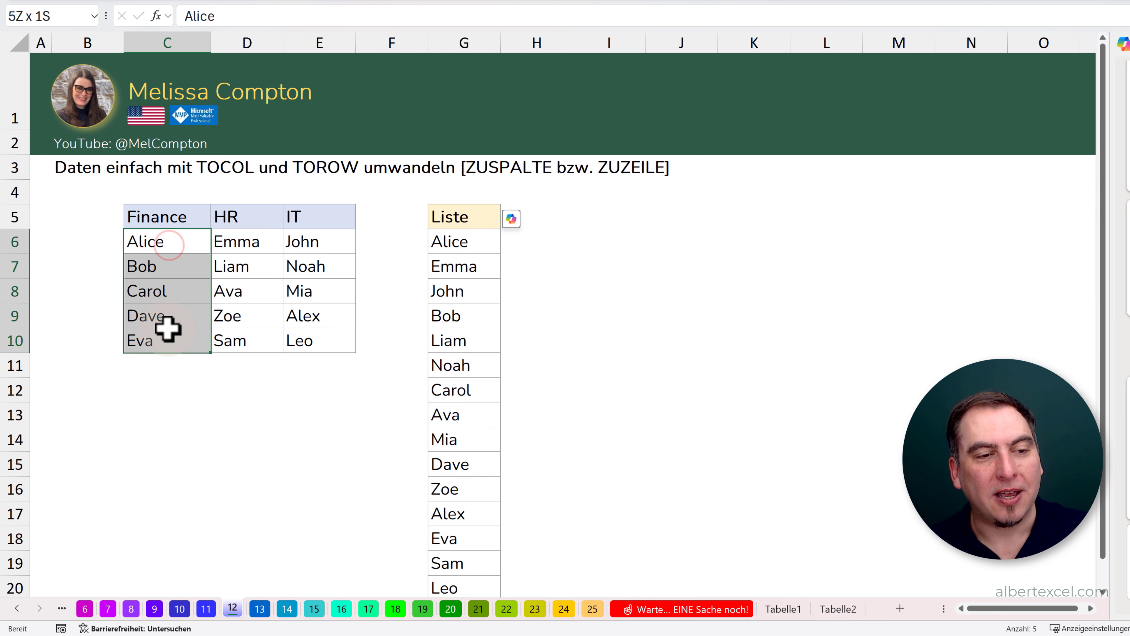
{"action": "key", "text": "ctrl+c"}
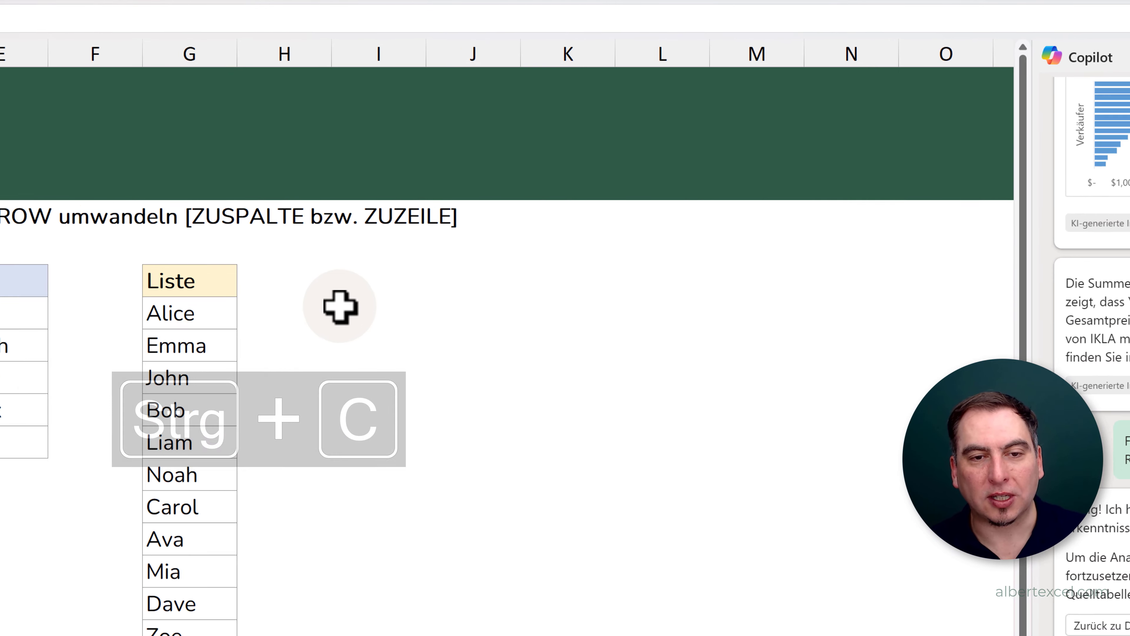
{"action": "right_click", "coordinate": [588, 238]}
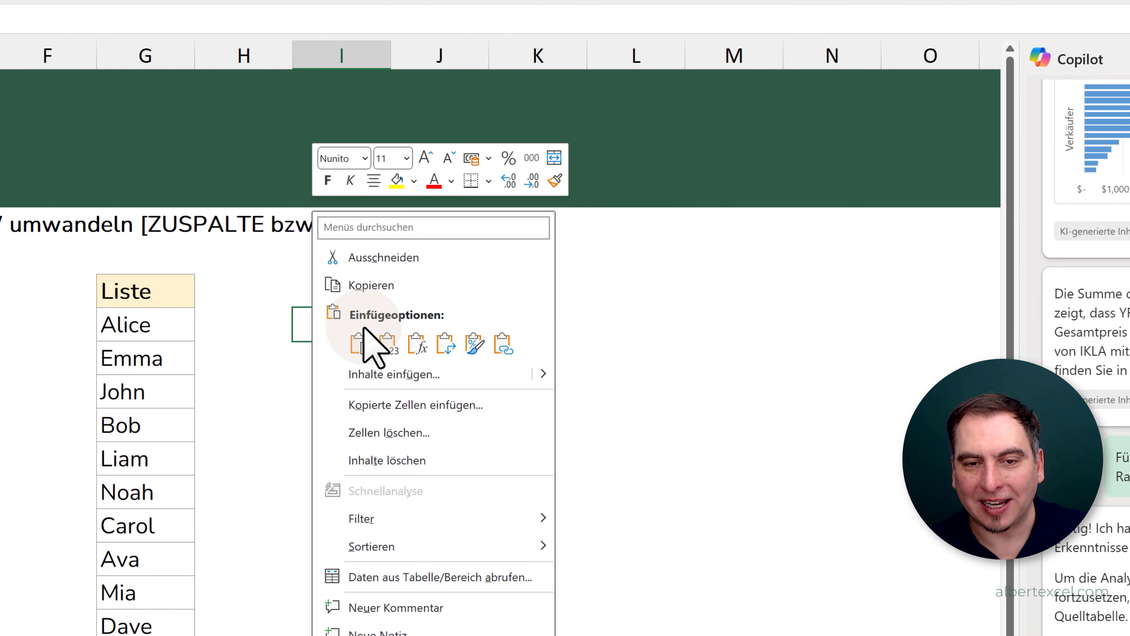
{"action": "left_click", "coordinate": [391, 374]}
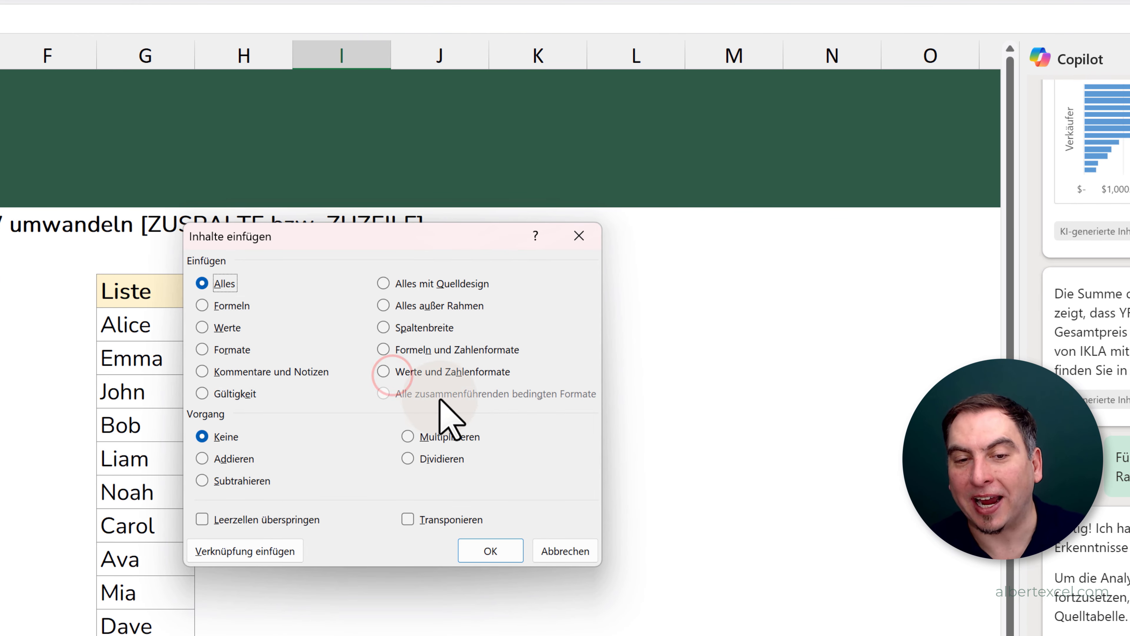
{"action": "left_click", "coordinate": [407, 519]}
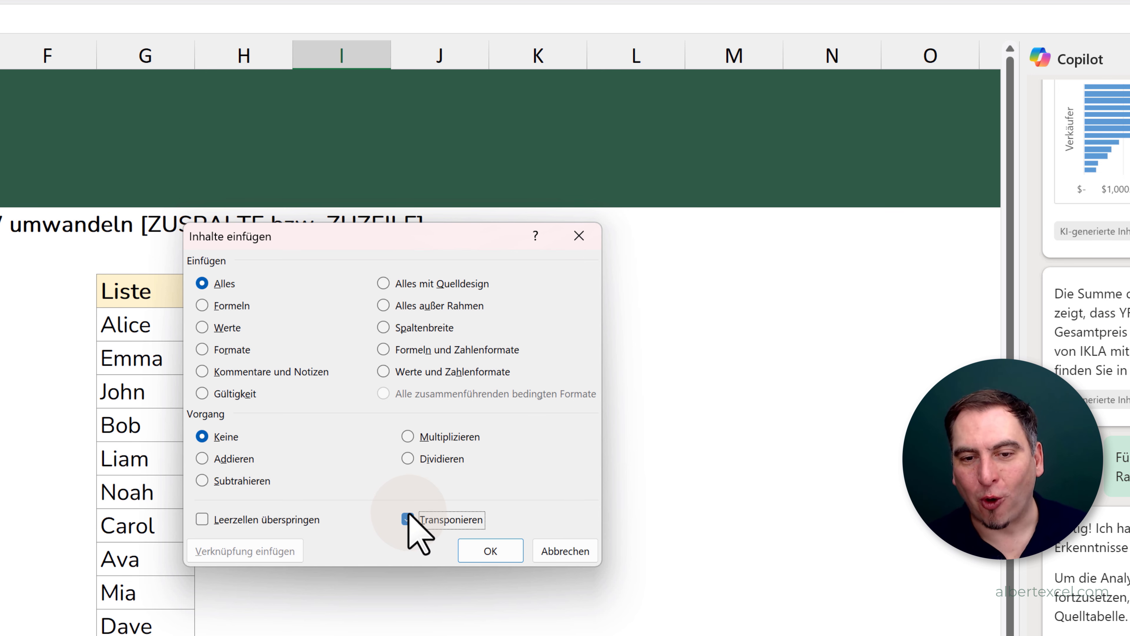
{"action": "left_click", "coordinate": [498, 550]}
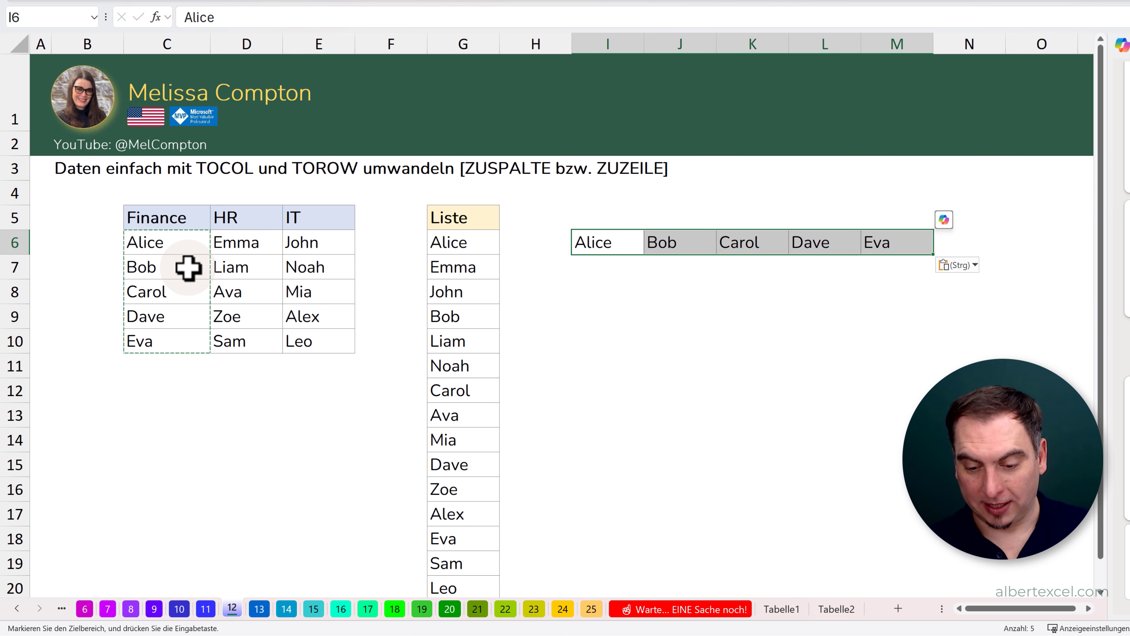
- Clear the transposed names from I6:M6 and close the Copilot pane
{"action": "key", "text": "Delete"}
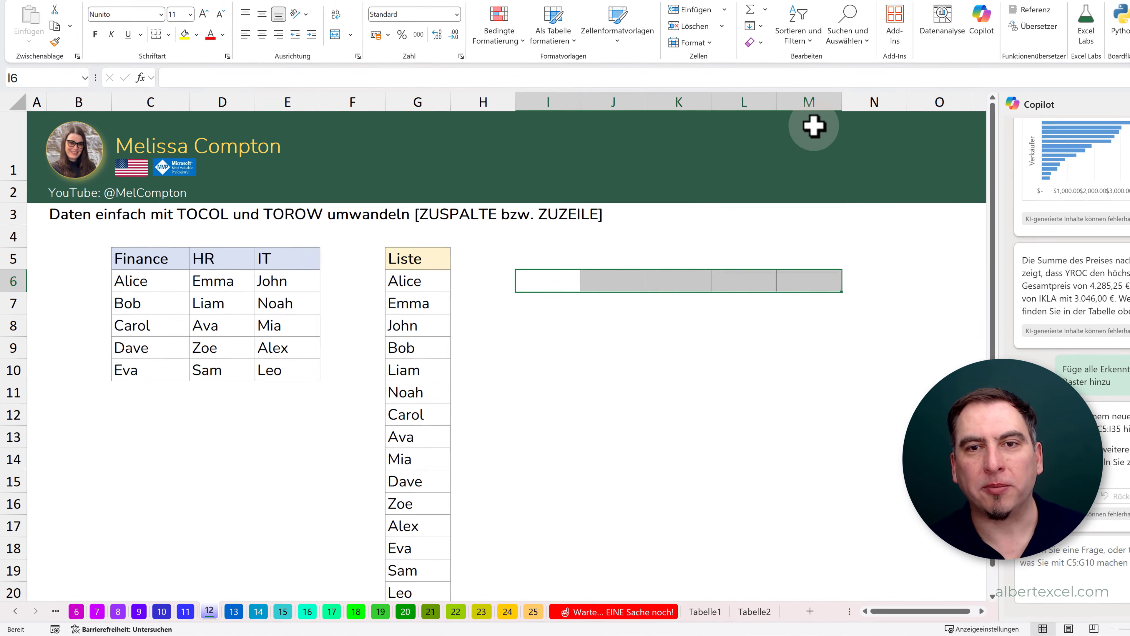
{"action": "left_click", "coordinate": [1118, 141]}
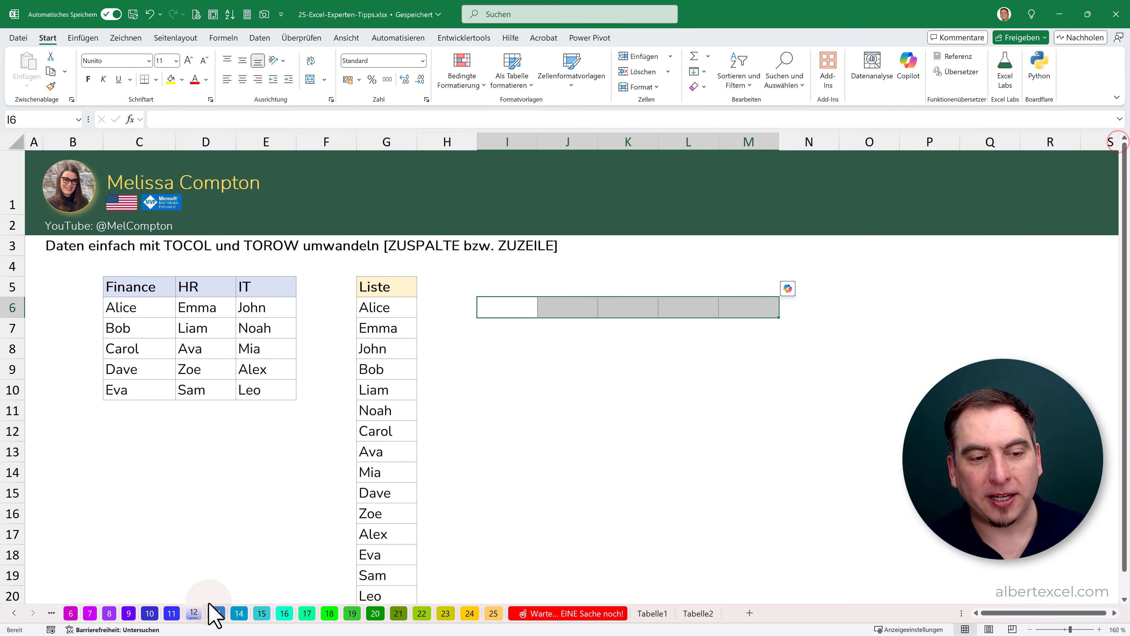
- Switch to sheet 13 and look over the Kundenfeedback comments in column C, starting at C6
{"action": "left_click", "coordinate": [218, 613]}
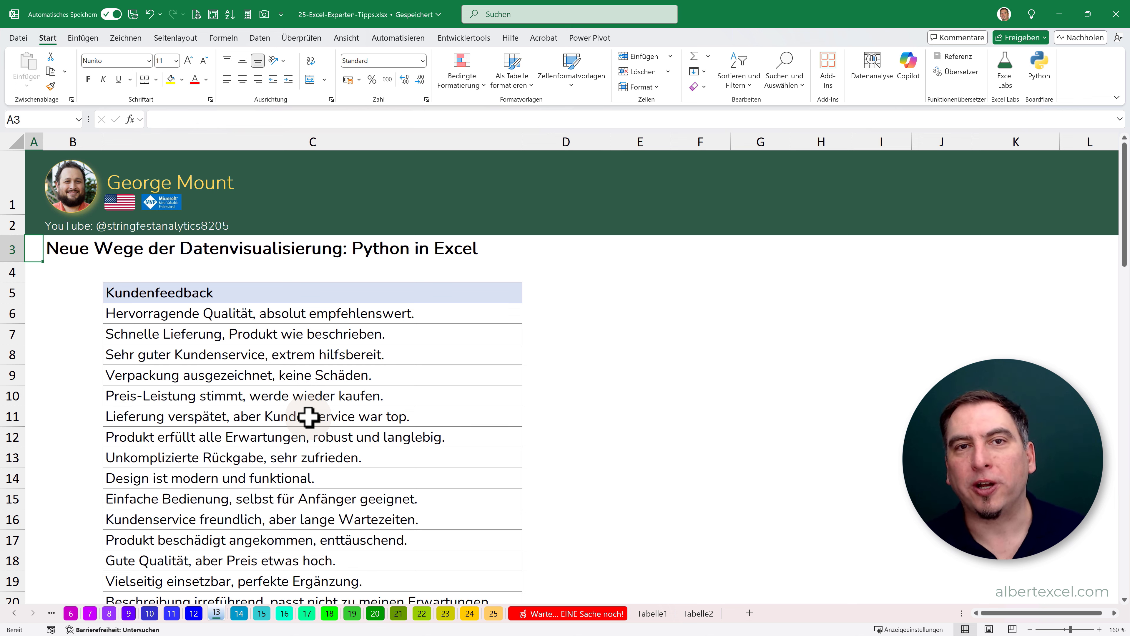
{"action": "left_click", "coordinate": [231, 318]}
{"action": "left_click", "coordinate": [193, 285]}
{"action": "left_click", "coordinate": [188, 320]}
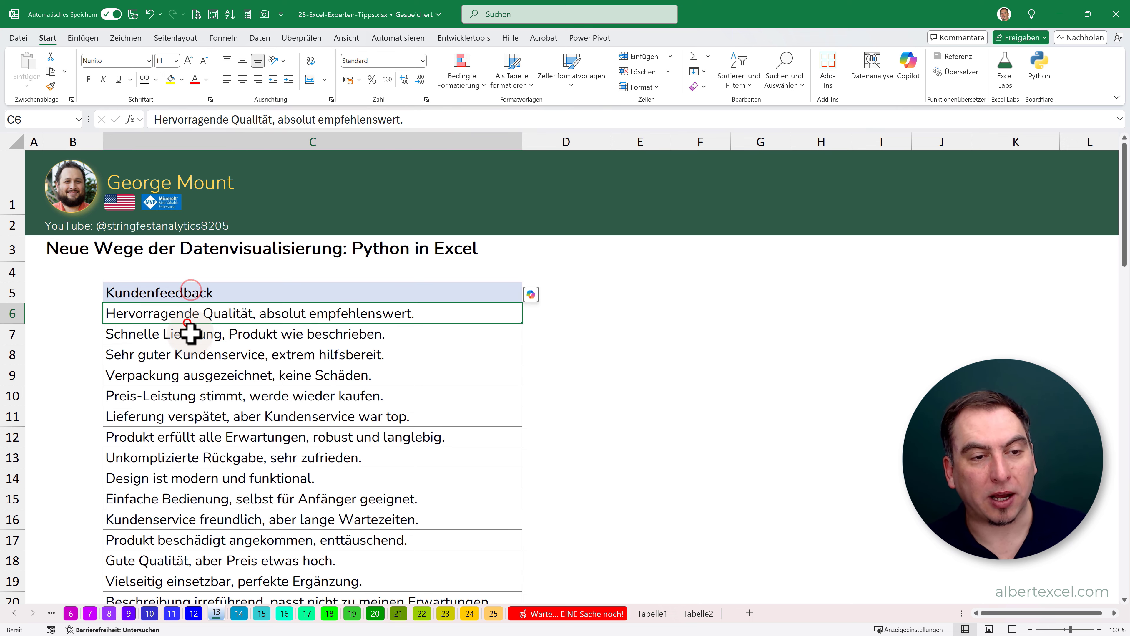
{"action": "left_click", "coordinate": [190, 332]}
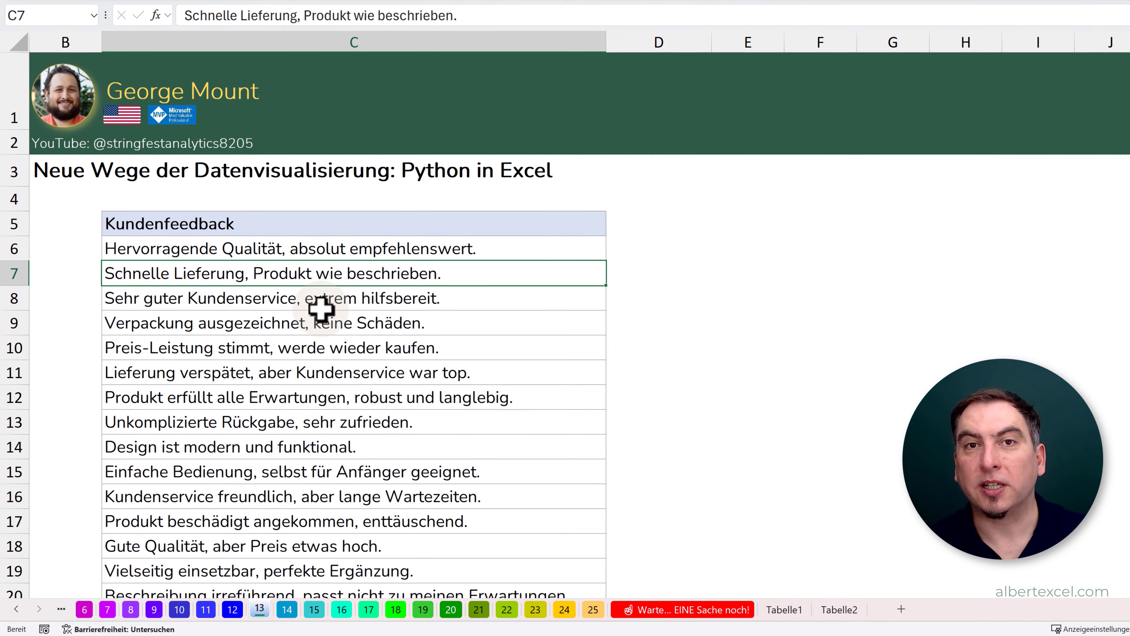
- Create a Python formula in E5 from the copied word cloud code for the feedback in C6:C35 and run it
{"action": "left_click", "coordinate": [748, 240]}
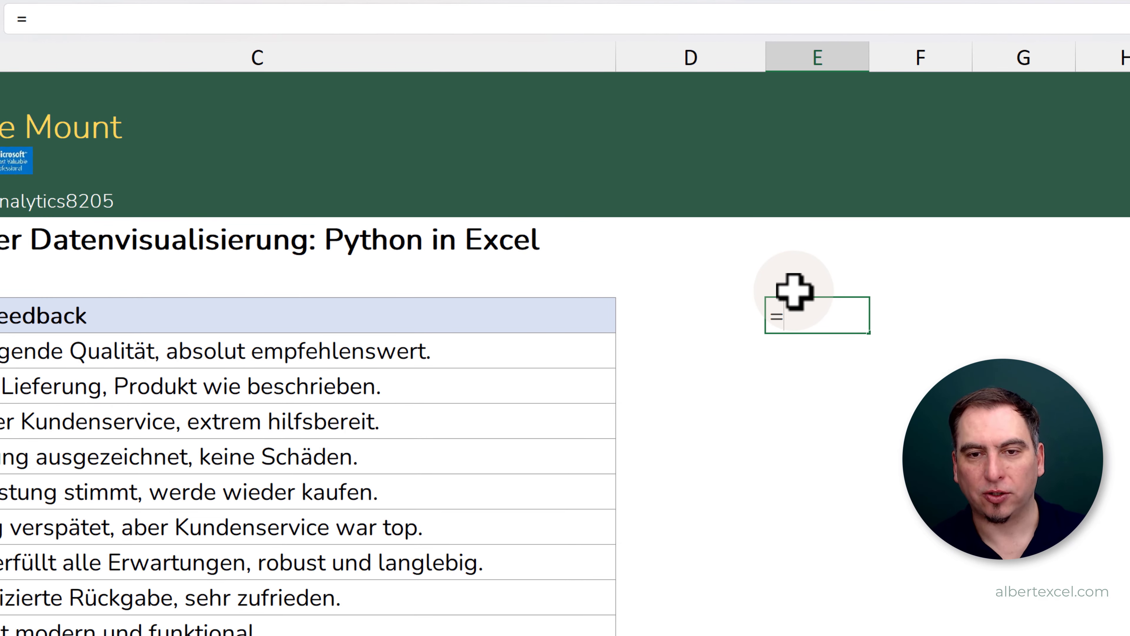
{"action": "type", "text": "=PY"}
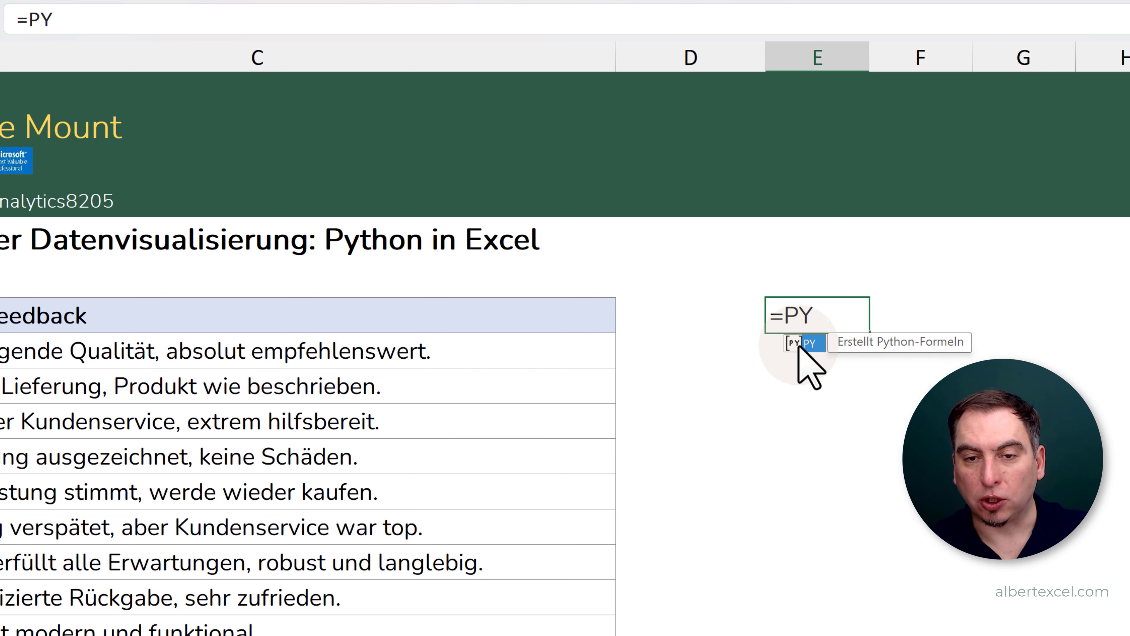
{"action": "double_click", "coordinate": [814, 343]}
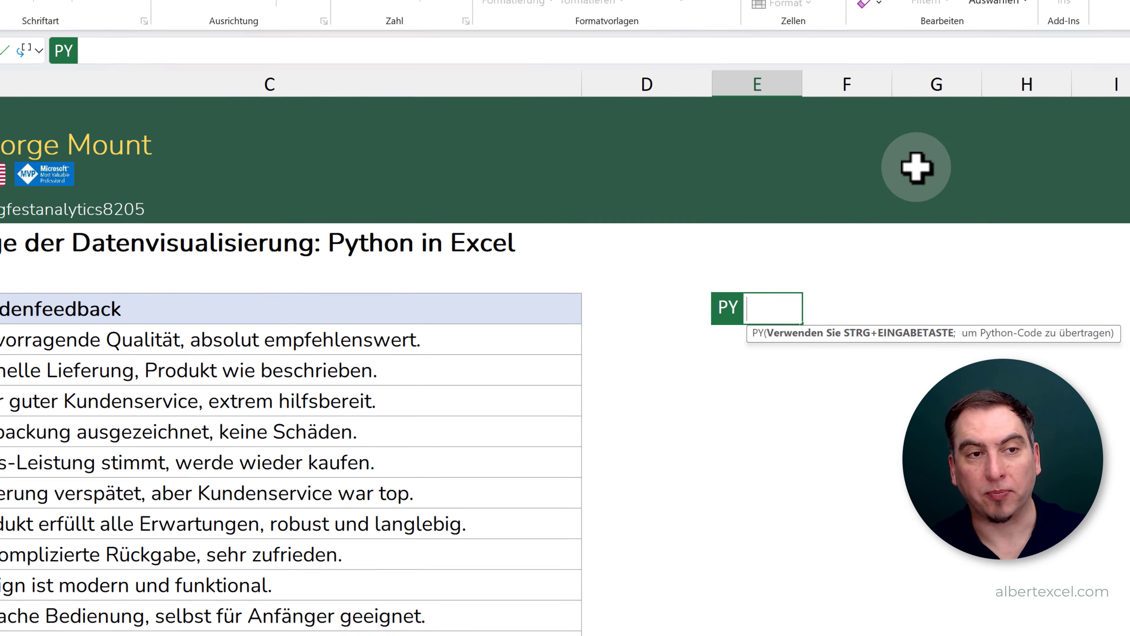
{"action": "left_click", "coordinate": [1126, 118]}
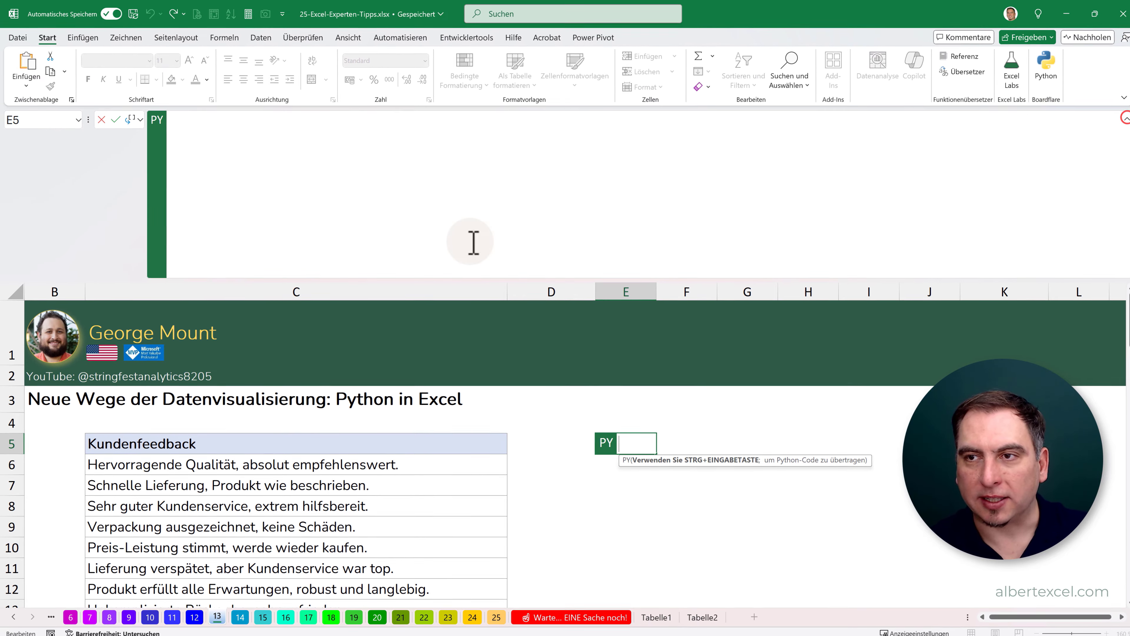
{"action": "left_click", "coordinate": [194, 121]}
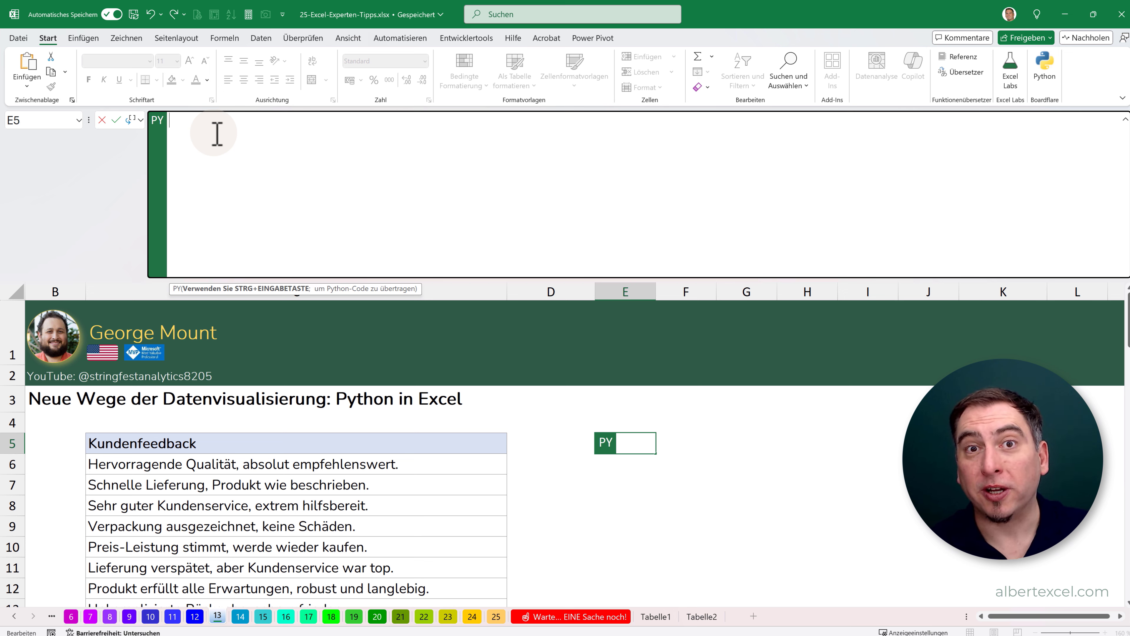
{"action": "key", "text": "ctrl+v"}
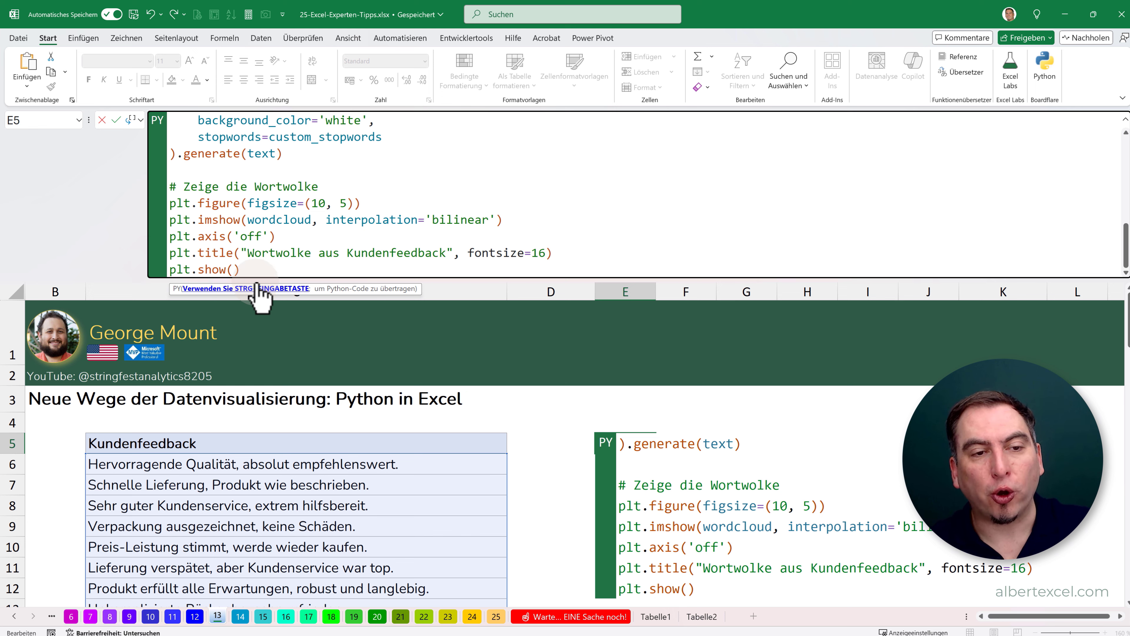
{"action": "key", "text": "ctrl+Return"}
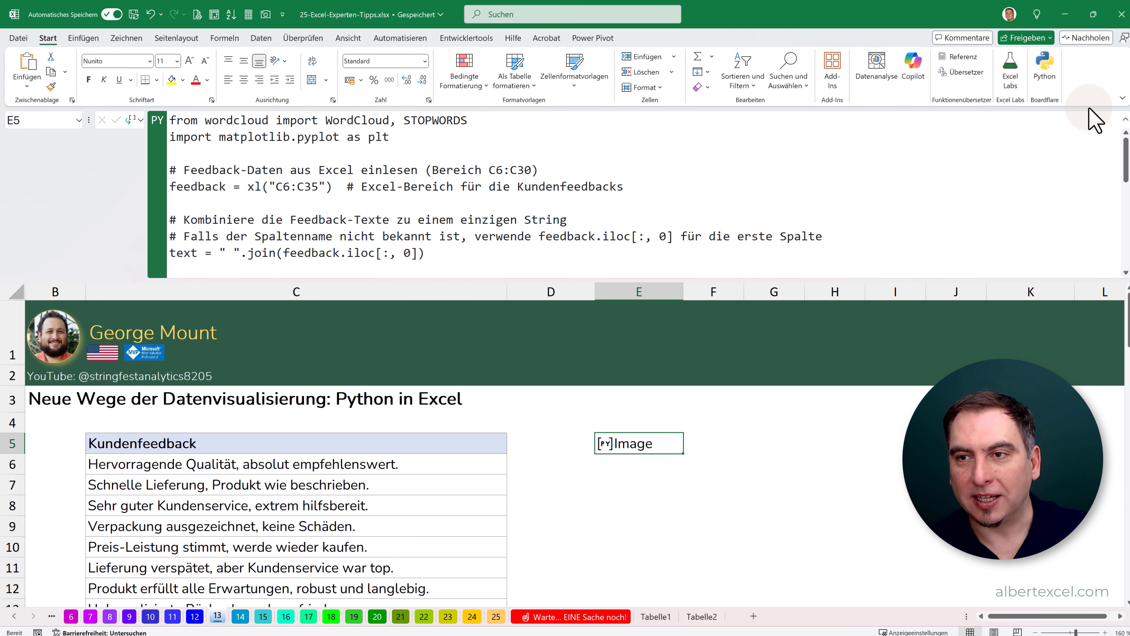
{"action": "left_click", "coordinate": [1125, 126]}
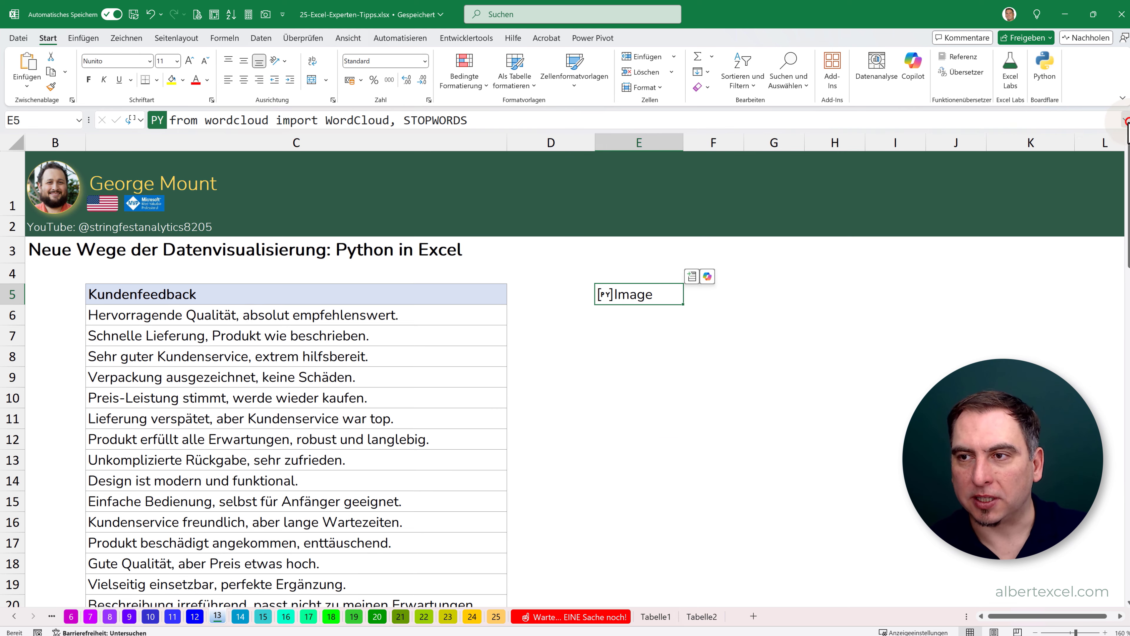
- Extract the word cloud image from E5 into F5 and merge F5:K11 to enlarge it
{"action": "left_click", "coordinate": [604, 293]}
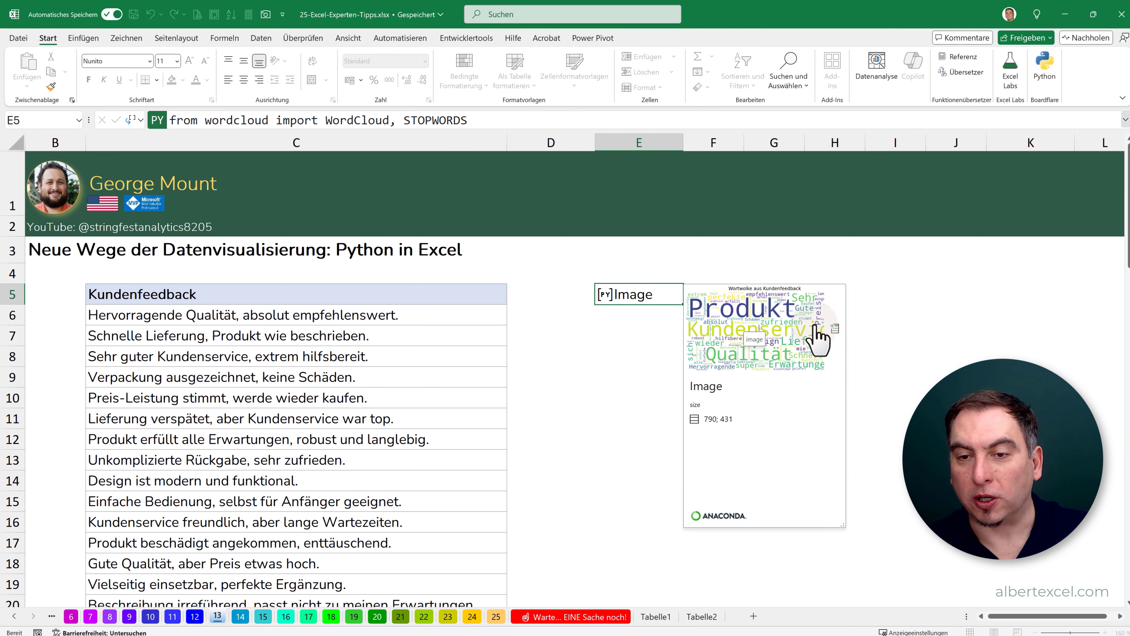
{"action": "left_click", "coordinate": [833, 329]}
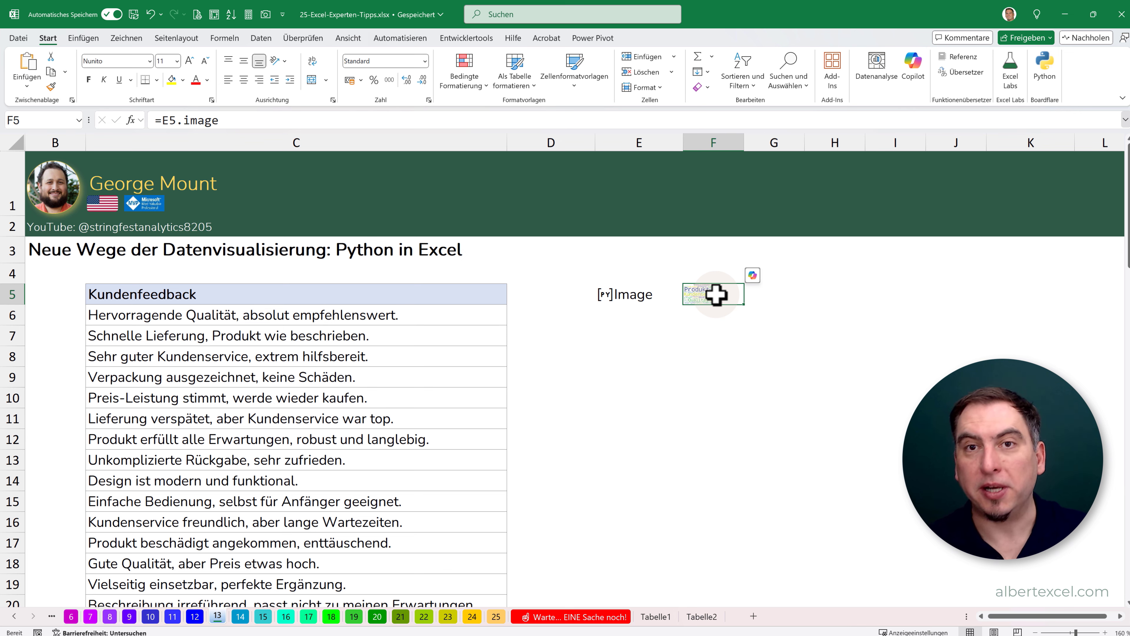
{"action": "left_click_drag", "start_coordinate": [716, 294], "coordinate": [987, 424]}
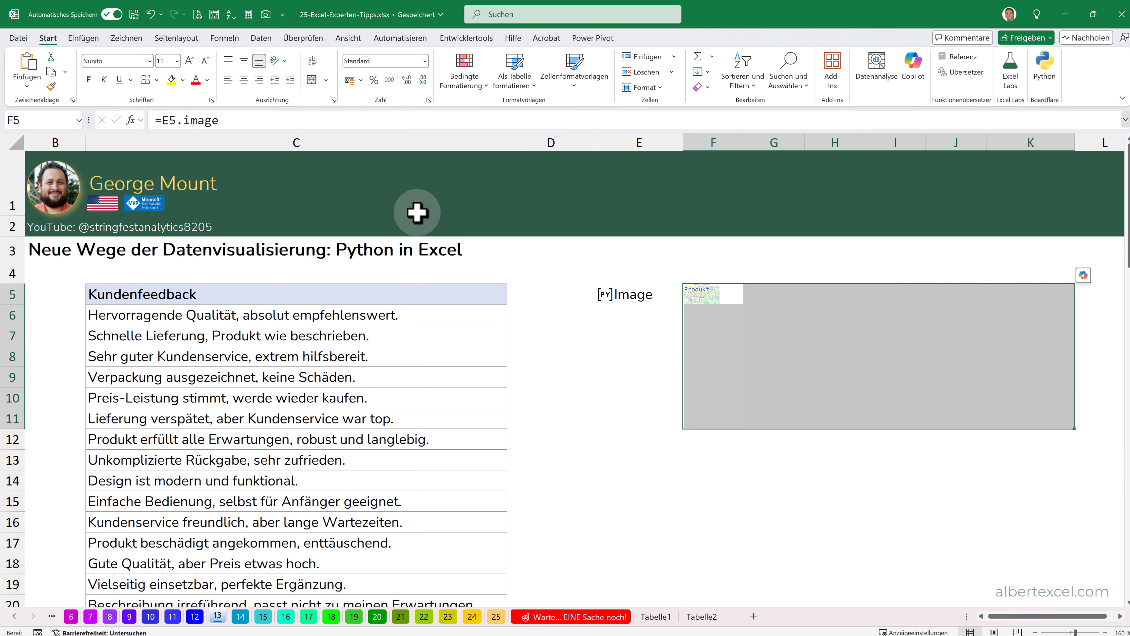
{"action": "left_click", "coordinate": [313, 79]}
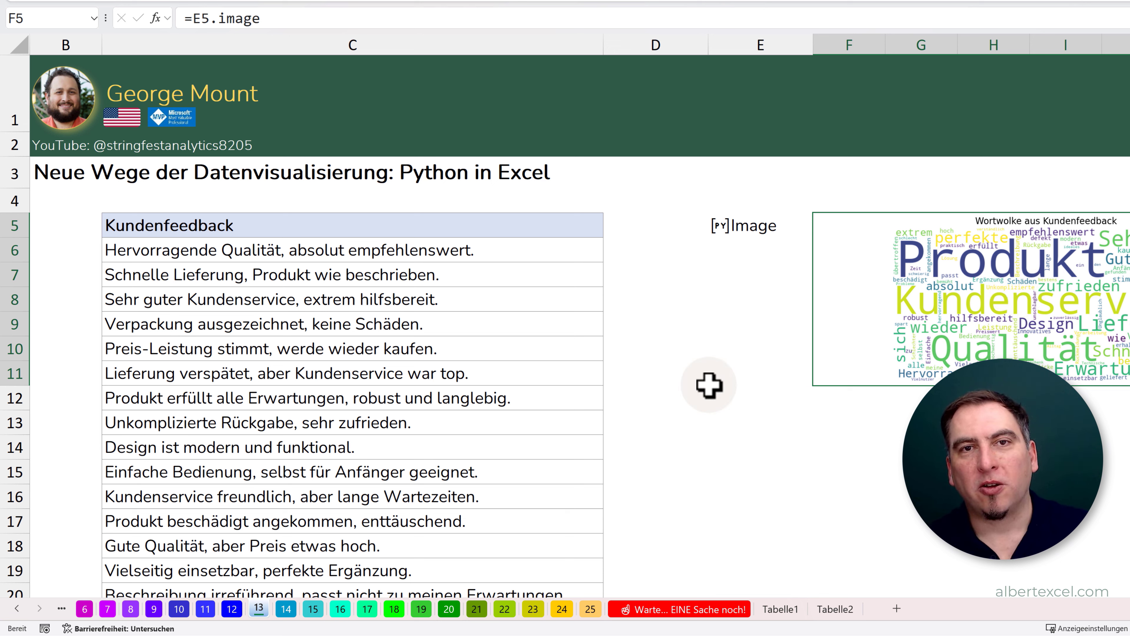
- Switch to sheet 14, add a custom tab to the ribbon and name it with the presenter's first name
{"action": "left_click", "coordinate": [289, 608]}
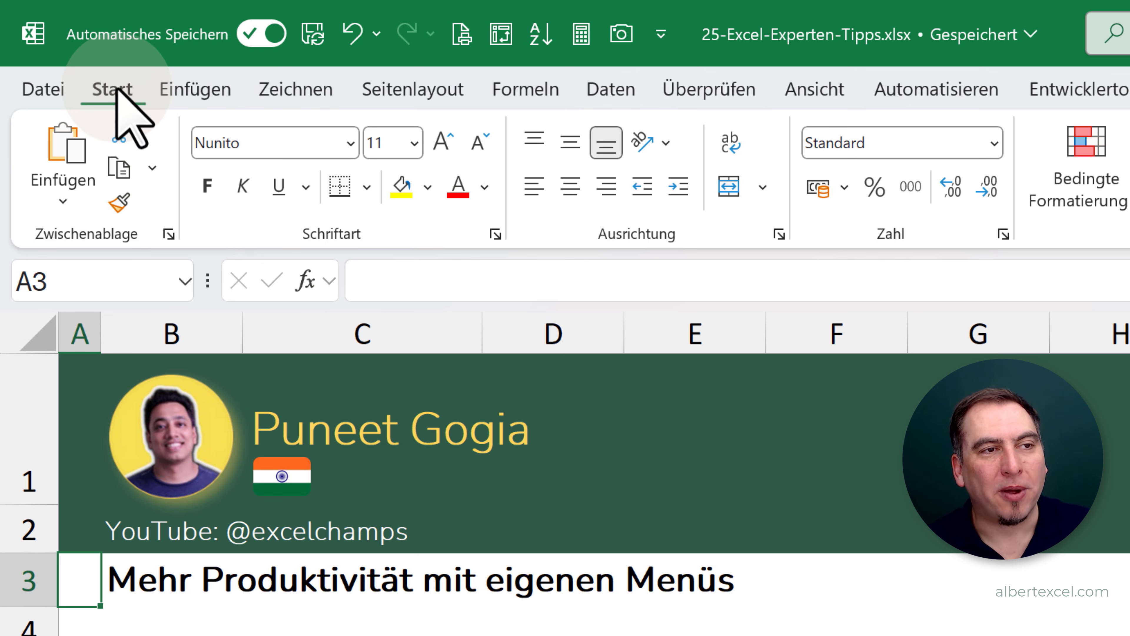
{"action": "right_click", "coordinate": [115, 87]}
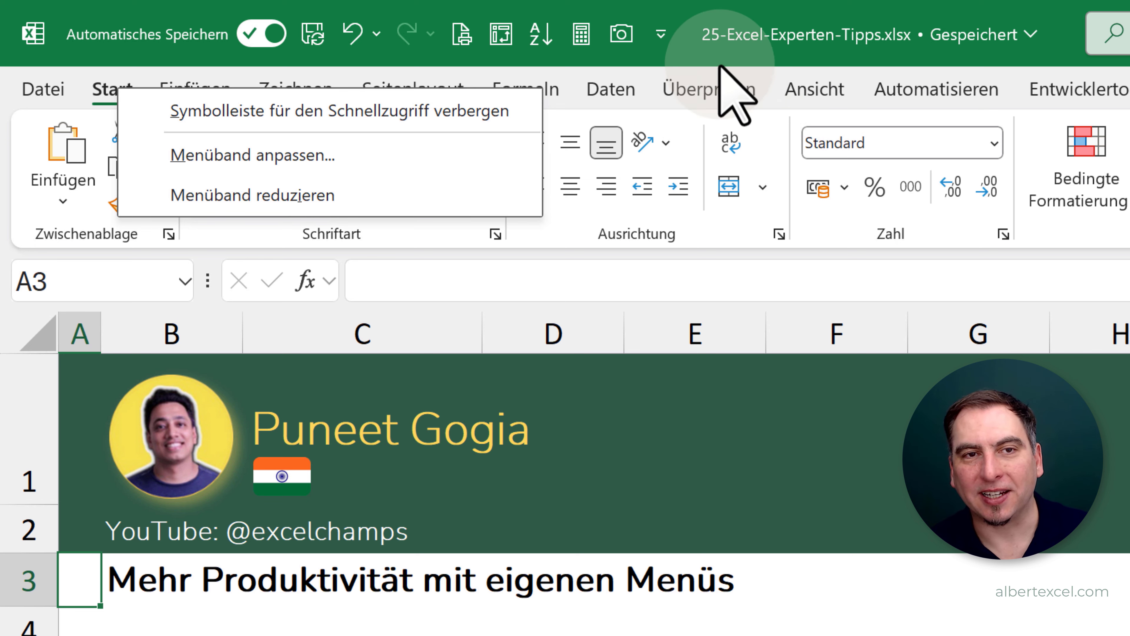
{"action": "left_click", "coordinate": [275, 155]}
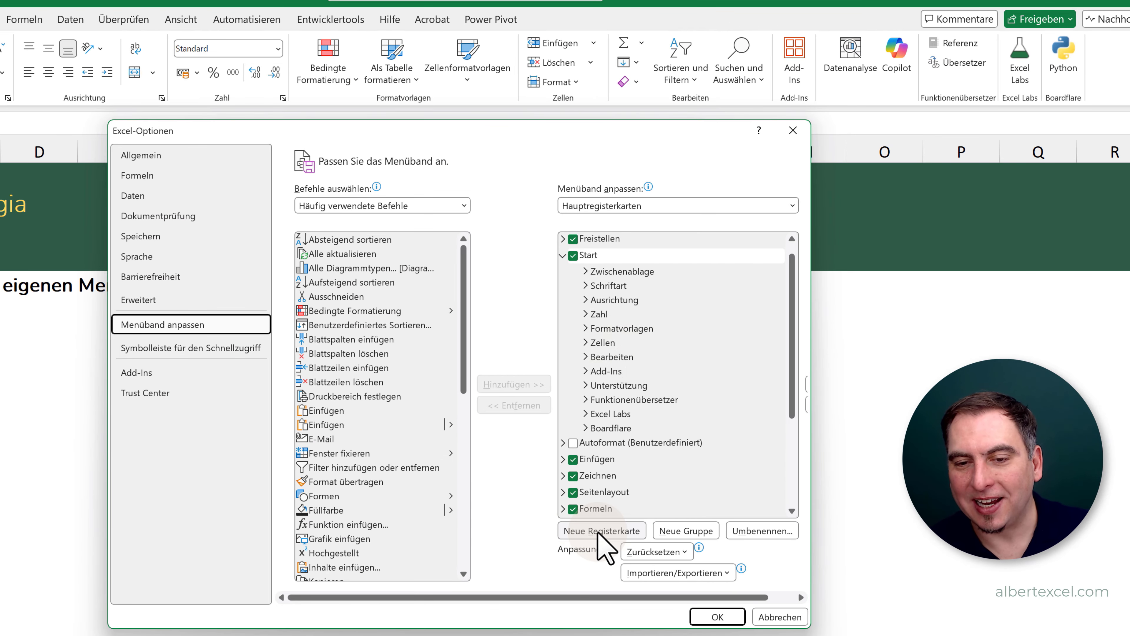
{"action": "left_click", "coordinate": [597, 532]}
{"action": "left_click", "coordinate": [623, 442]}
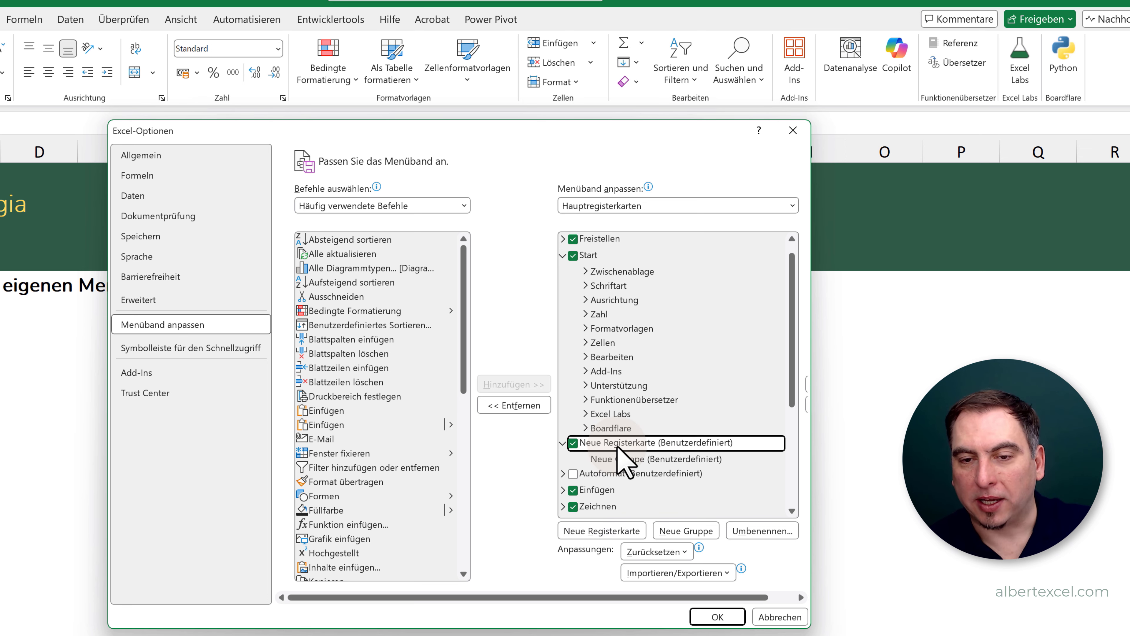
{"action": "left_click", "coordinate": [766, 530]}
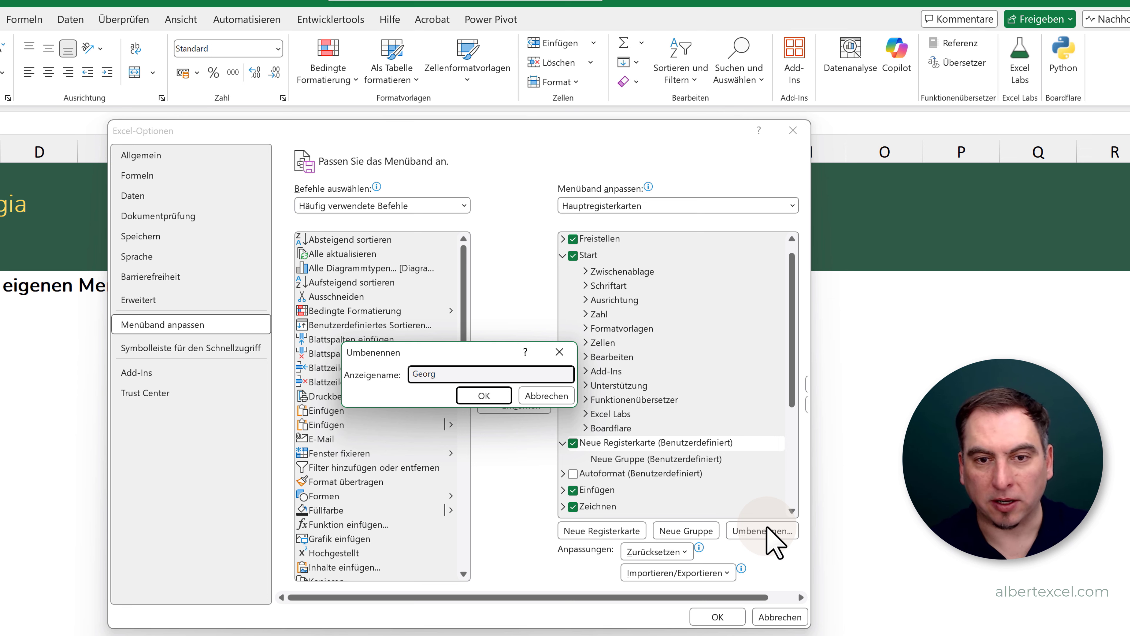
{"action": "key", "text": "Return"}
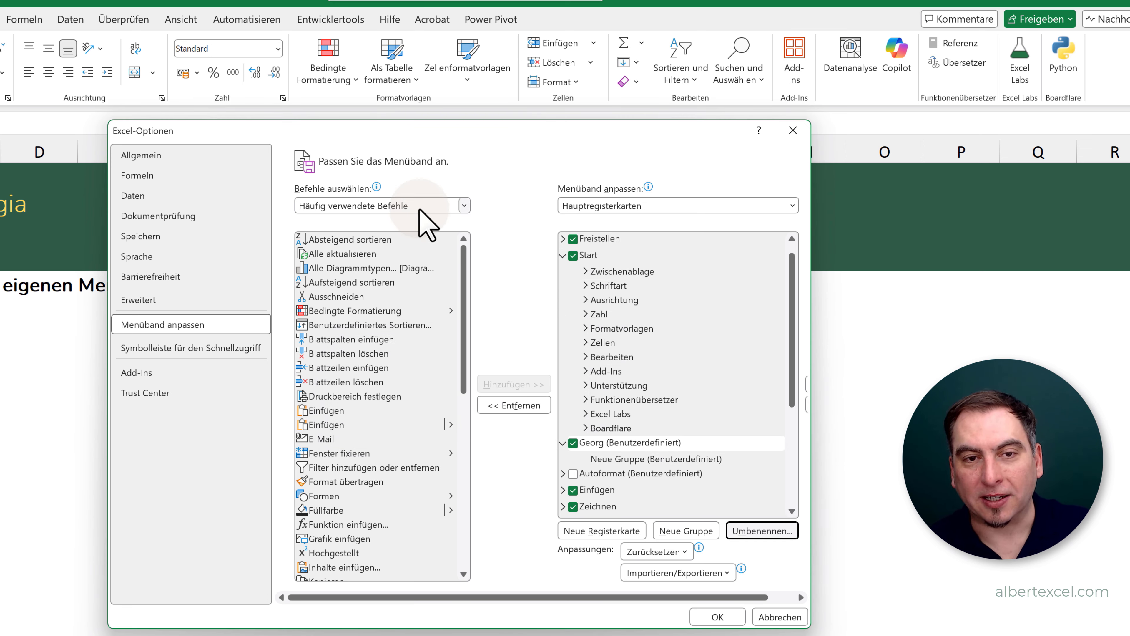
- Add the Kamera command from Alle Befehle to the new group of the custom ribbon tab and apply the customization
{"action": "left_click", "coordinate": [463, 206]}
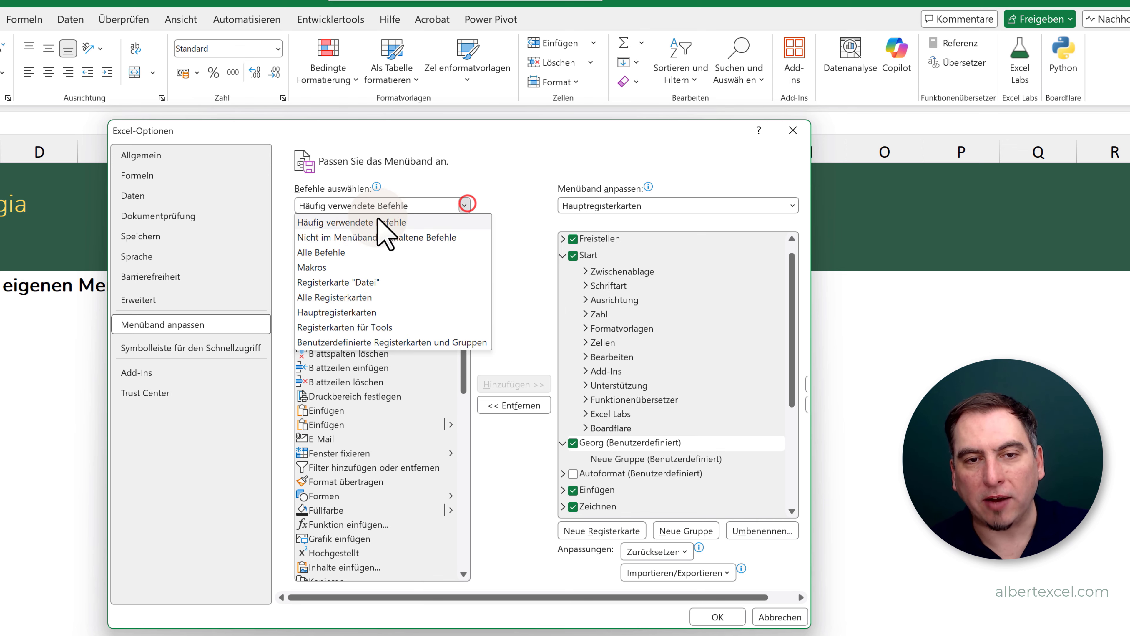
{"action": "left_click", "coordinate": [339, 248]}
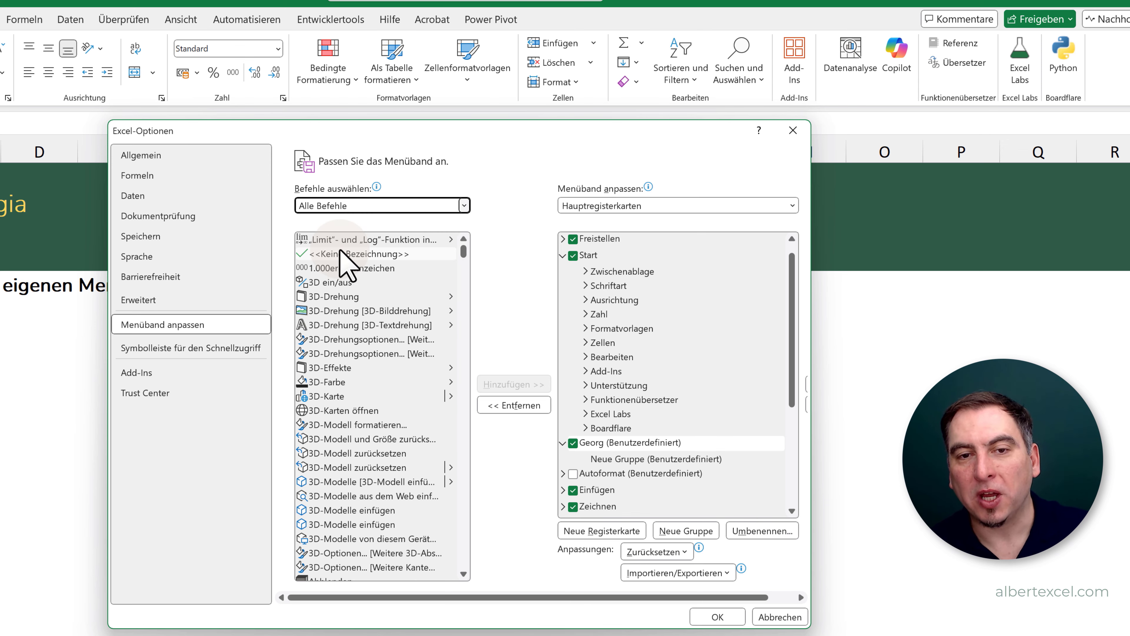
{"action": "left_click_drag", "start_coordinate": [464, 253], "coordinate": [464, 399]}
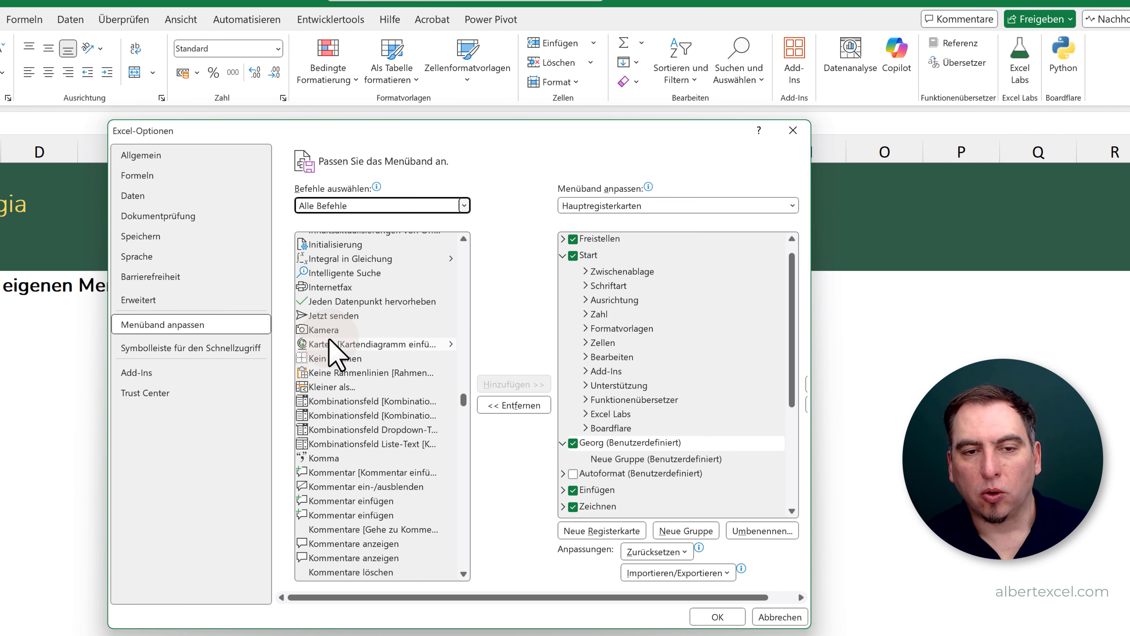
{"action": "left_click", "coordinate": [333, 329]}
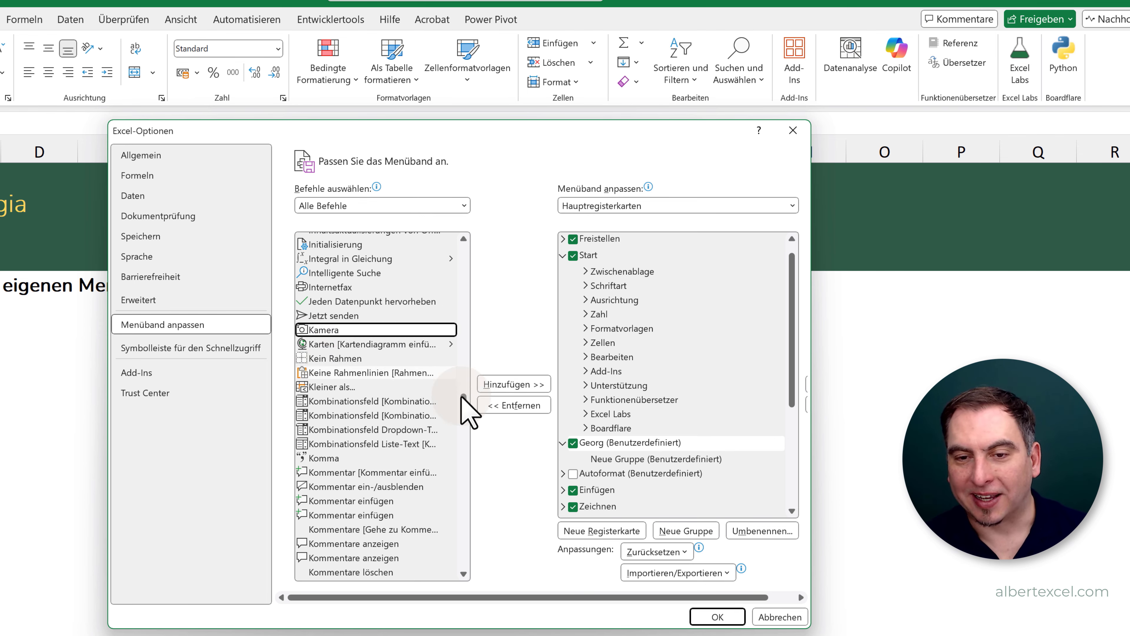
{"action": "left_click", "coordinate": [609, 459]}
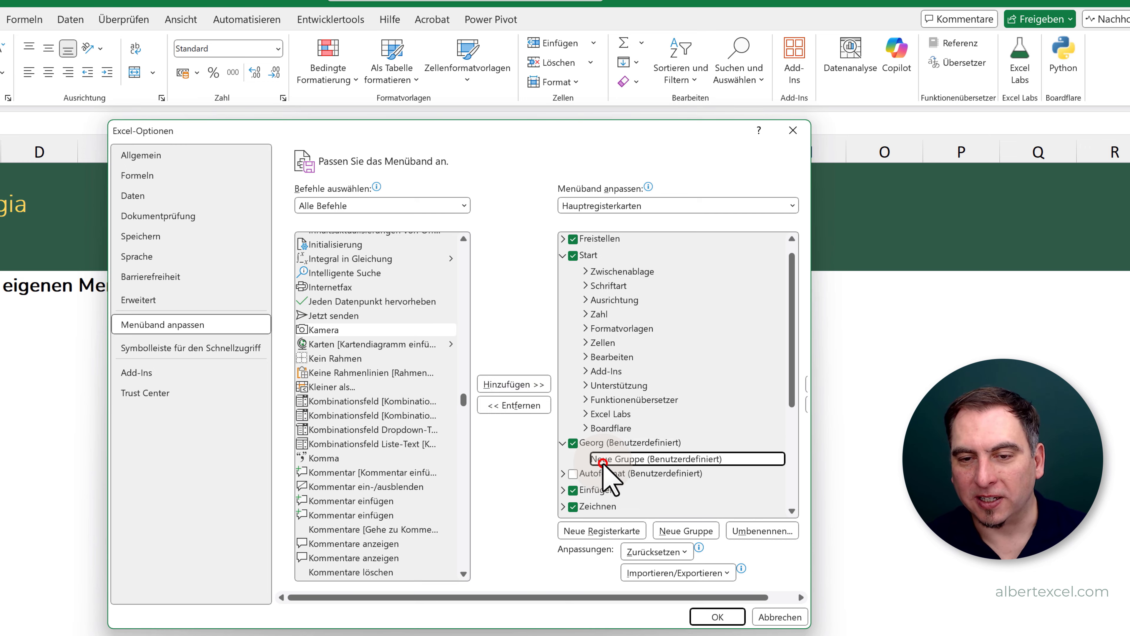
{"action": "left_click", "coordinate": [514, 383]}
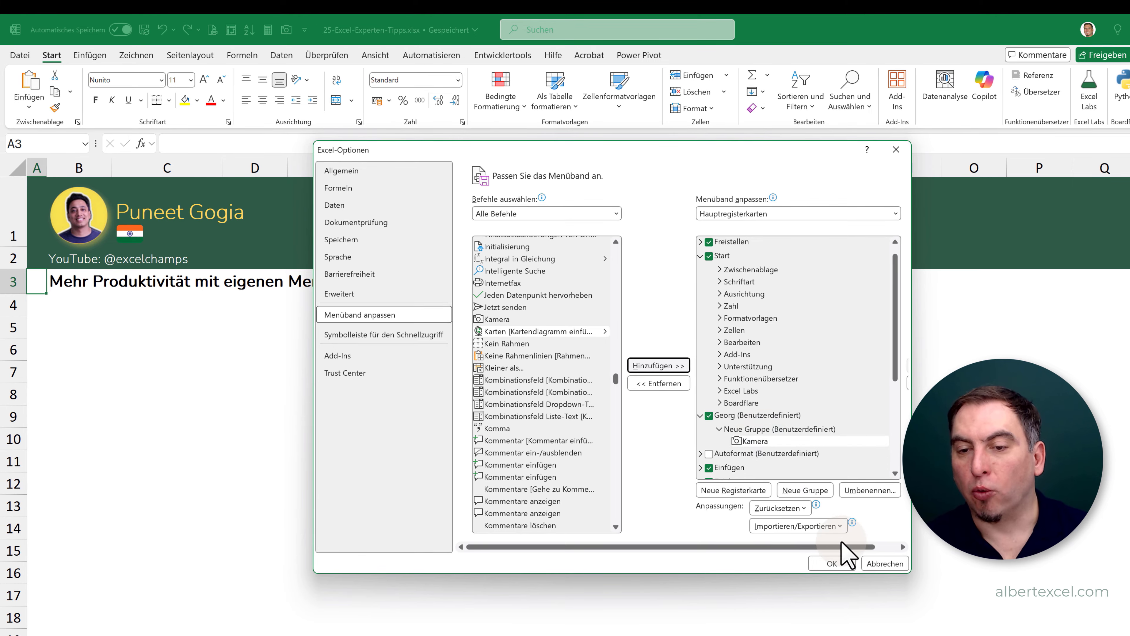
{"action": "left_click", "coordinate": [833, 562]}
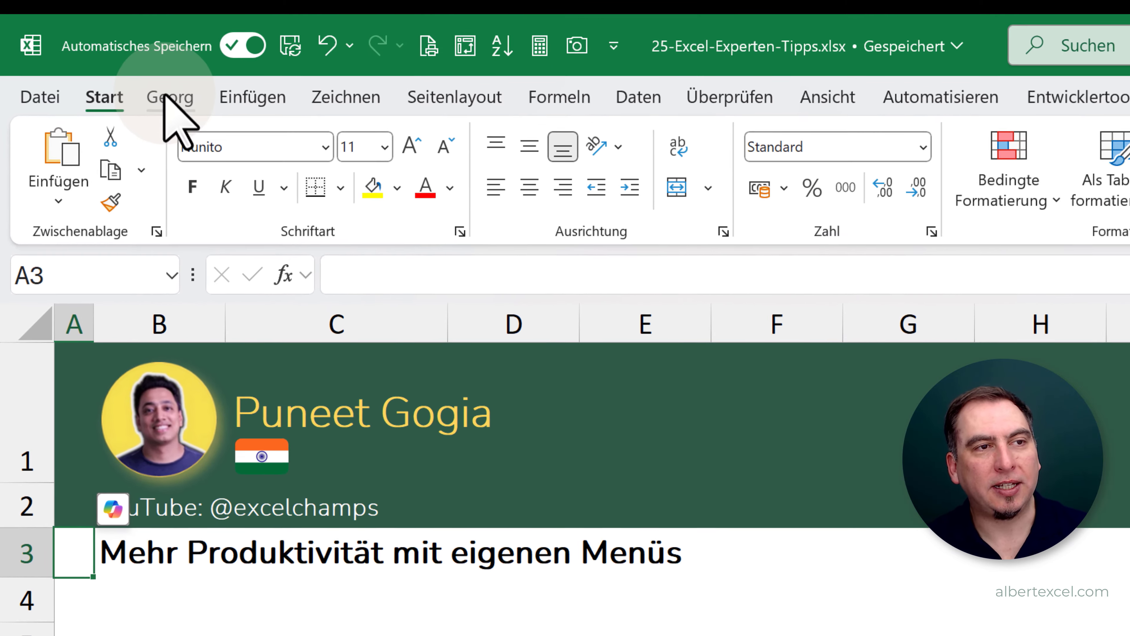
- Check the Kamera command on the new custom ribbon tab and switch to sheet 15
{"action": "left_click", "coordinate": [166, 97]}
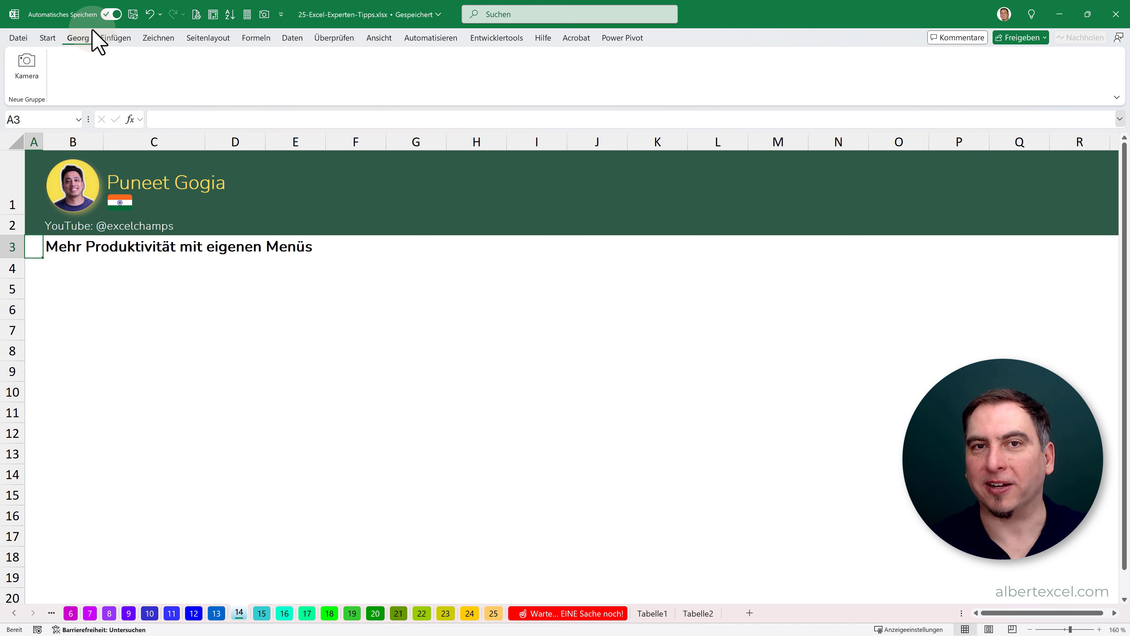
{"action": "left_click", "coordinate": [47, 37]}
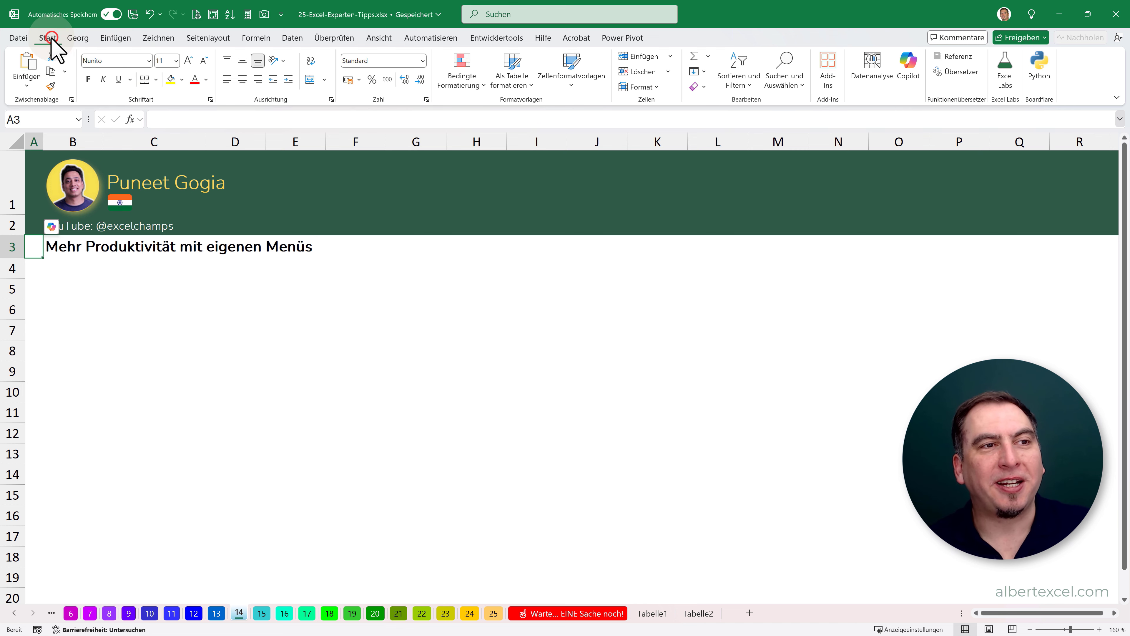
{"action": "left_click", "coordinate": [262, 613]}
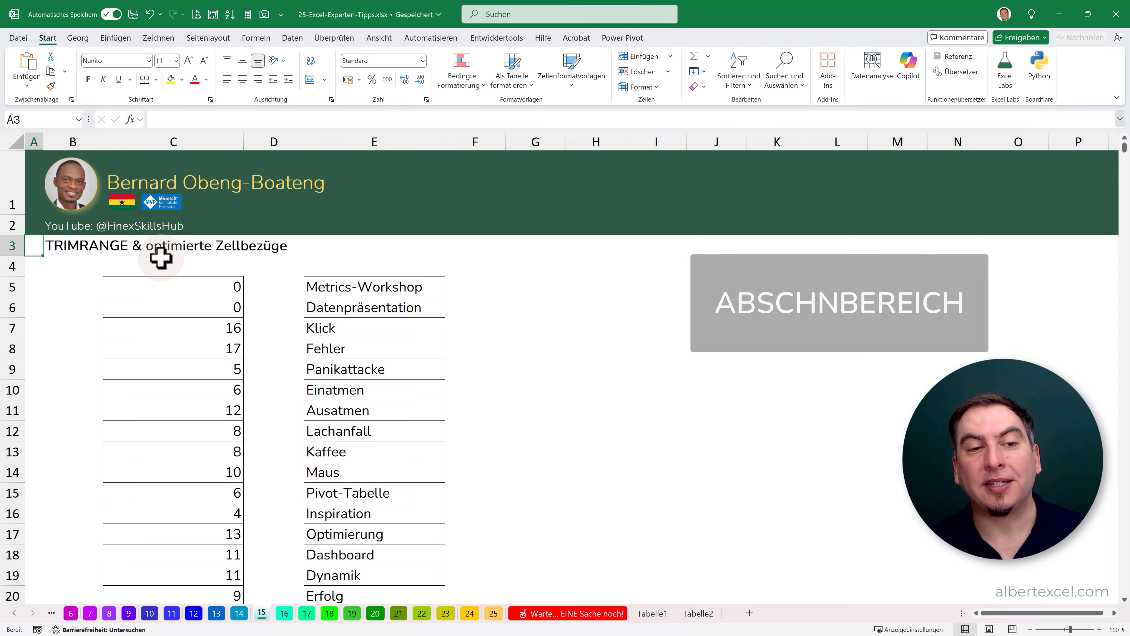
- Examine the LÄNGE formula in C5, its source range E3:E1000 and the spilled results beside the terms in column E
{"action": "left_click", "coordinate": [185, 278]}
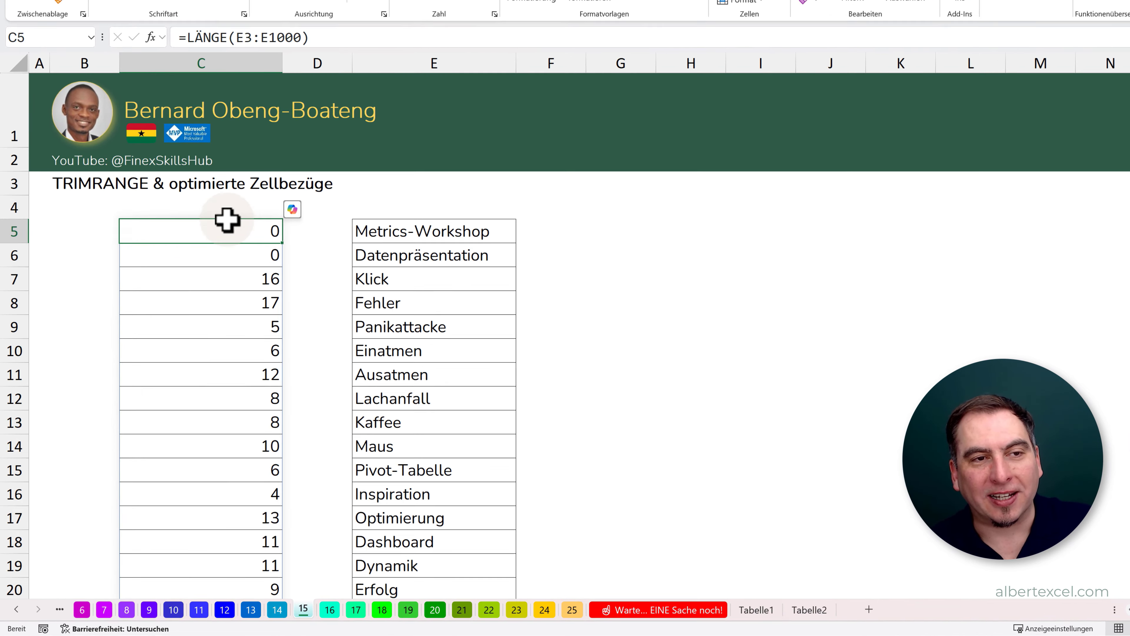
{"action": "left_click", "coordinate": [336, 40]}
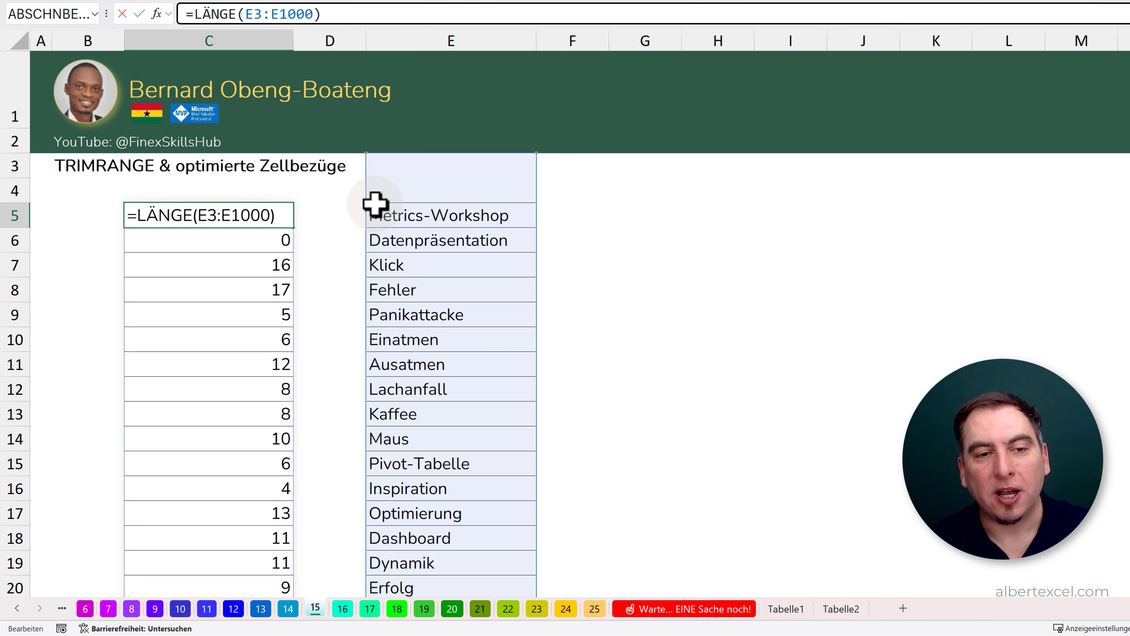
{"action": "scroll", "coordinate": [457, 313], "scroll_direction": "down", "scroll_amount": 3}
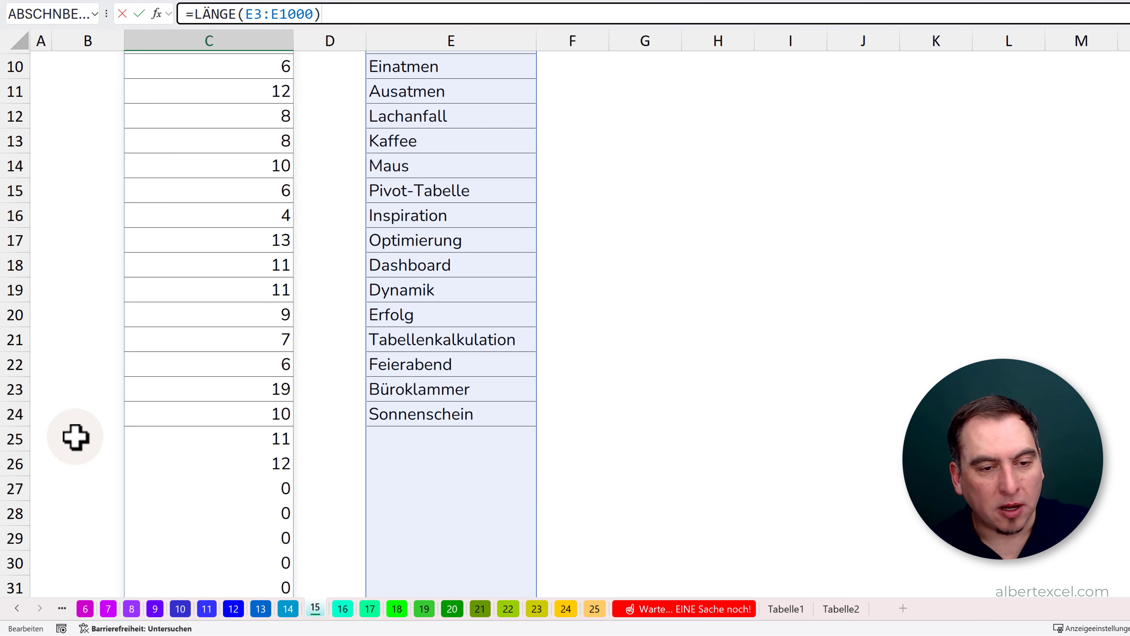
{"action": "scroll", "coordinate": [434, 427], "scroll_direction": "up", "scroll_amount": 3}
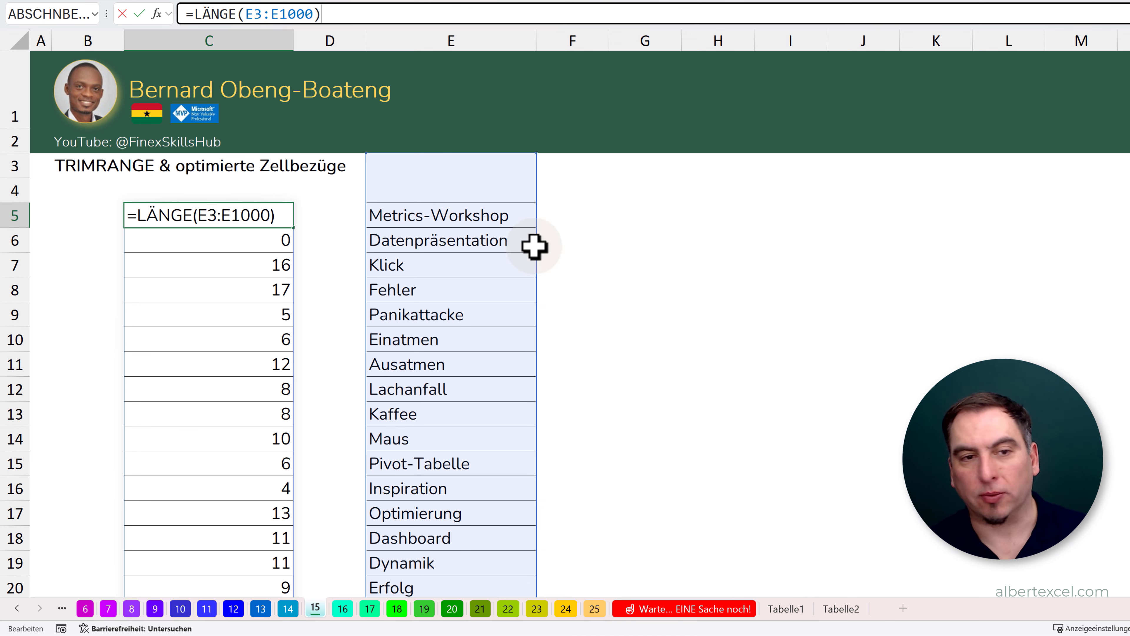
{"action": "left_click", "coordinate": [235, 263]}
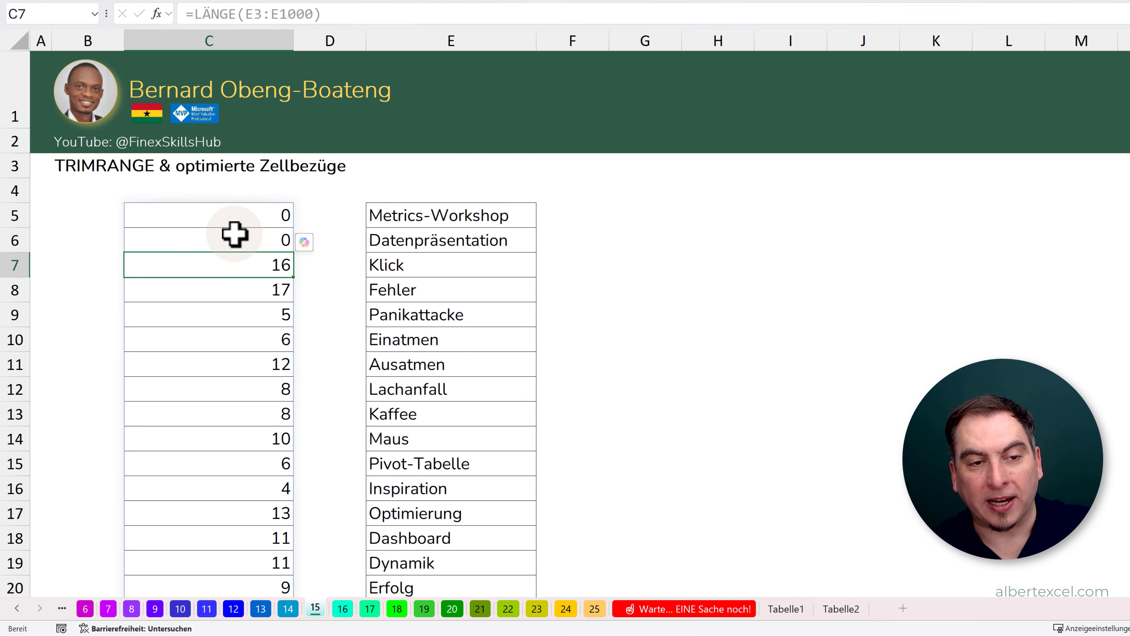
{"action": "left_click", "coordinate": [271, 216]}
{"action": "left_click", "coordinate": [271, 239]}
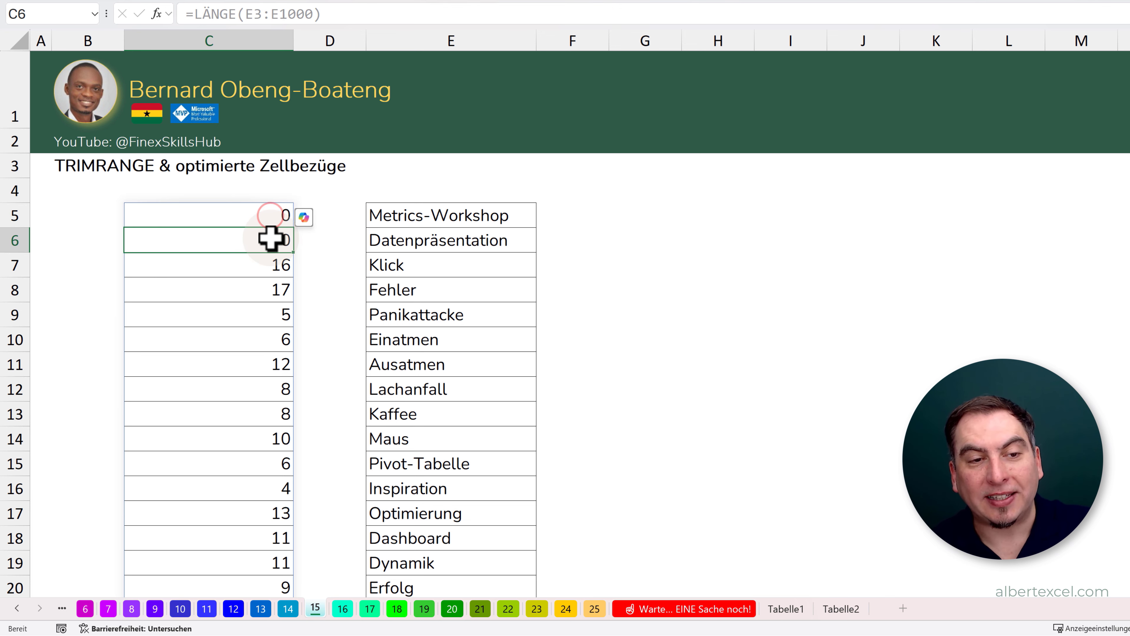
{"action": "left_click", "coordinate": [251, 264]}
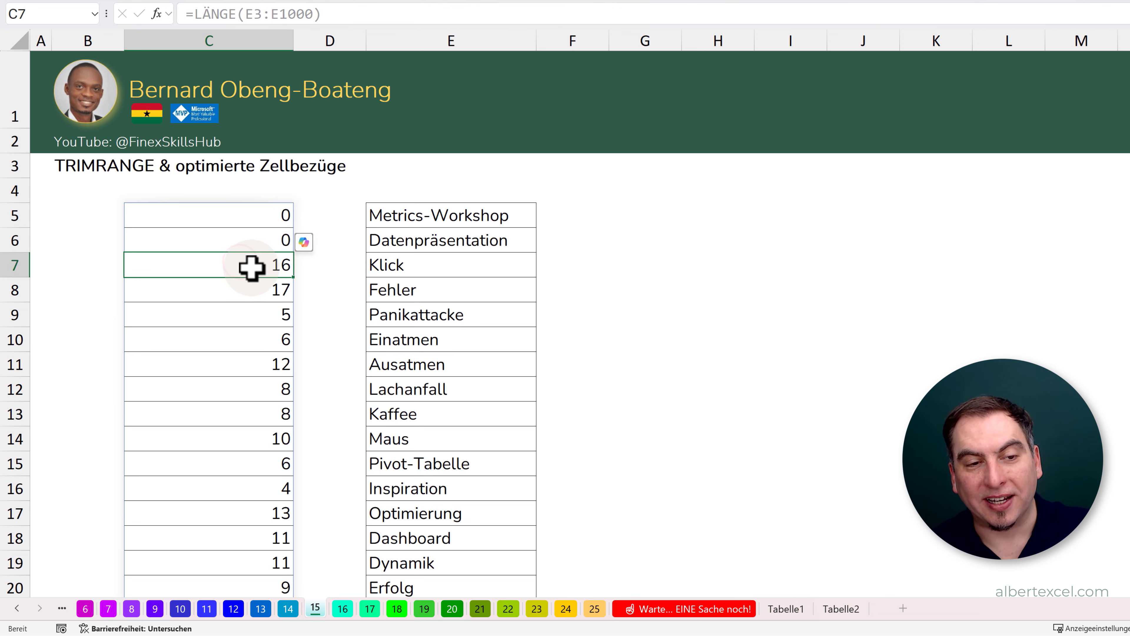
{"action": "left_click", "coordinate": [400, 214]}
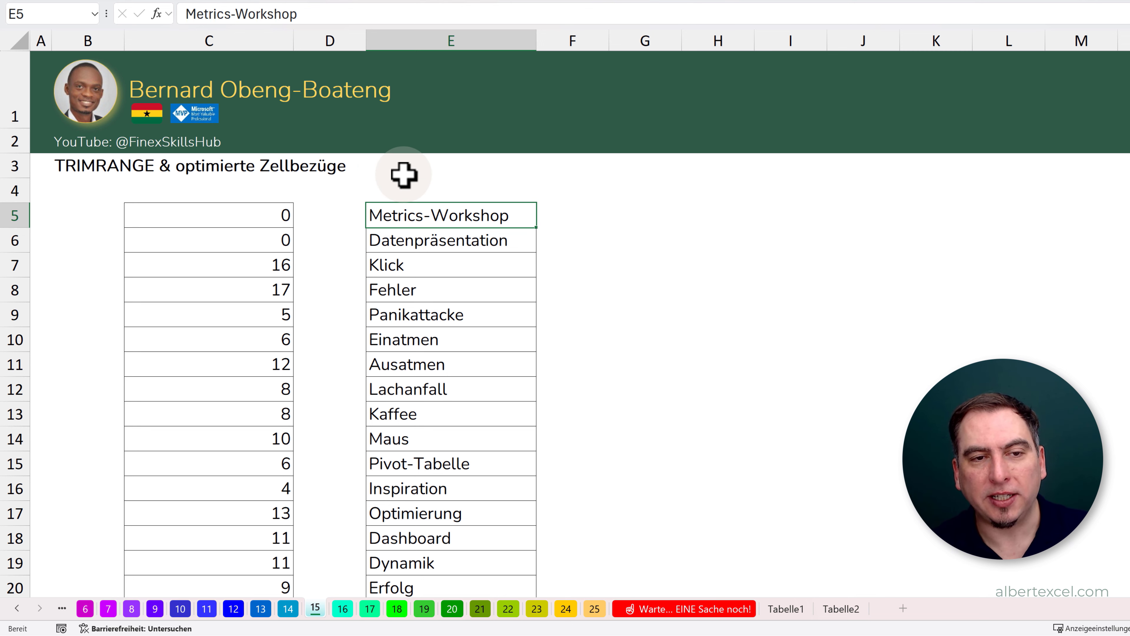
{"action": "left_click", "coordinate": [245, 219]}
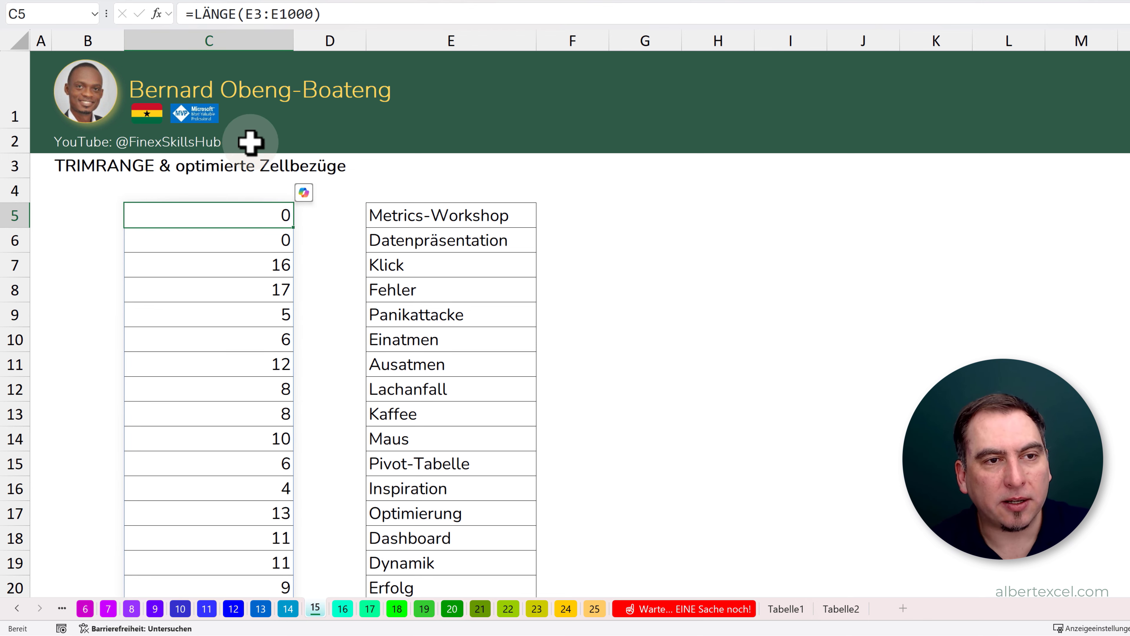
- Change the formula in C5 to =LÄNGE(E3.:.E1000) so blank cells at both ends of the range are trimmed
{"action": "double_click", "coordinate": [245, 214]}
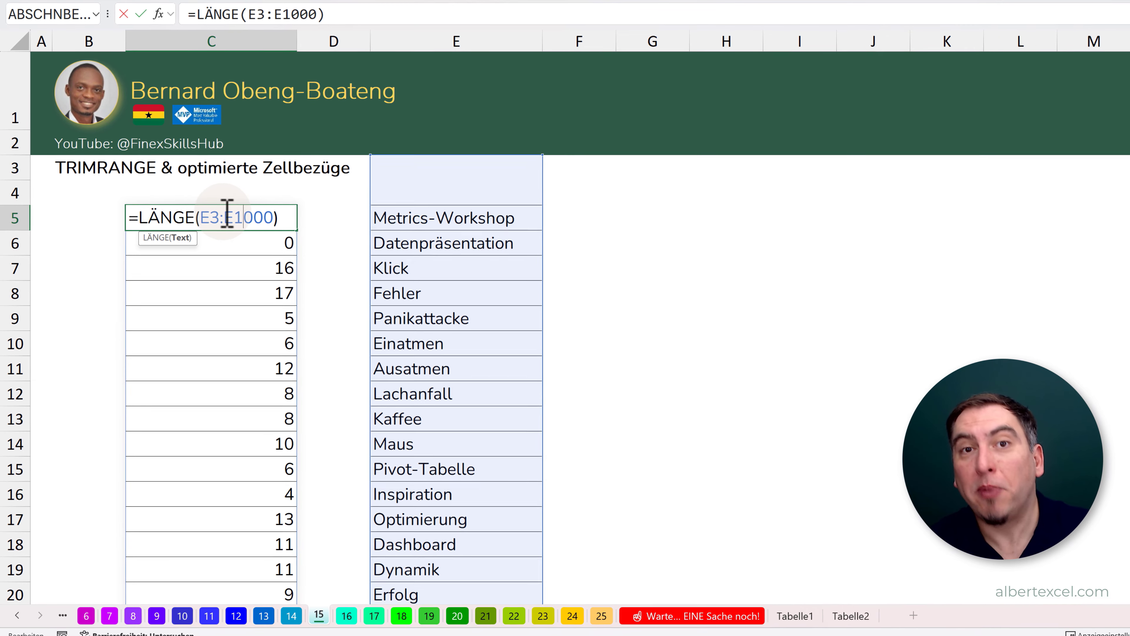
{"action": "left_click", "coordinate": [222, 215]}
{"action": "left_click", "coordinate": [219, 216]}
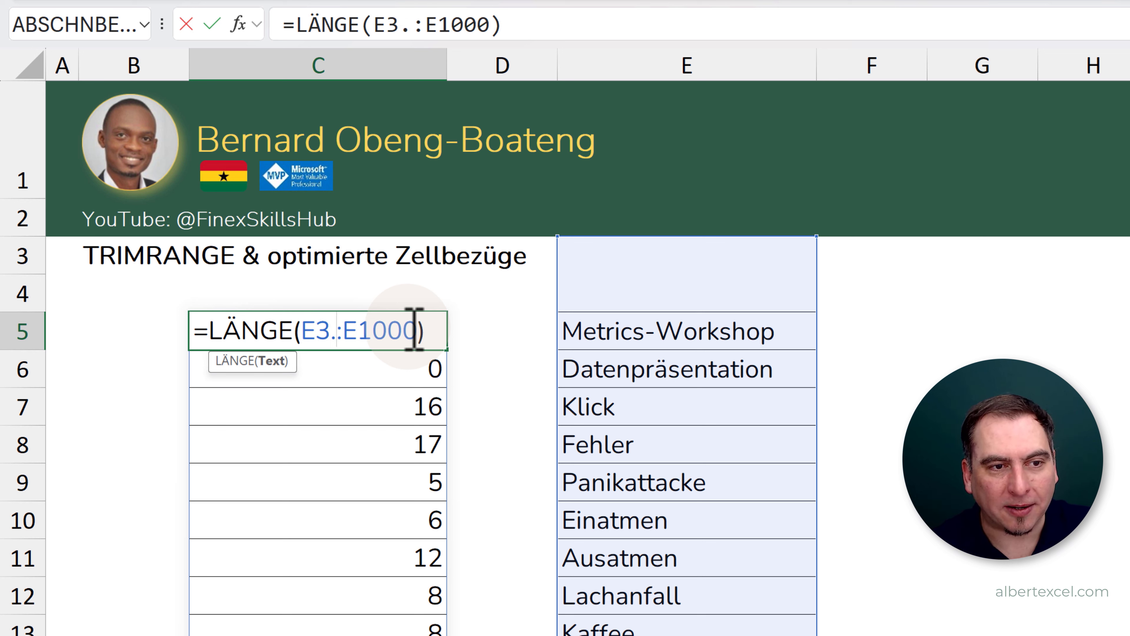
{"action": "left_click", "coordinate": [341, 330]}
{"action": "type", "text": "."}
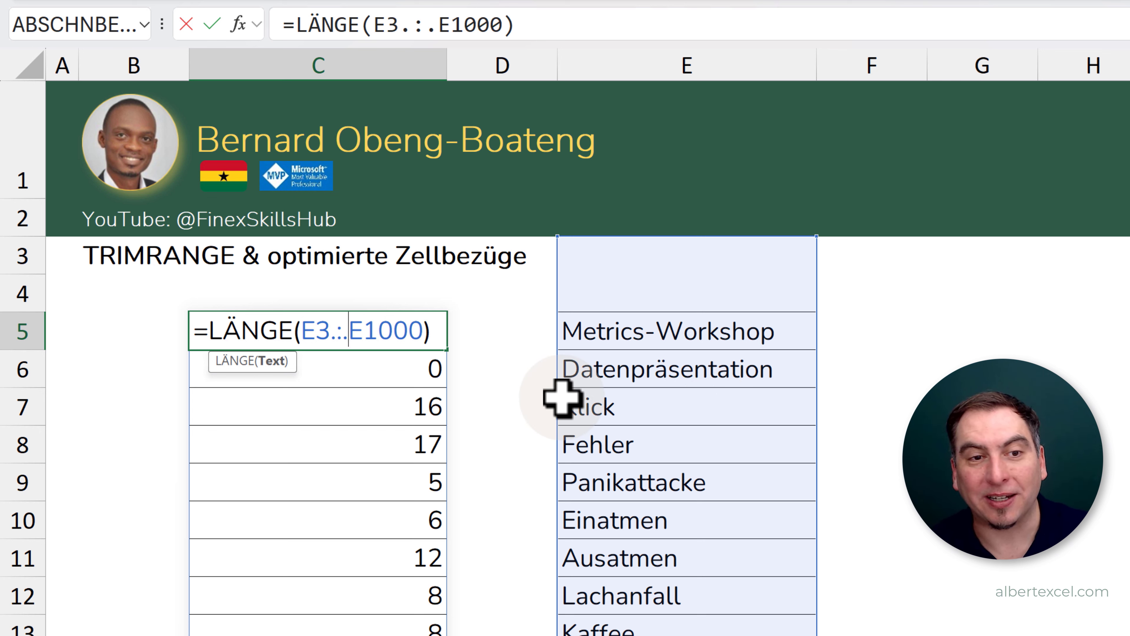
{"action": "key", "text": "Return"}
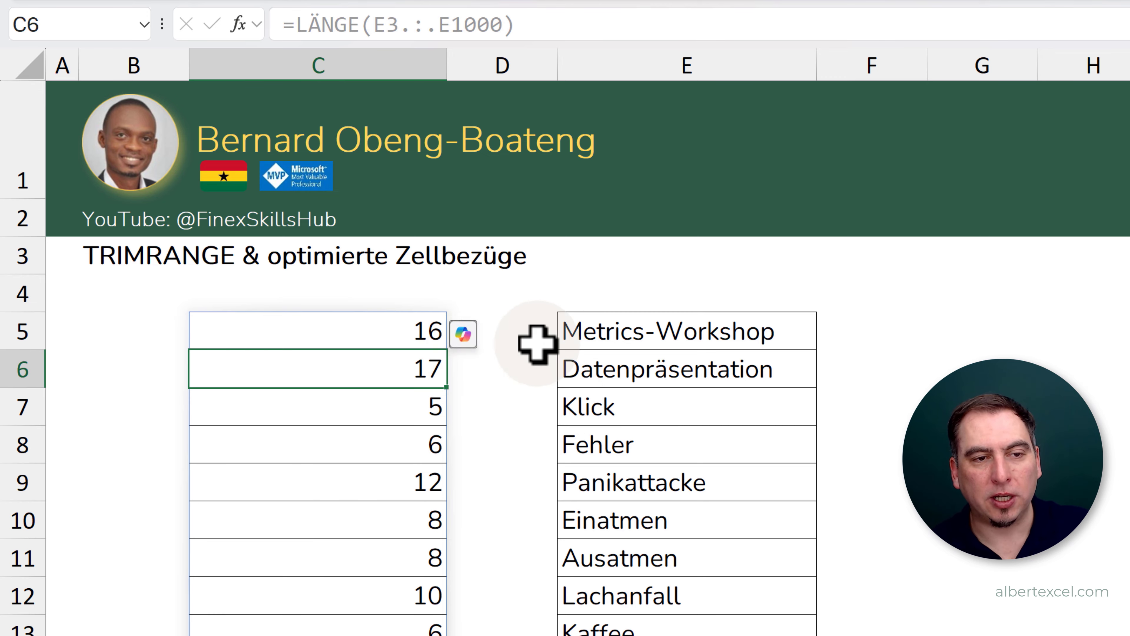
- Compare the spilled lengths from C5 down to the last row with the terms in column E
{"action": "left_click", "coordinate": [631, 328]}
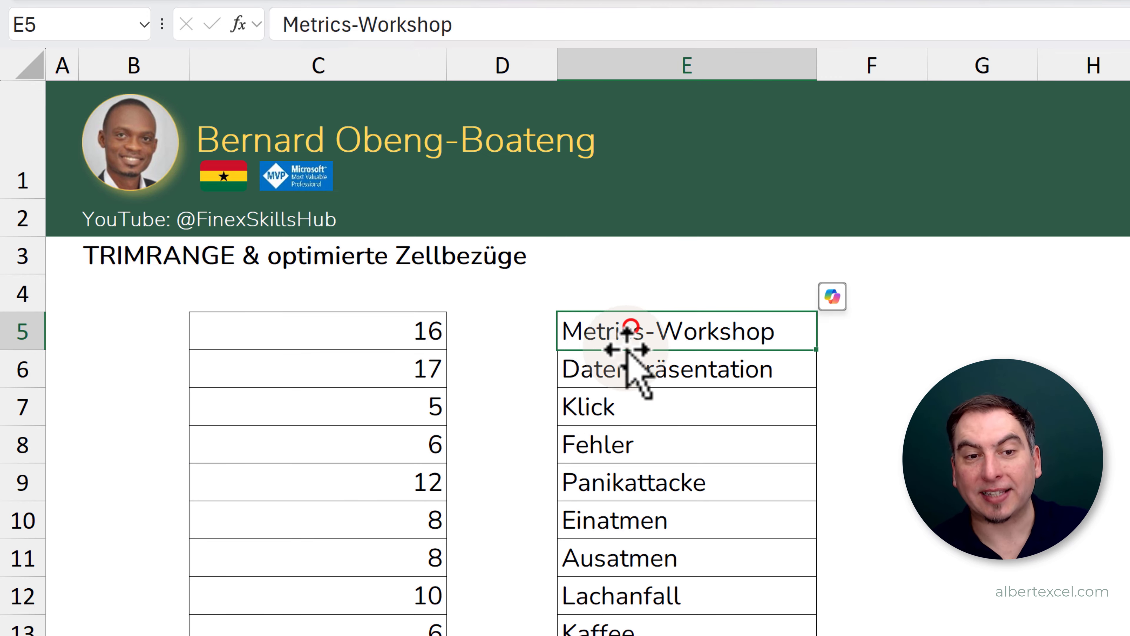
{"action": "left_click", "coordinate": [371, 333]}
{"action": "scroll", "coordinate": [431, 447], "scroll_direction": "down", "scroll_amount": 2}
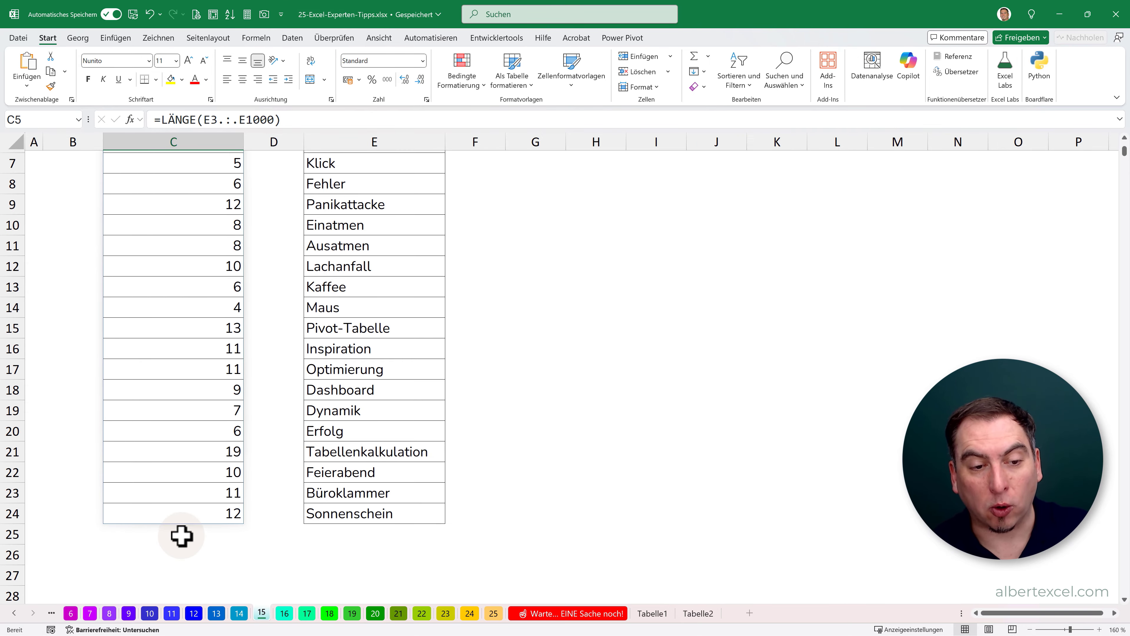
{"action": "scroll", "coordinate": [246, 515], "scroll_direction": "up", "scroll_amount": 2}
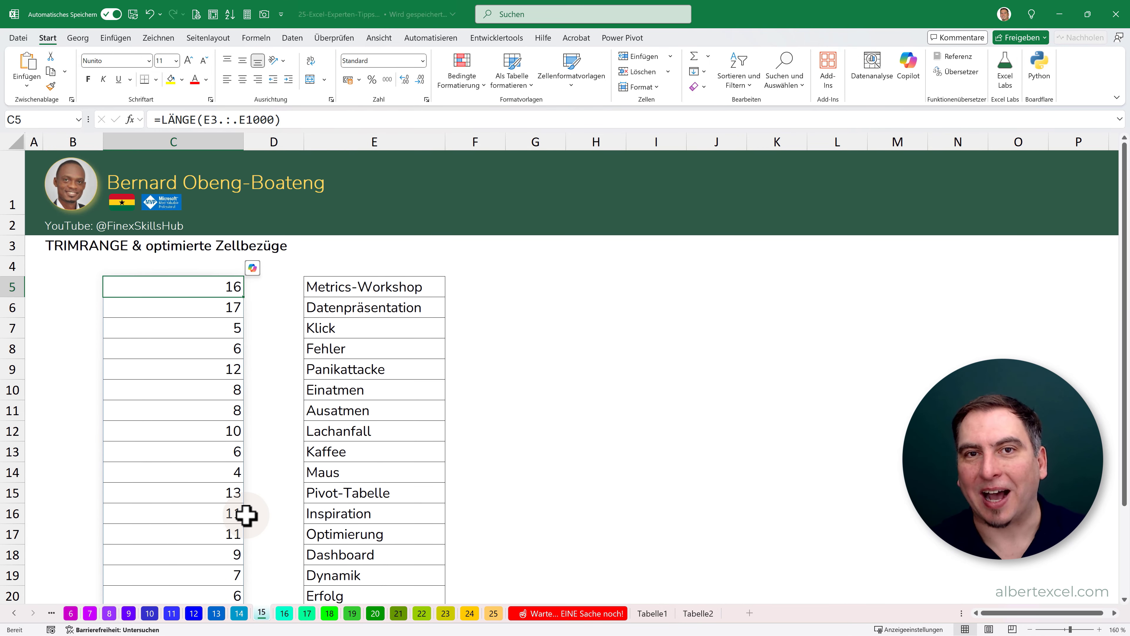
- Test the trimmed reference by entering the presenter's first name in E3, check the spilled lengths and clear E3 again
{"action": "left_click", "coordinate": [360, 242]}
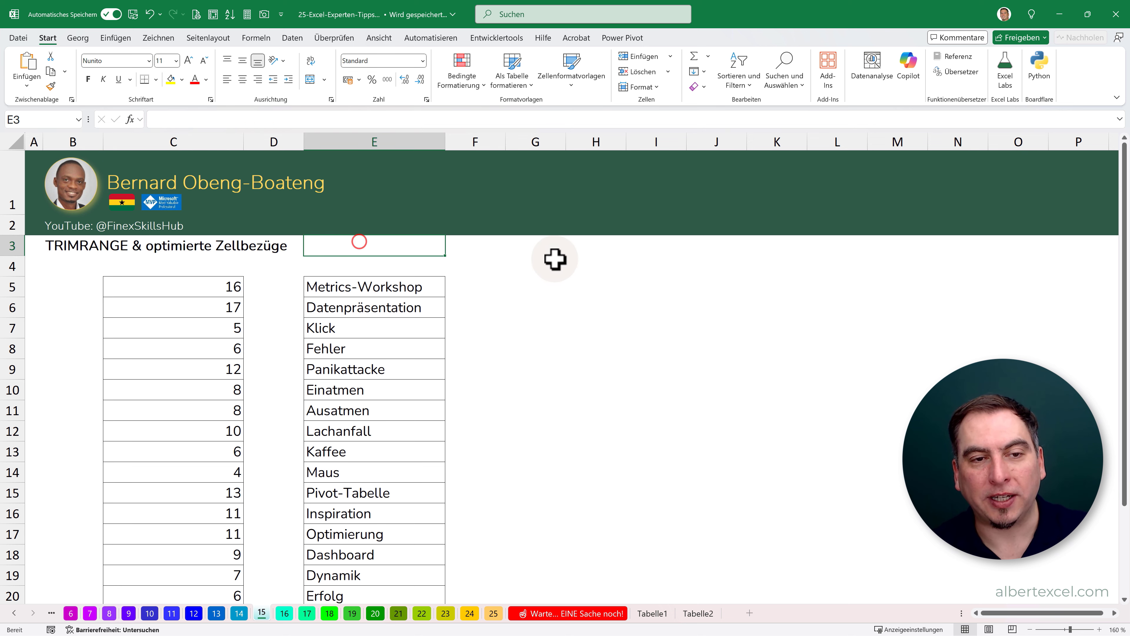
{"action": "type", "text": "Georg"}
{"action": "key", "text": "Return"}
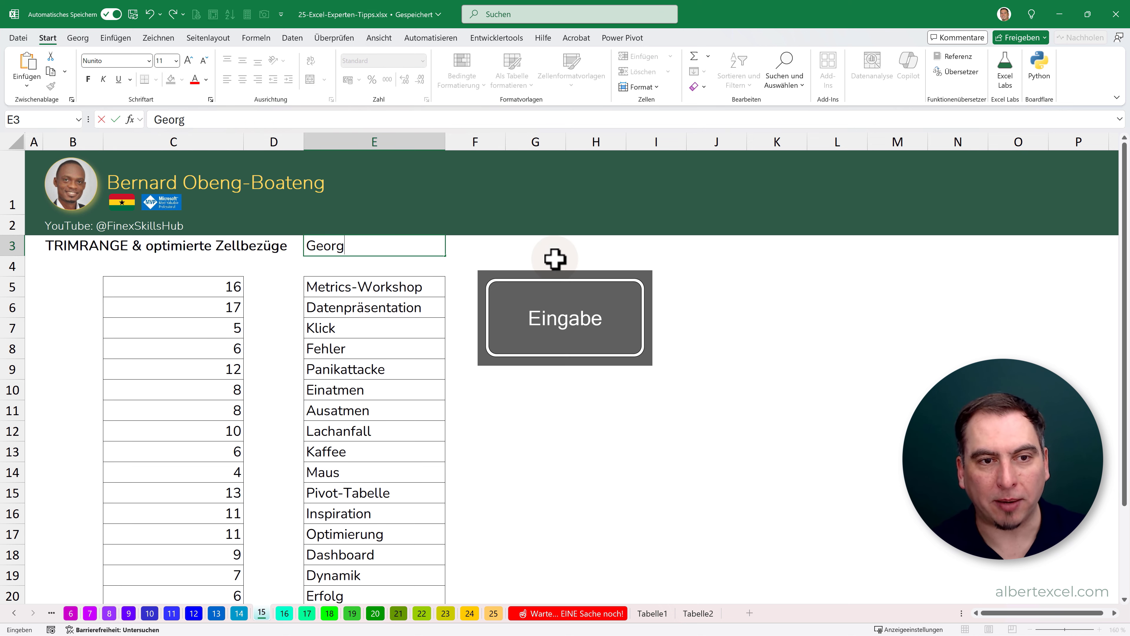
{"action": "left_click", "coordinate": [233, 285]}
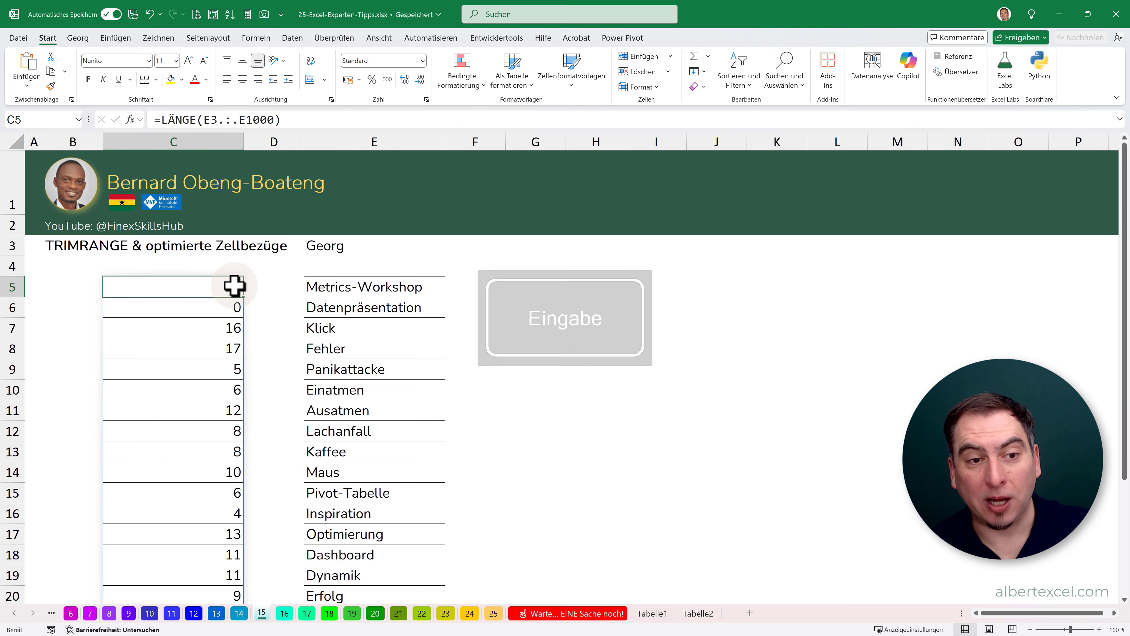
{"action": "left_click", "coordinate": [340, 263]}
{"action": "left_click", "coordinate": [177, 310]}
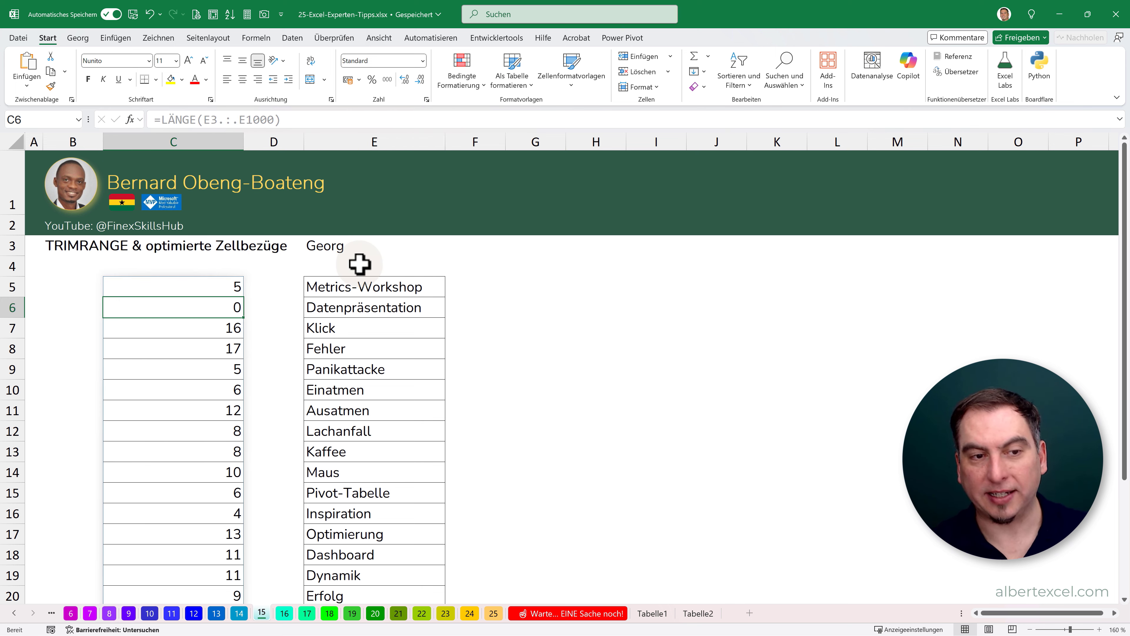
{"action": "left_click", "coordinate": [337, 248]}
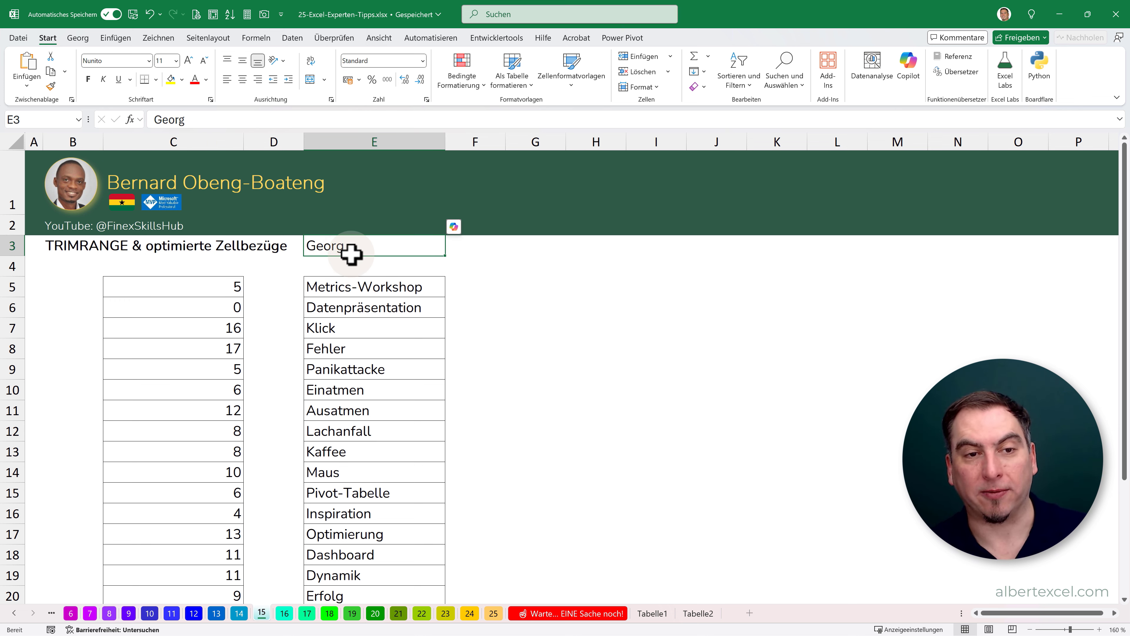
{"action": "key", "text": "Delete"}
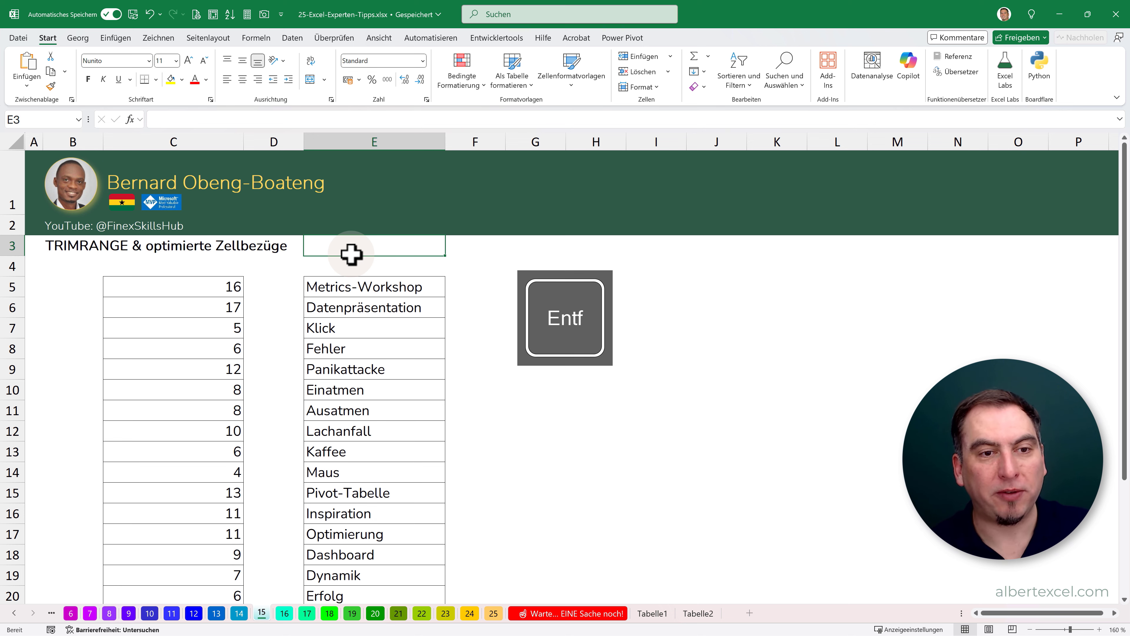
- Change the formula in C5 to =LÄNGE(E3:.E1000) and check where its spilled results start and end
{"action": "double_click", "coordinate": [209, 285]}
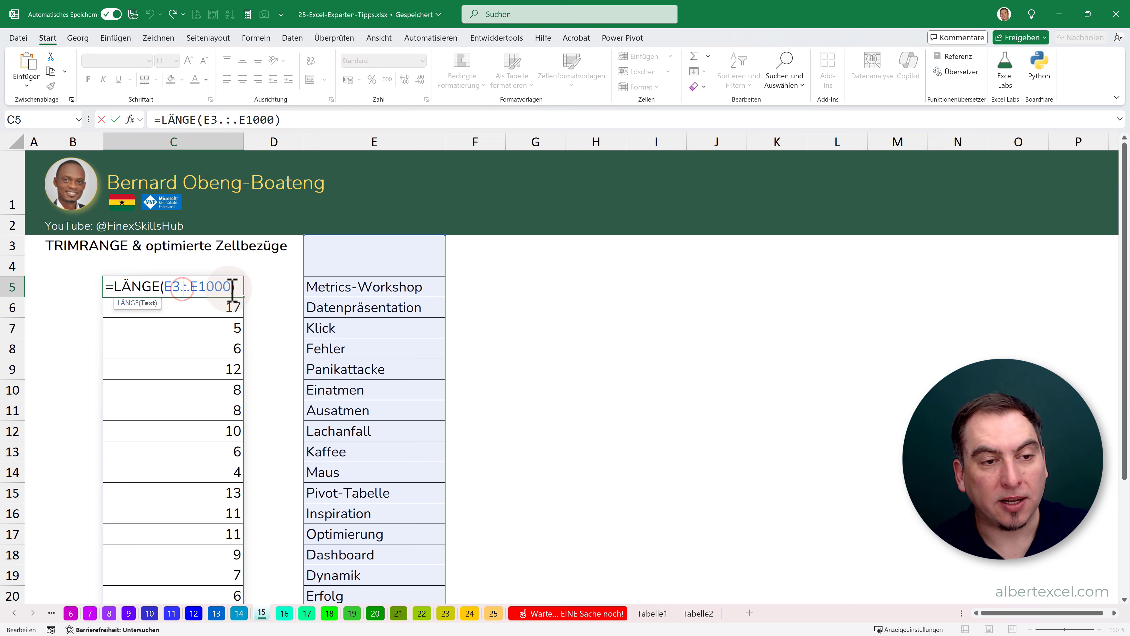
{"action": "key", "text": "Return"}
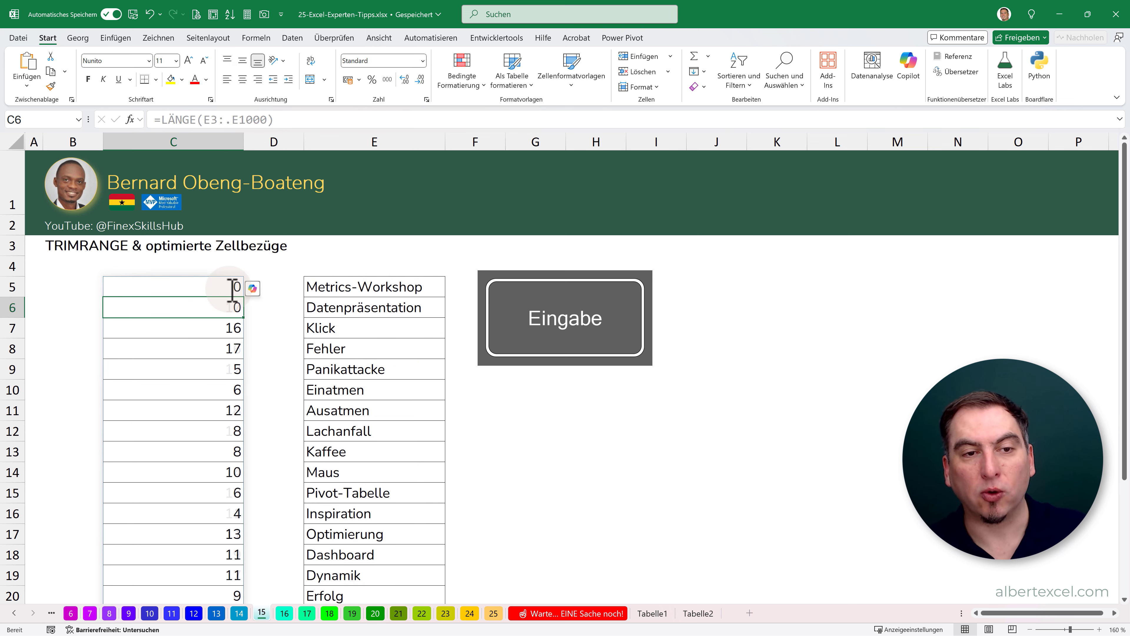
{"action": "left_click", "coordinate": [230, 289]}
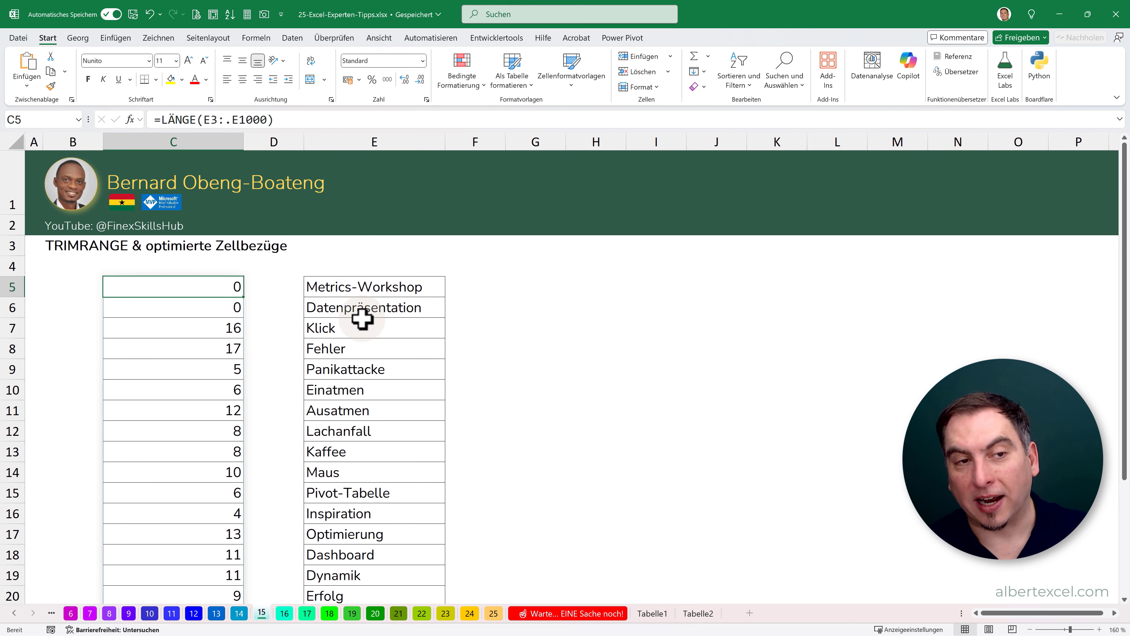
{"action": "scroll", "coordinate": [358, 318], "scroll_direction": "down", "scroll_amount": 3}
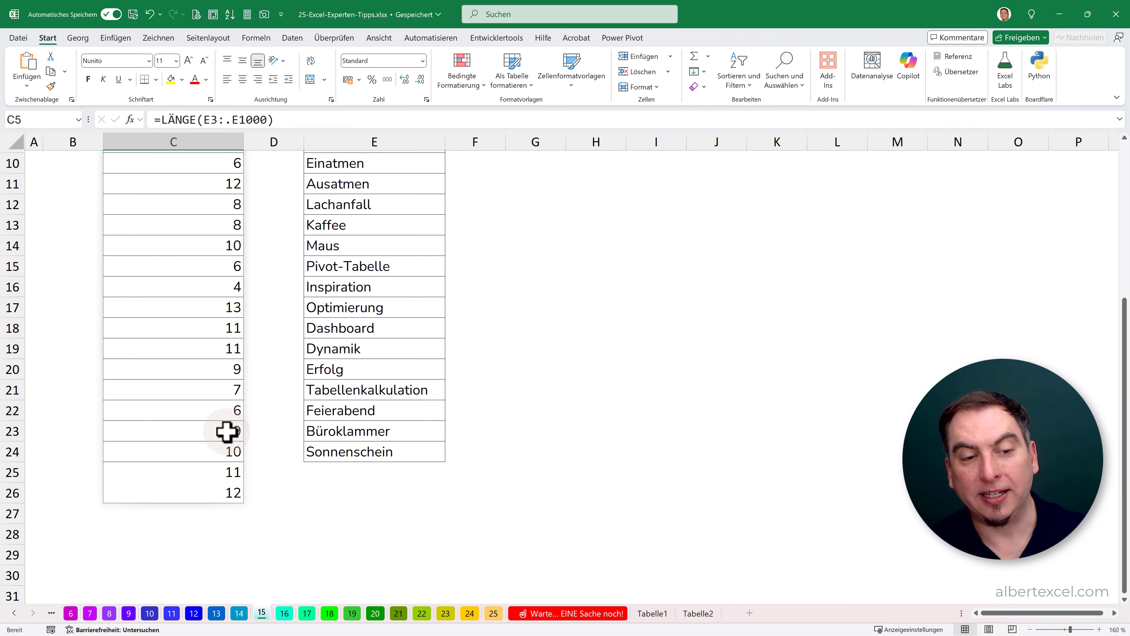
{"action": "scroll", "coordinate": [226, 431], "scroll_direction": "up", "scroll_amount": 3}
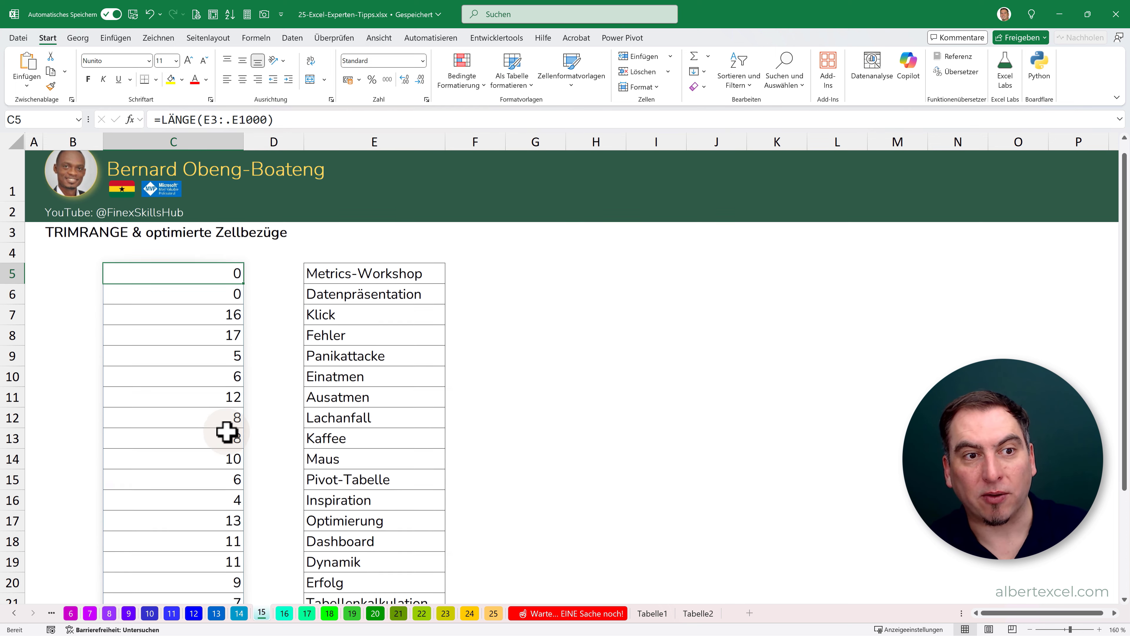
- Set the formula in C5 back to =LÄNGE(E3.:.E1000)
{"action": "left_click", "coordinate": [219, 120]}
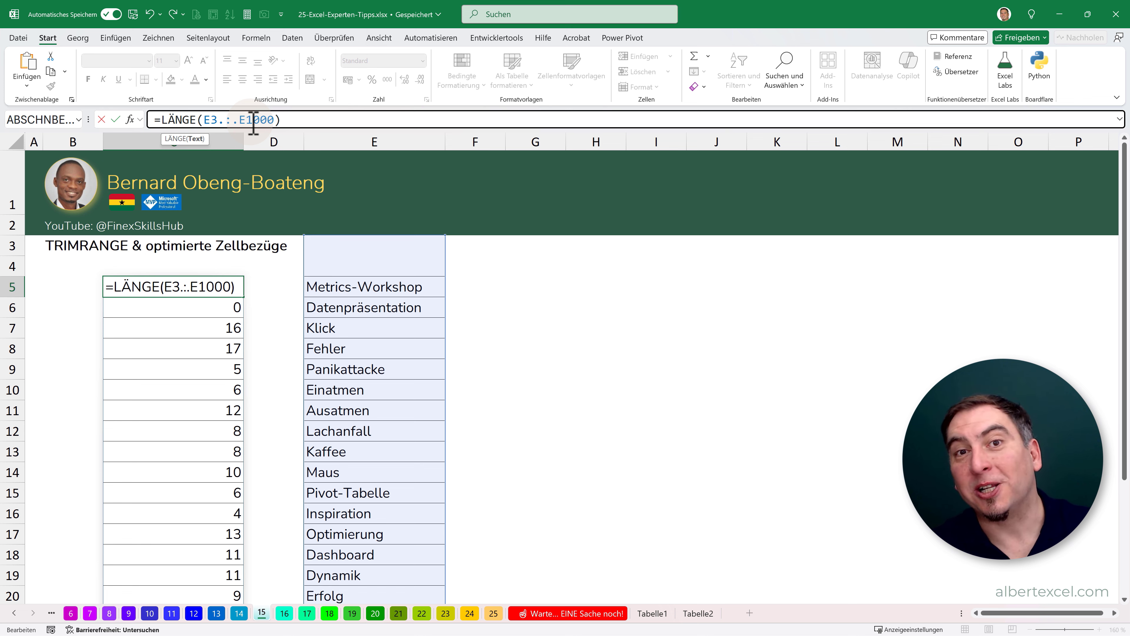
{"action": "key", "text": "Return"}
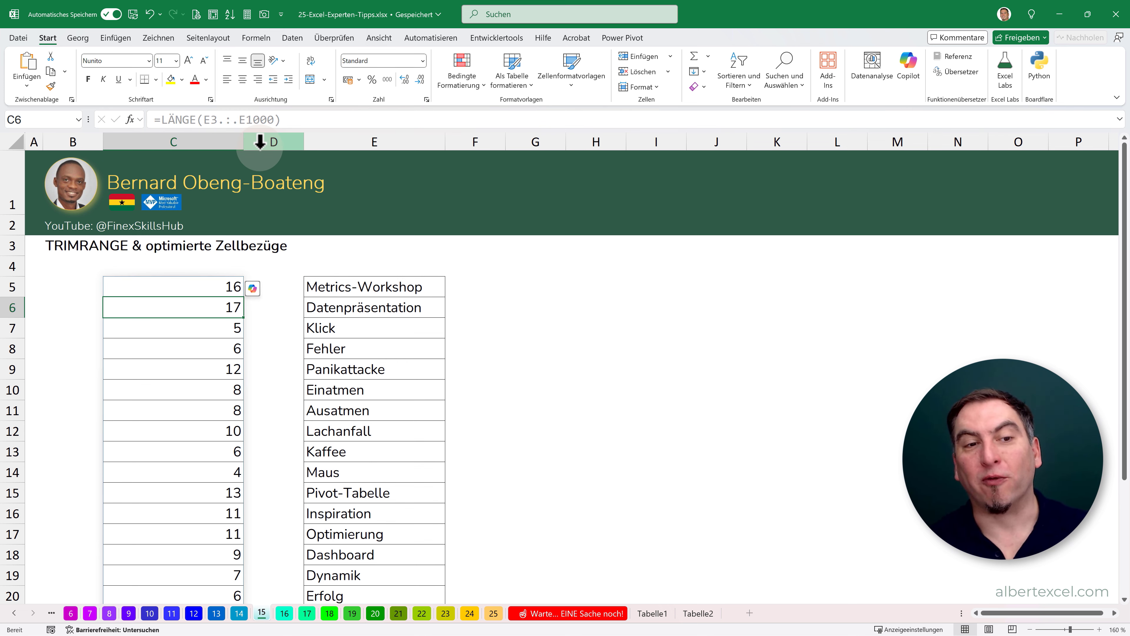
{"action": "left_click", "coordinate": [200, 288]}
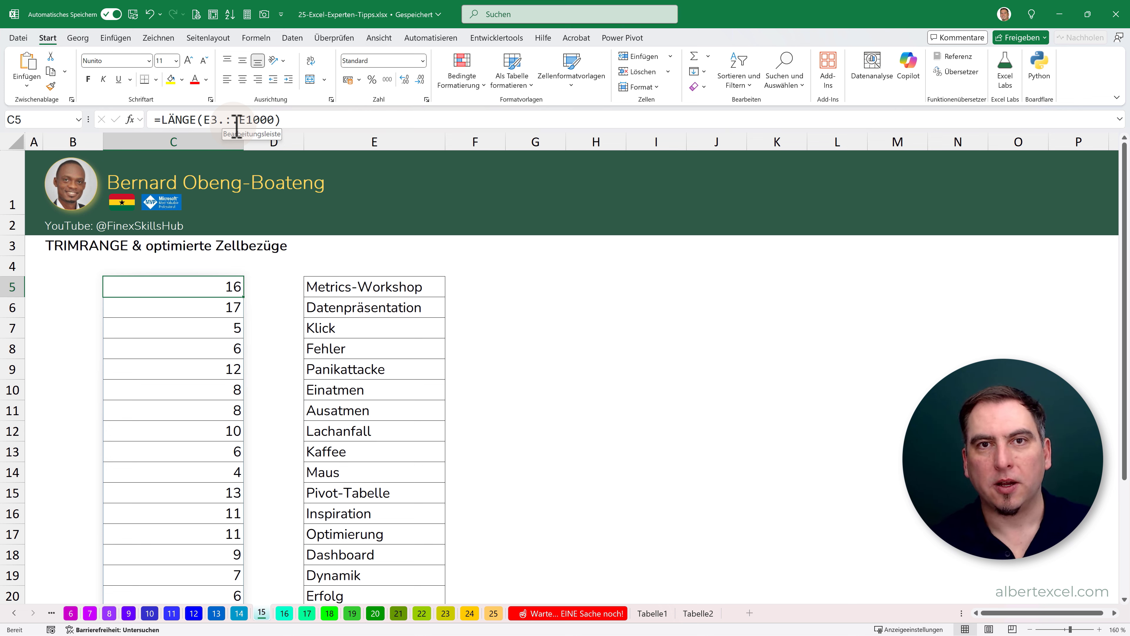
- Switch to worksheet 16, show the Navigation pane and widen it to make its entries easier to read
{"action": "left_click", "coordinate": [284, 614]}
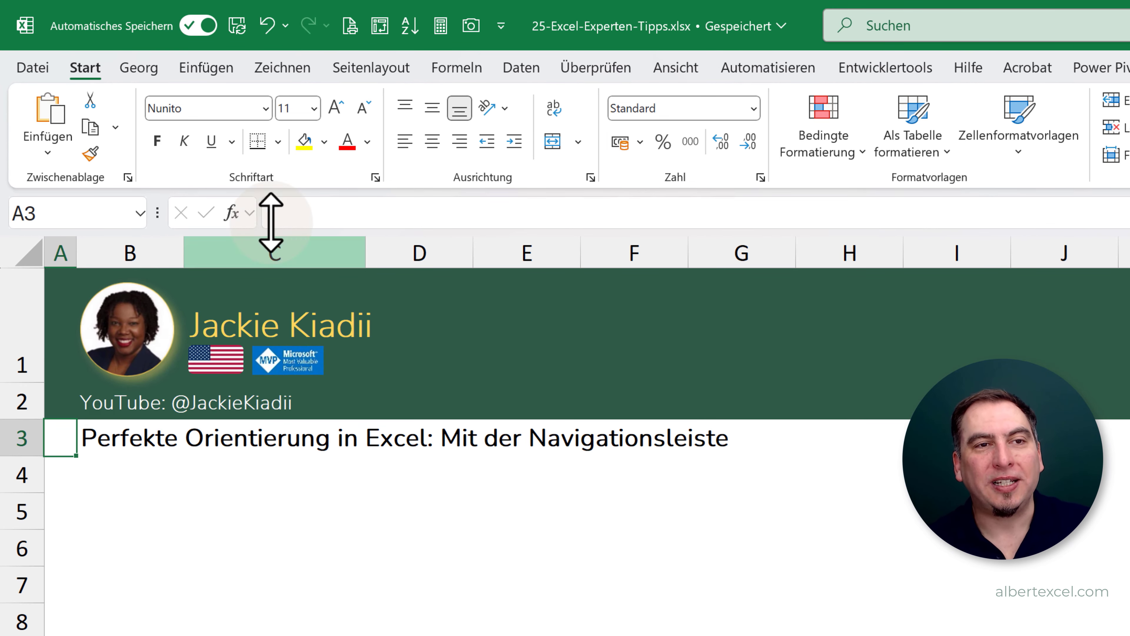
{"action": "left_click", "coordinate": [684, 67]}
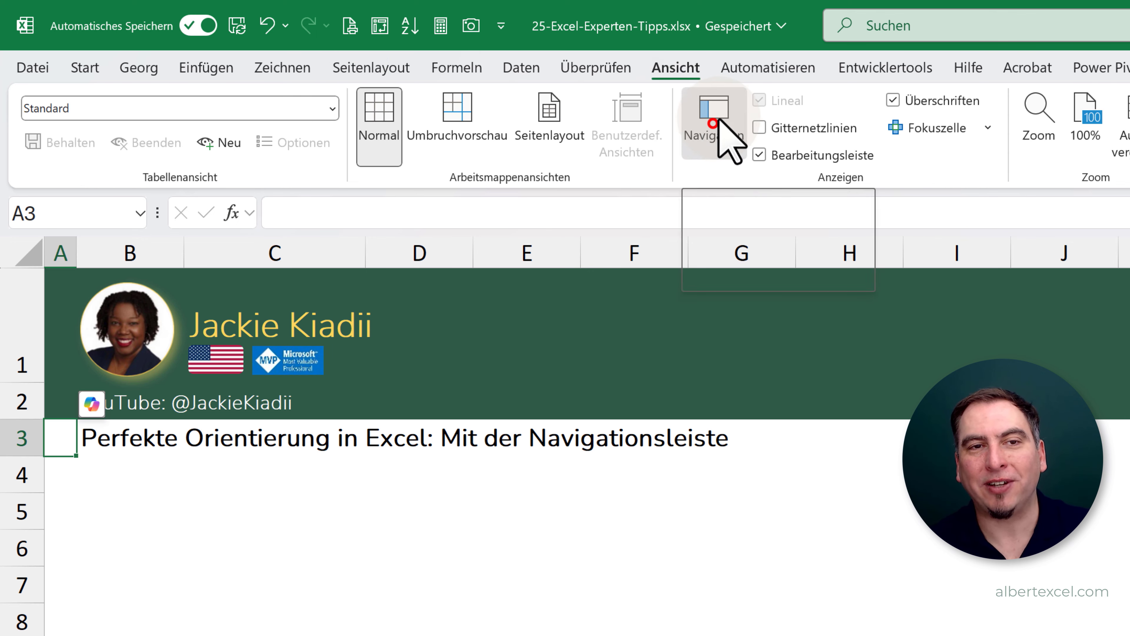
{"action": "left_click", "coordinate": [717, 120]}
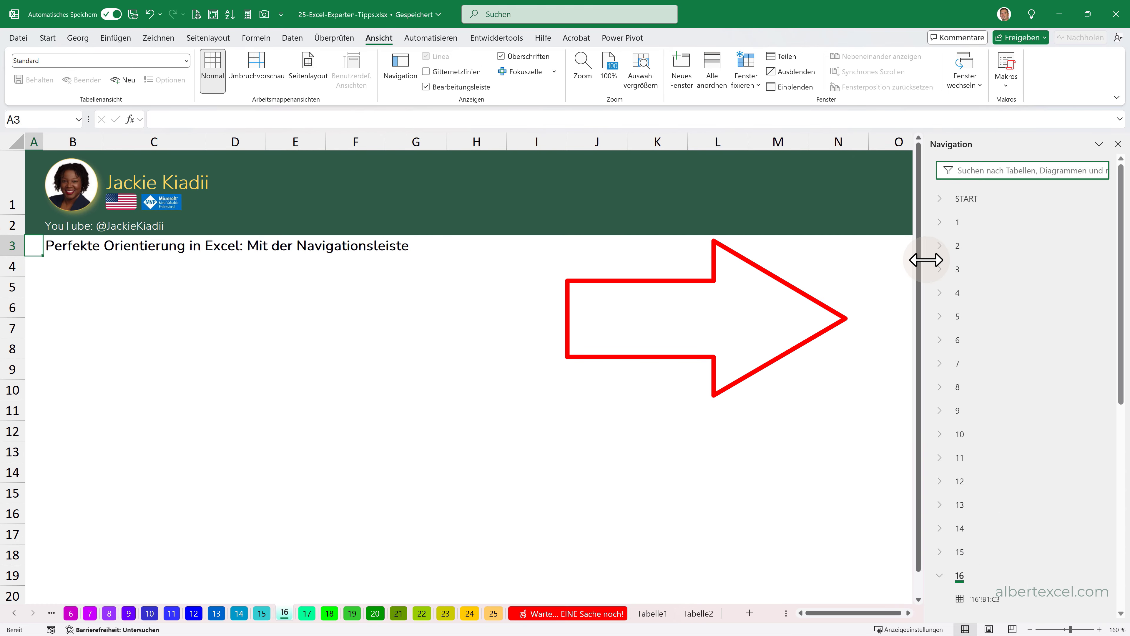
{"action": "left_click_drag", "start_coordinate": [924, 263], "coordinate": [547, 357]}
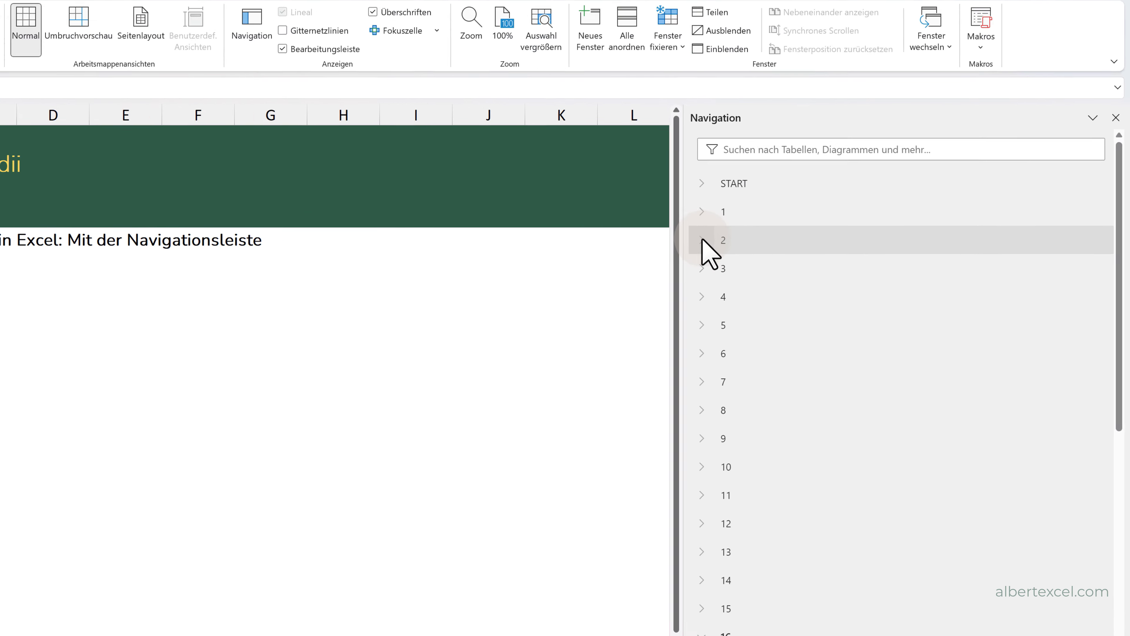
- Expand worksheets 2 and 4 in the Navigation pane, examine their listed ranges and graphics, and collapse worksheet 2 again
{"action": "left_click", "coordinate": [701, 239]}
{"action": "left_click", "coordinate": [770, 280]}
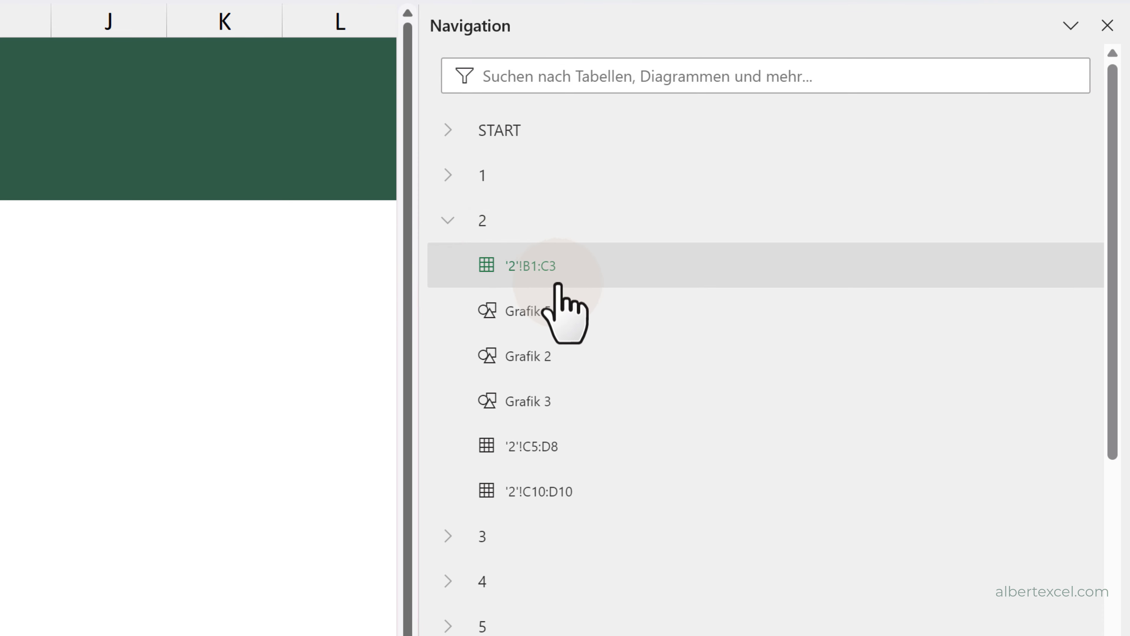
{"action": "left_click", "coordinate": [530, 309]}
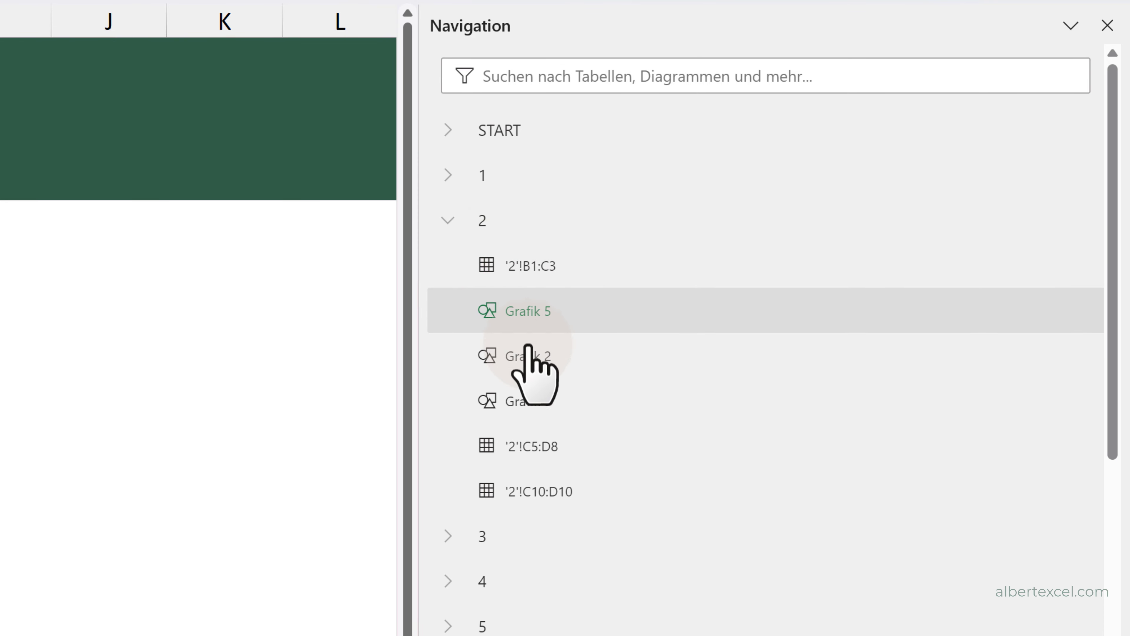
{"action": "left_click", "coordinate": [528, 497]}
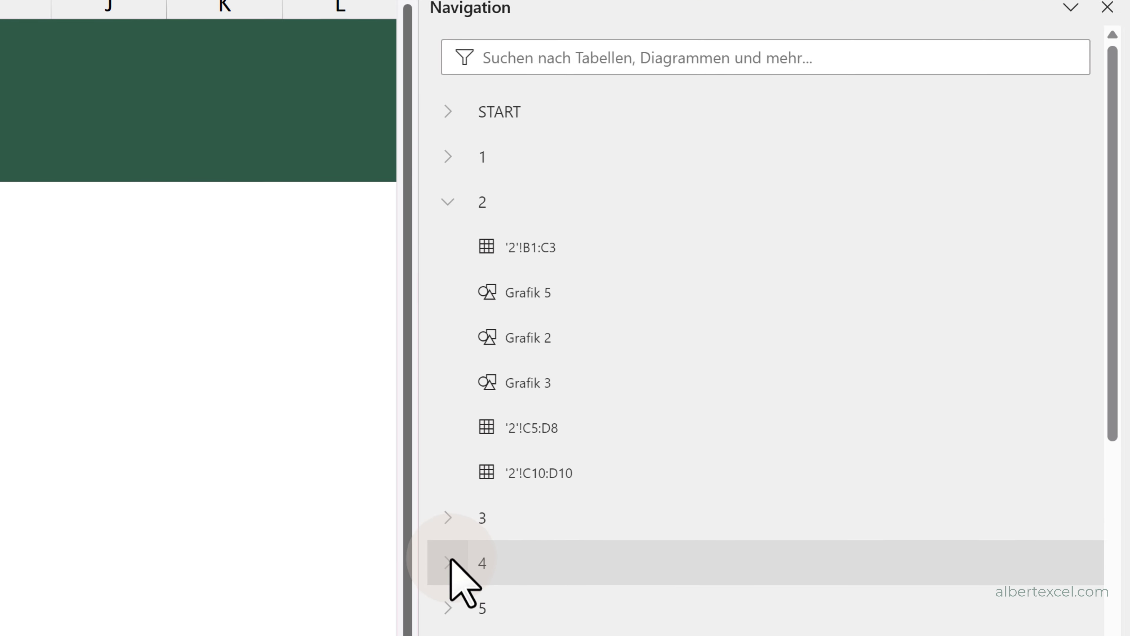
{"action": "left_click", "coordinate": [445, 587]}
{"action": "left_click", "coordinate": [493, 529]}
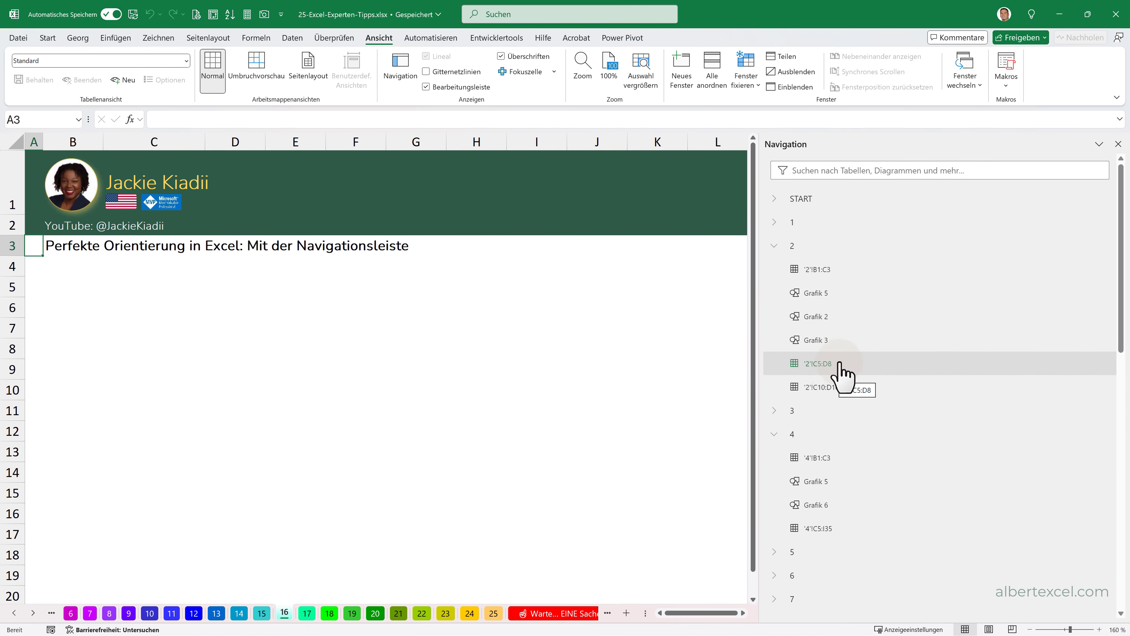
{"action": "left_click", "coordinate": [774, 245]}
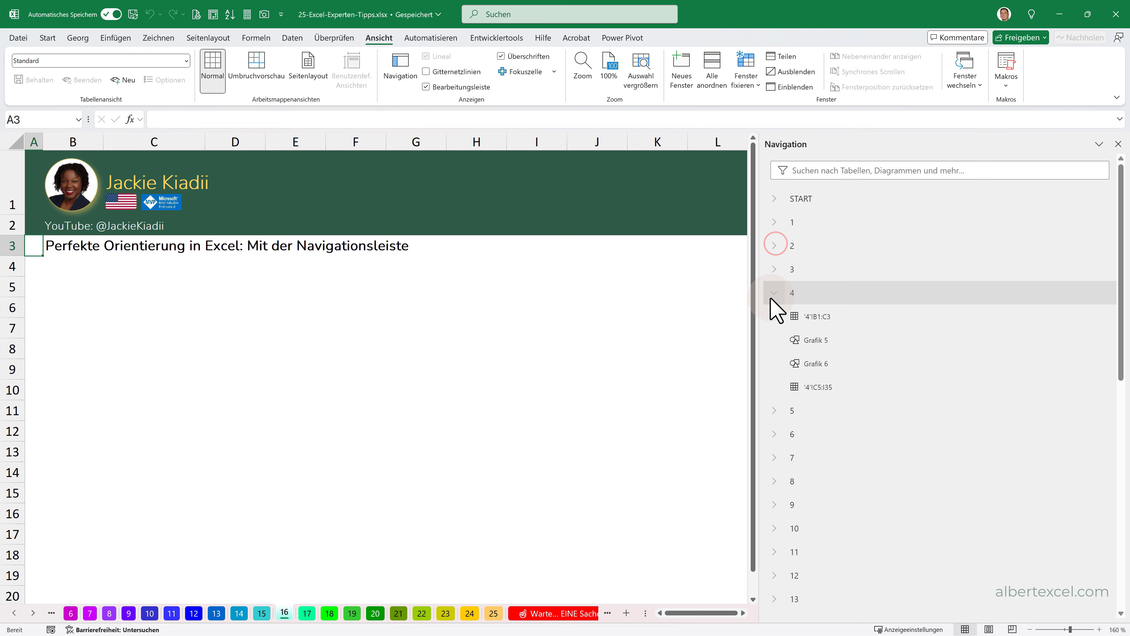
- Close the Navigation pane and switch to worksheet 17 about the TEIL function with arrays
{"action": "left_click", "coordinate": [1118, 144]}
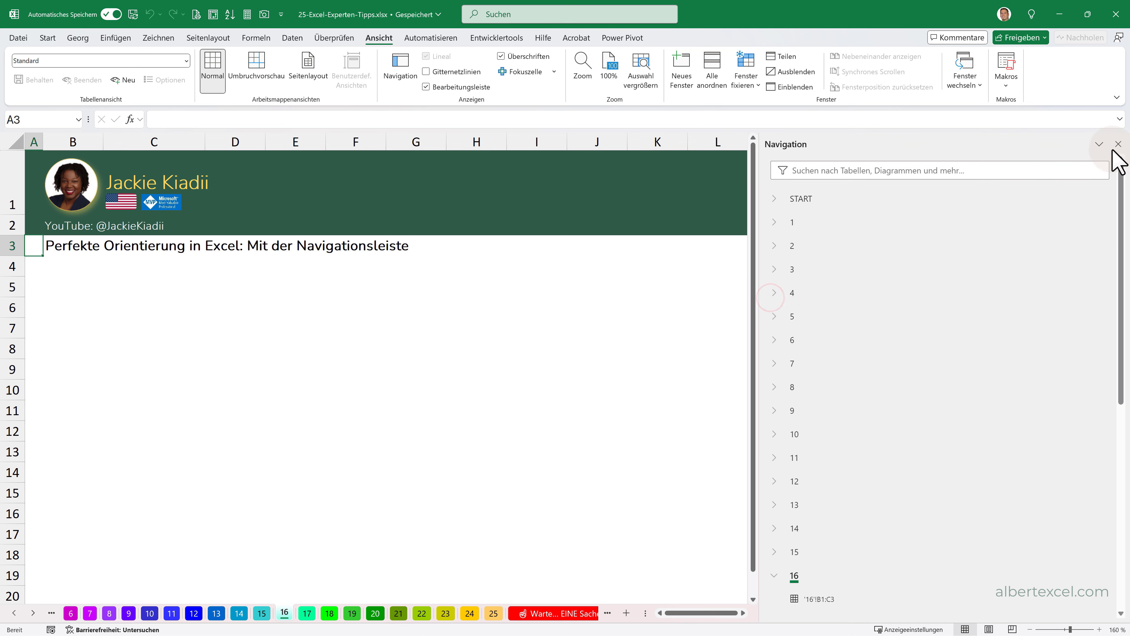
{"action": "left_click", "coordinate": [44, 39]}
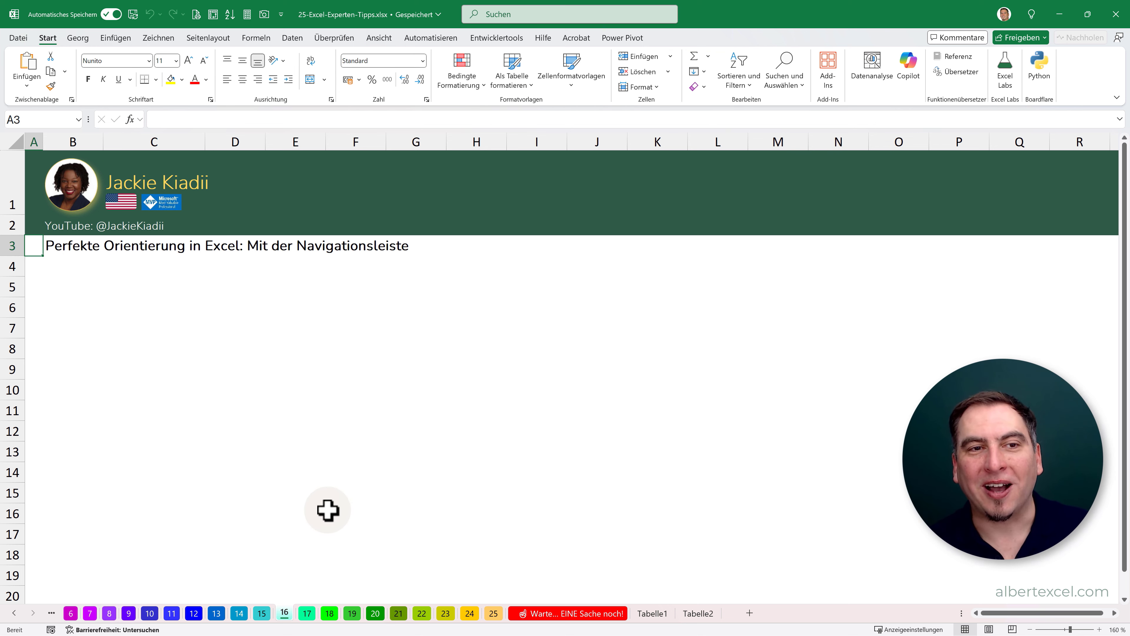
{"action": "left_click", "coordinate": [307, 613]}
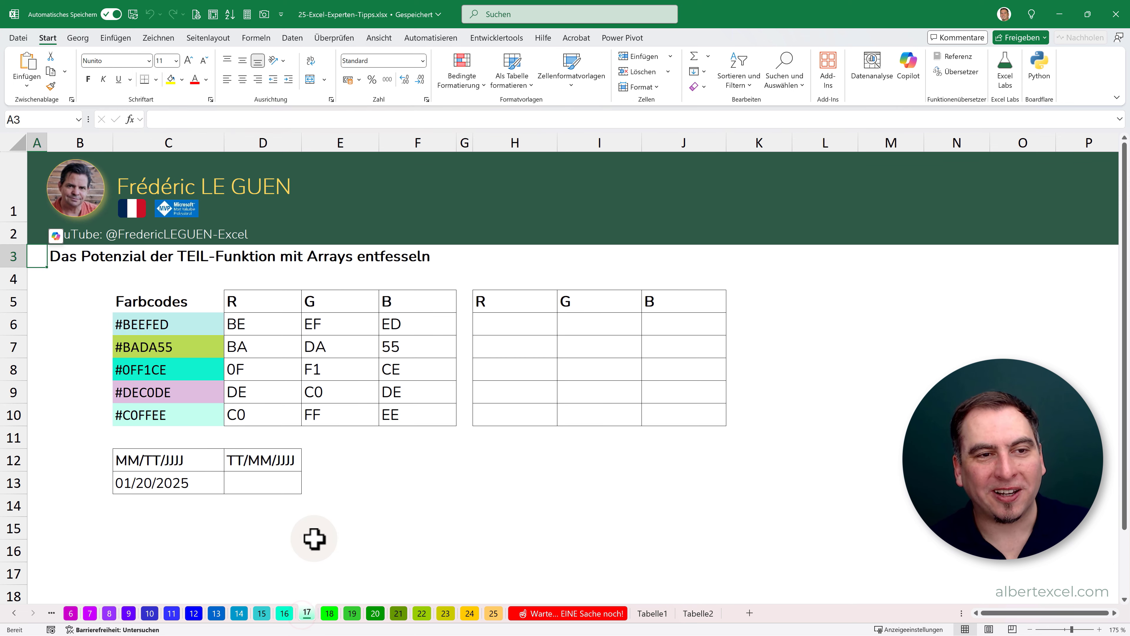
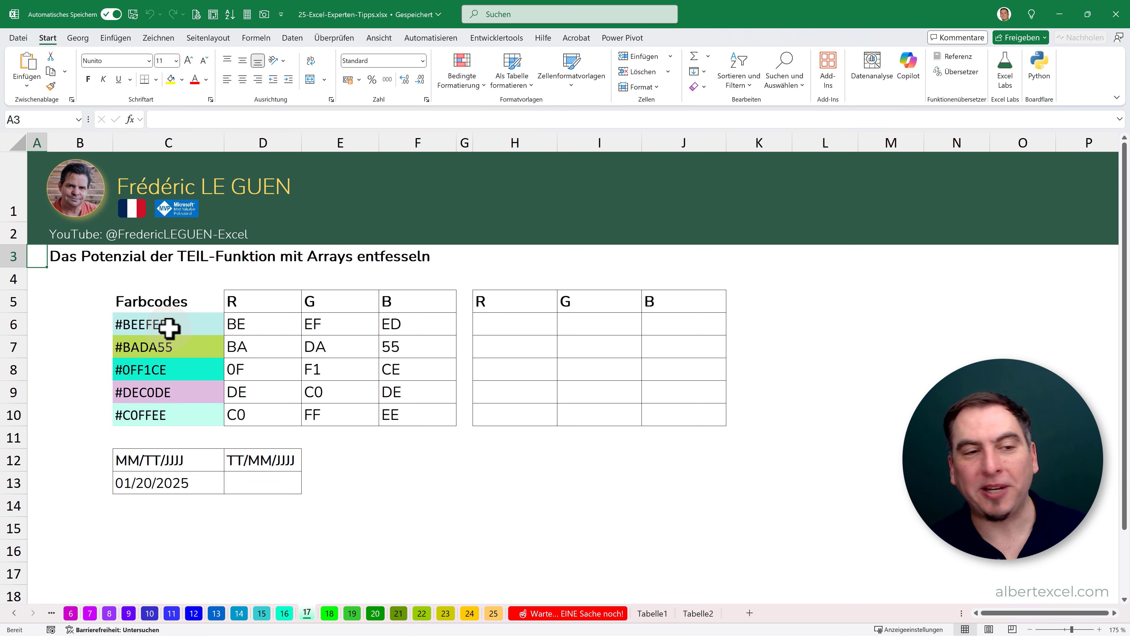
- Check the custom fill colour values of the first colour code in C6 and leave the colour unchanged
{"action": "left_click", "coordinate": [168, 327]}
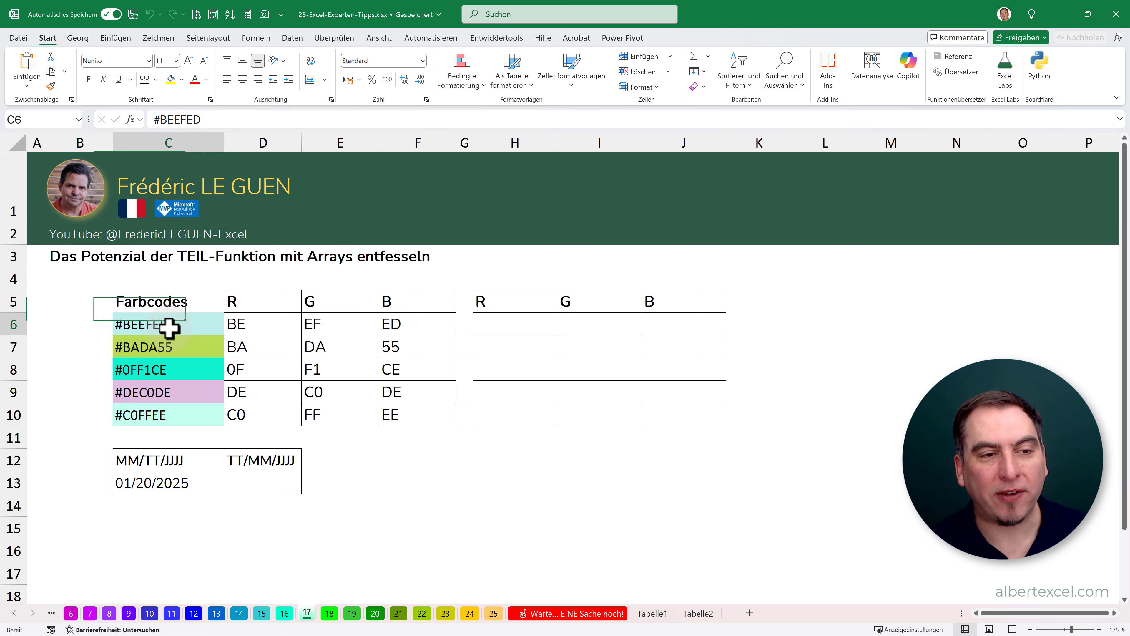
{"action": "left_click", "coordinate": [182, 81]}
{"action": "left_click", "coordinate": [201, 340]}
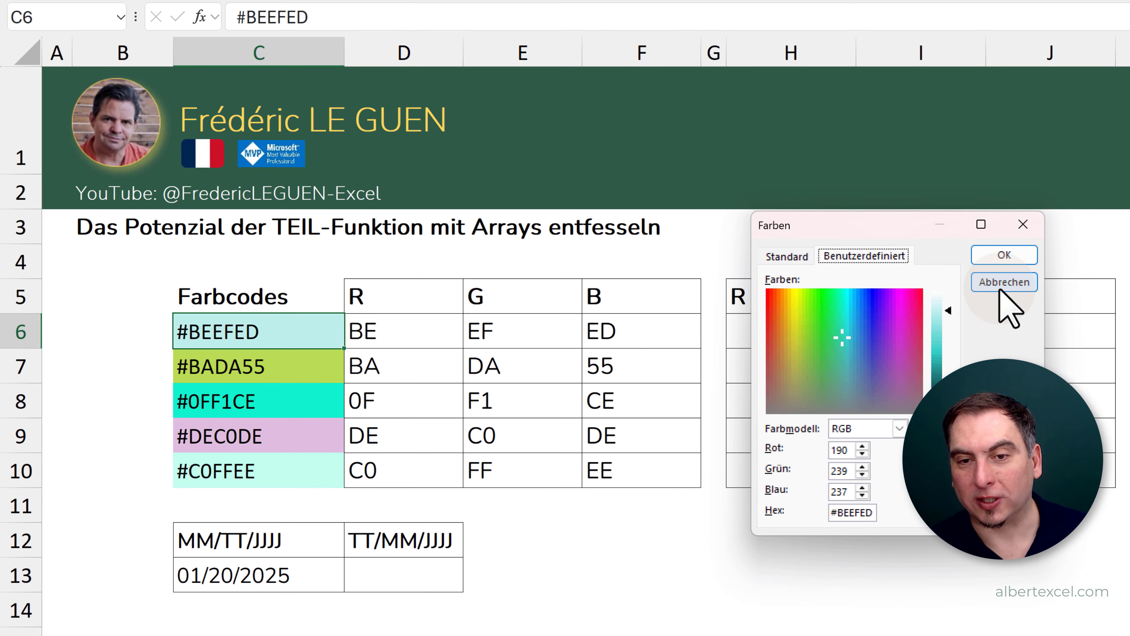
{"action": "left_click", "coordinate": [1003, 284]}
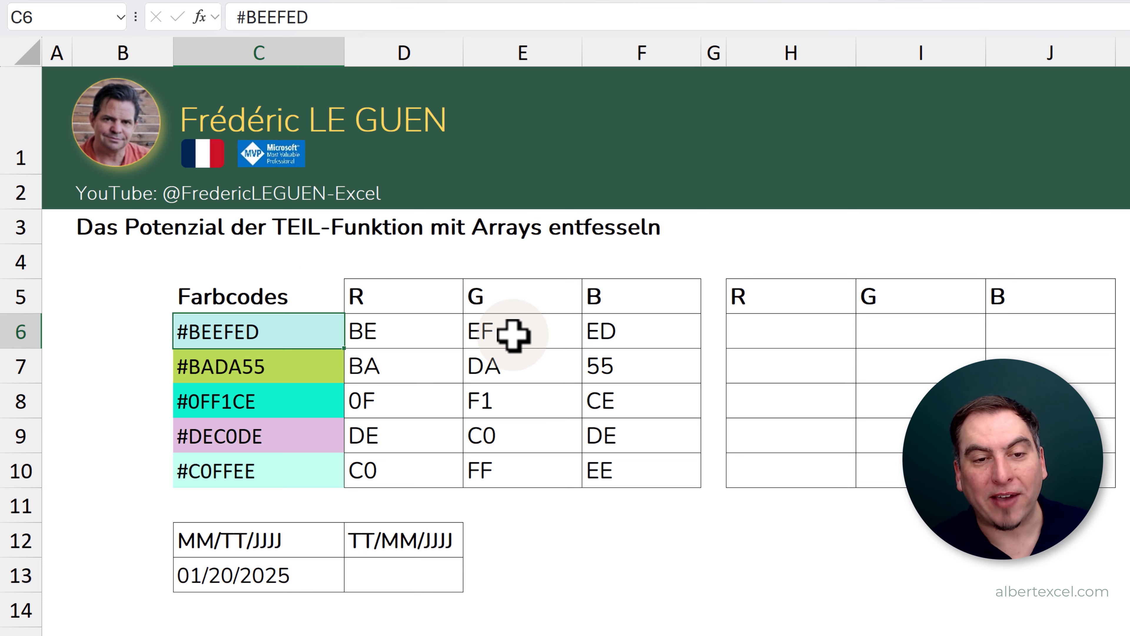
- Examine the existing formulas in D6, E6 and F6 that split the first colour code into R, G and B
{"action": "left_click", "coordinate": [430, 334]}
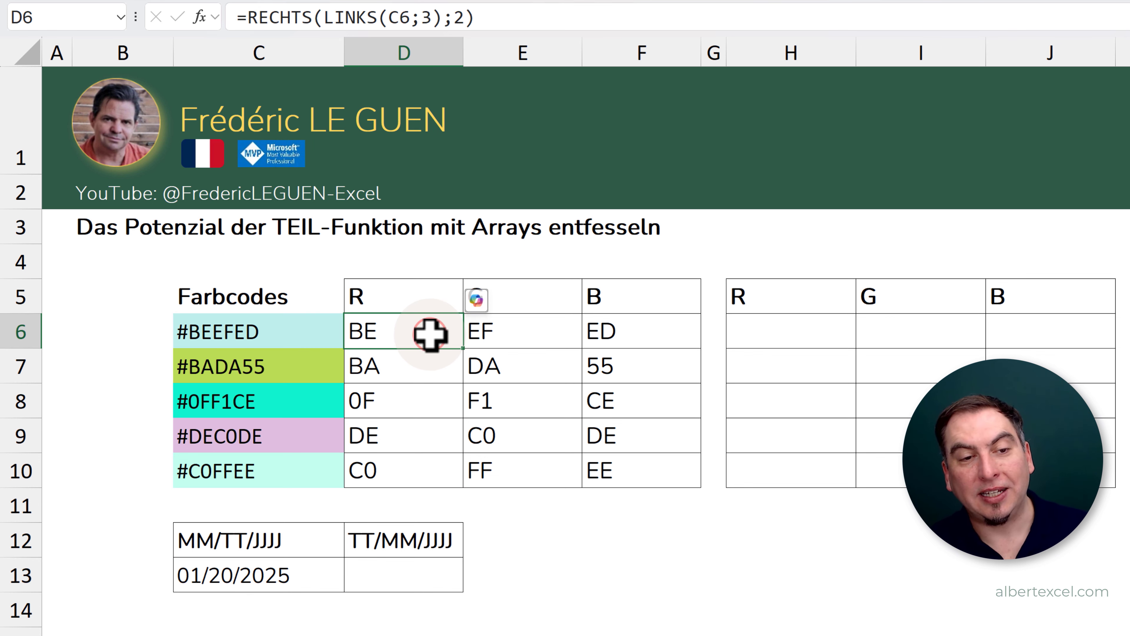
{"action": "key", "text": "F2"}
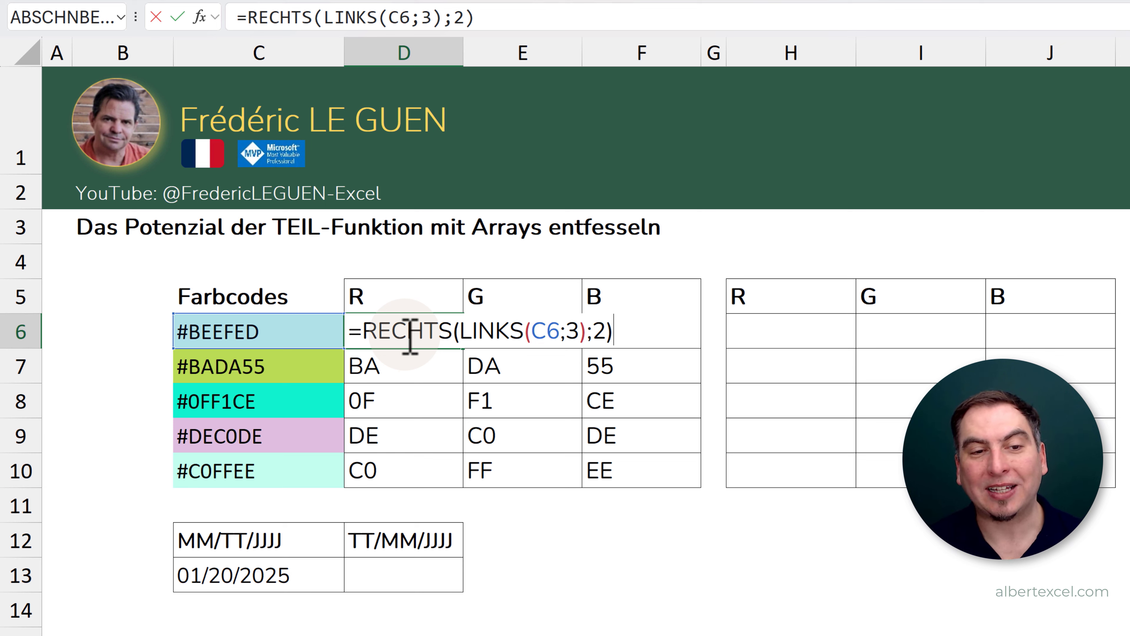
{"action": "key", "text": "Escape"}
{"action": "left_click", "coordinate": [516, 330]}
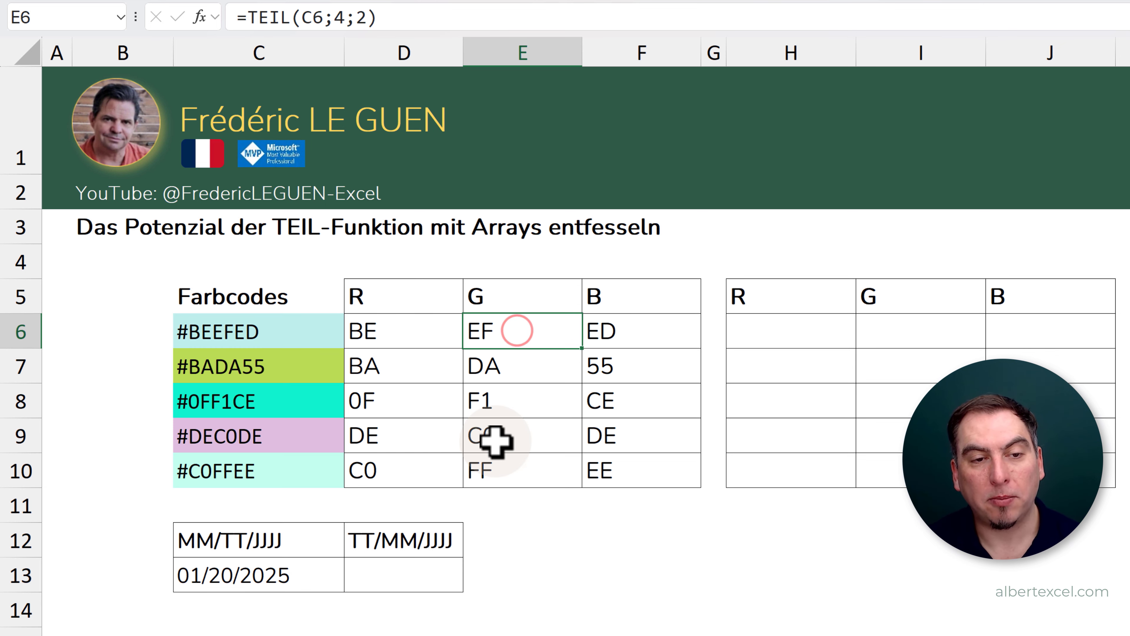
{"action": "key", "text": "F2"}
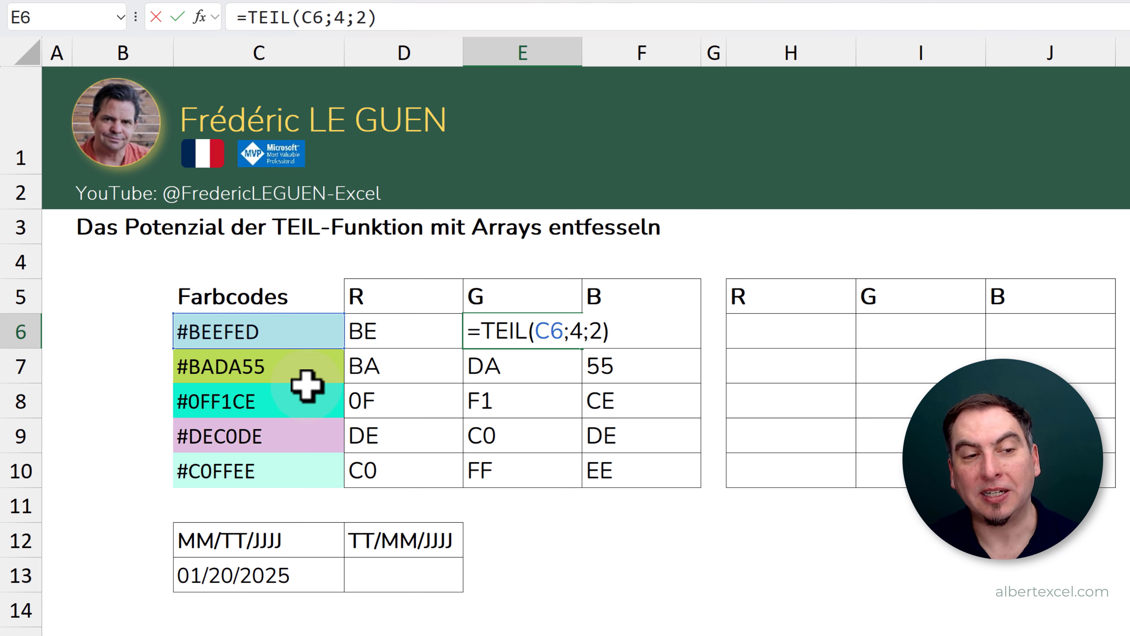
{"action": "key", "text": "Escape"}
{"action": "left_click", "coordinate": [603, 327]}
{"action": "key", "text": "F2"}
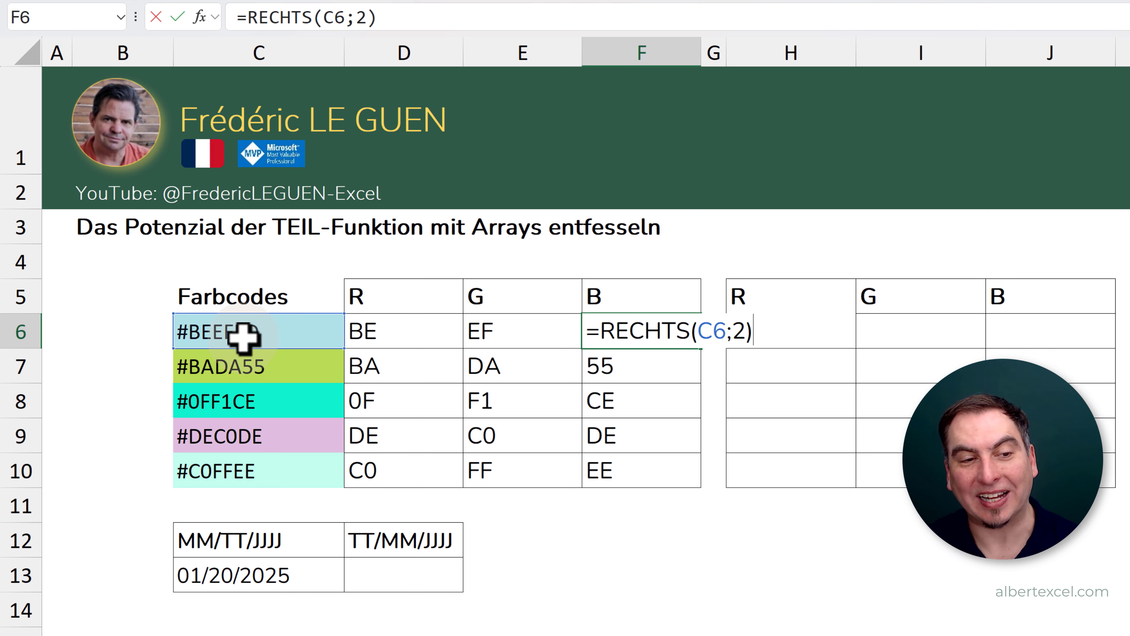
{"action": "key", "text": "Escape"}
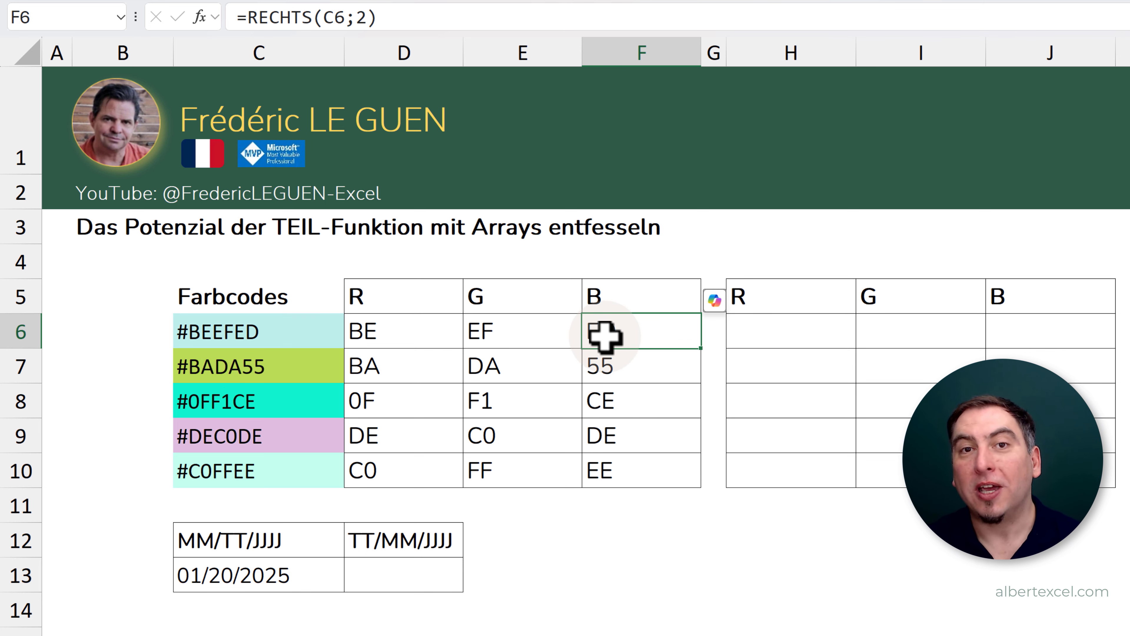
- Enter the formula =TEIL(C6;{2;4;6};2) in H6 of the empty RGB table
{"action": "left_click", "coordinate": [758, 331]}
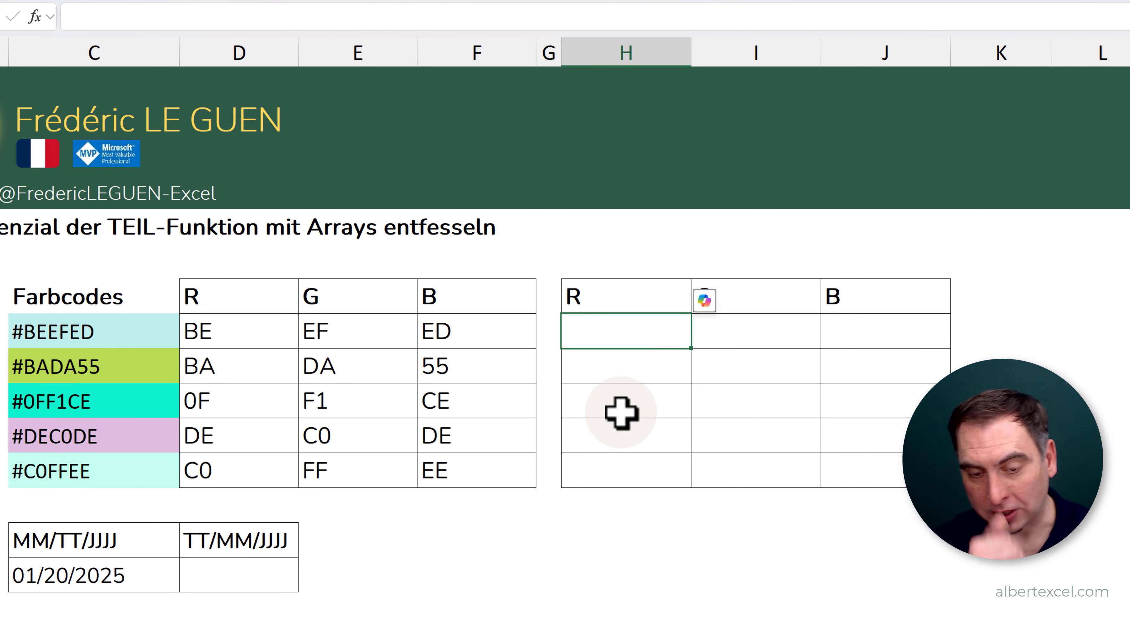
{"action": "type", "text": "="}
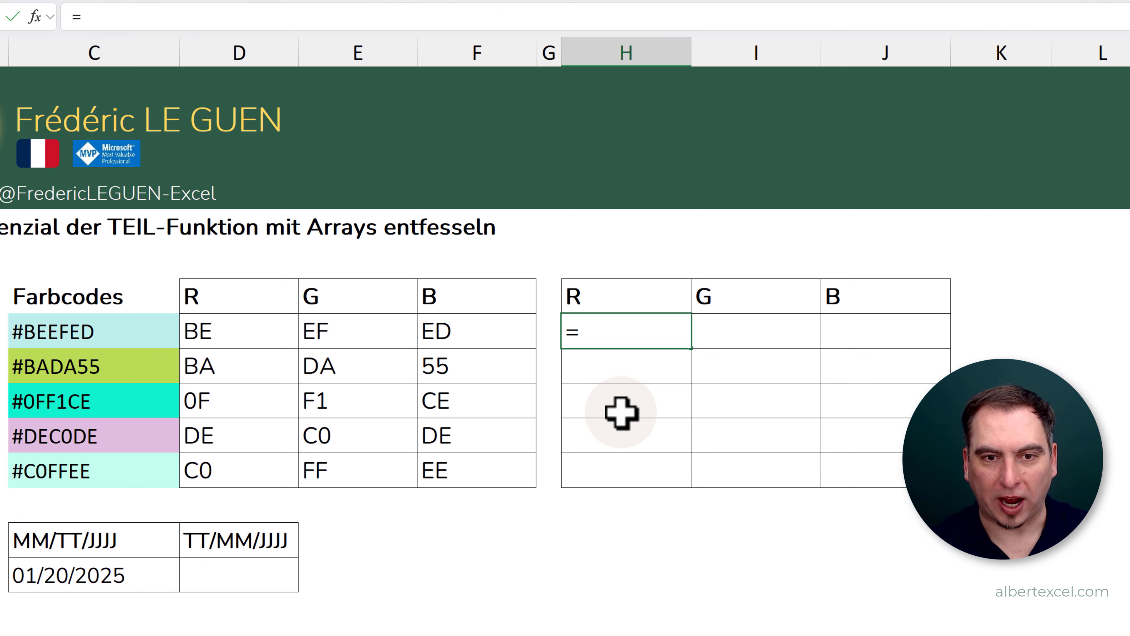
{"action": "type", "text": "TEIL("}
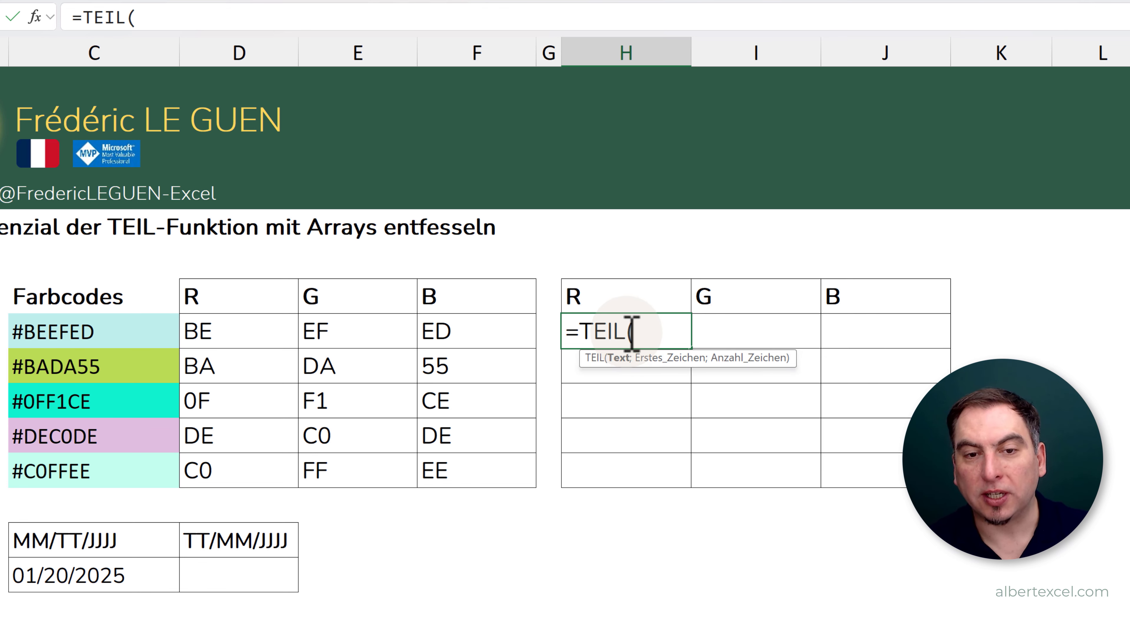
{"action": "left_click", "coordinate": [118, 329]}
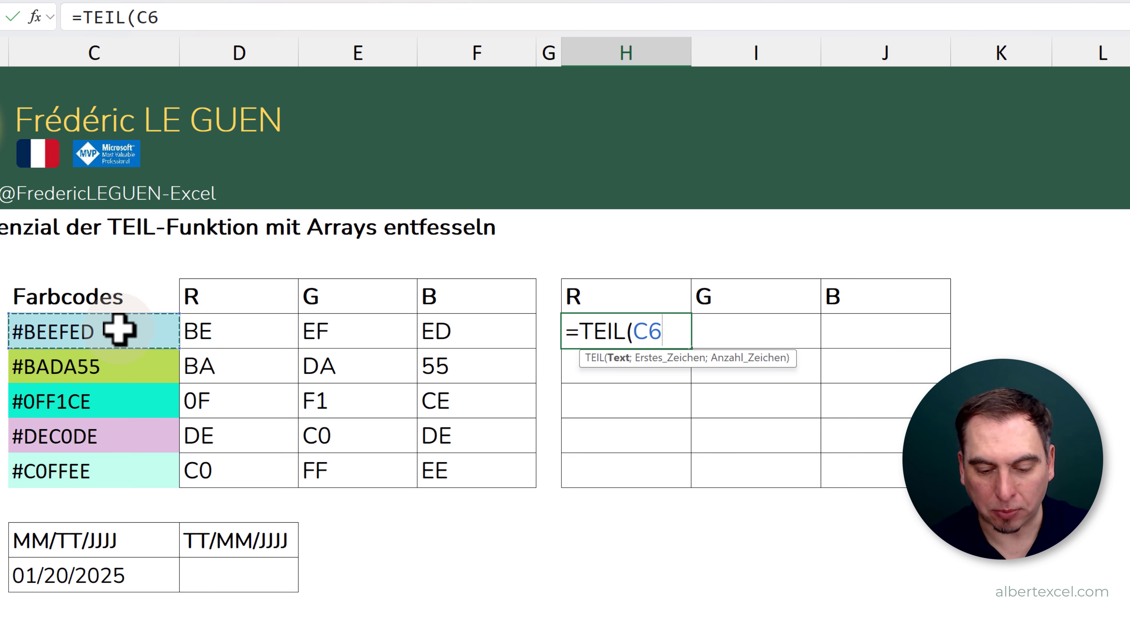
{"action": "type", "text": ";"}
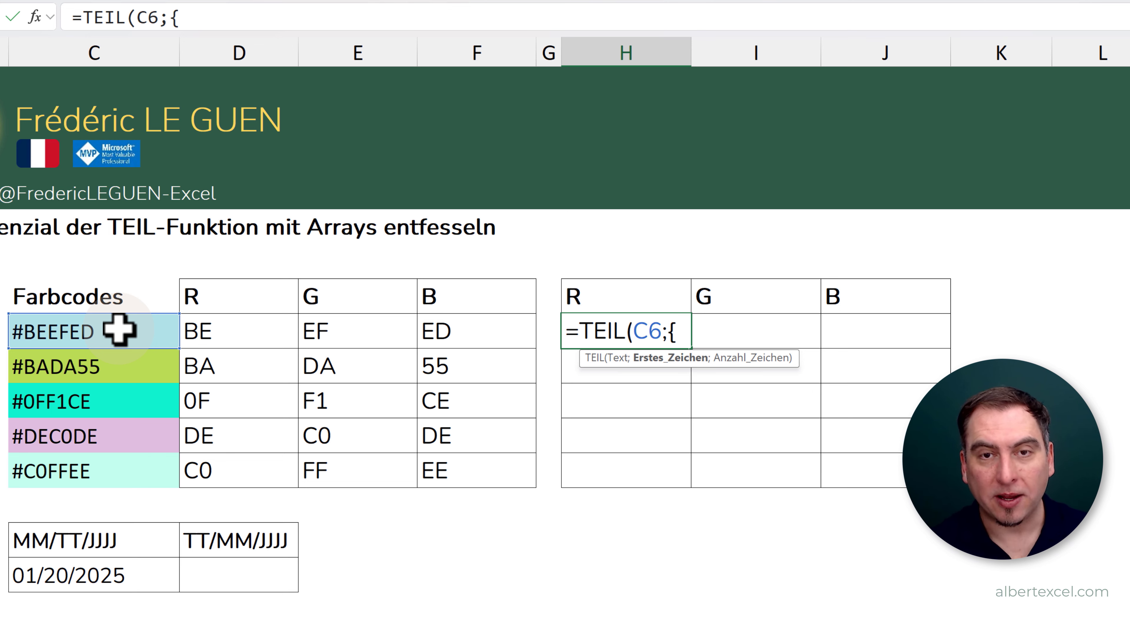
{"action": "type", "text": "{2;4;6"}
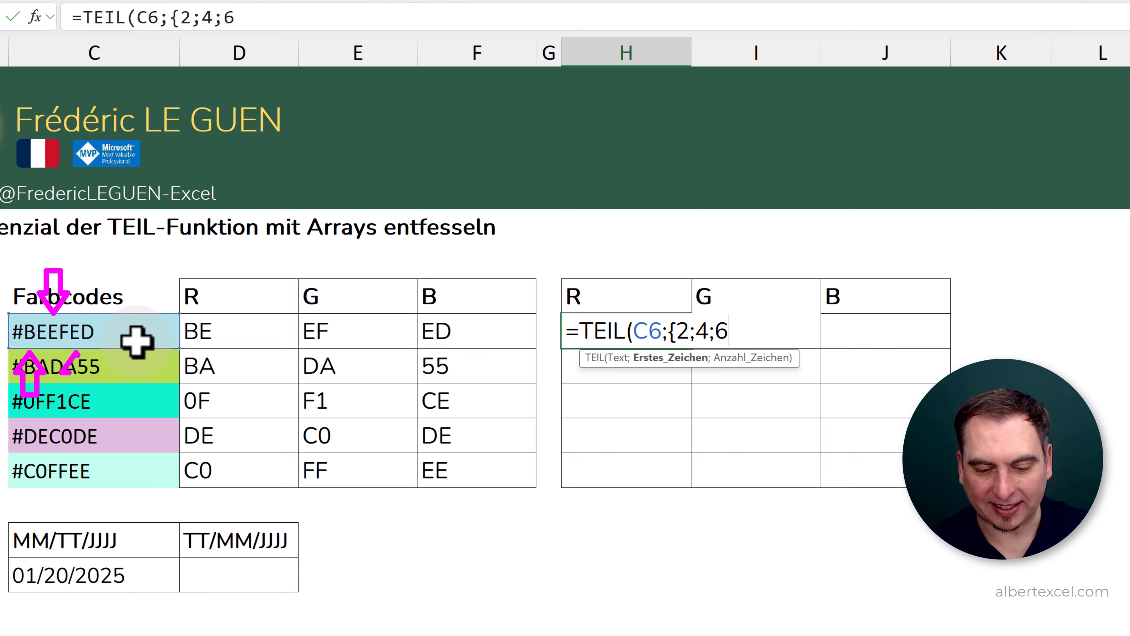
{"action": "type", "text": ";2"}
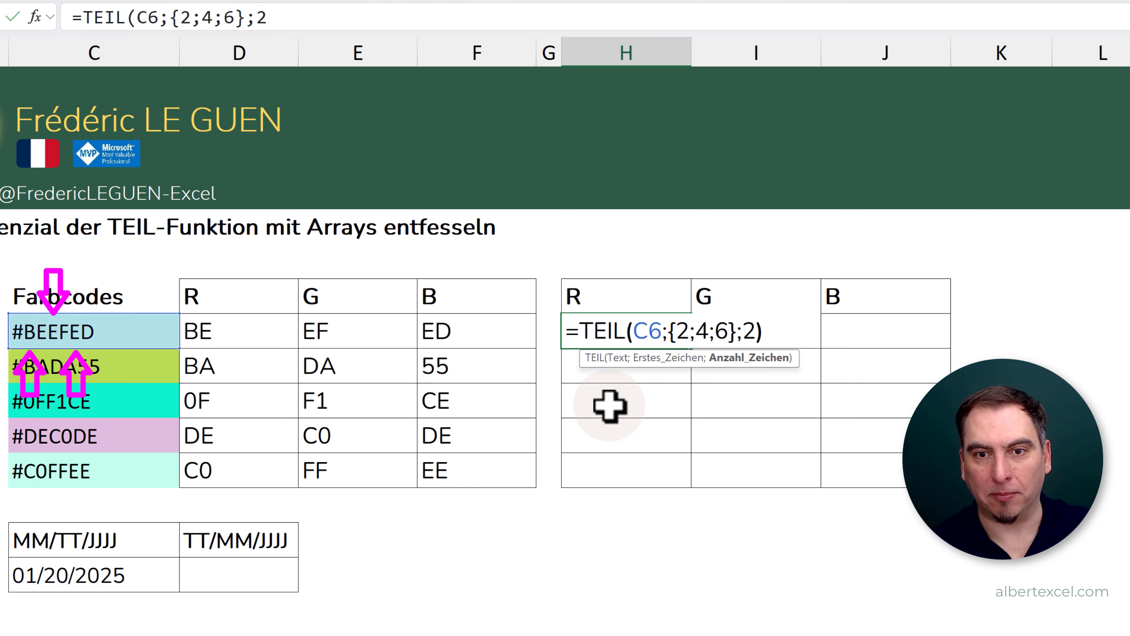
{"action": "key", "text": "Return"}
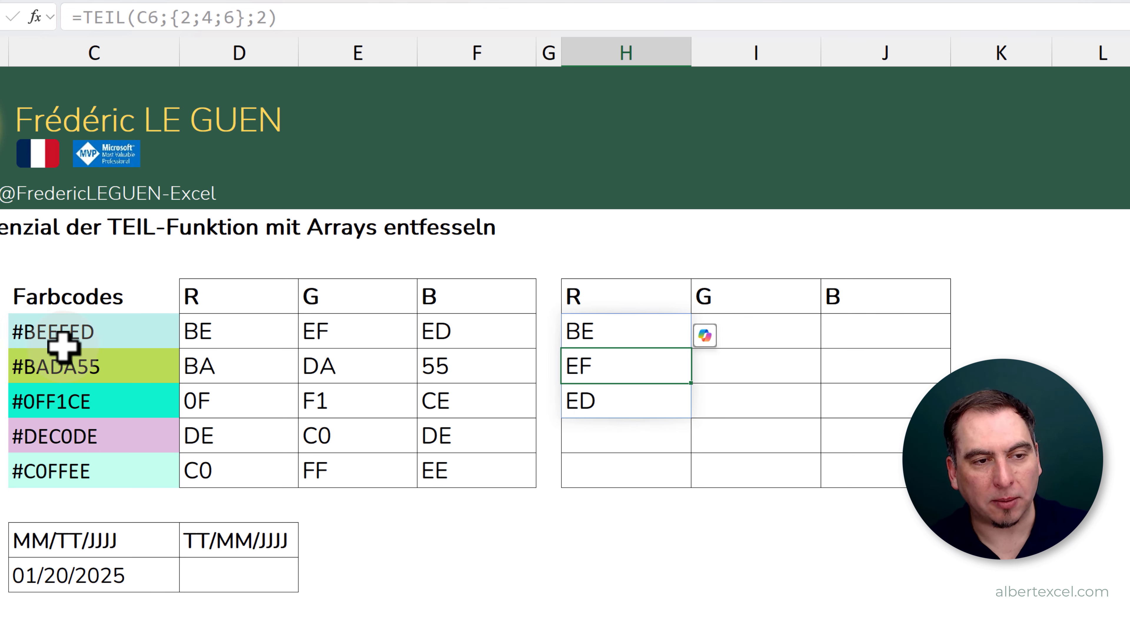
- Wrap the H6 formula in ZUZEILE so it reads =ZUZEILE(TEIL(C6;{2;4;6};2))
{"action": "left_click", "coordinate": [607, 336]}
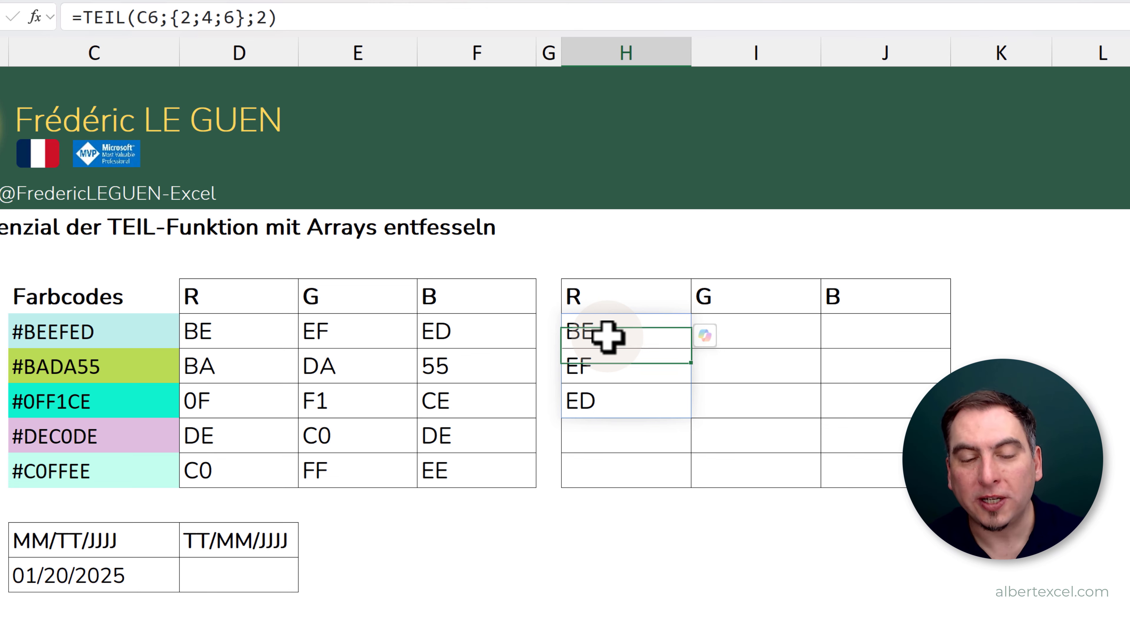
{"action": "double_click", "coordinate": [637, 323]}
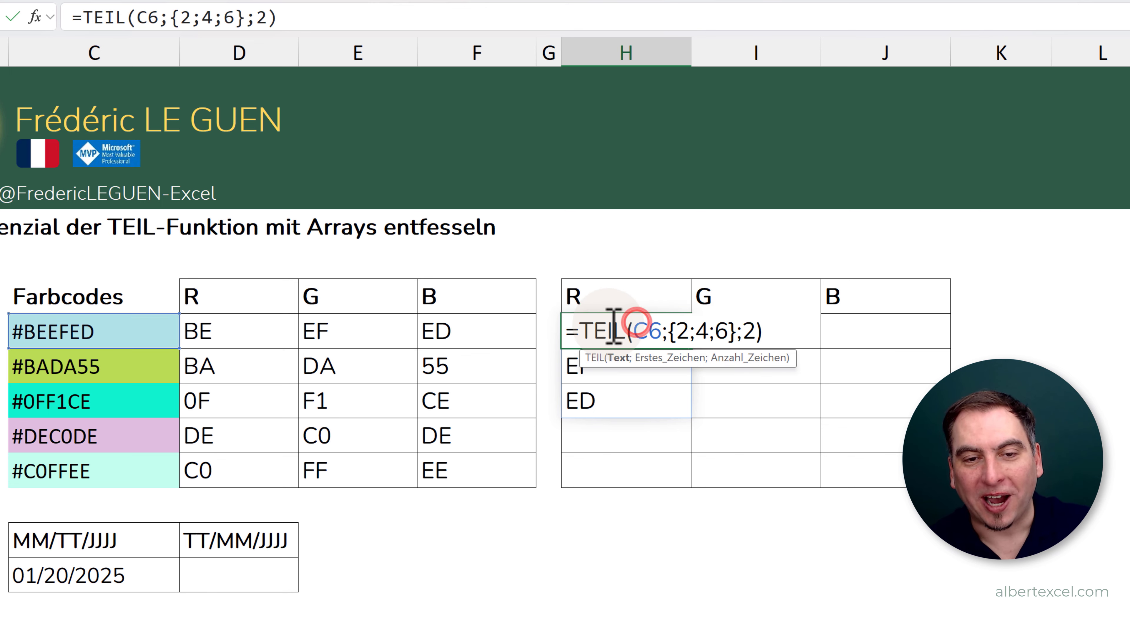
{"action": "left_click", "coordinate": [578, 332]}
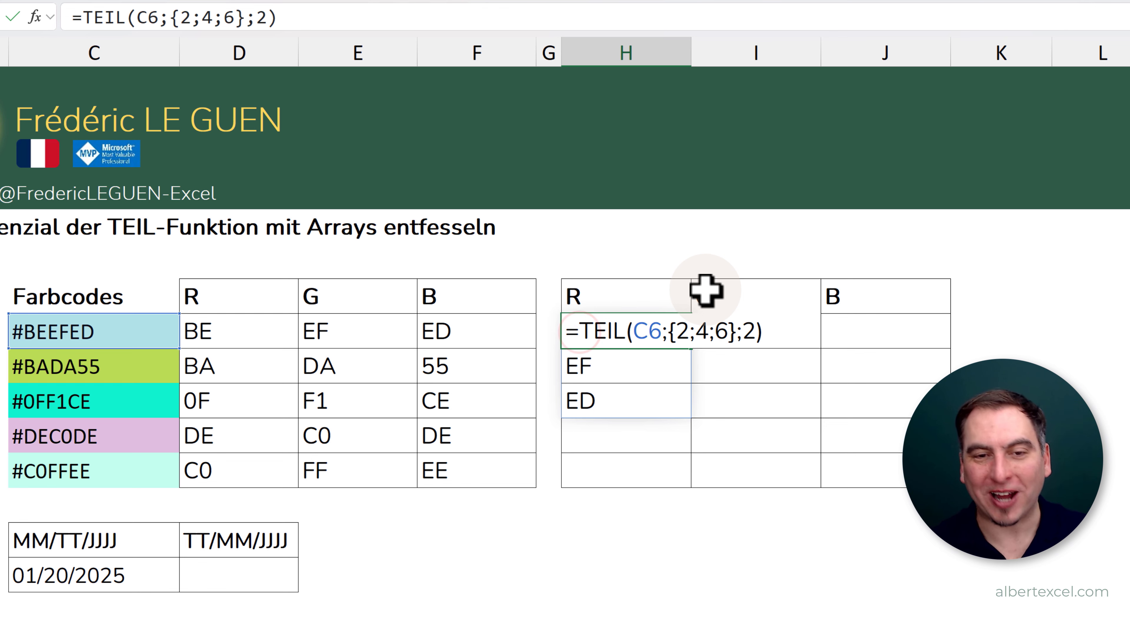
{"action": "type", "text": "ZUZEILE("}
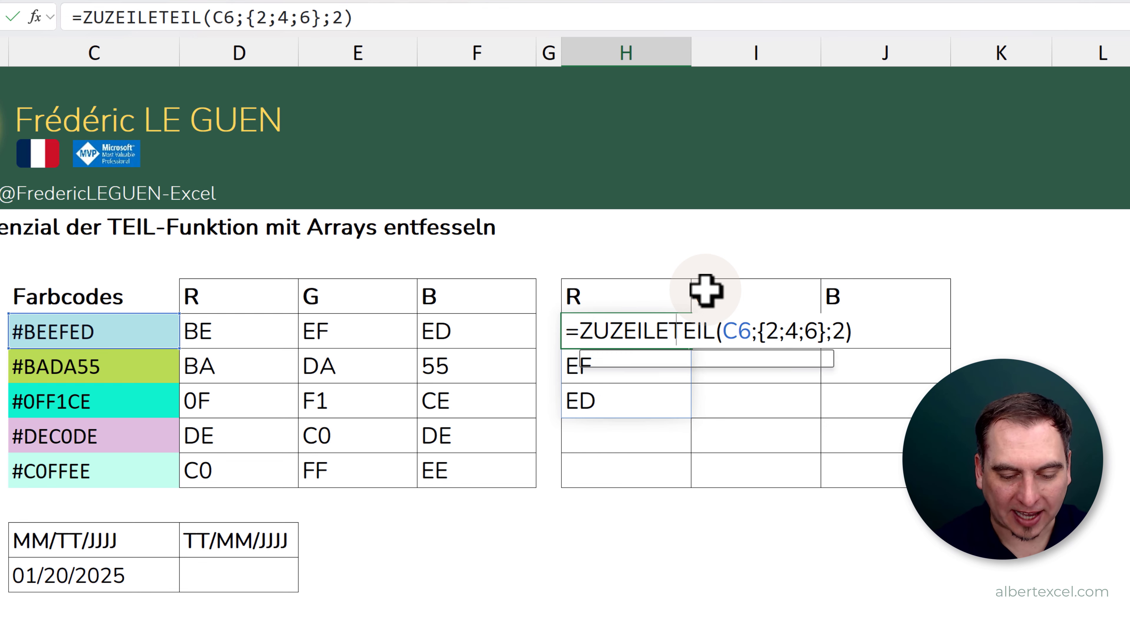
{"action": "left_click", "coordinate": [370, 15]}
{"action": "type", "text": ")"}
{"action": "key", "text": "Return"}
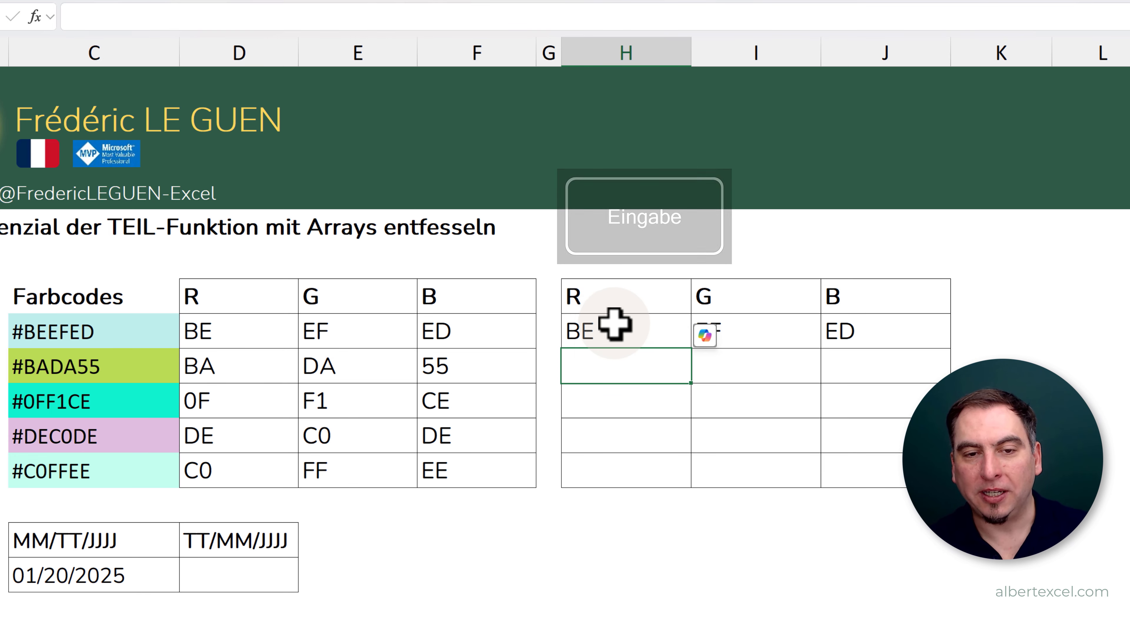
- Fill the H6 formula down to row 10 for the remaining colour codes and review the copied formulas
{"action": "left_click_drag", "start_coordinate": [603, 326], "coordinate": [945, 347]}
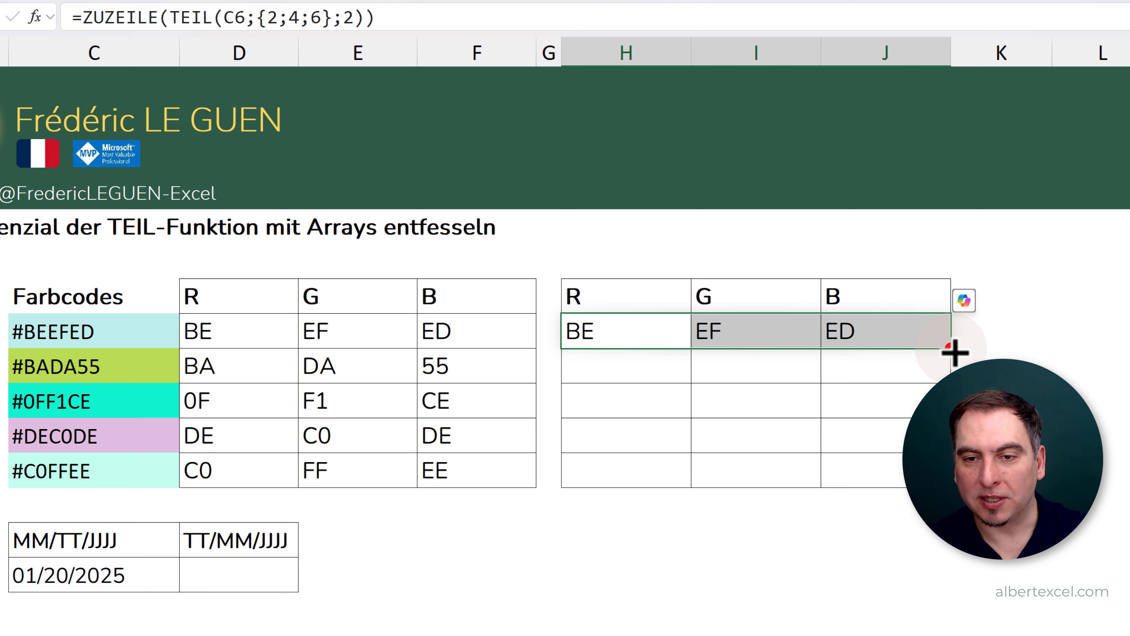
{"action": "double_click", "coordinate": [952, 352]}
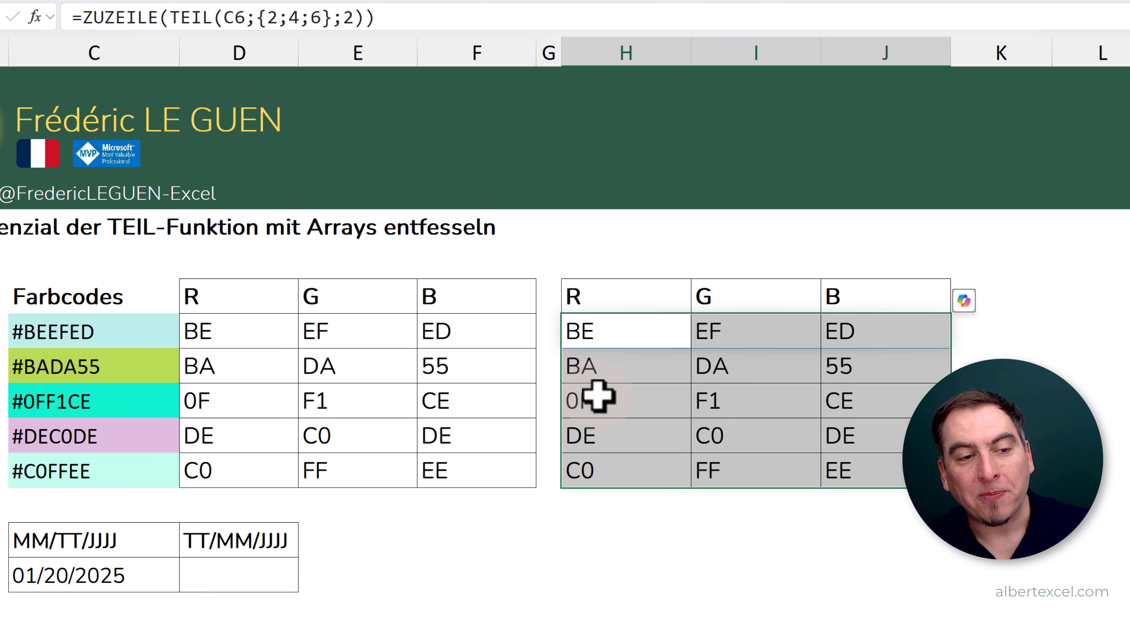
{"action": "left_click", "coordinate": [625, 396]}
{"action": "left_click", "coordinate": [771, 406]}
{"action": "left_click", "coordinate": [871, 398]}
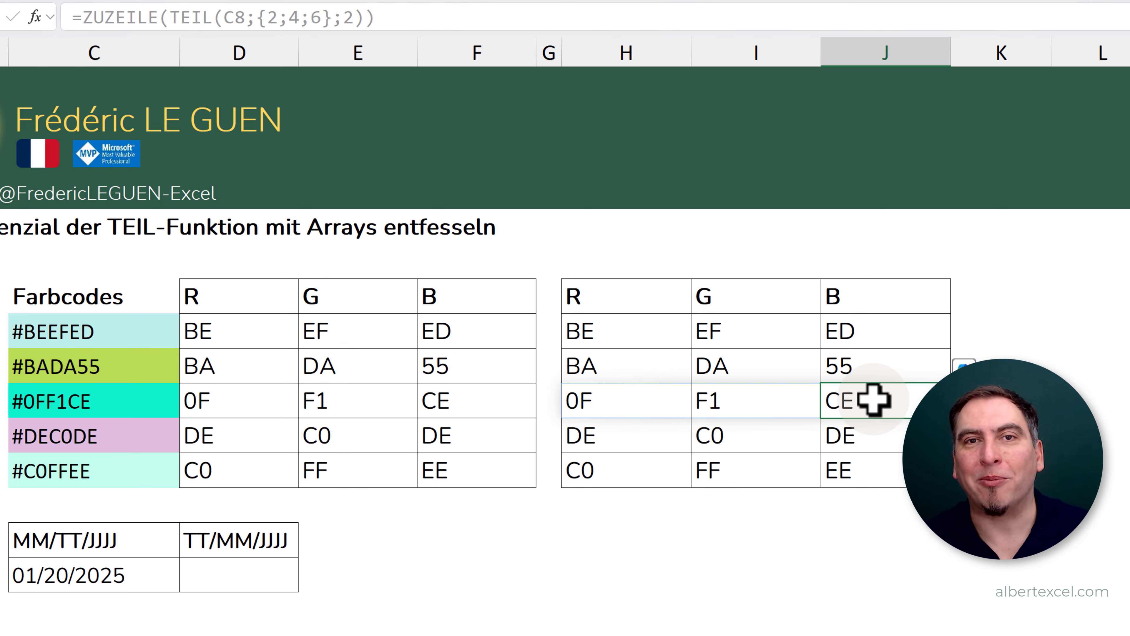
{"action": "double_click", "coordinate": [647, 331]}
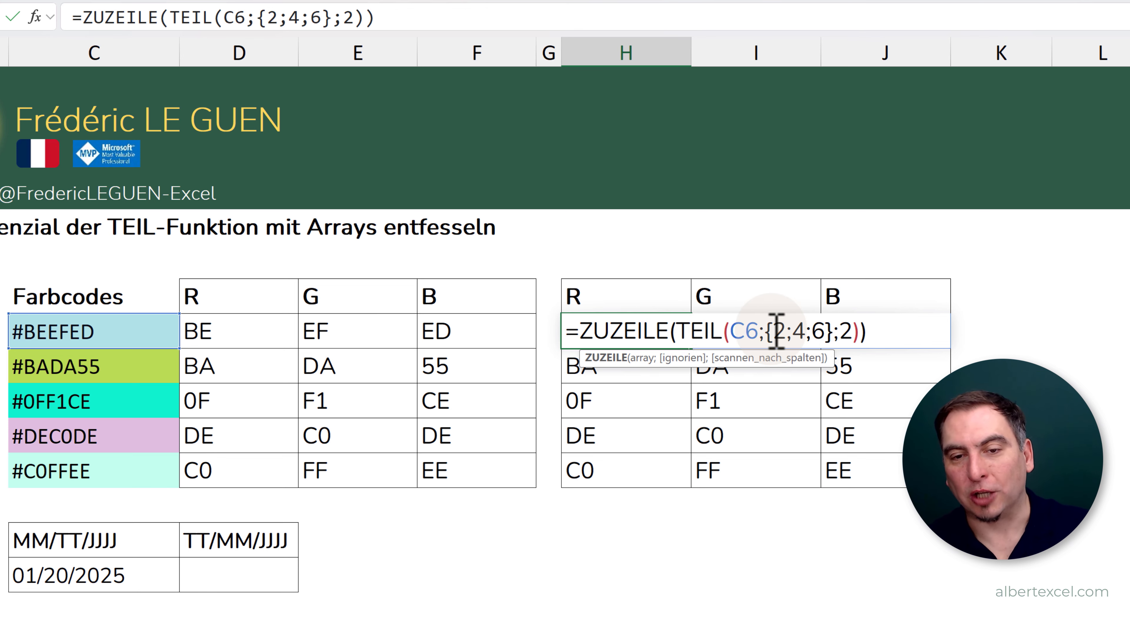
{"action": "key", "text": "Escape"}
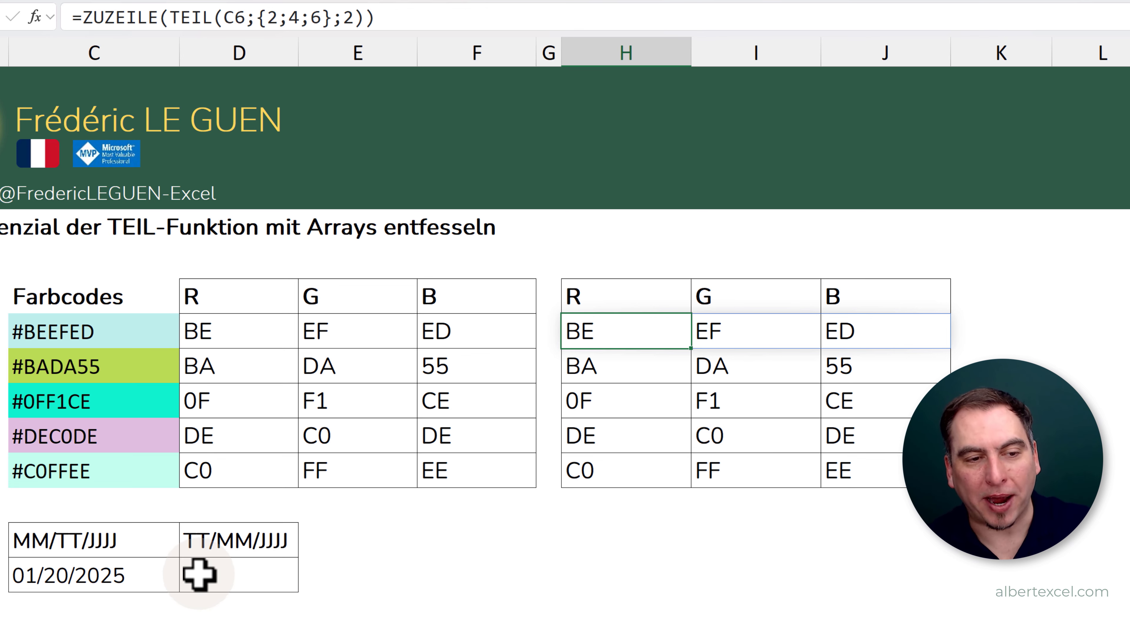
- Enter the formula =TEIL(C13;{4;1;7};{2;2;4}) in D13 to extract day, month and year from the US date
{"action": "left_click", "coordinate": [252, 574]}
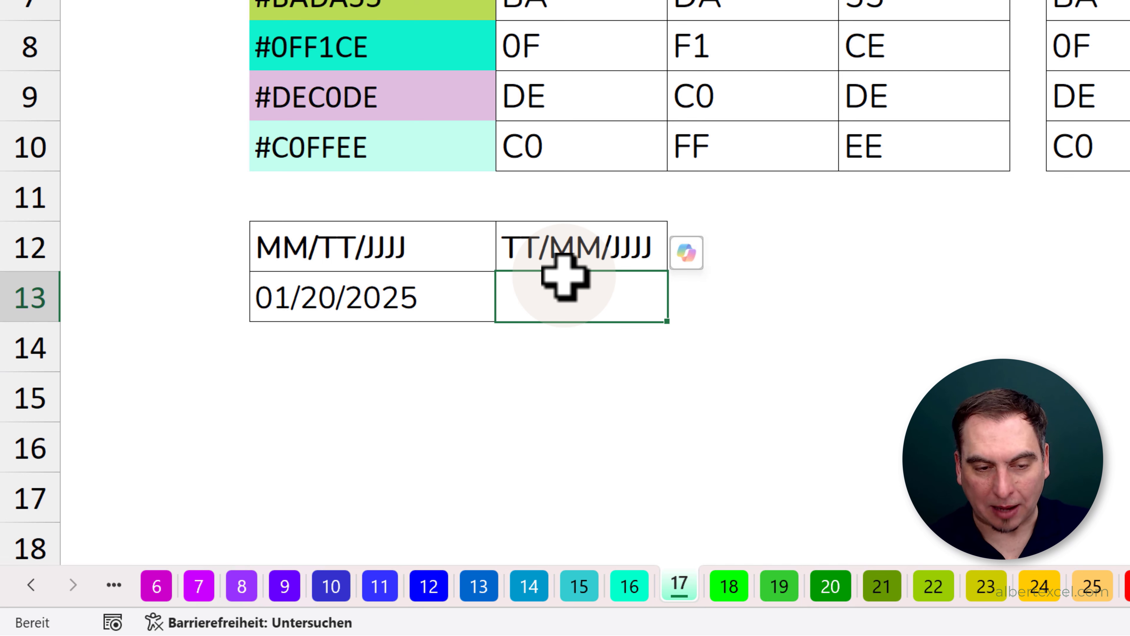
{"action": "type", "text": "="}
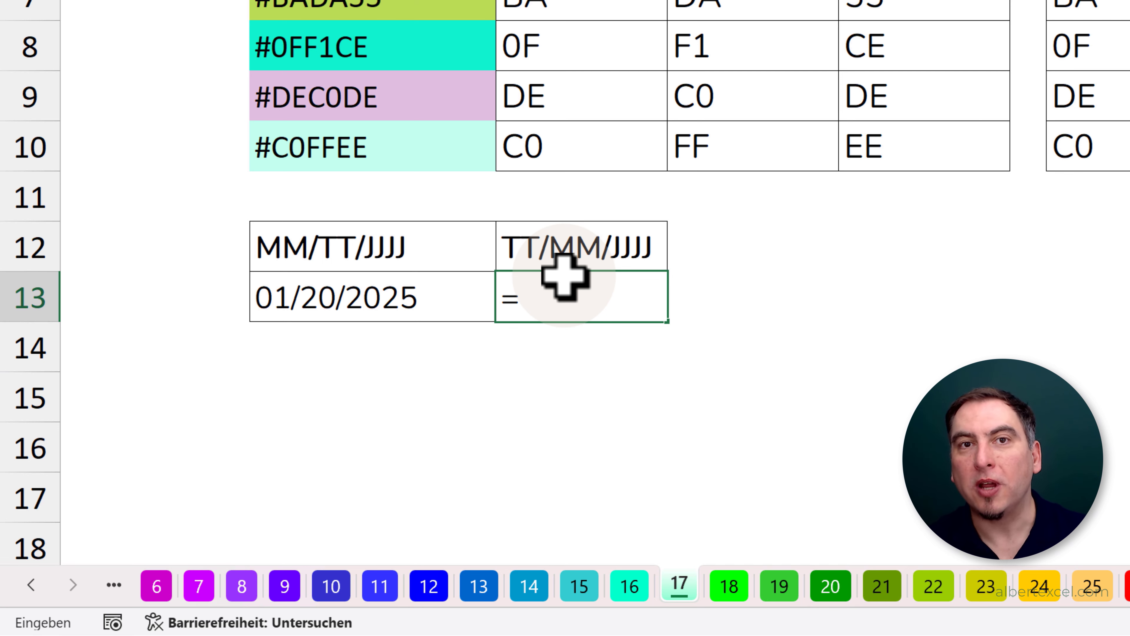
{"action": "type", "text": "TEIL"}
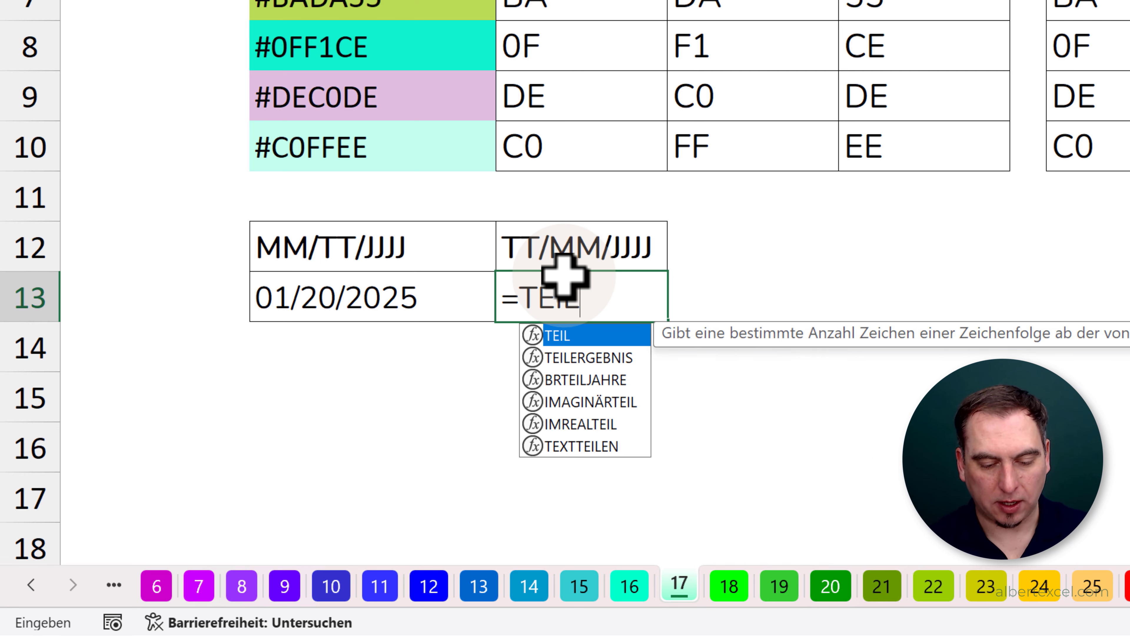
{"action": "type", "text": "("}
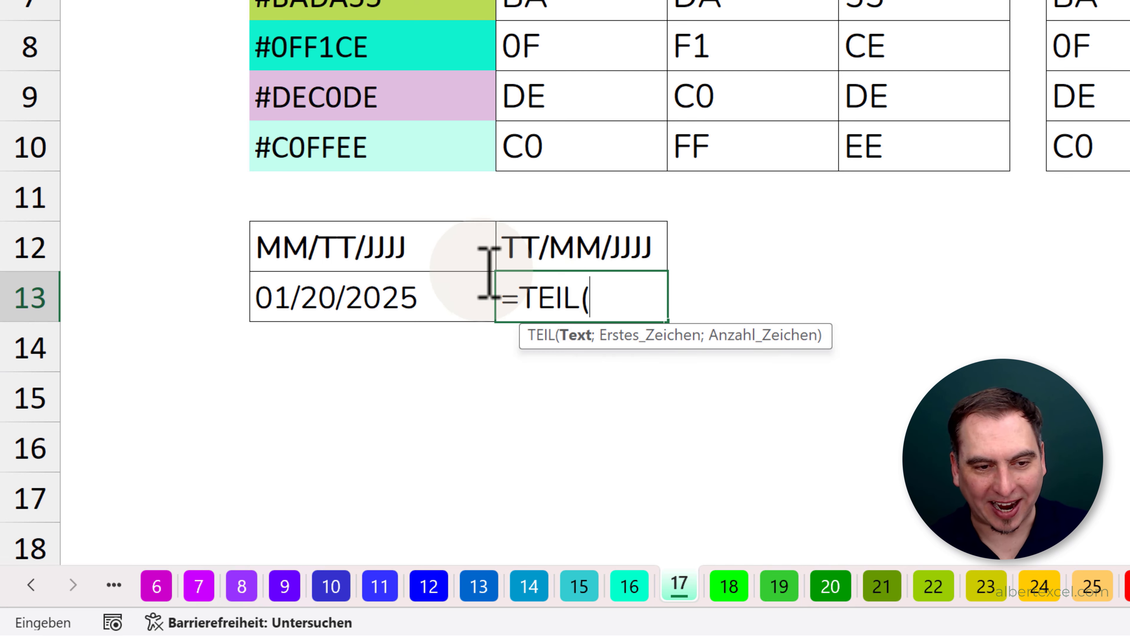
{"action": "left_click", "coordinate": [416, 296]}
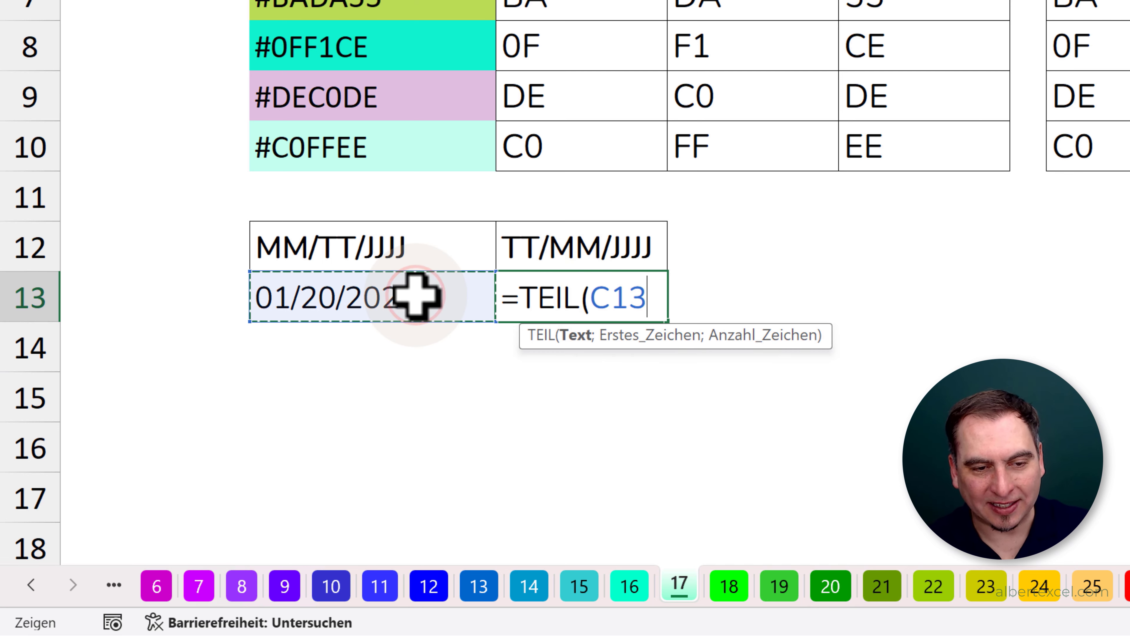
{"action": "type", "text": ";{4"}
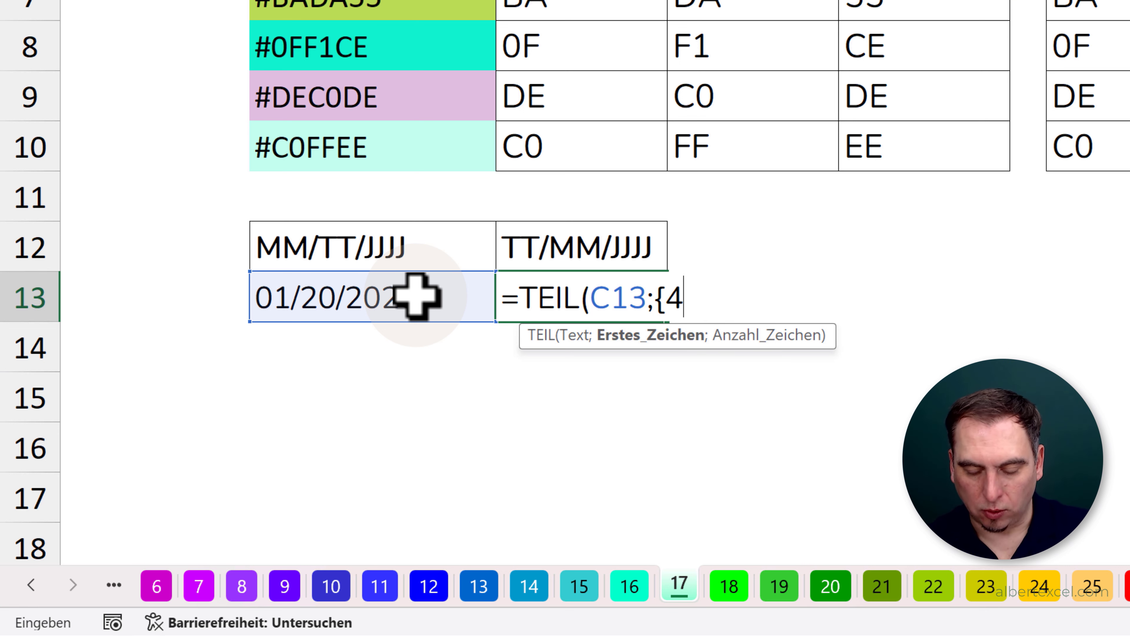
{"action": "type", "text": ";1;7"}
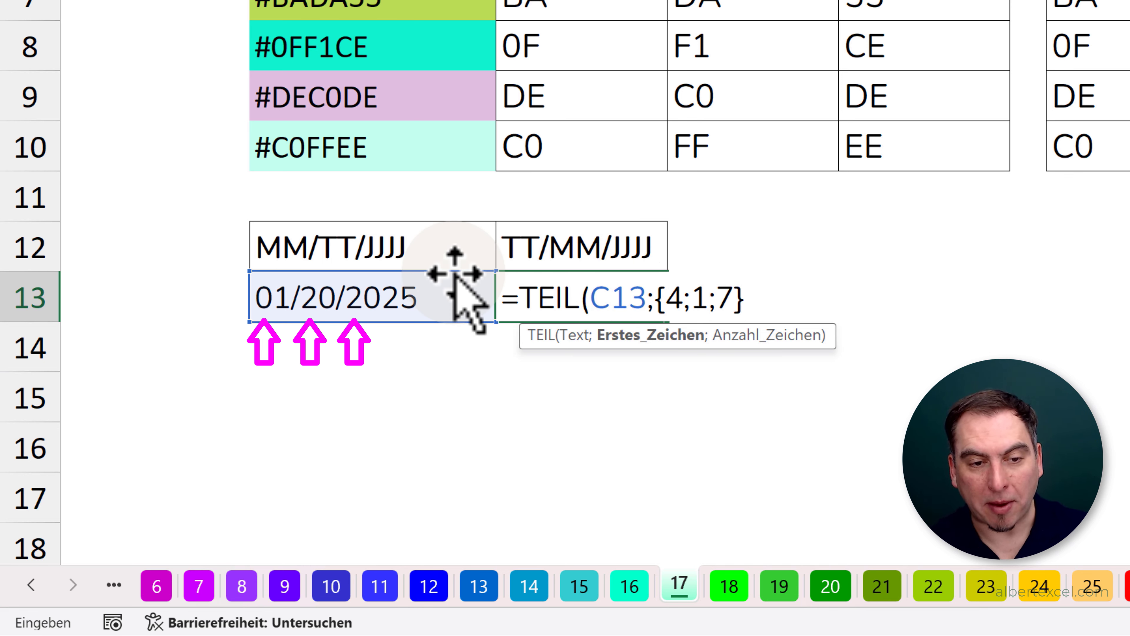
{"action": "type", "text": ";{2;2;4"}
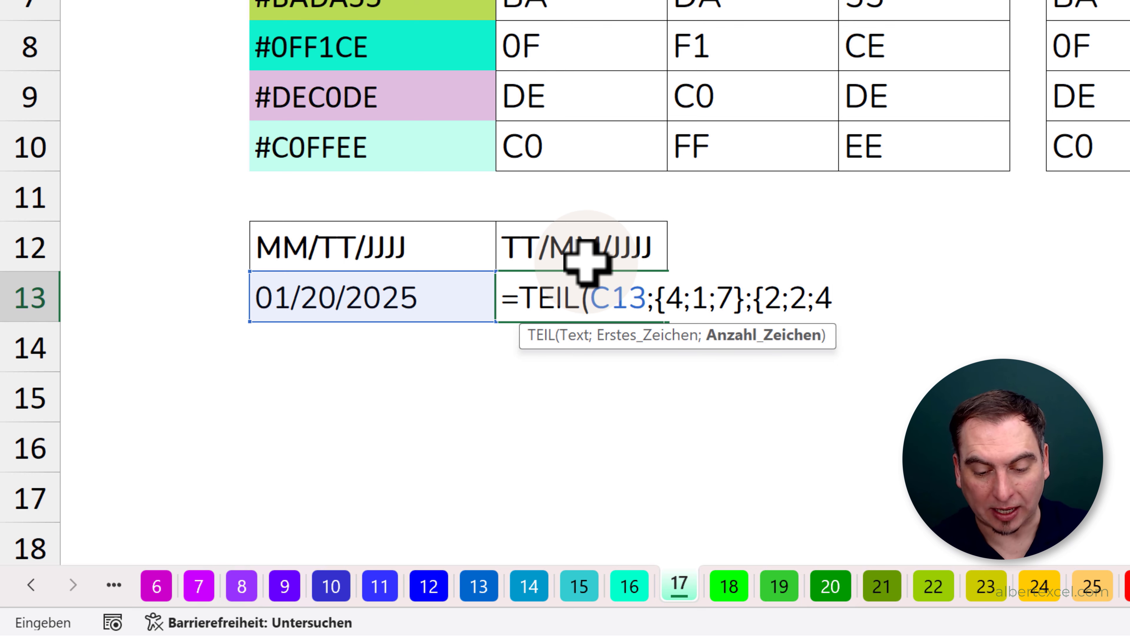
{"action": "type", "text": ")"}
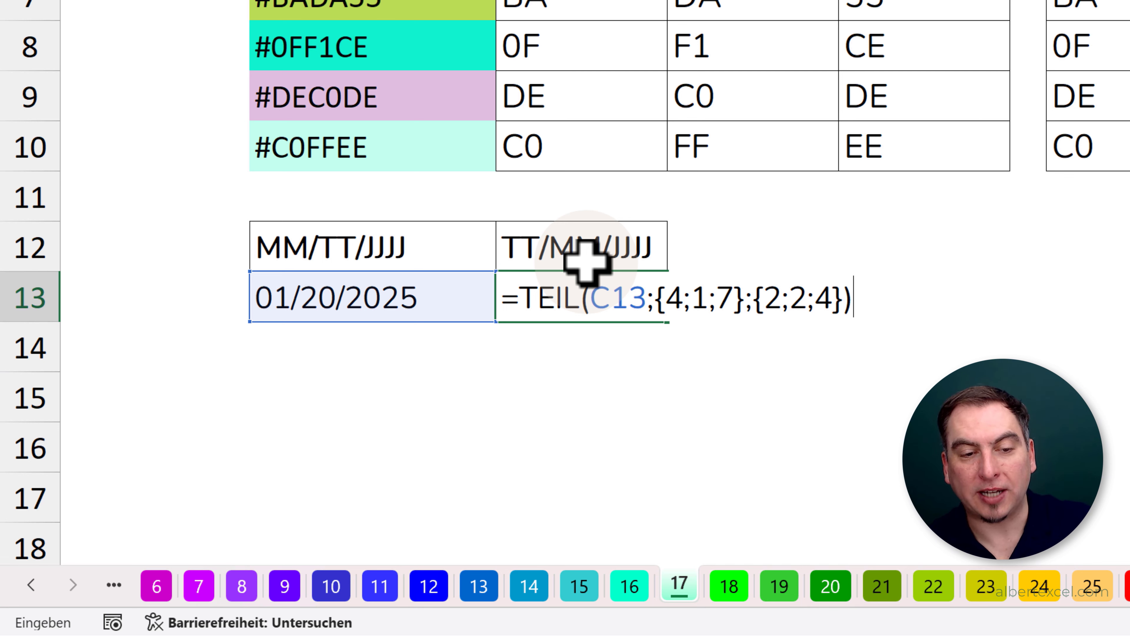
{"action": "key", "text": "Return"}
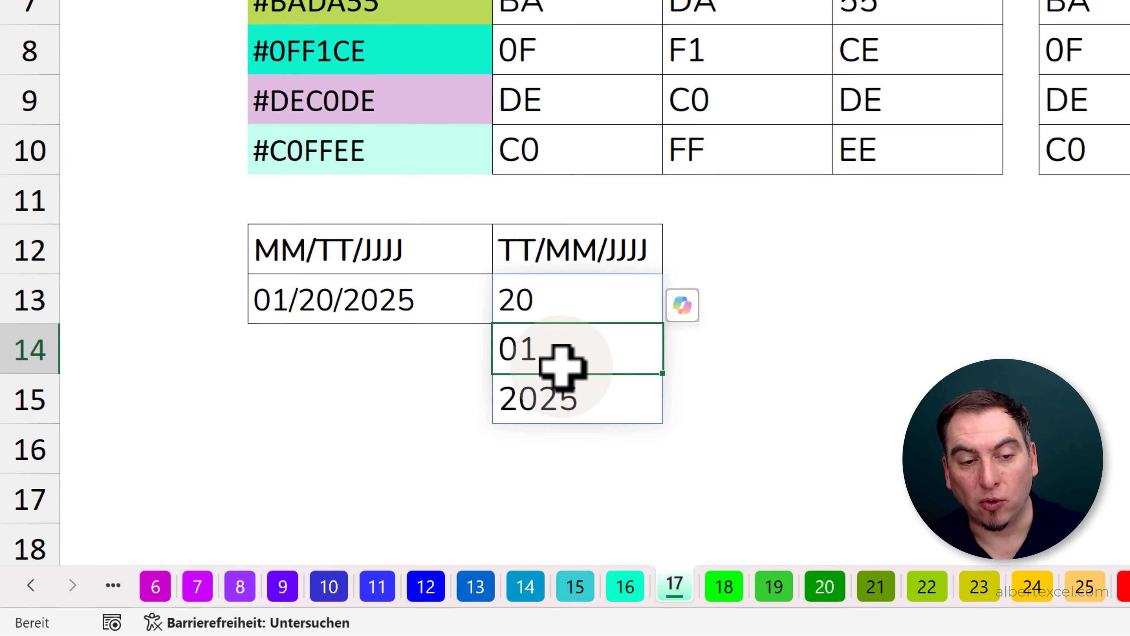
- Wrap the D13 formula in TEXTVERKETTEN with "/" as the delimiter and try to confirm it
{"action": "left_click", "coordinate": [604, 302]}
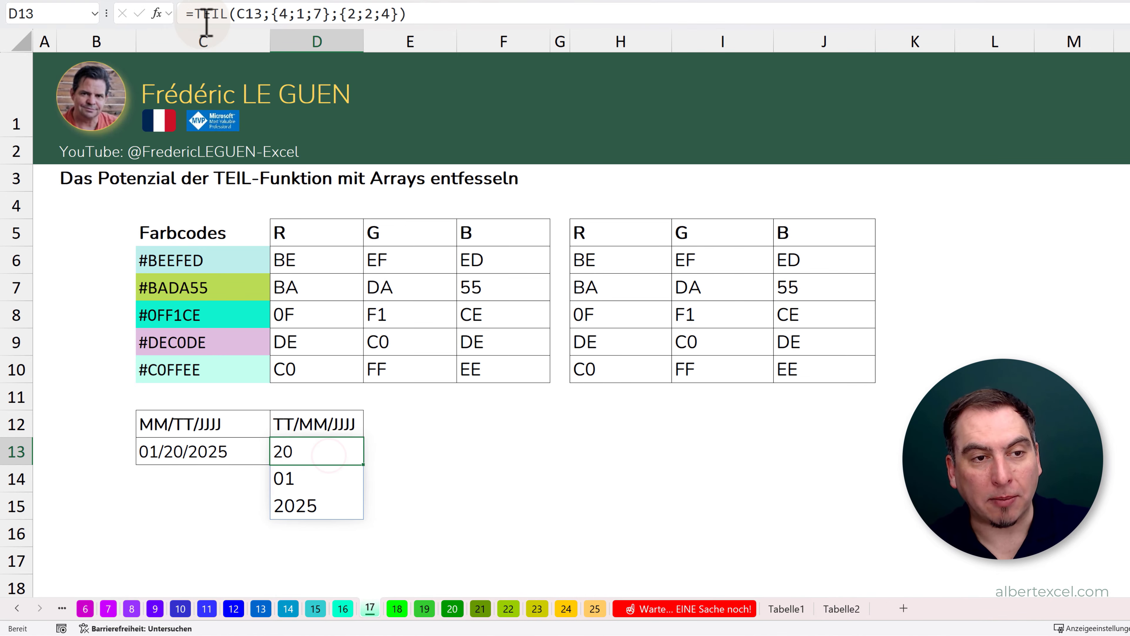
{"action": "left_click", "coordinate": [193, 13]}
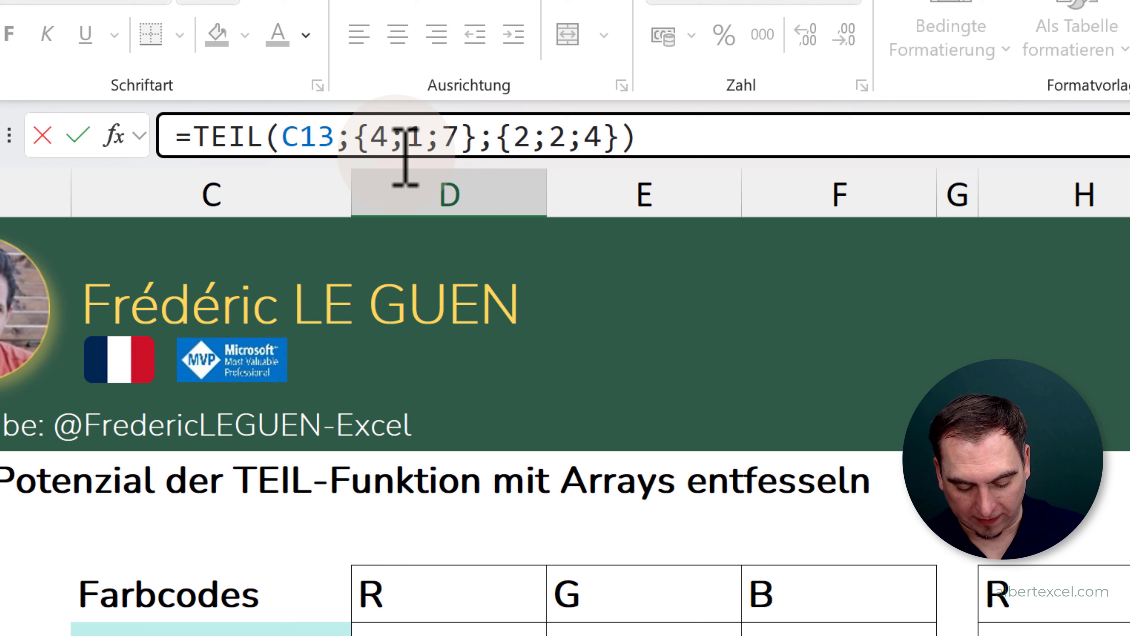
{"action": "type", "text": "TE"}
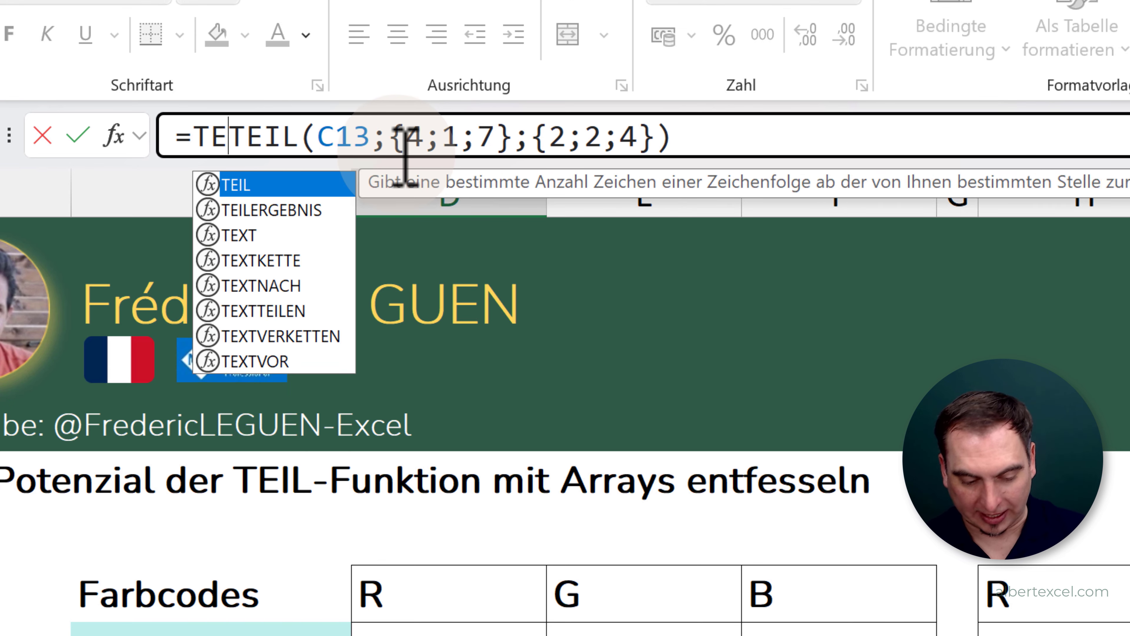
{"action": "type", "text": "XTVERKETTEN("}
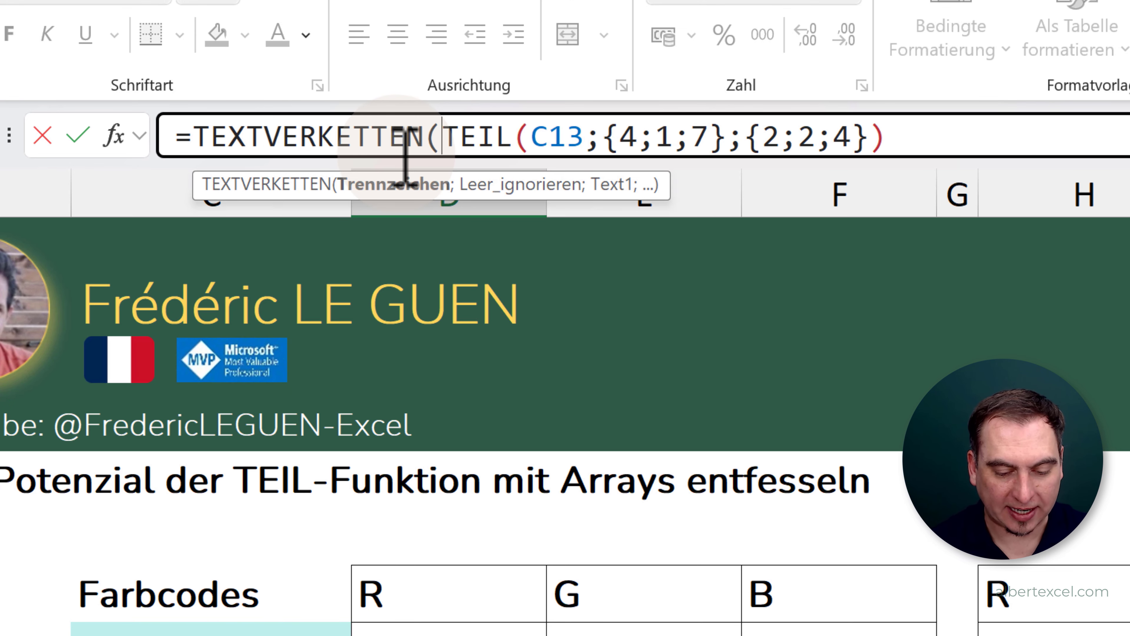
{"action": "type", "text": "\"/"}
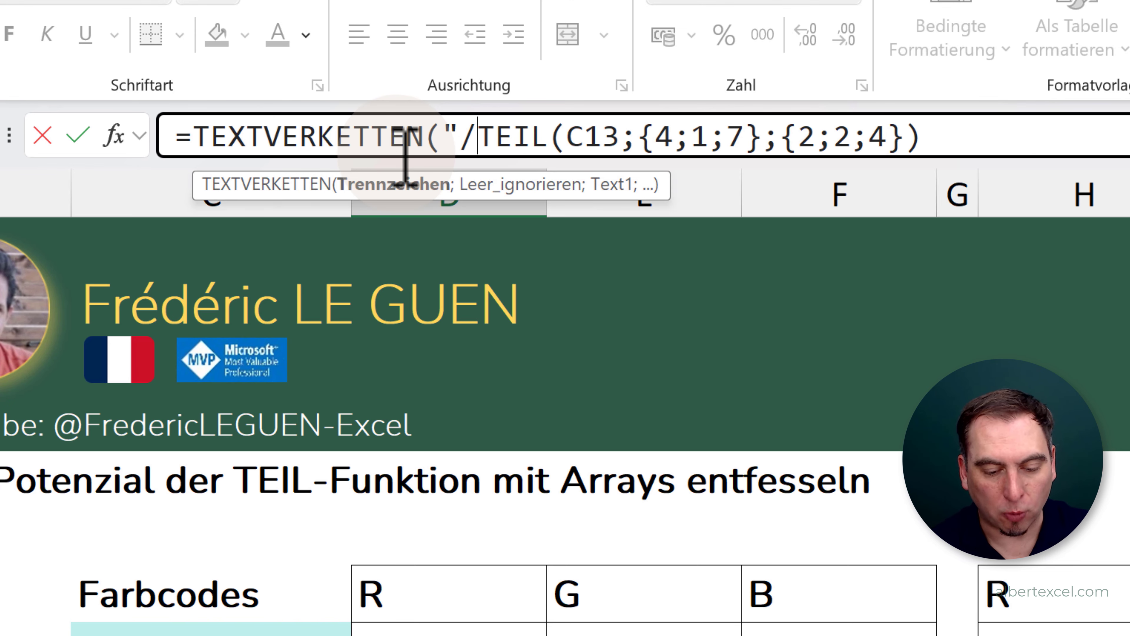
{"action": "type", "text": "\";"}
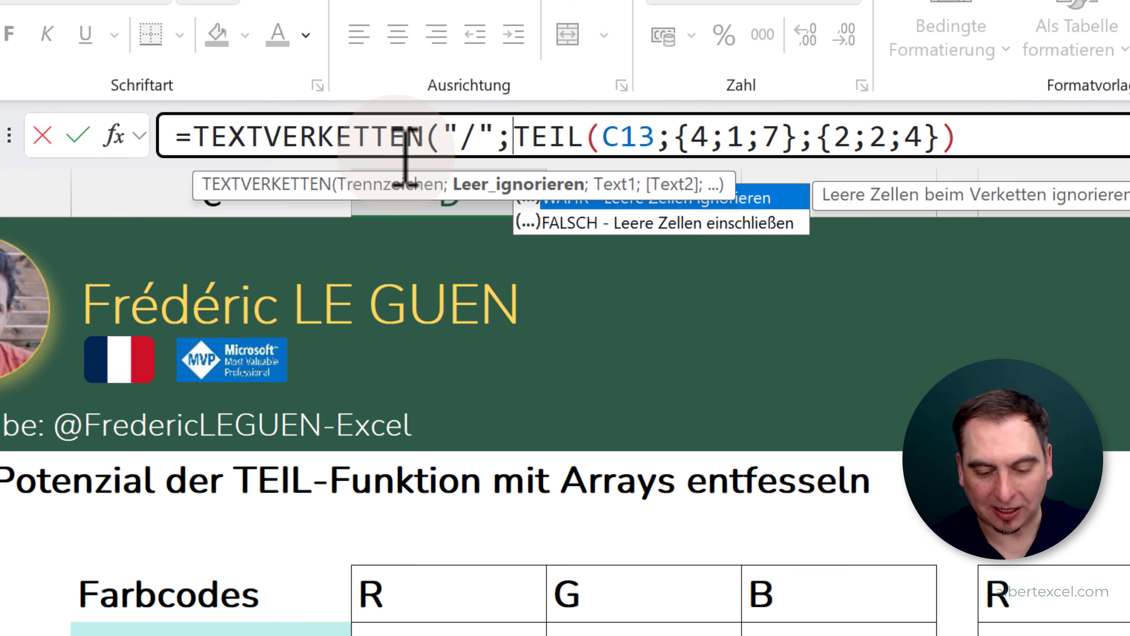
{"action": "left_click", "coordinate": [962, 138]}
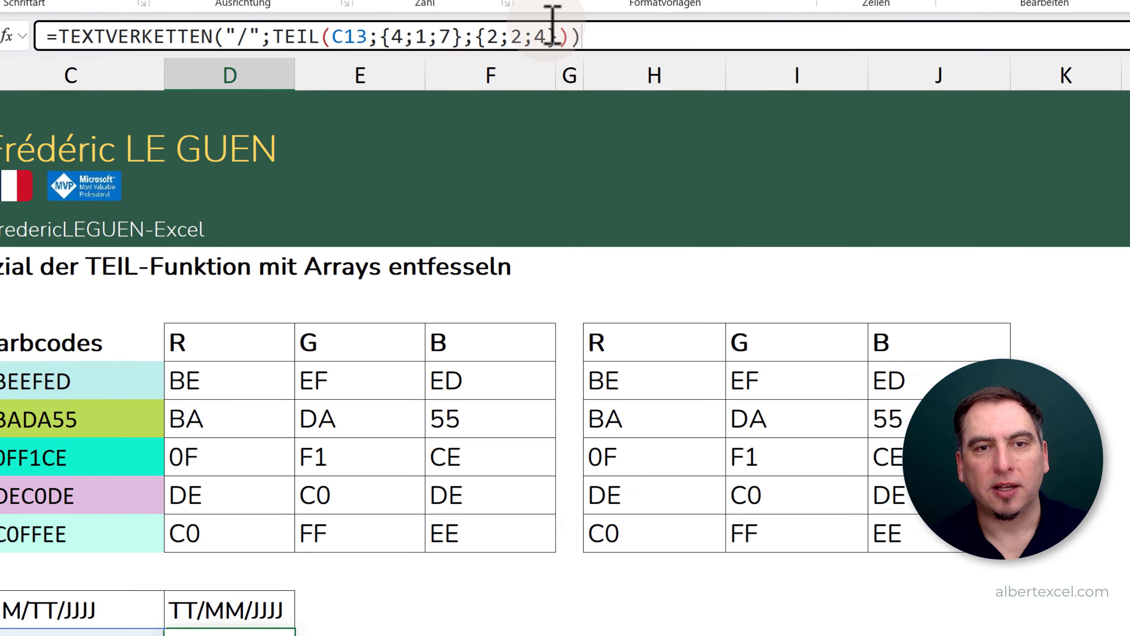
{"action": "key", "text": "Return"}
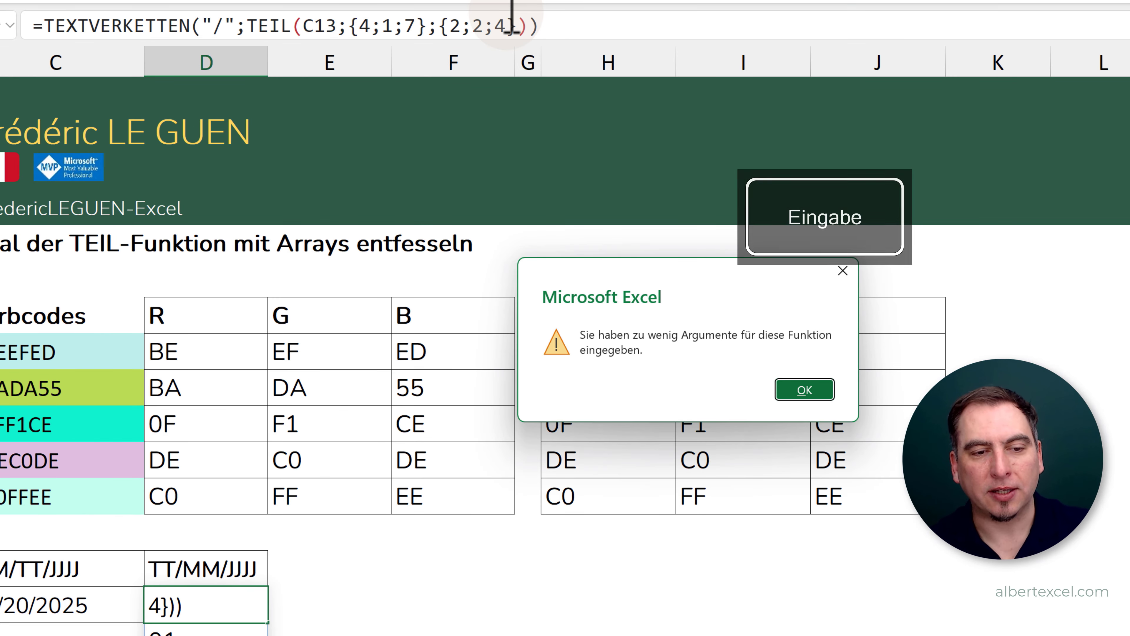
{"action": "key", "text": "Return"}
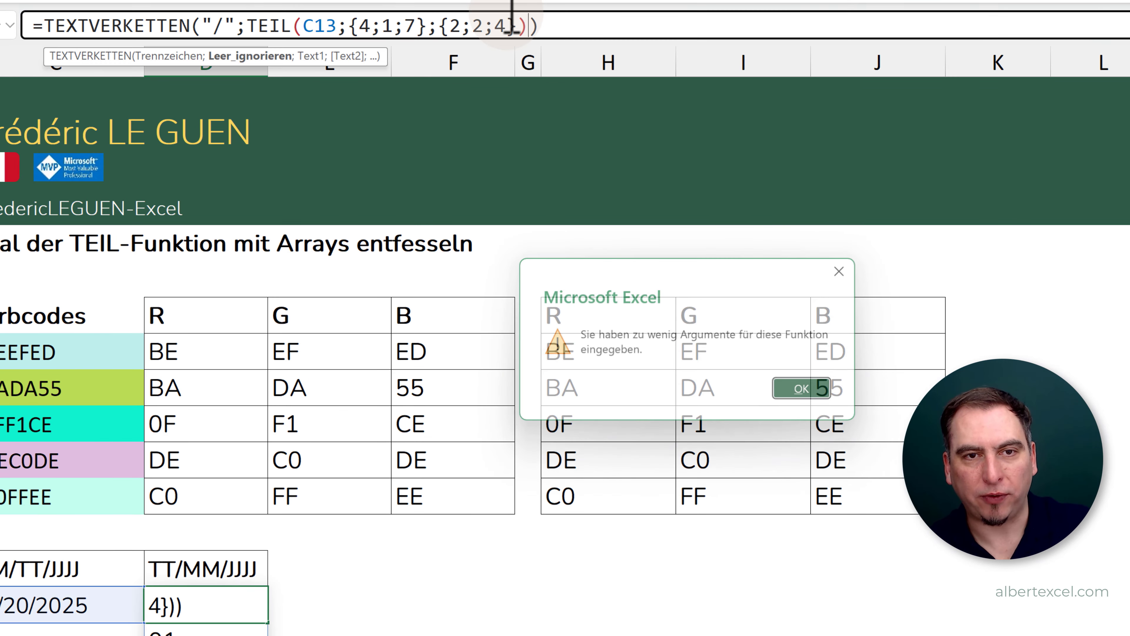
- Add 1 as the Leer_ignorieren argument so D13 reads =TEXTVERKETTEN("/";1;TEIL(C13;{4;1;7};{2;2;4}))
{"action": "left_click", "coordinate": [249, 28]}
{"action": "type", "text": "1"}
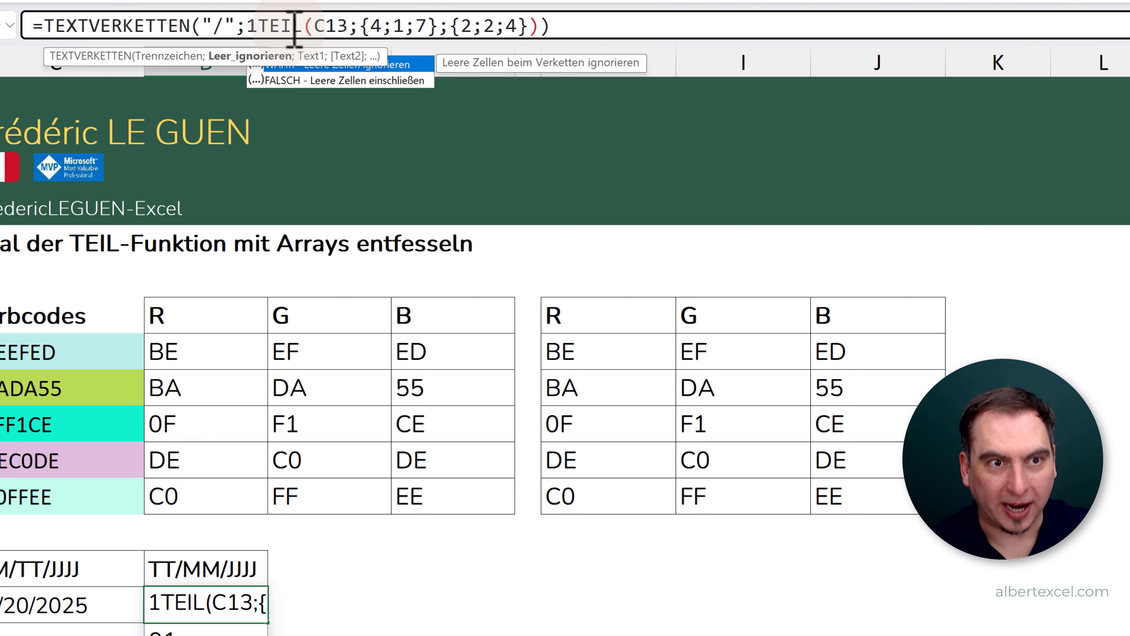
{"action": "type", "text": ";"}
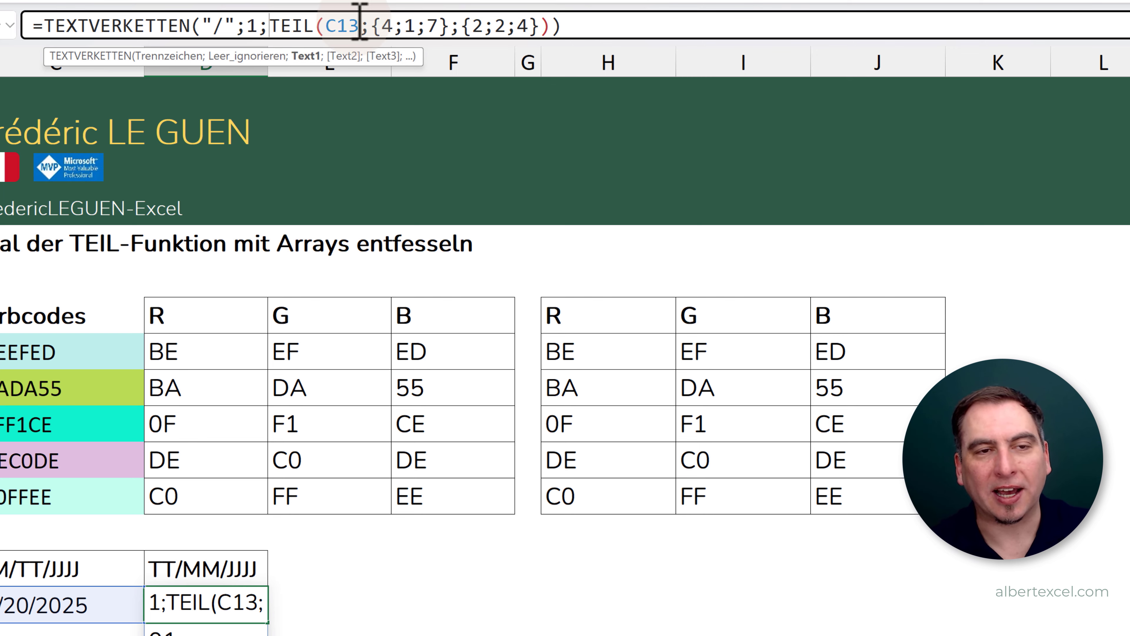
{"action": "left_click", "coordinate": [579, 23]}
{"action": "key", "text": "Return"}
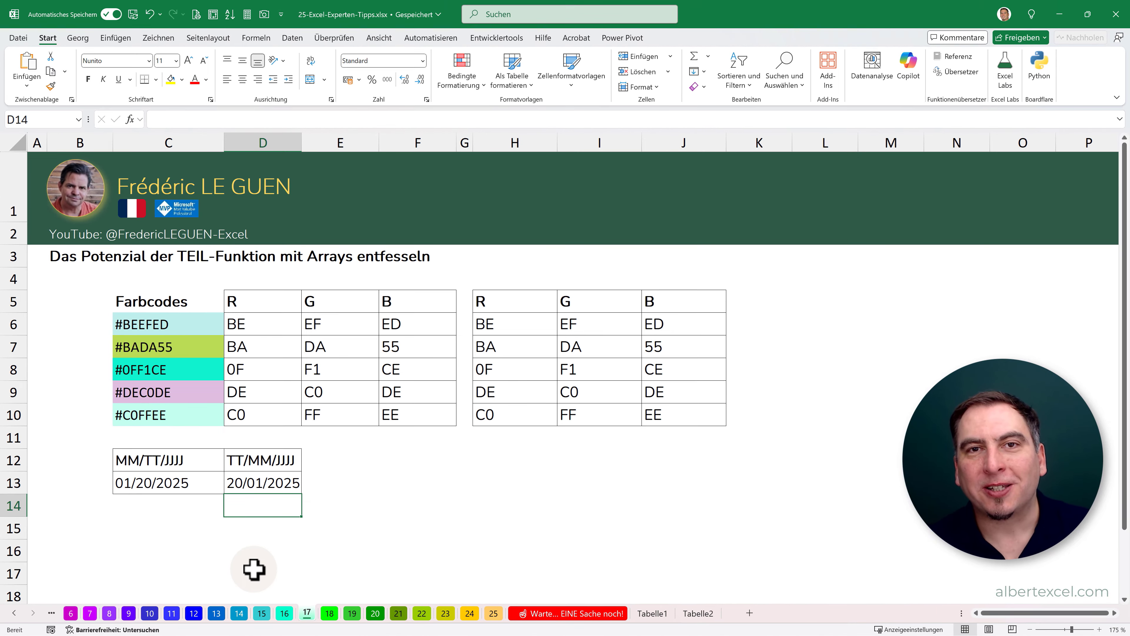
- Turn on Fokuszelle on sheet 18 and try its row and column highlight on several KPI values
{"action": "left_click", "coordinate": [331, 613]}
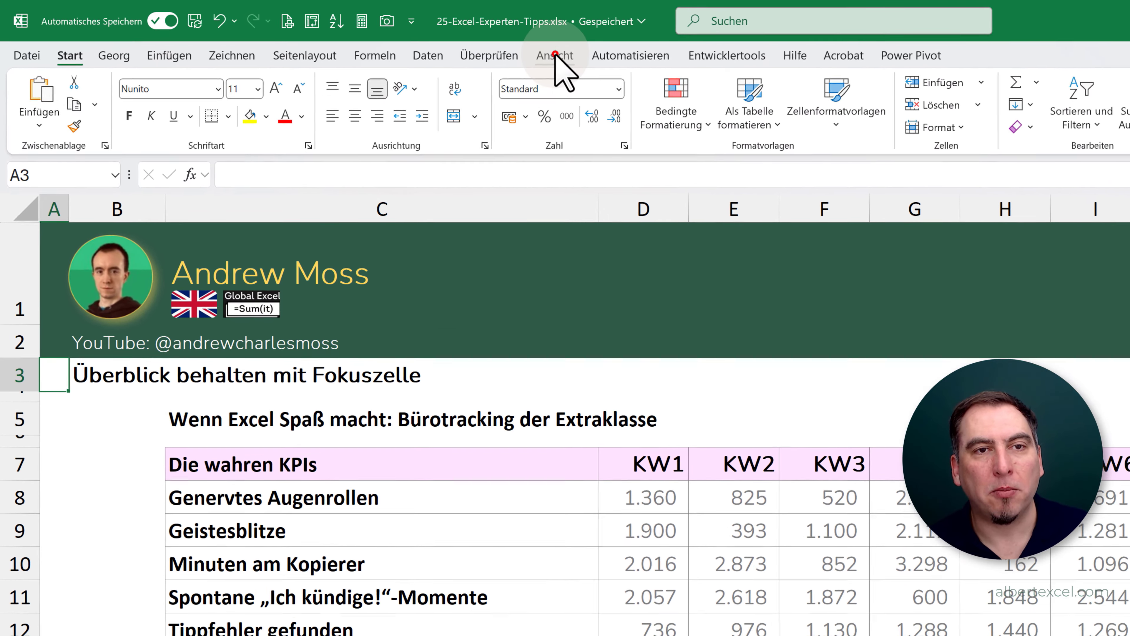
{"action": "left_click", "coordinate": [449, 45]}
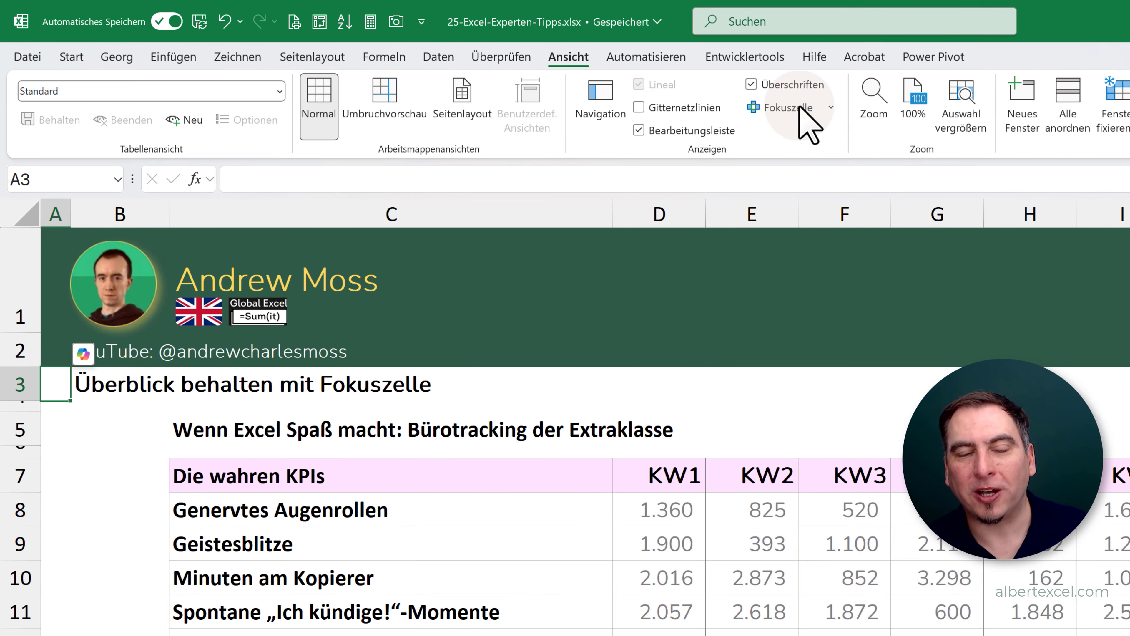
{"action": "left_click", "coordinate": [783, 108]}
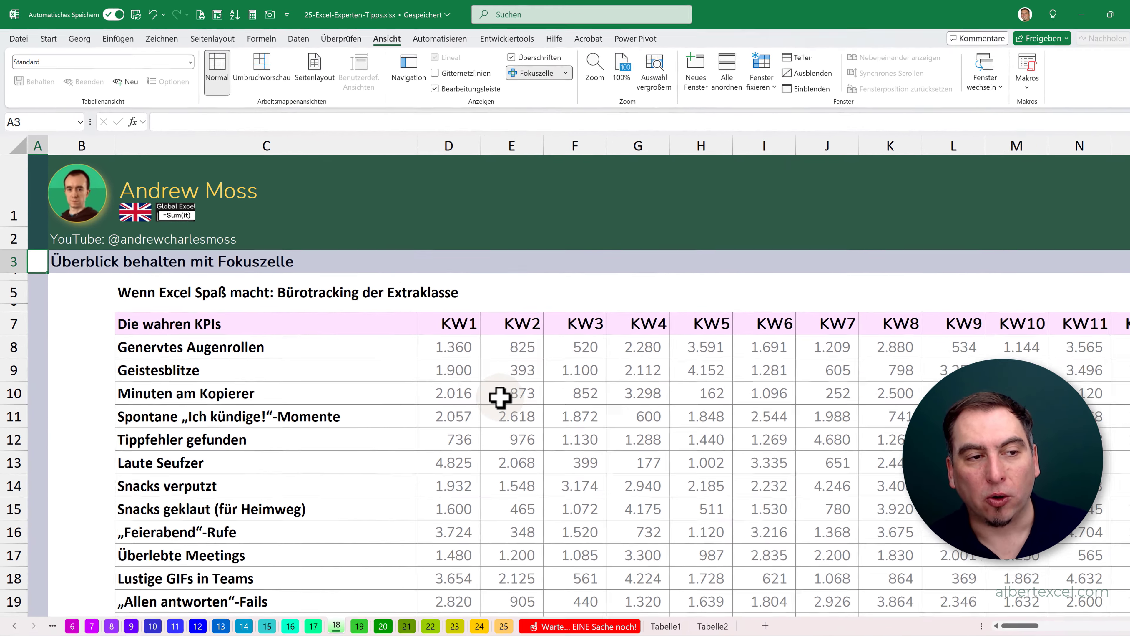
{"action": "left_click", "coordinate": [610, 474]}
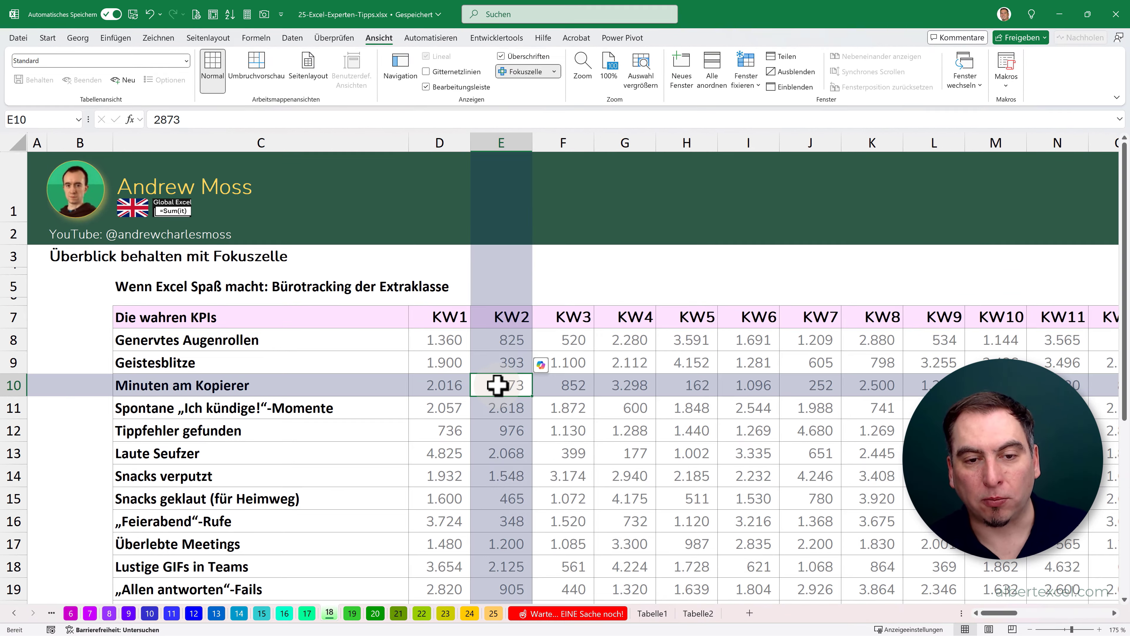
{"action": "left_click", "coordinate": [621, 363]}
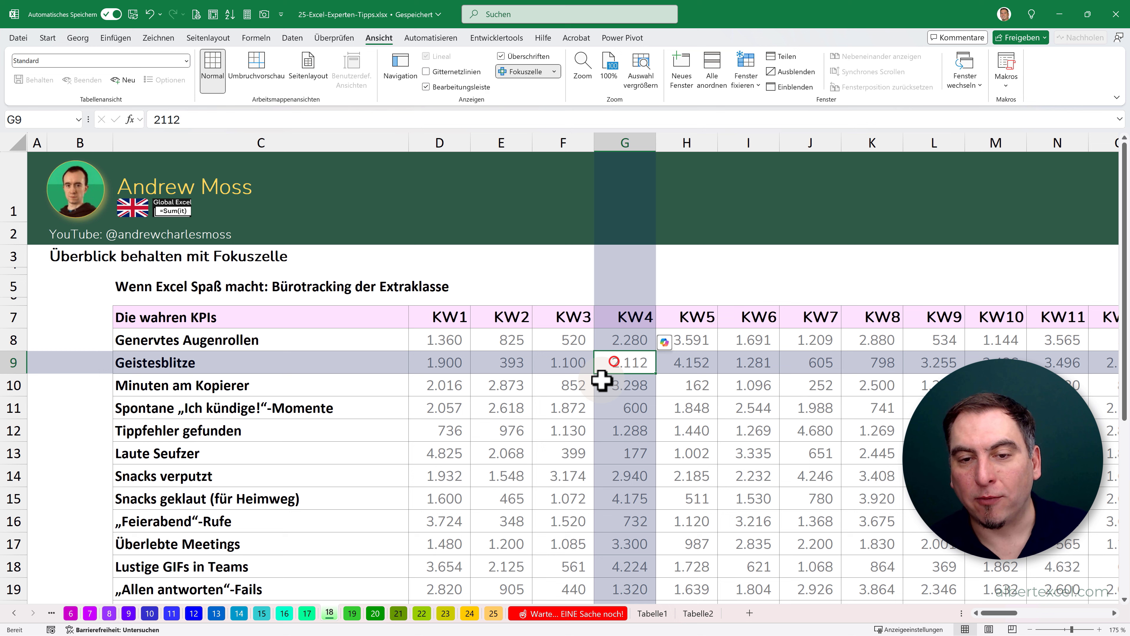
{"action": "left_click", "coordinate": [515, 430]}
{"action": "left_click", "coordinate": [610, 407]}
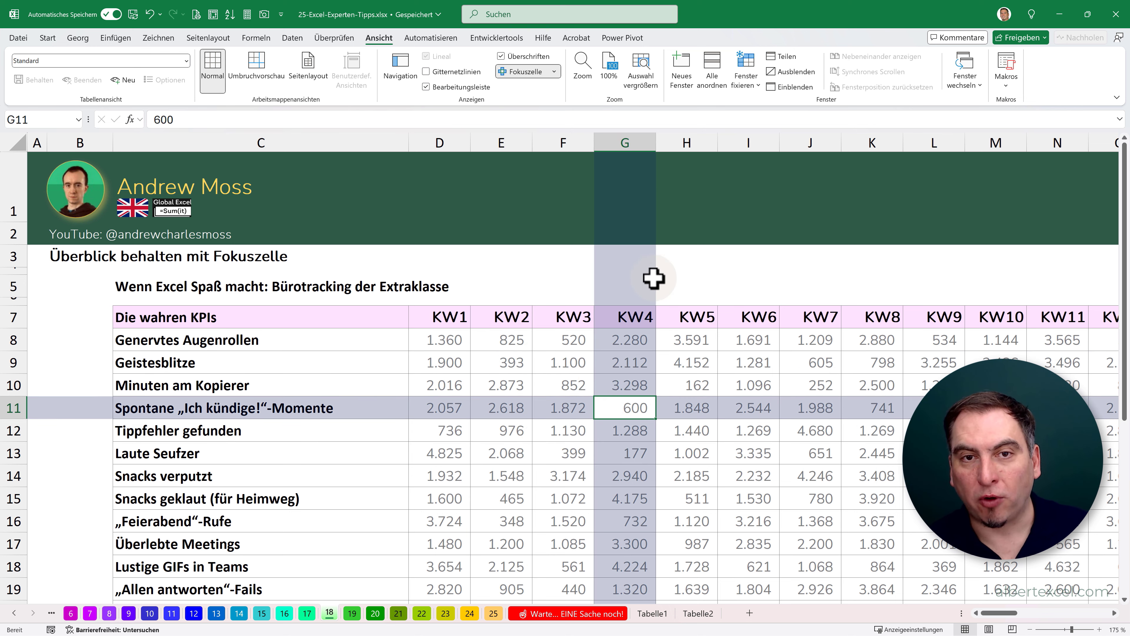
- Set the Fokuszelle colour to the standard green and check the highlight on E9 and G12
{"action": "left_click", "coordinate": [554, 72]}
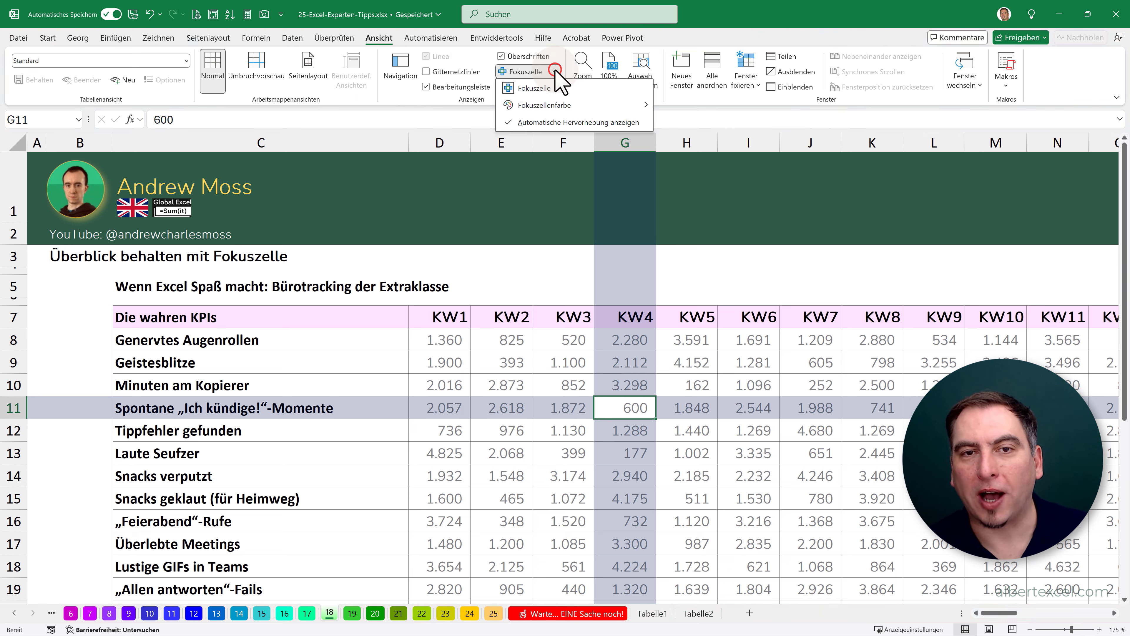
{"action": "mouse_move", "coordinate": [621, 107]}
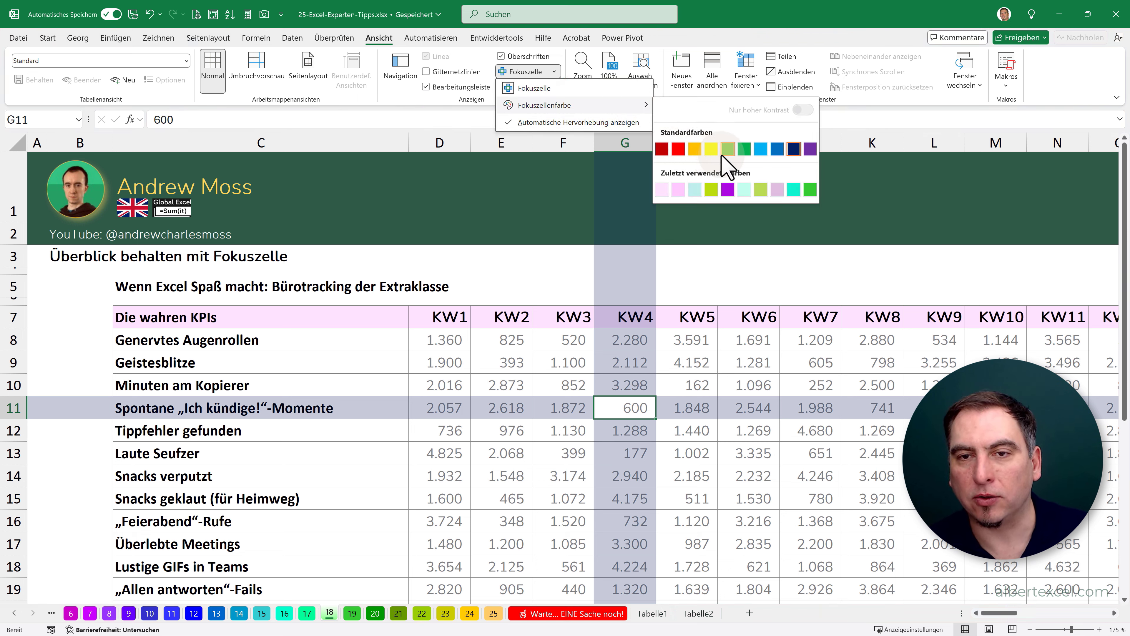
{"action": "left_click", "coordinate": [745, 150]}
{"action": "left_click", "coordinate": [492, 361]}
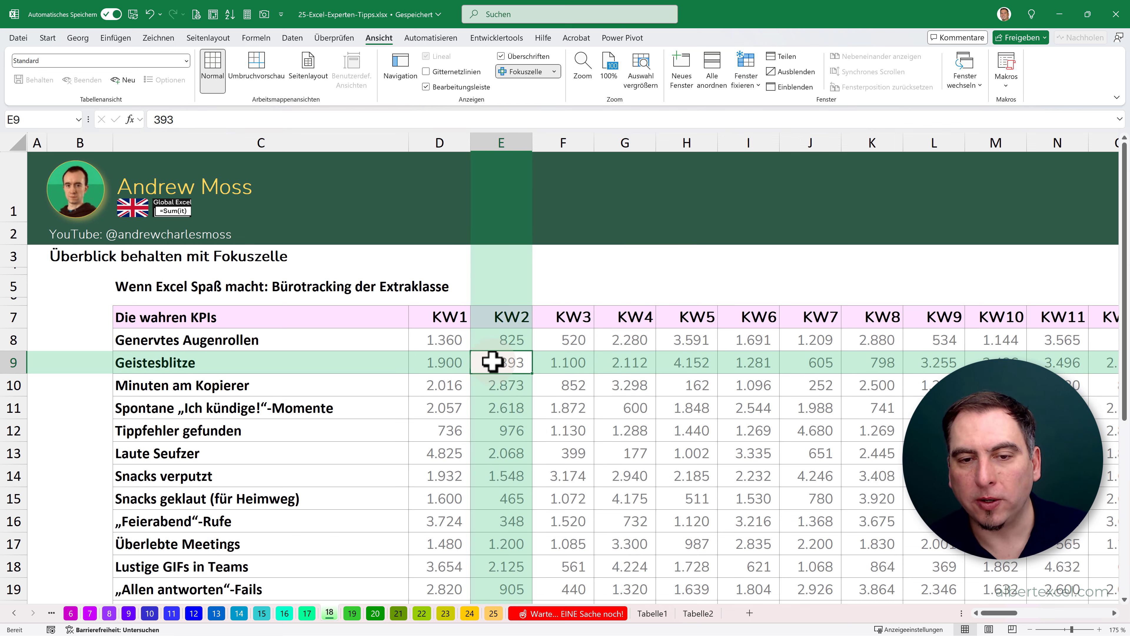
{"action": "left_click", "coordinate": [631, 434]}
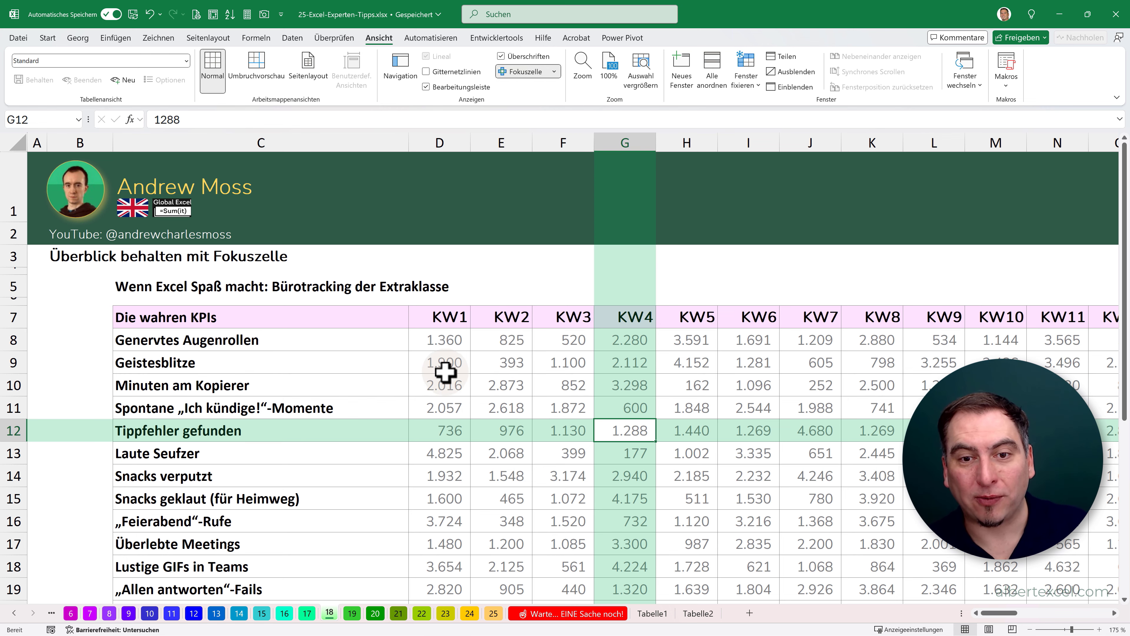
- Check the Fokuszelle highlight on Z21, U12 and other distant cells across the wide weekly KPI table
{"action": "scroll", "coordinate": [445, 371], "scroll_direction": "down", "scroll_amount": 6}
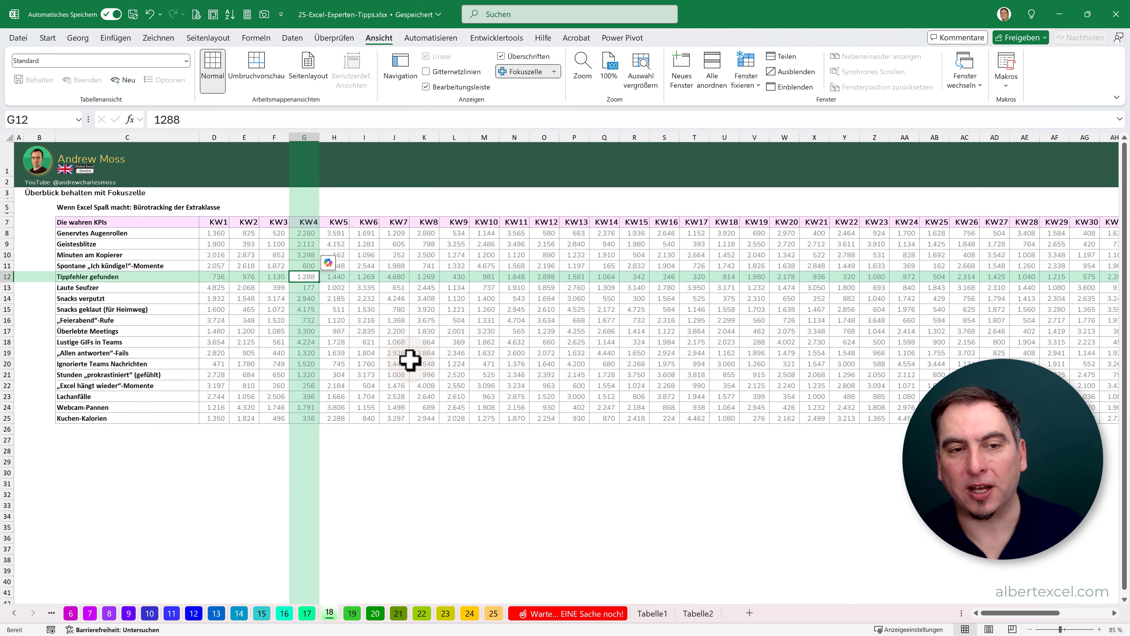
{"action": "left_click", "coordinate": [737, 330]}
{"action": "left_click", "coordinate": [878, 372]}
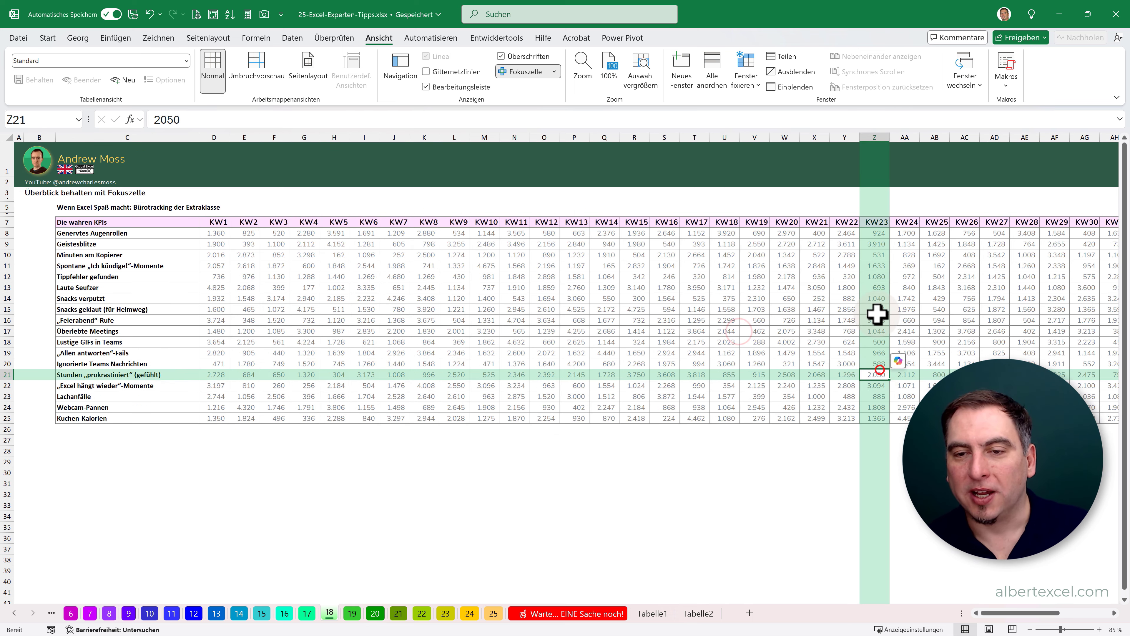
{"action": "left_click", "coordinate": [915, 290]}
{"action": "left_click", "coordinate": [715, 277]}
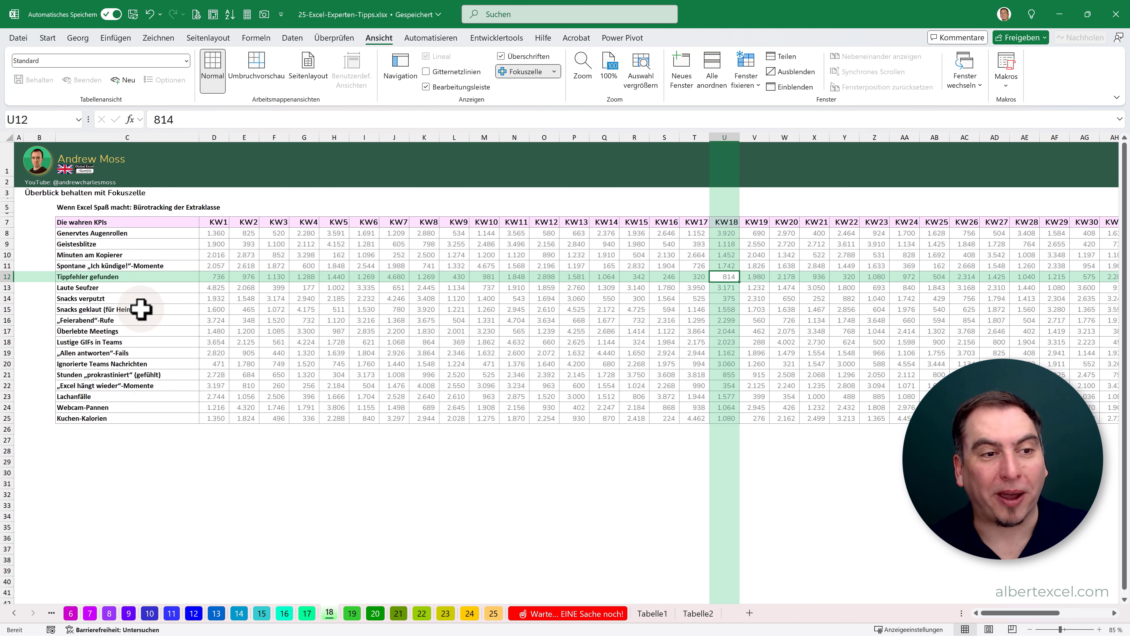
- Zoom back to the first KPI columns and turn off the Fokuszelle highlight
{"action": "scroll", "coordinate": [141, 308], "scroll_direction": "up", "scroll_amount": 3}
{"action": "left_click_drag", "start_coordinate": [1018, 613], "coordinate": [996, 613]}
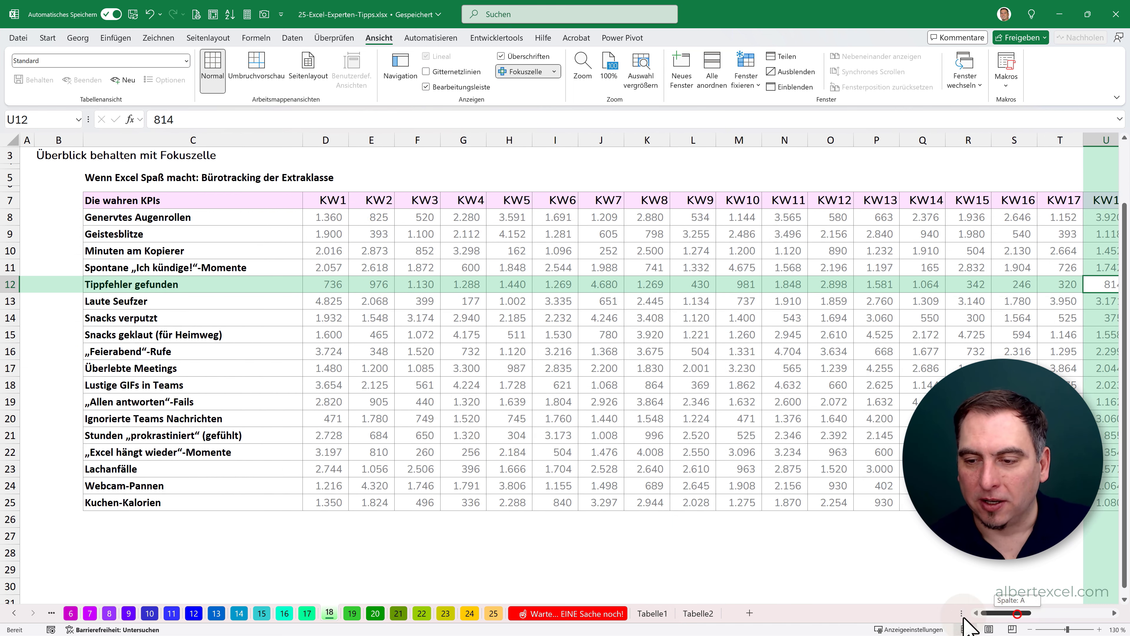
{"action": "scroll", "coordinate": [340, 395], "scroll_direction": "up", "scroll_amount": 3}
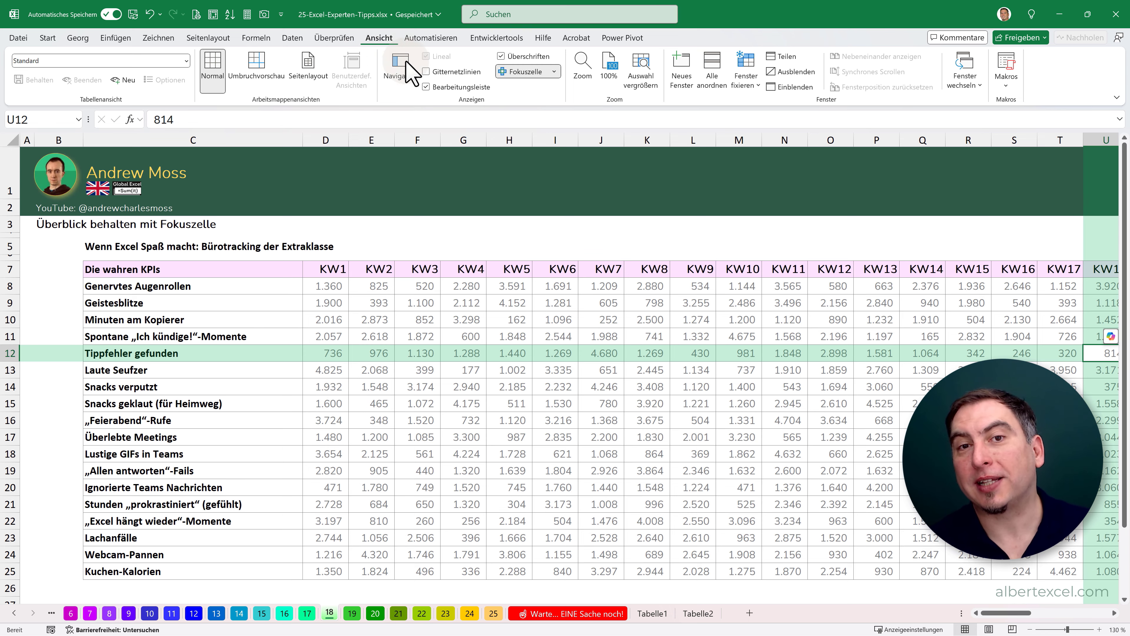
{"action": "left_click", "coordinate": [531, 73]}
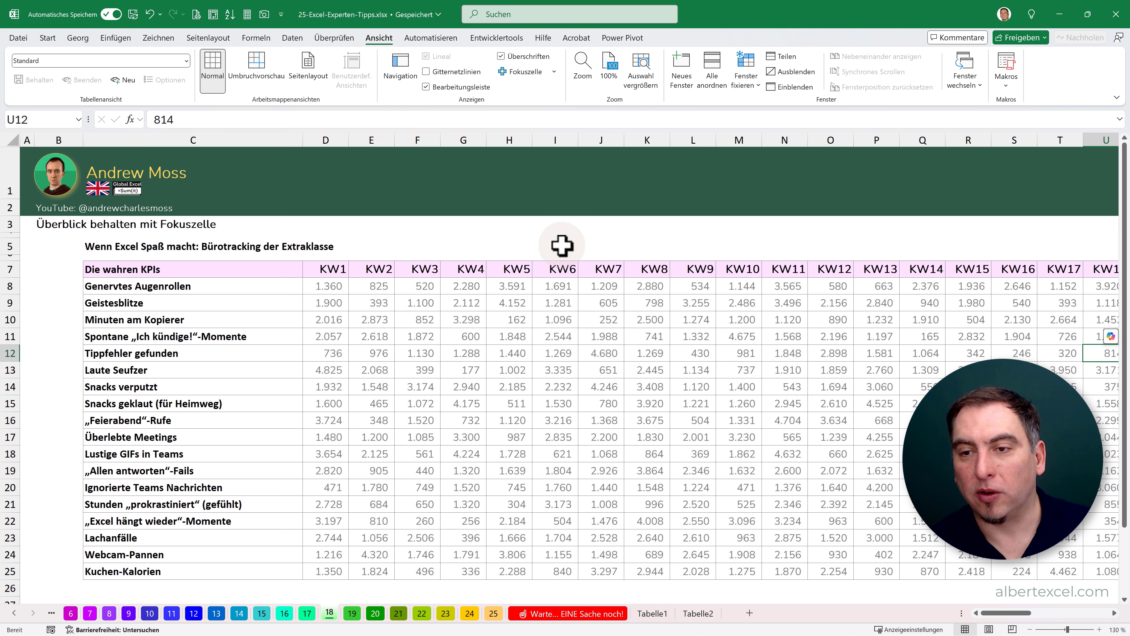
{"action": "left_click", "coordinate": [48, 38]}
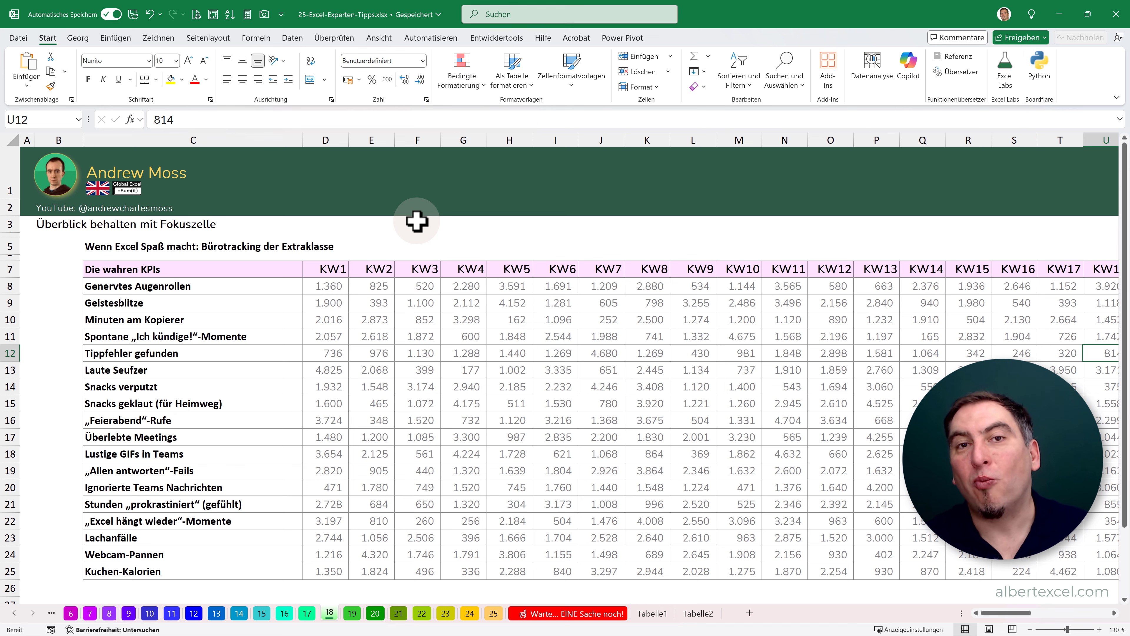
- On sheet 19, copy the U.S. text dates in C6:C9 into the TT.MM.JJJJ column at E6:E9
{"action": "left_click", "coordinate": [352, 613]}
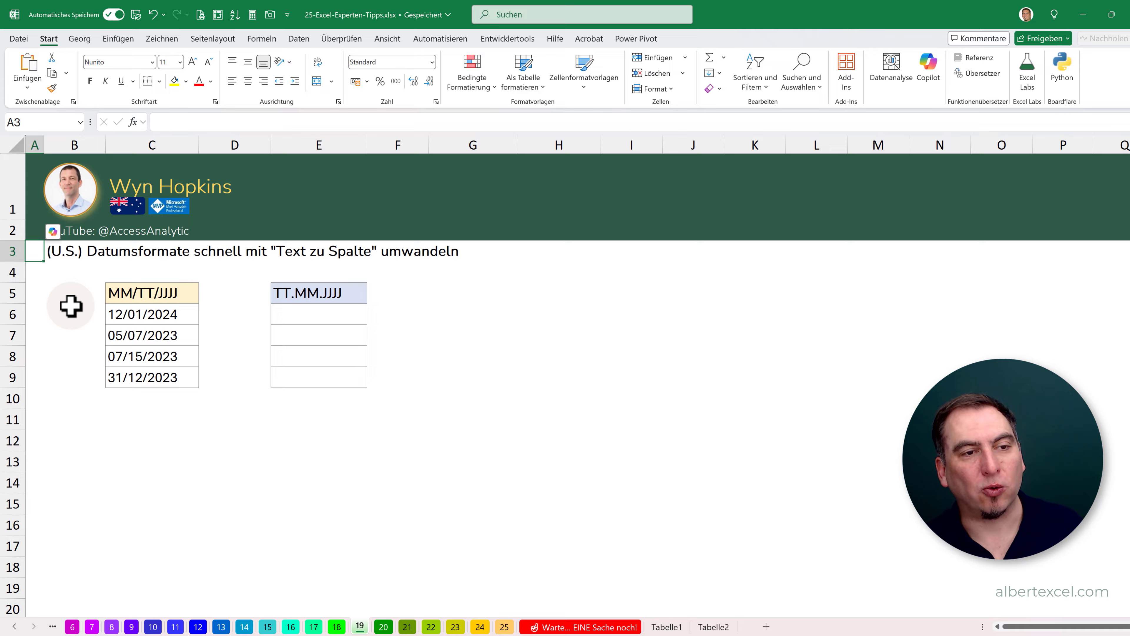
{"action": "left_click", "coordinate": [71, 307]}
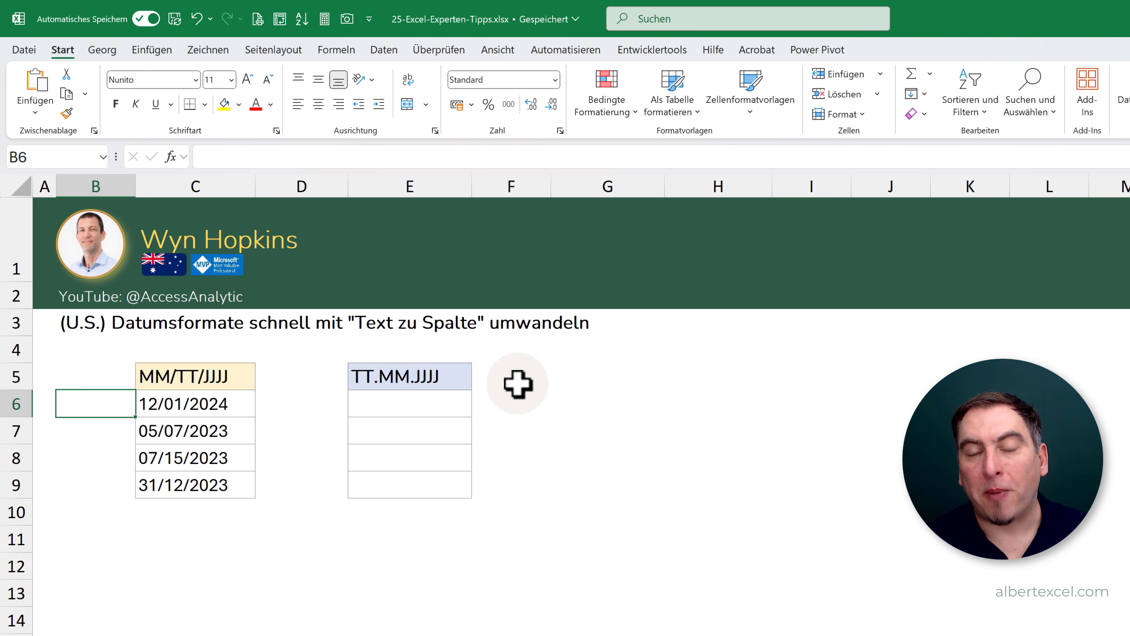
{"action": "left_click_drag", "start_coordinate": [174, 406], "coordinate": [181, 491]}
{"action": "key", "text": "ctrl+c"}
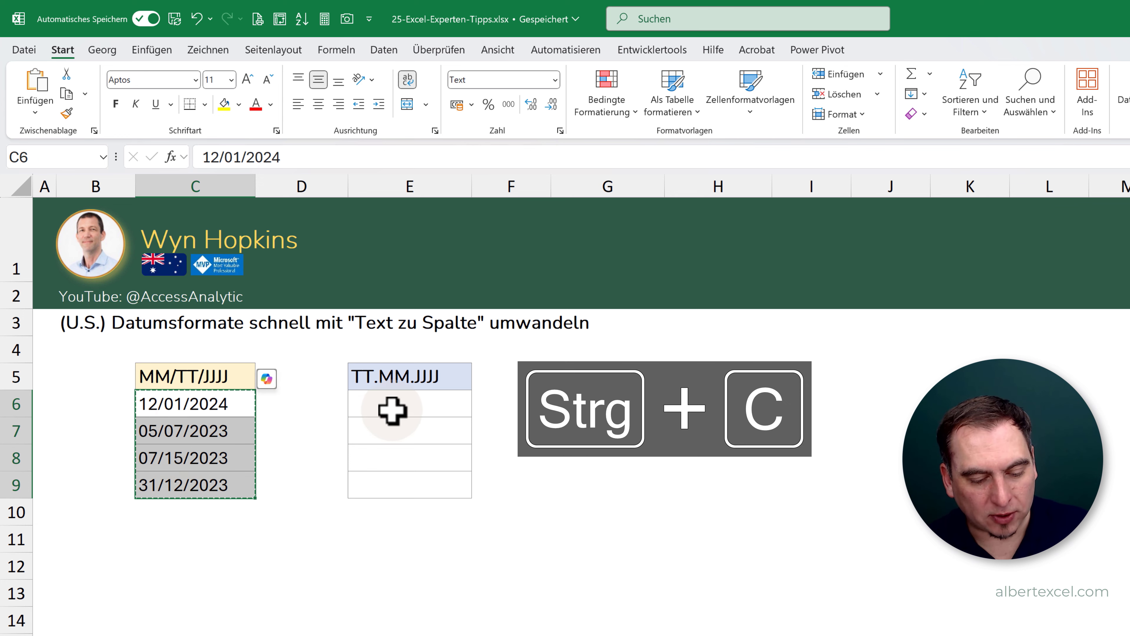
{"action": "left_click", "coordinate": [404, 403]}
{"action": "key", "text": "ctrl+v"}
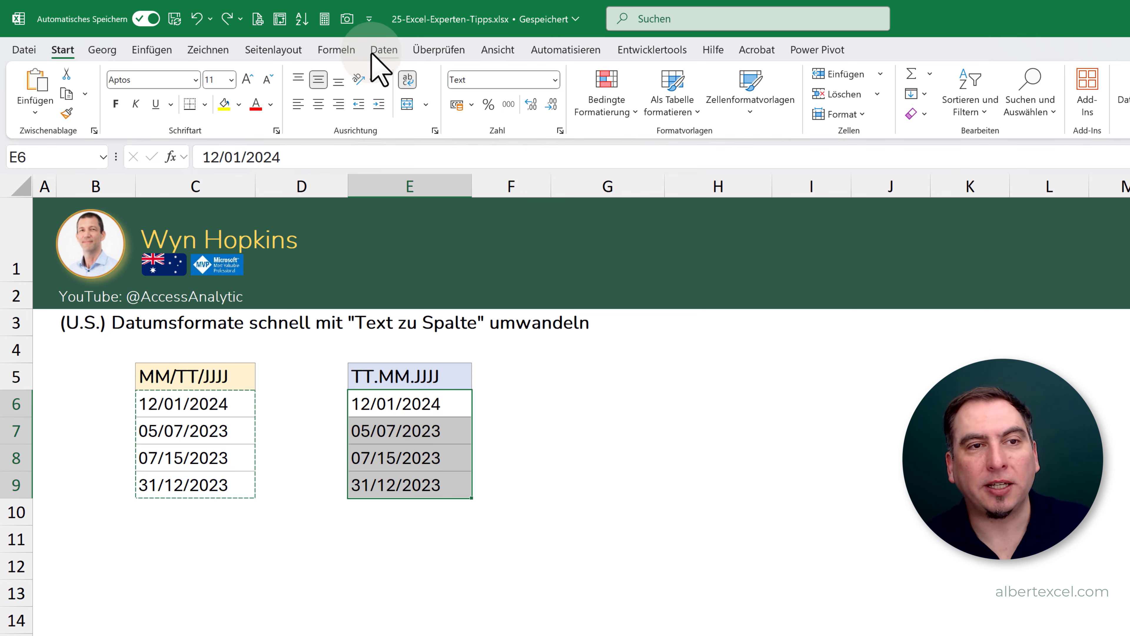
- Convert the text dates in E6:E9 using Text in Spalten with type Getrennt and the column format Datum MTJ
{"action": "left_click", "coordinate": [384, 49]}
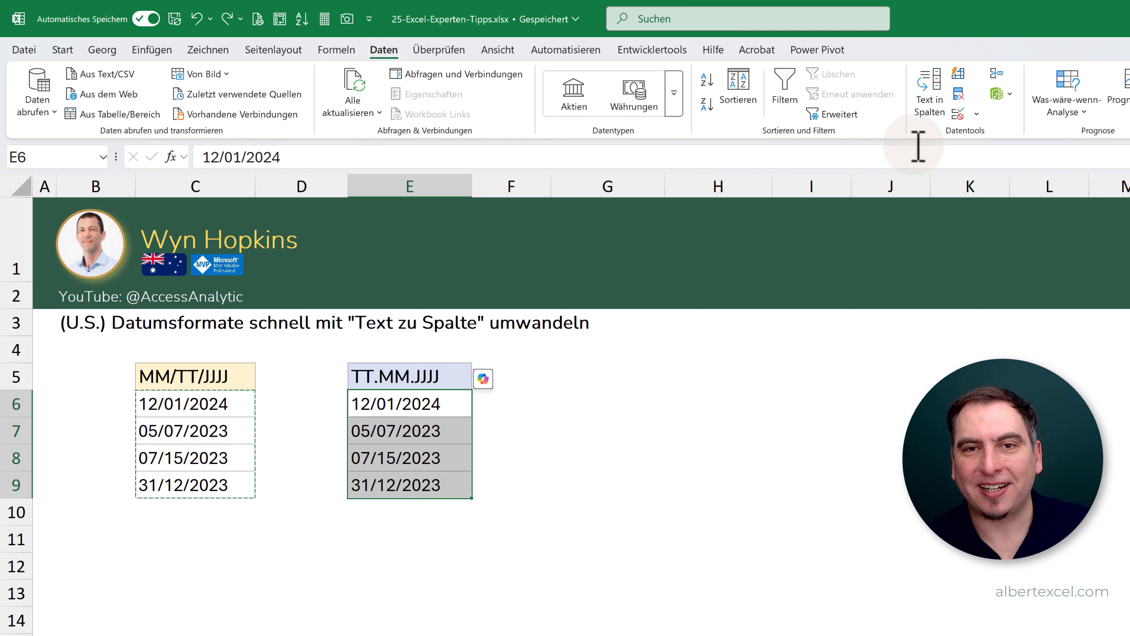
{"action": "left_click", "coordinate": [932, 104]}
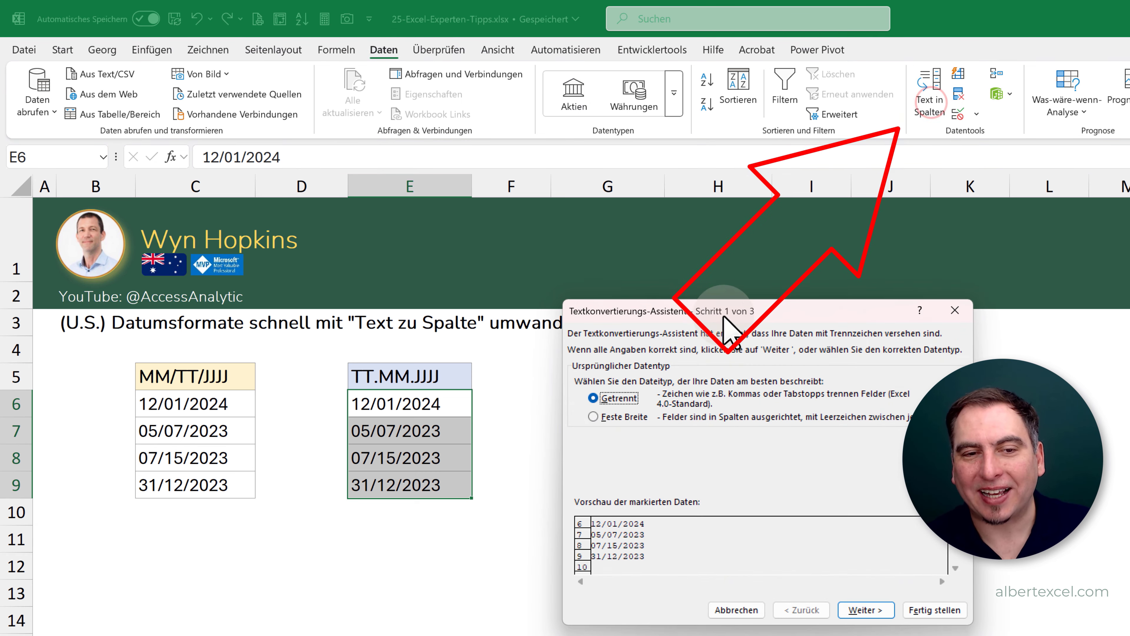
{"action": "left_click_drag", "start_coordinate": [724, 310], "coordinate": [680, 317]}
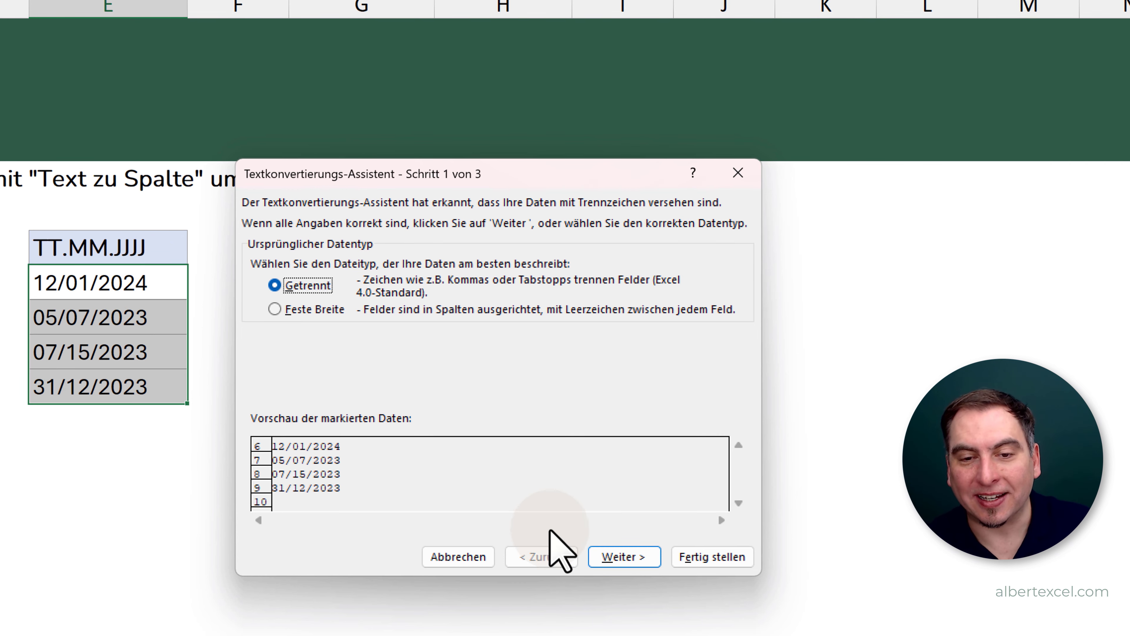
{"action": "left_click", "coordinate": [609, 554]}
{"action": "left_click", "coordinate": [609, 554]}
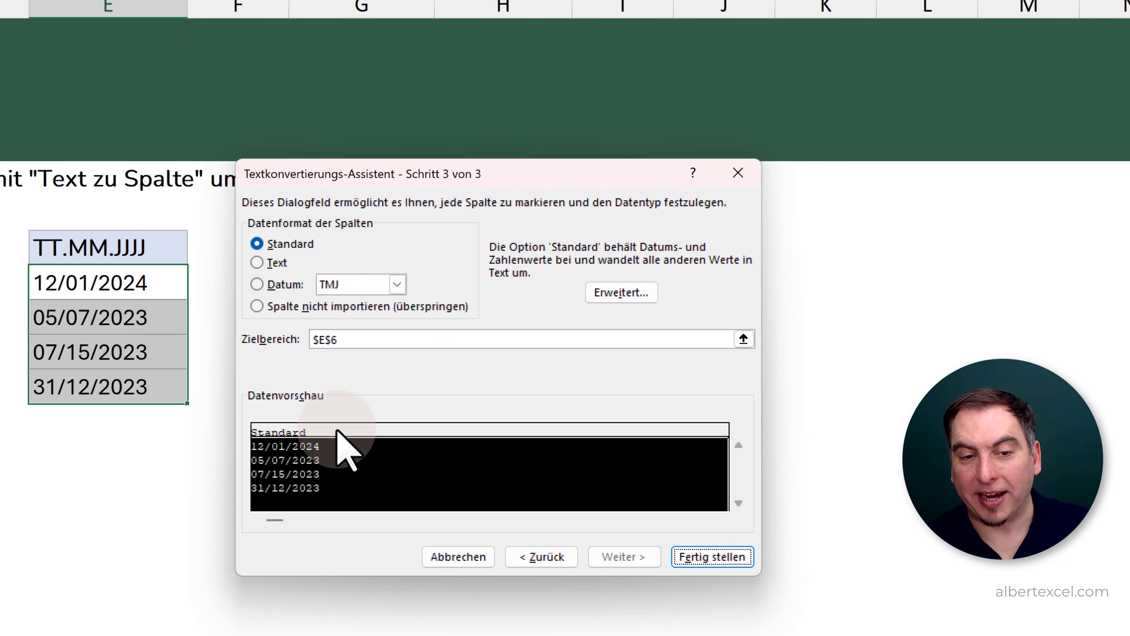
{"action": "left_click", "coordinate": [256, 285]}
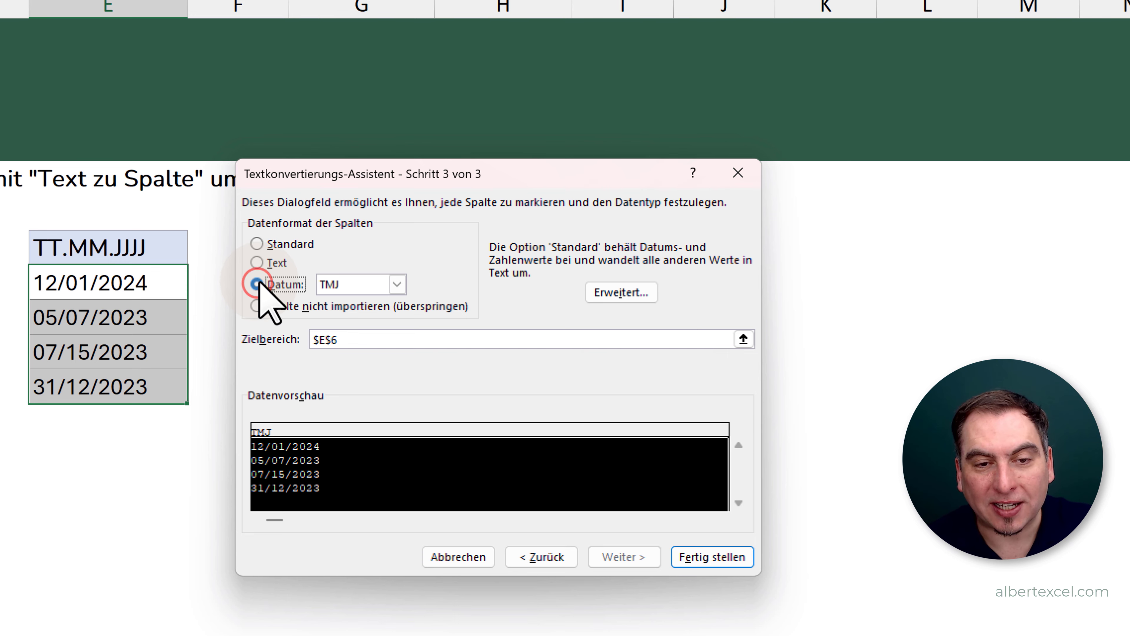
{"action": "left_click", "coordinate": [396, 285]}
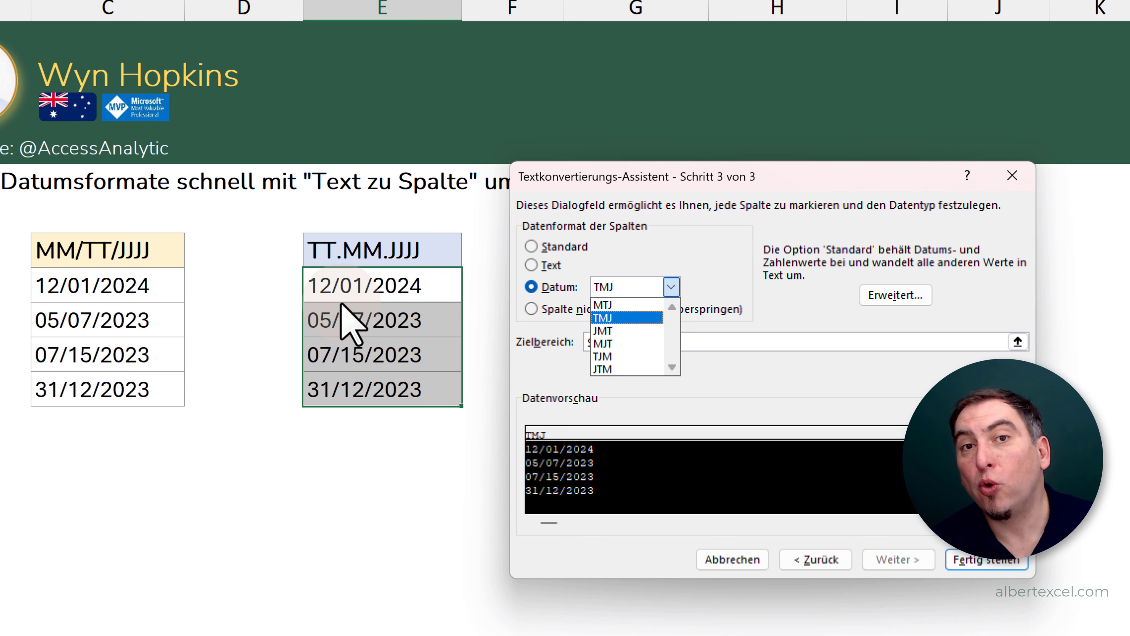
{"action": "left_click", "coordinate": [602, 305]}
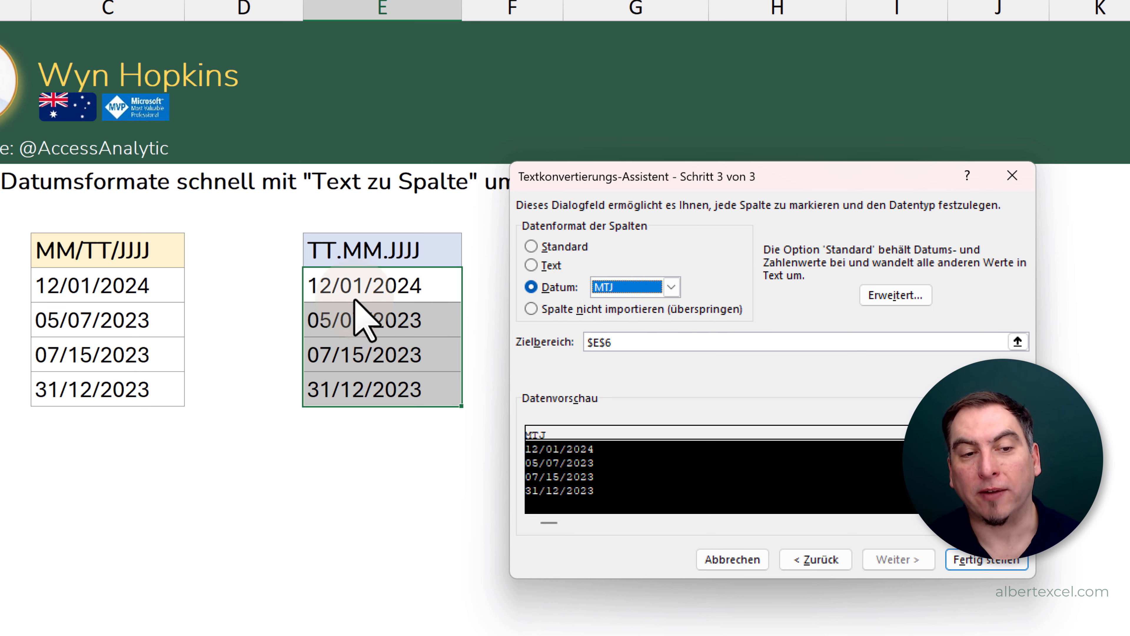
{"action": "left_click", "coordinate": [988, 561]}
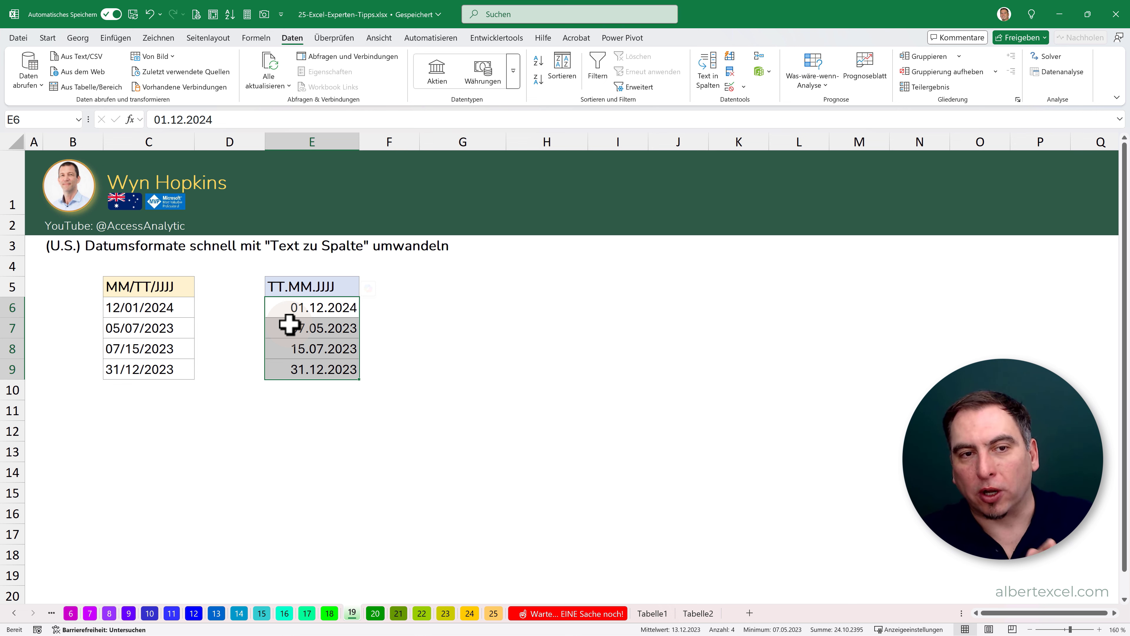
- Run Text in Spalten again on E6:E9, keeping the Standard column format
{"action": "left_click", "coordinate": [716, 76]}
{"action": "left_click", "coordinate": [619, 470]}
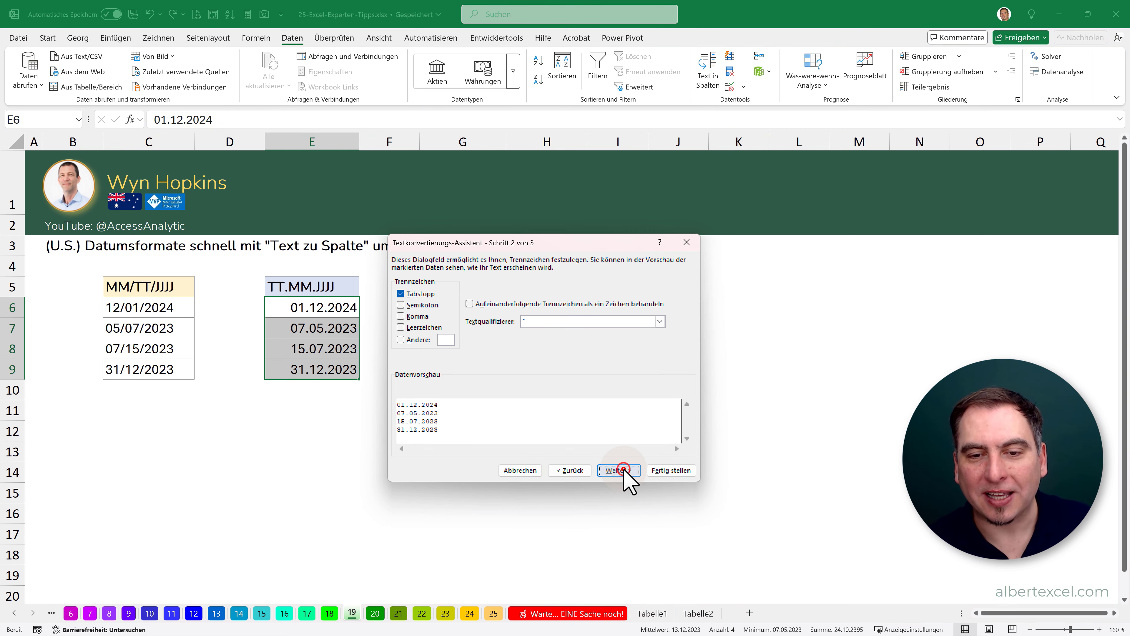
{"action": "left_click", "coordinate": [619, 470]}
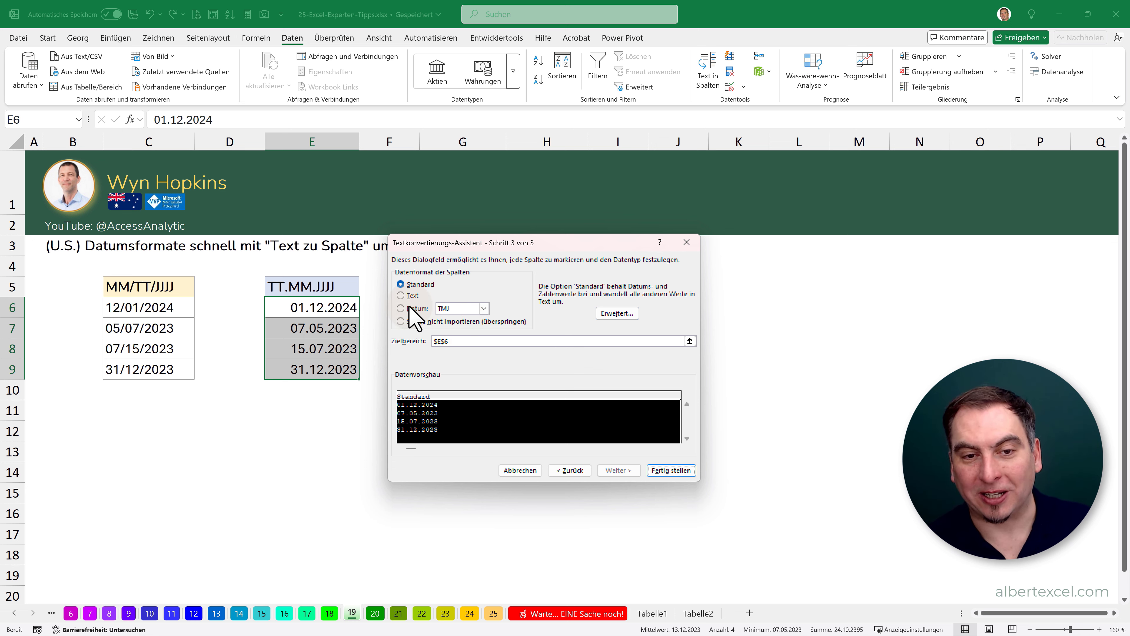
{"action": "left_click", "coordinate": [670, 471]}
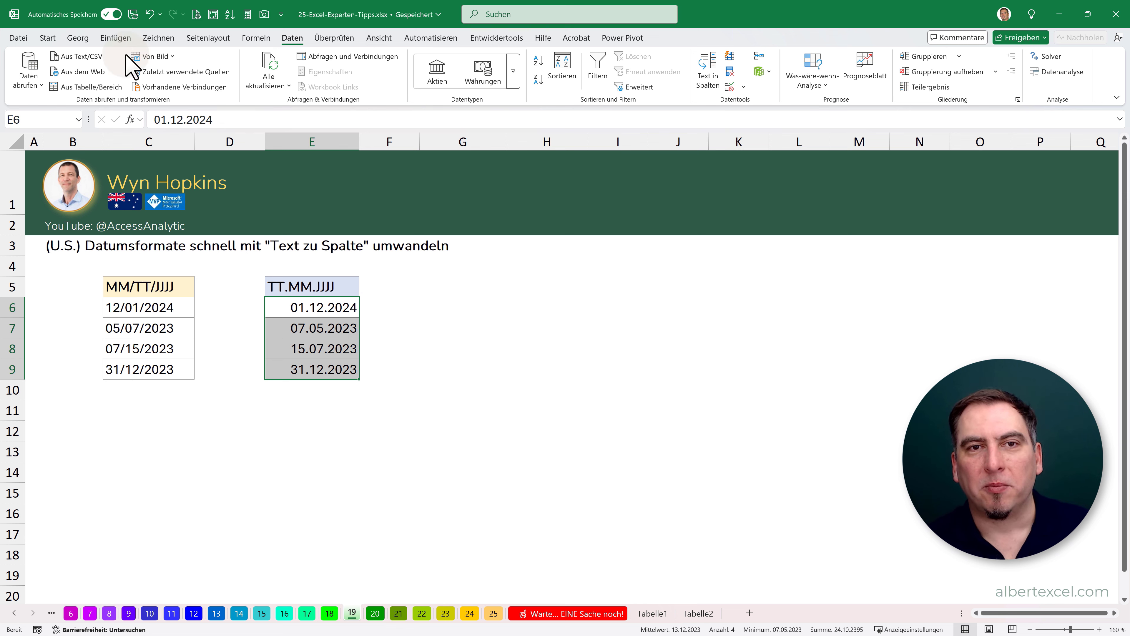
- Open sheet 20 on GRUPPIERENNACH and PIVOTMIT and mark the source table C5:F16
{"action": "left_click", "coordinate": [49, 38]}
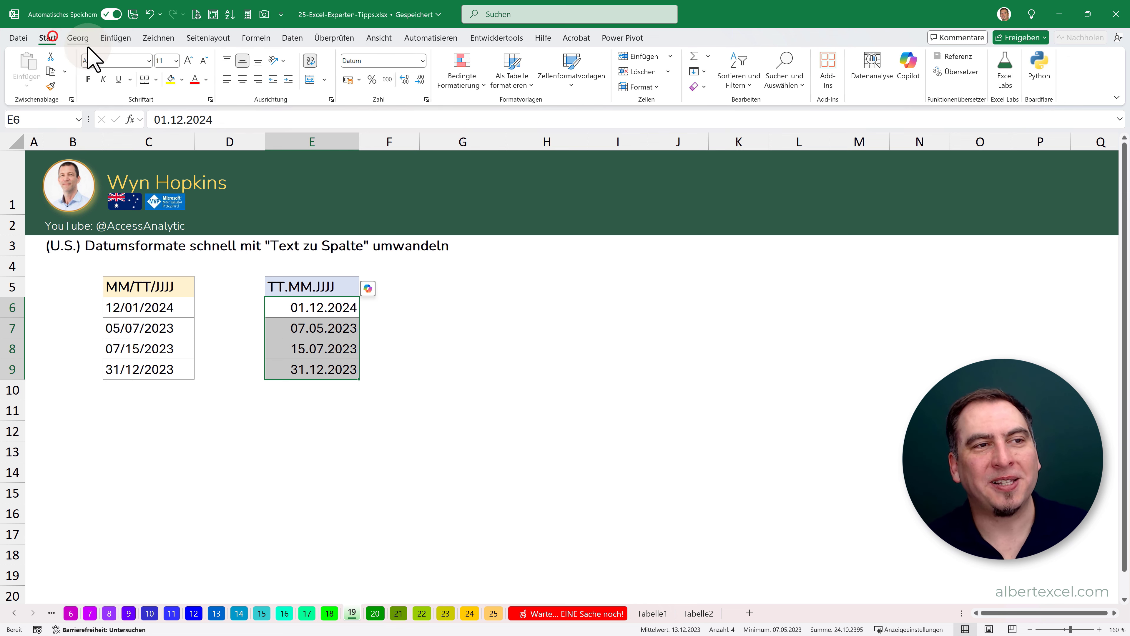
{"action": "left_click", "coordinate": [376, 613]}
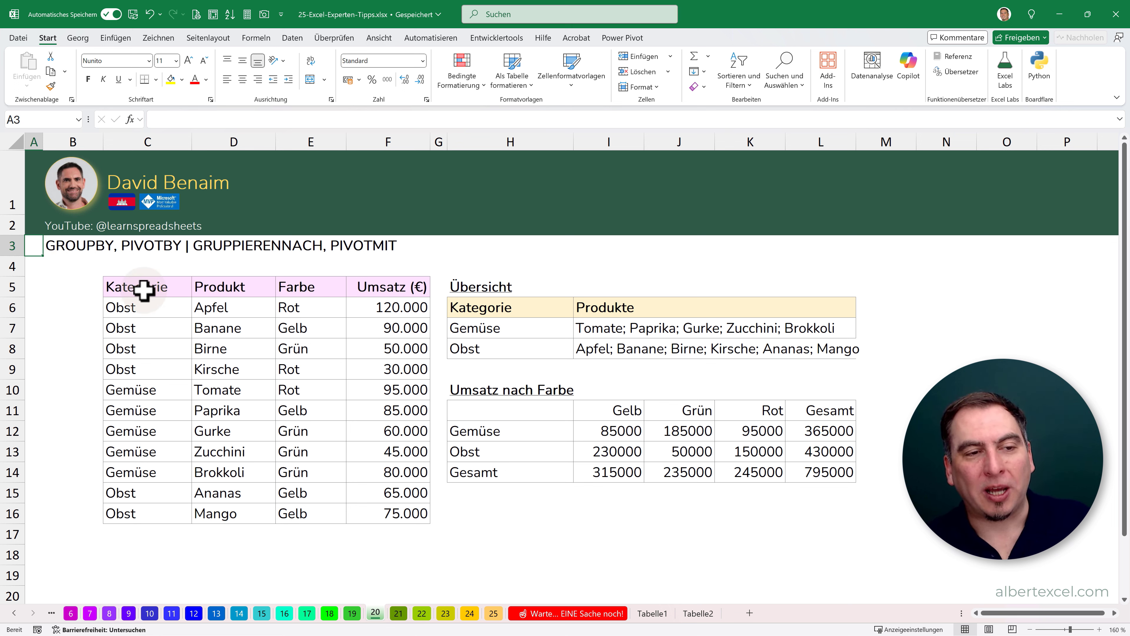
{"action": "left_click_drag", "start_coordinate": [144, 286], "coordinate": [391, 510]}
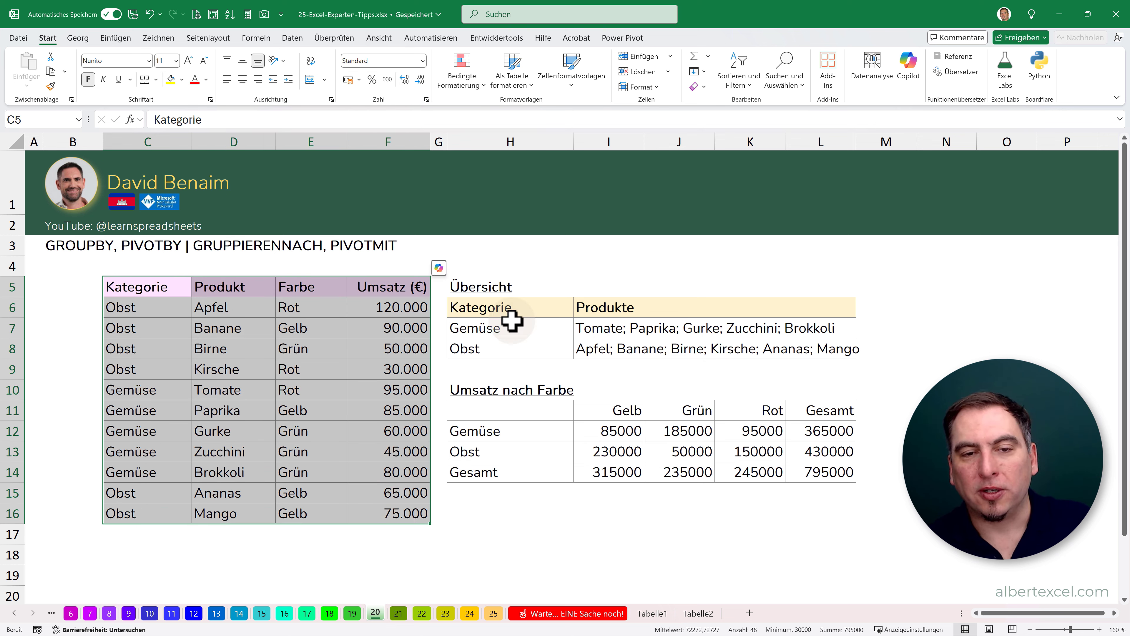
- Examine the Row_fields, Values and Function arguments of the GRUPPIERENNACH formula in H7, and check its spilled product lists in I7 and I8
{"action": "left_click", "coordinate": [486, 322]}
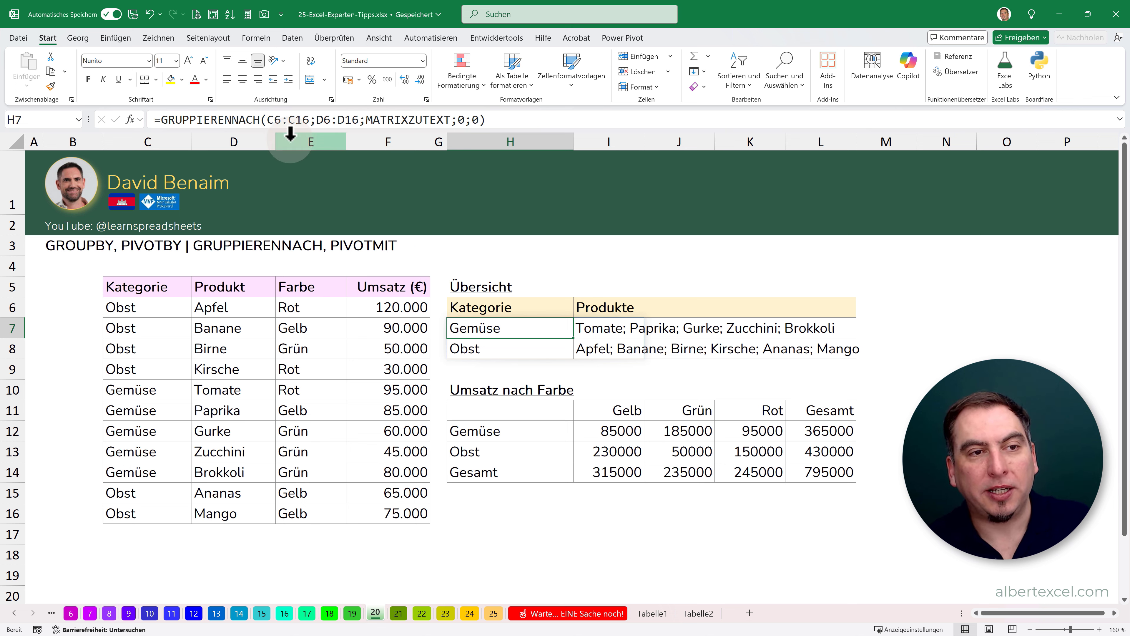
{"action": "left_click", "coordinate": [130, 119]}
{"action": "left_click_drag", "start_coordinate": [465, 275], "coordinate": [739, 269]}
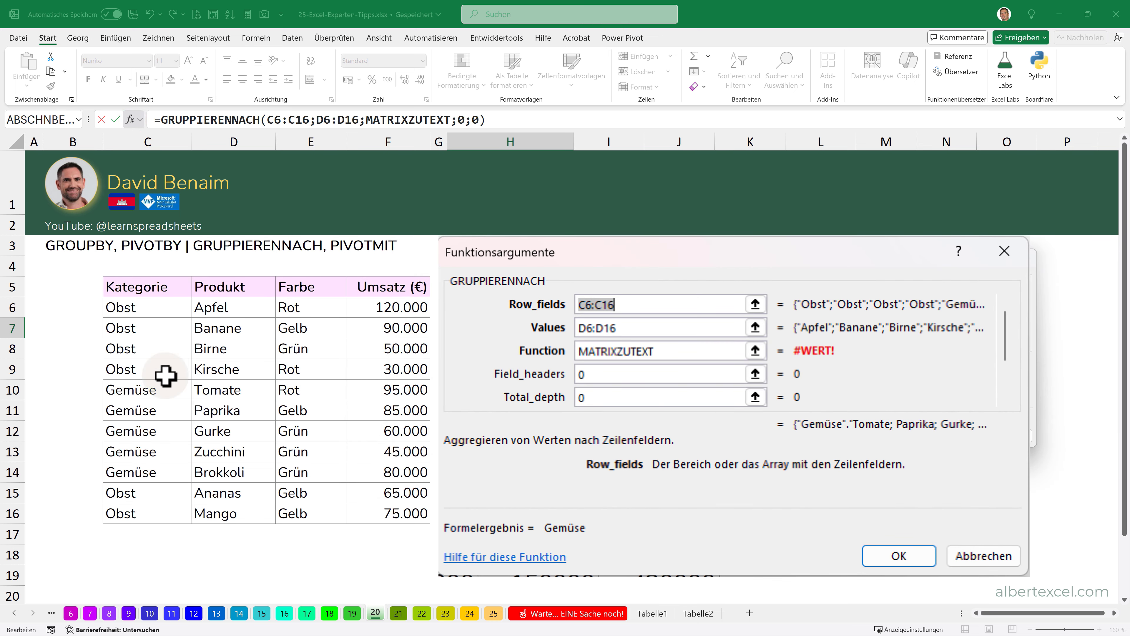
{"action": "left_click", "coordinate": [649, 328]}
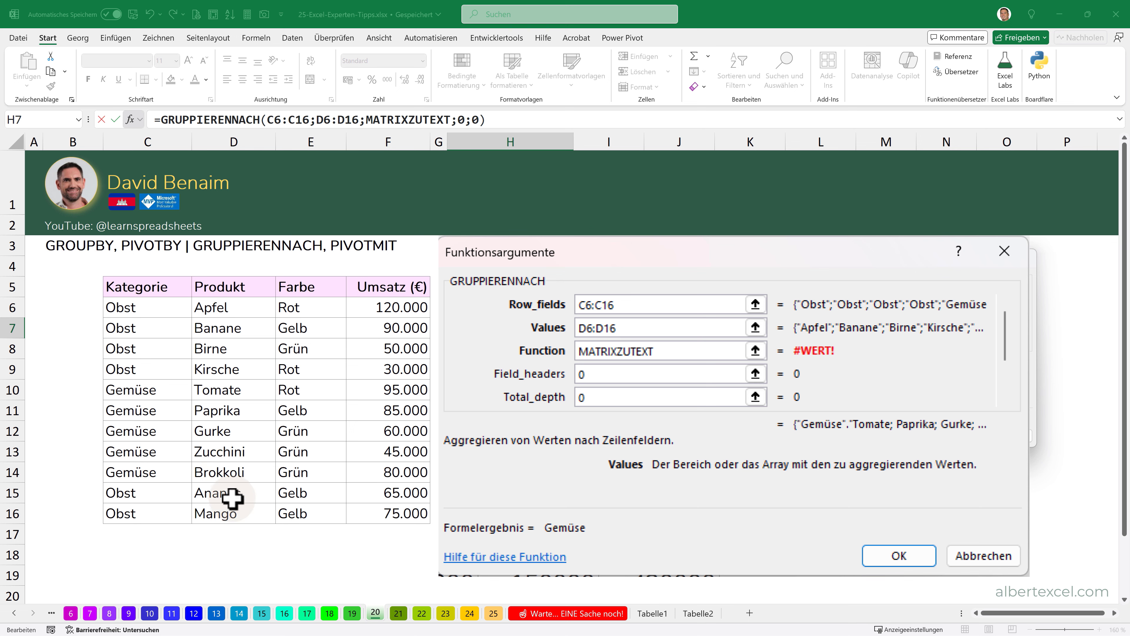
{"action": "left_click", "coordinate": [682, 349]}
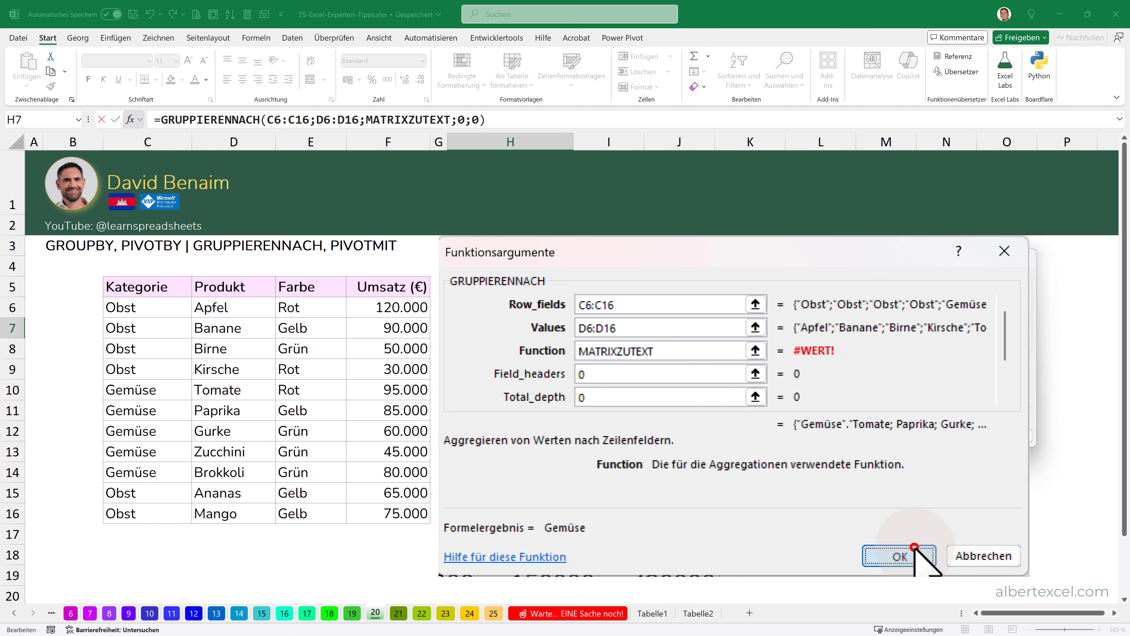
{"action": "left_click", "coordinate": [921, 557]}
{"action": "left_click", "coordinate": [591, 337]}
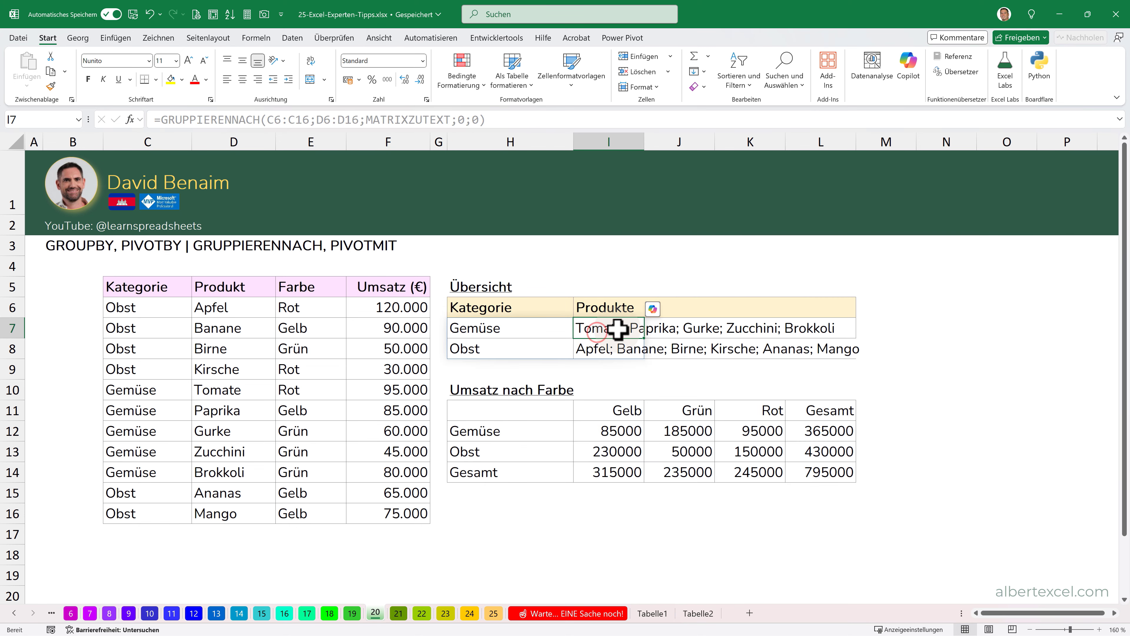
{"action": "left_click", "coordinate": [590, 349]}
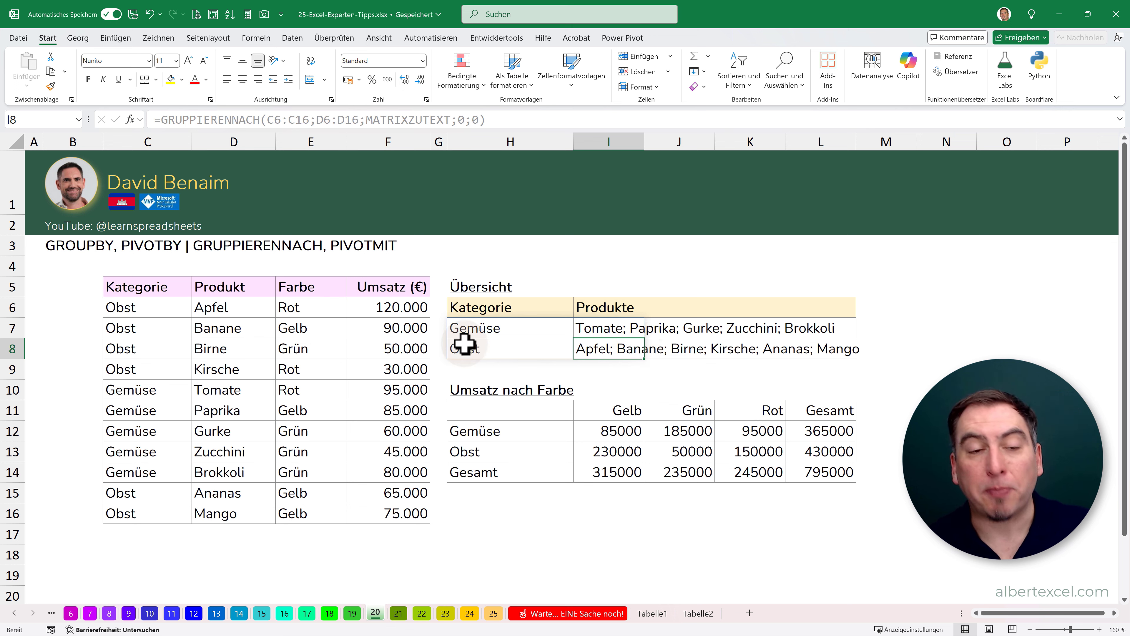
- Examine the row, column, value and function arguments of the PIVOTMIT formula in H11 without changing it
{"action": "left_click", "coordinate": [481, 410]}
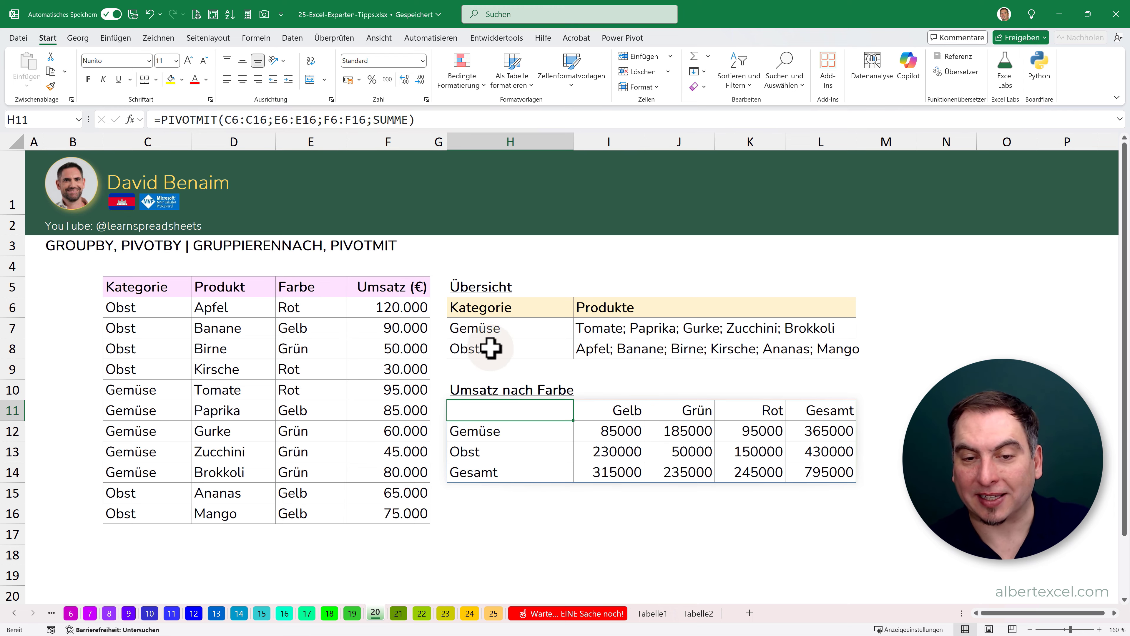
{"action": "double_click", "coordinate": [487, 407]}
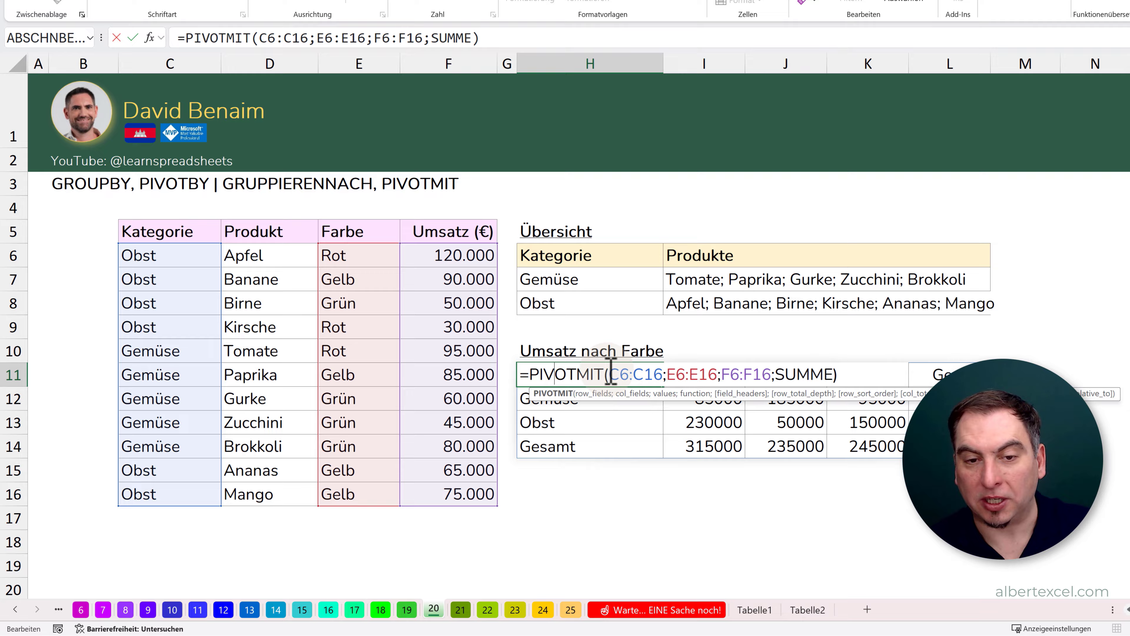
{"action": "left_click", "coordinate": [545, 401]}
{"action": "left_click_drag", "start_coordinate": [635, 361], "coordinate": [685, 362]}
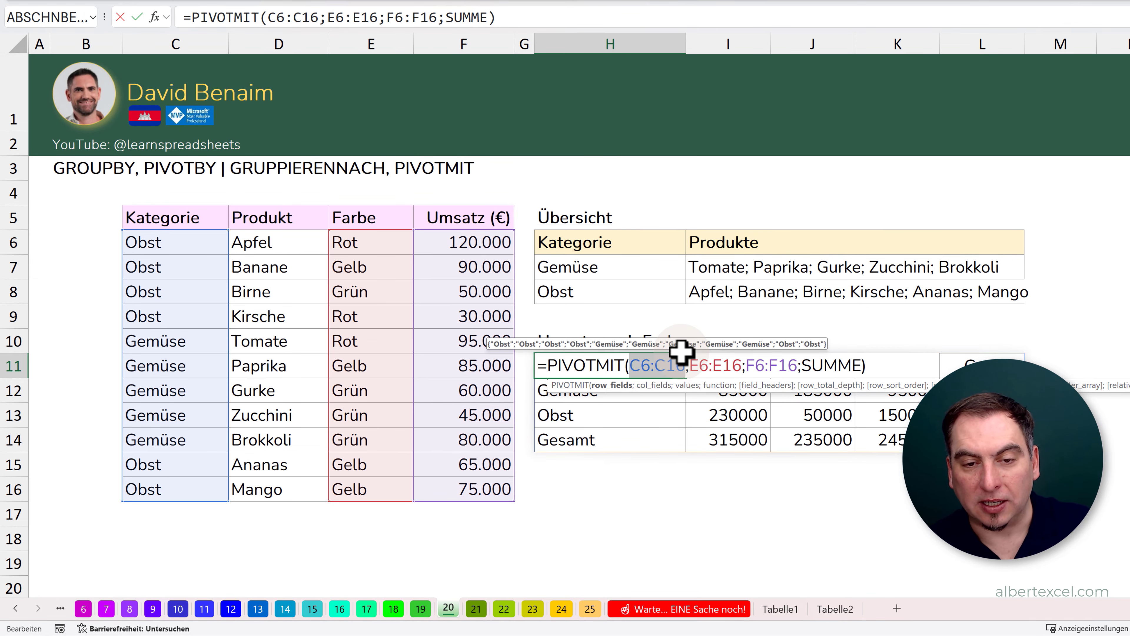
{"action": "left_click_drag", "start_coordinate": [689, 366], "coordinate": [745, 369]}
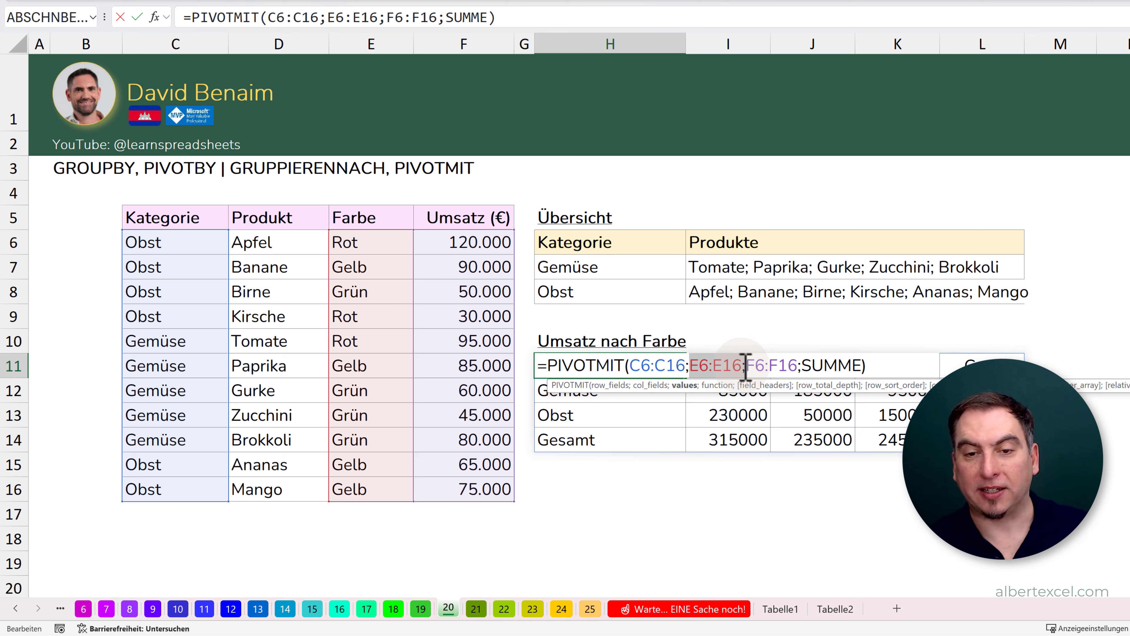
{"action": "left_click_drag", "start_coordinate": [747, 365], "coordinate": [798, 366]}
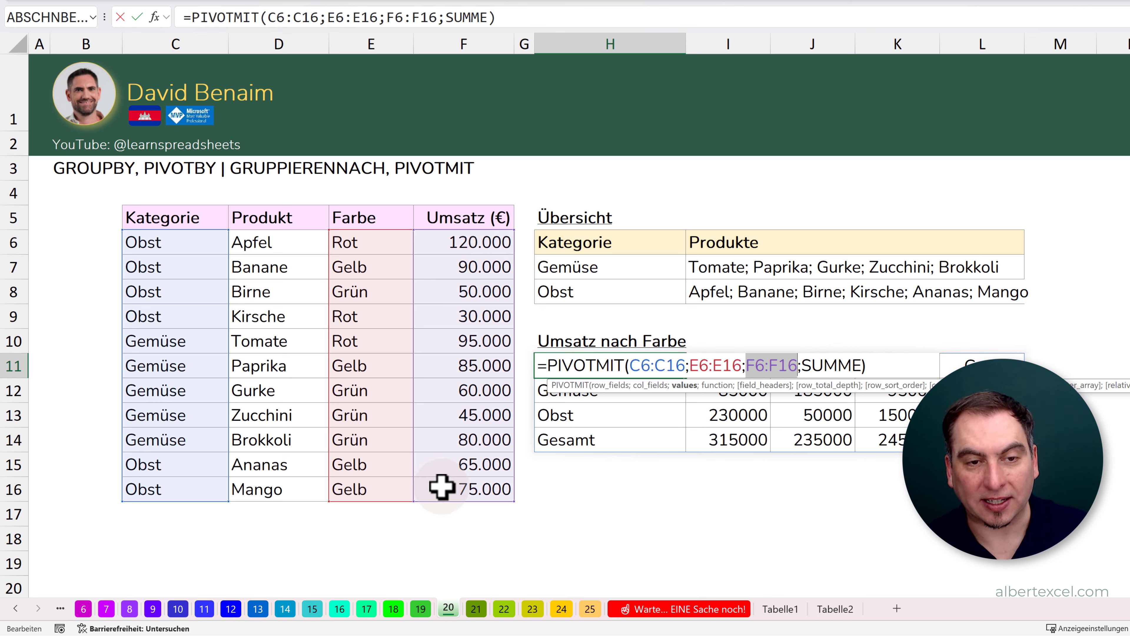
{"action": "left_click_drag", "start_coordinate": [803, 366], "coordinate": [860, 366]}
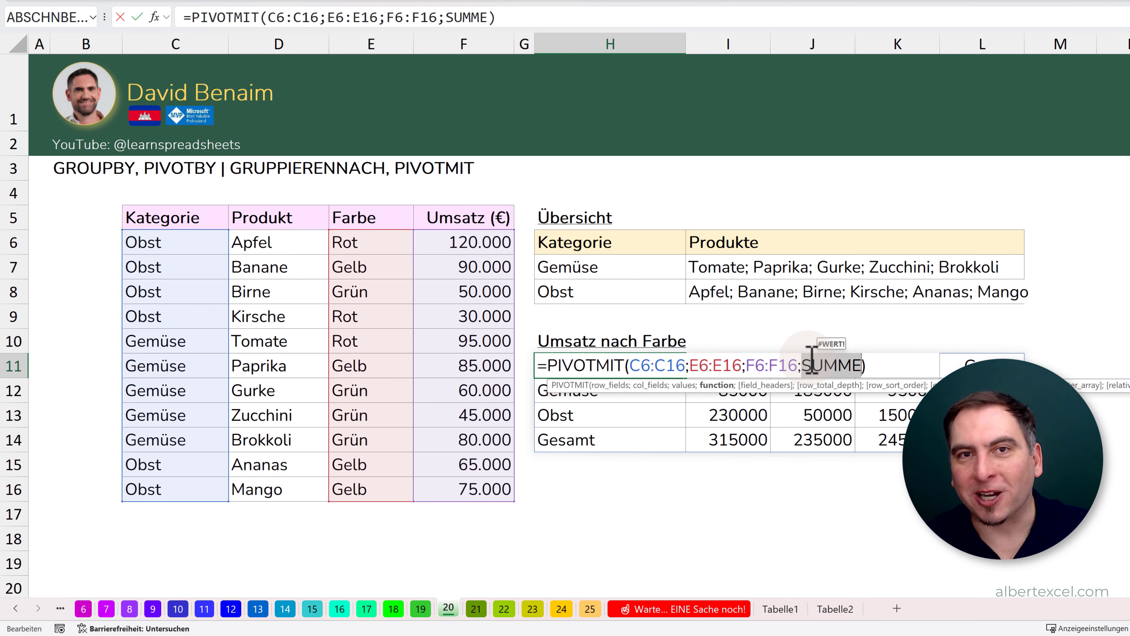
{"action": "key", "text": "Escape"}
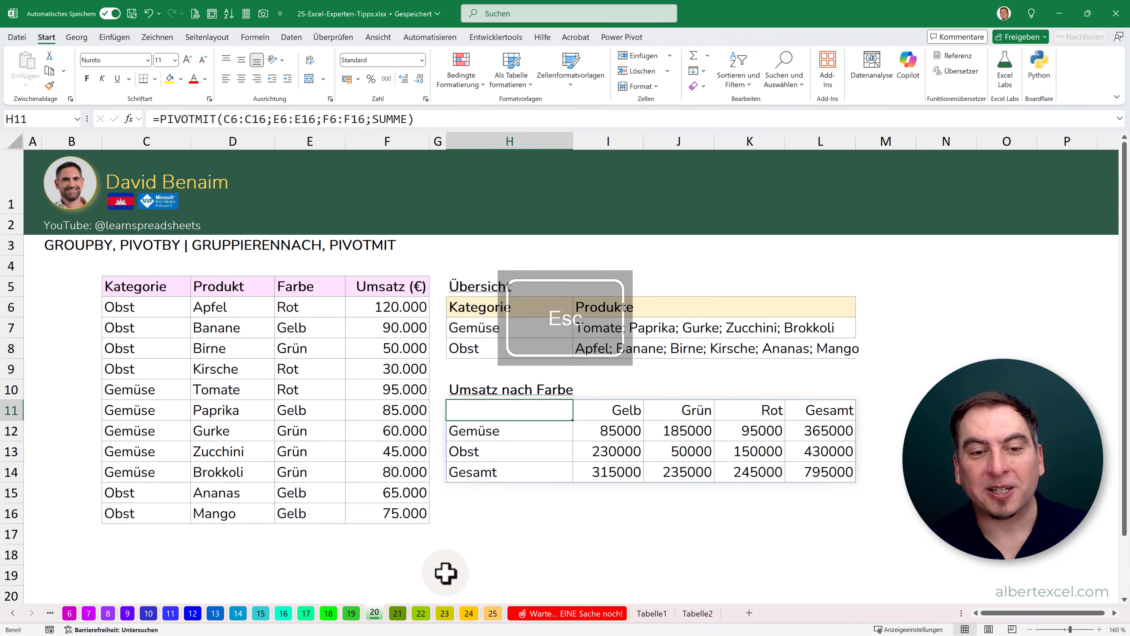
- Open sheet 21 on Python in Excel and set the Umsatz of Papierstau-Simulator in E8 to 500.000 €
{"action": "left_click", "coordinate": [397, 613]}
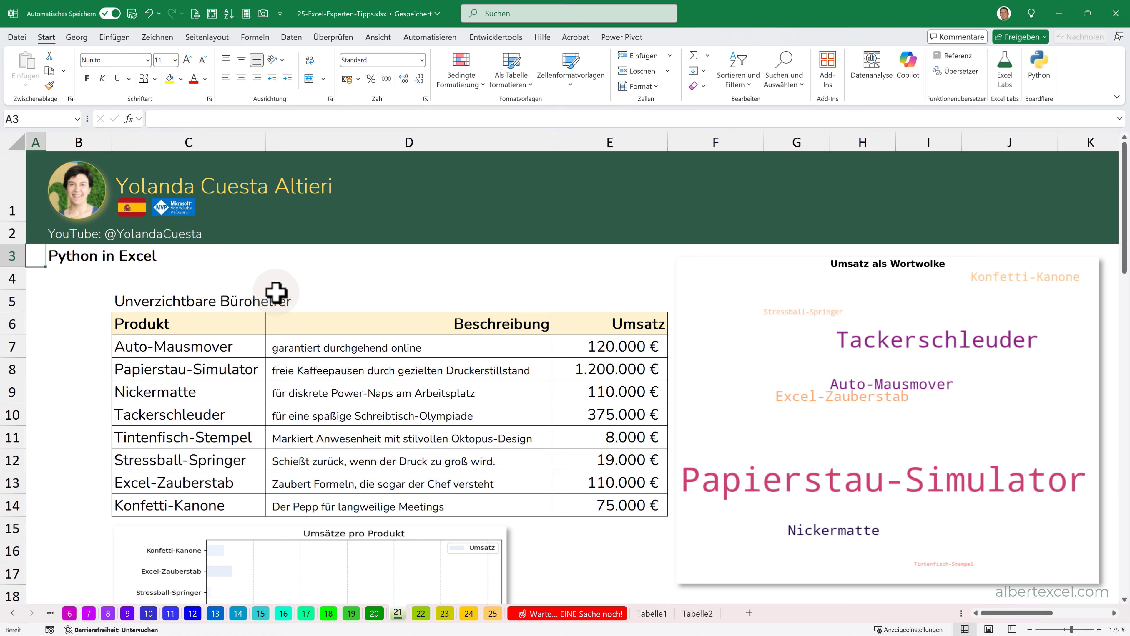
{"action": "left_click", "coordinate": [585, 371]}
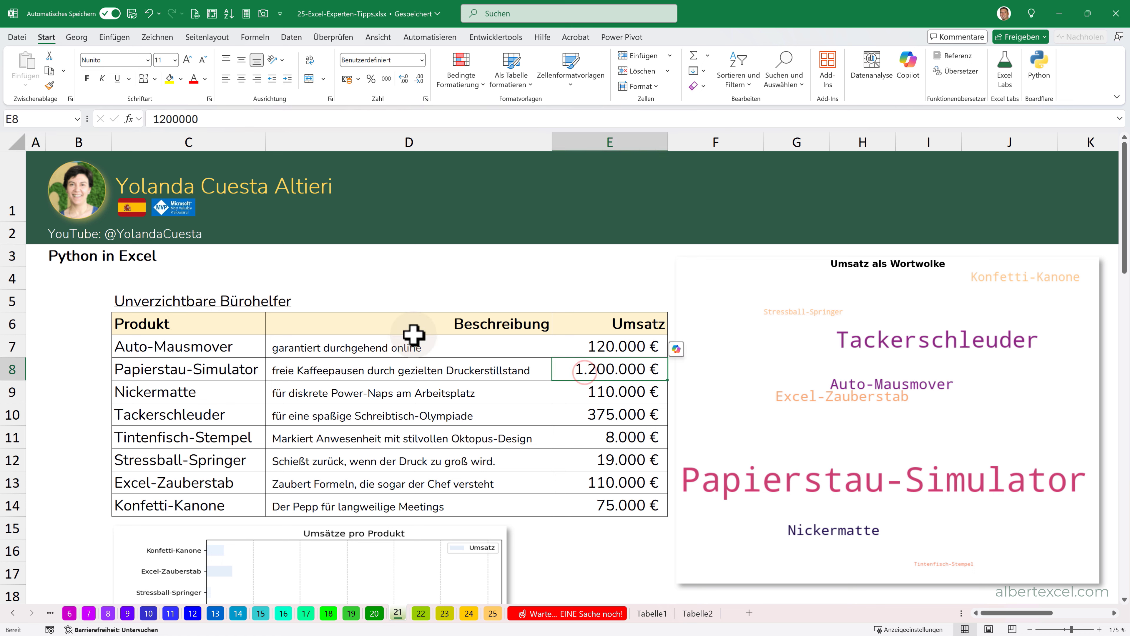
{"action": "type", "text": "500000"}
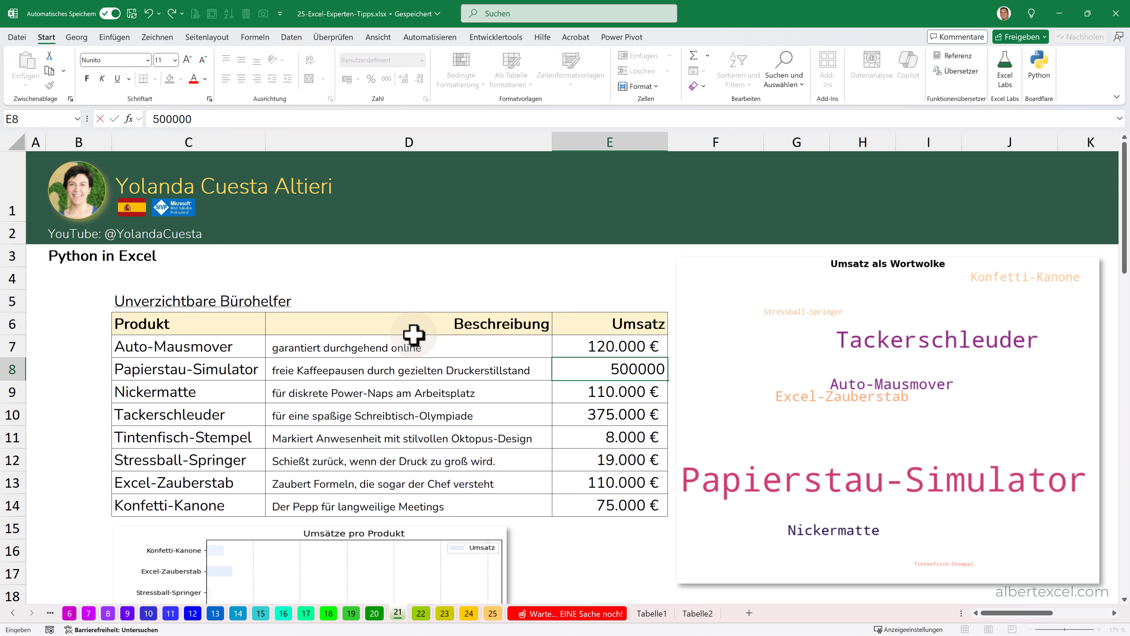
{"action": "key", "text": "Return"}
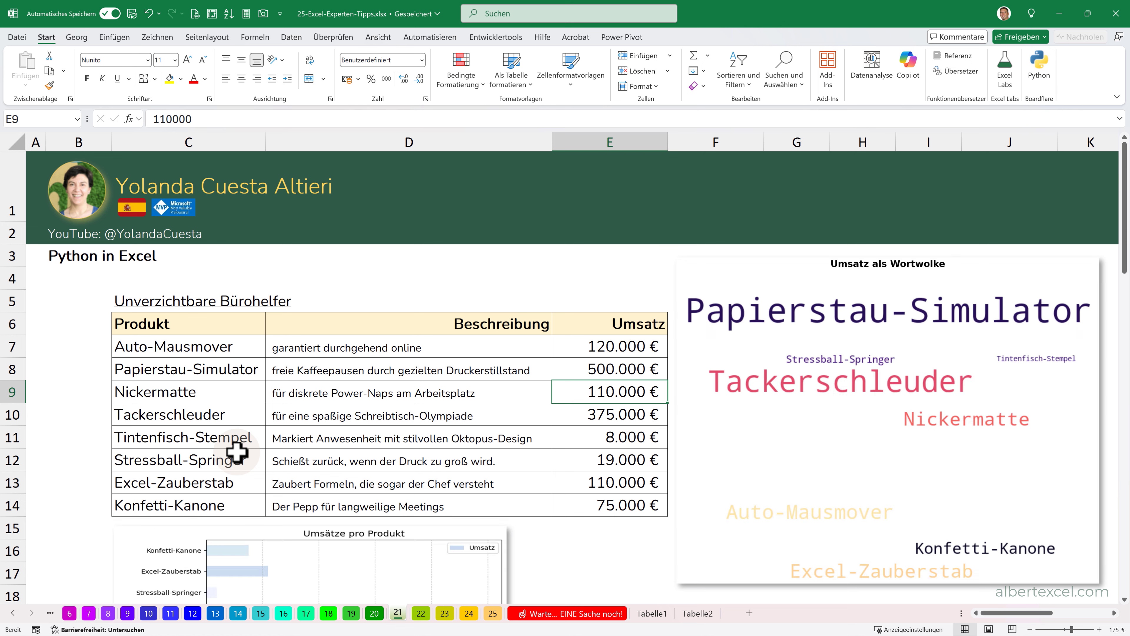
{"action": "key", "text": "Up"}
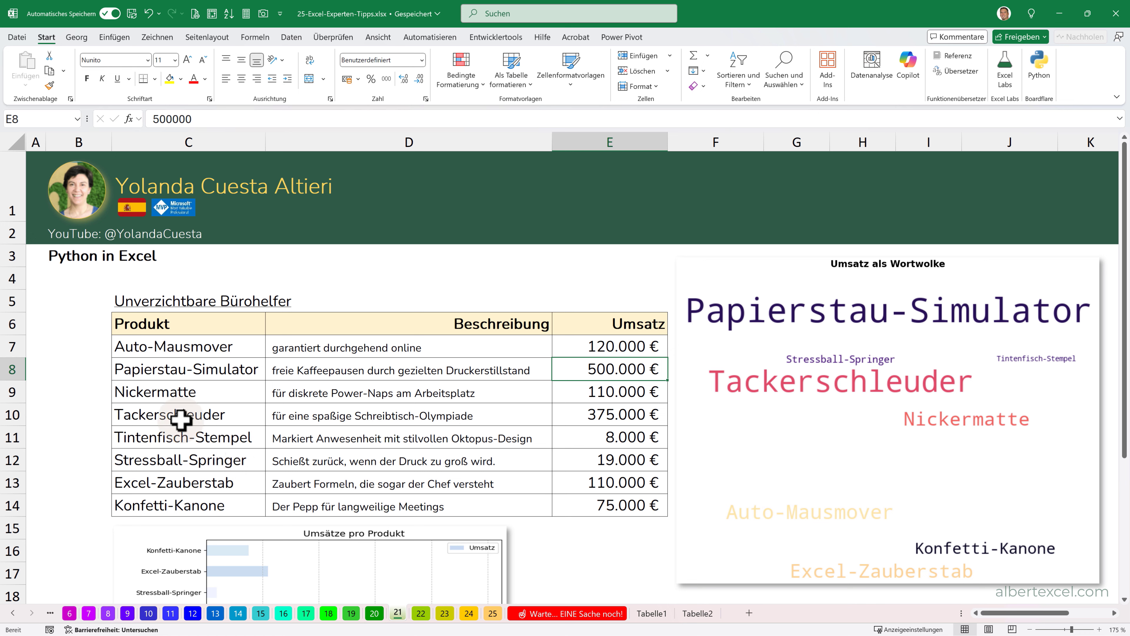
- Set the Umsatz of Tintenfisch-Stempel in E11 to 2.000.000 €
{"action": "left_click", "coordinate": [581, 435]}
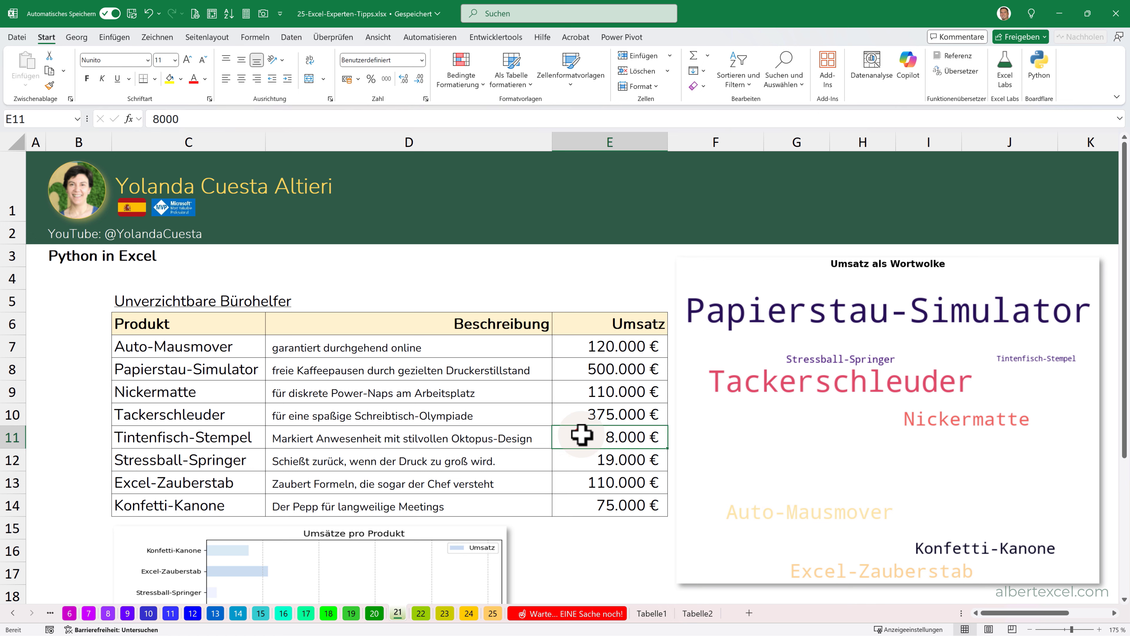
{"action": "type", "text": "20"}
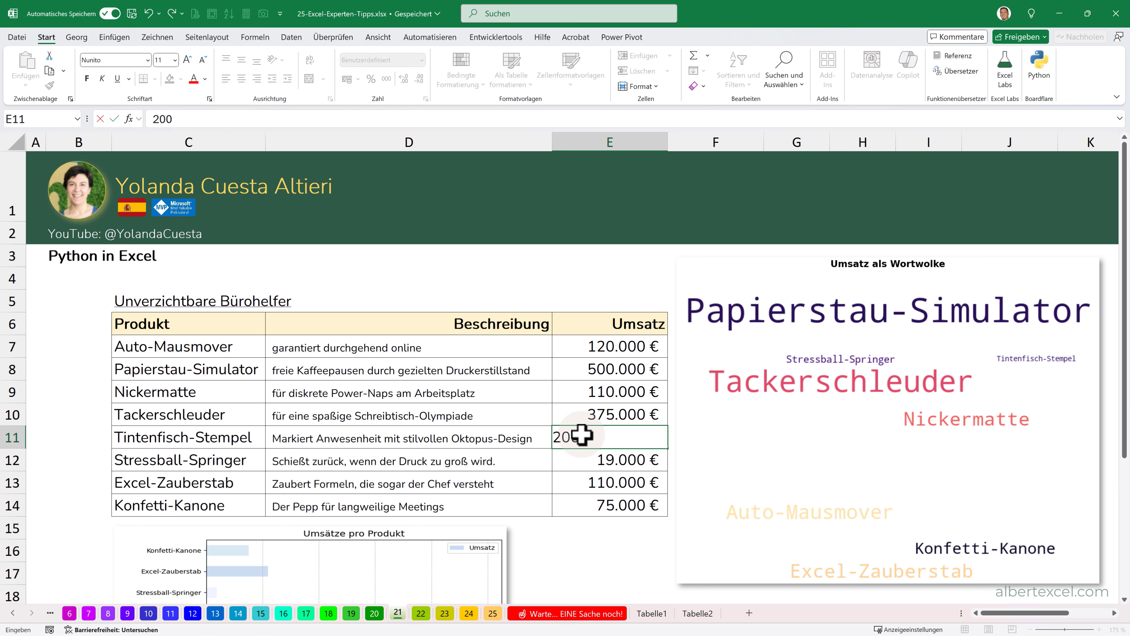
{"action": "key", "text": "Return"}
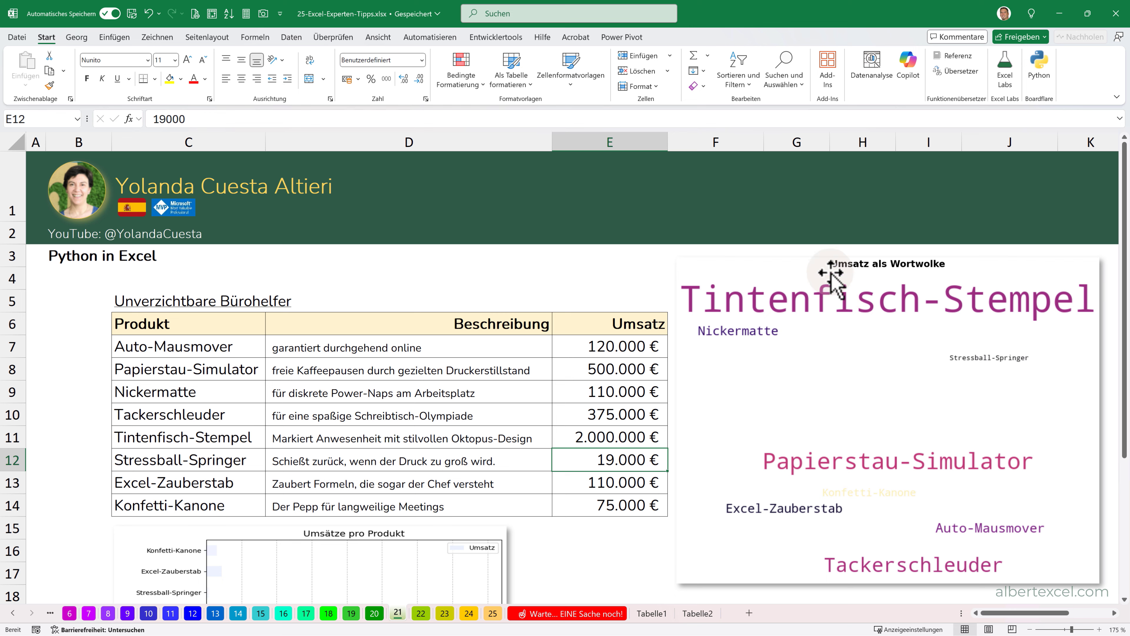
- Move the Wortwolke picture off the Python cells in column J, and check the DataFrame code in J6 against its source range C6:E14
{"action": "left_click_drag", "start_coordinate": [830, 280], "coordinate": [744, 482]}
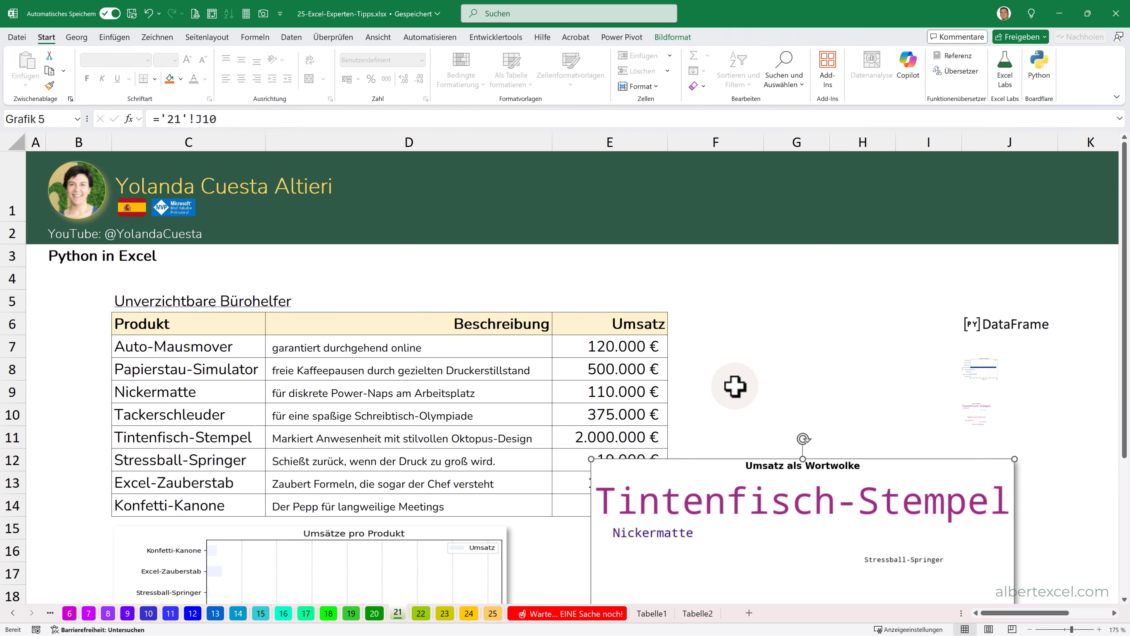
{"action": "left_click", "coordinate": [995, 327]}
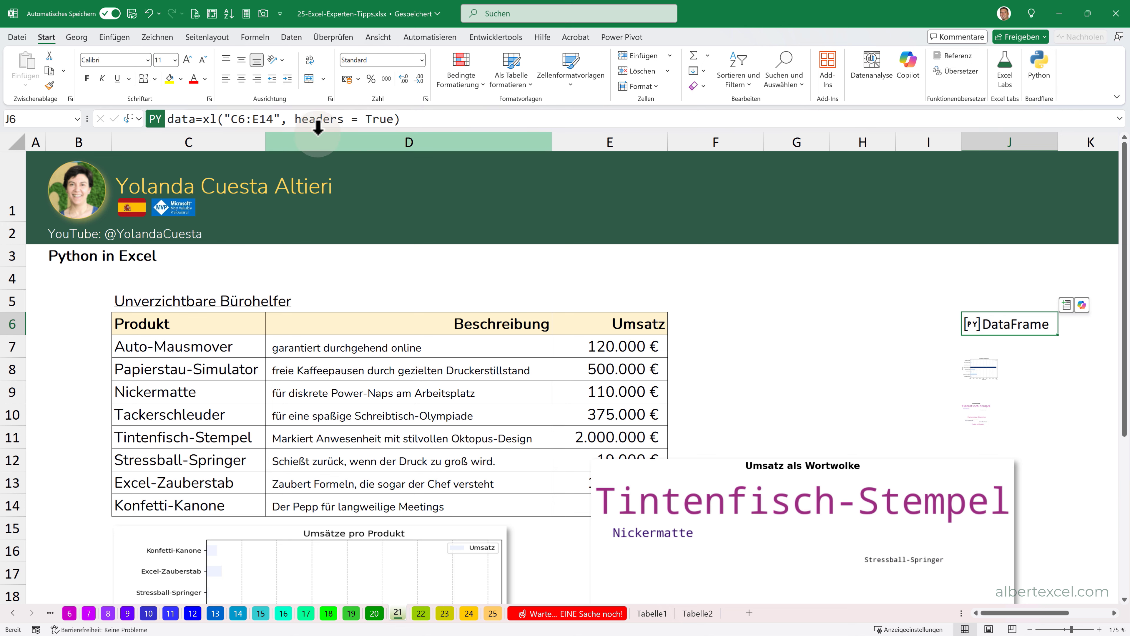
{"action": "left_click_drag", "start_coordinate": [191, 317], "coordinate": [573, 499]}
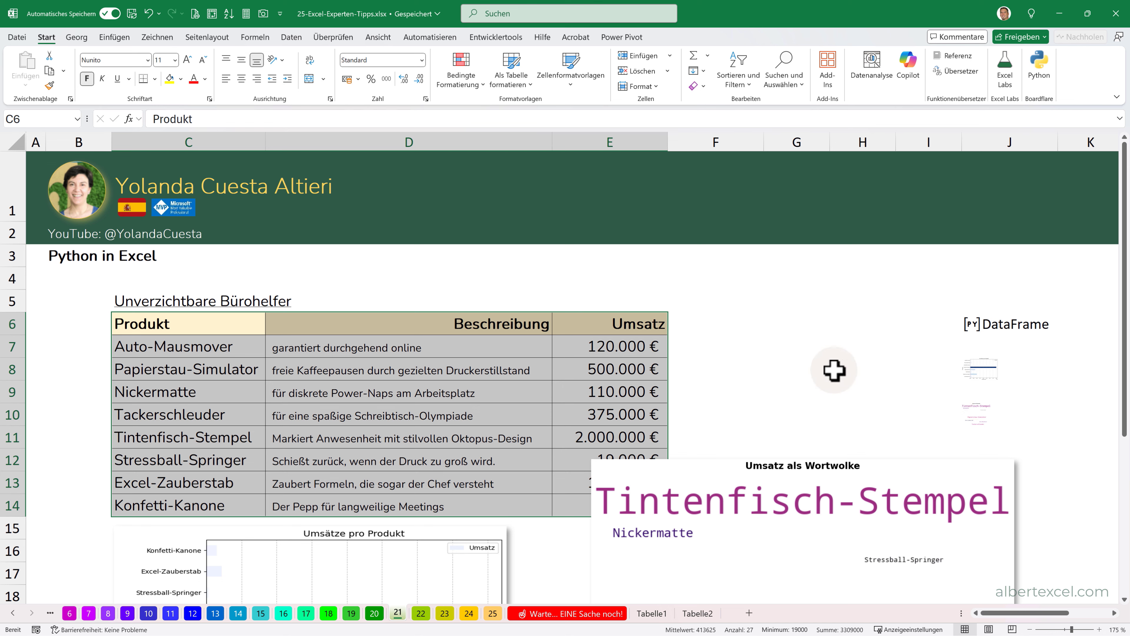
- Examine the full WordCloud Python code in J10, including its word_freq dictionary and size settings, without changing it
{"action": "left_click", "coordinate": [981, 411]}
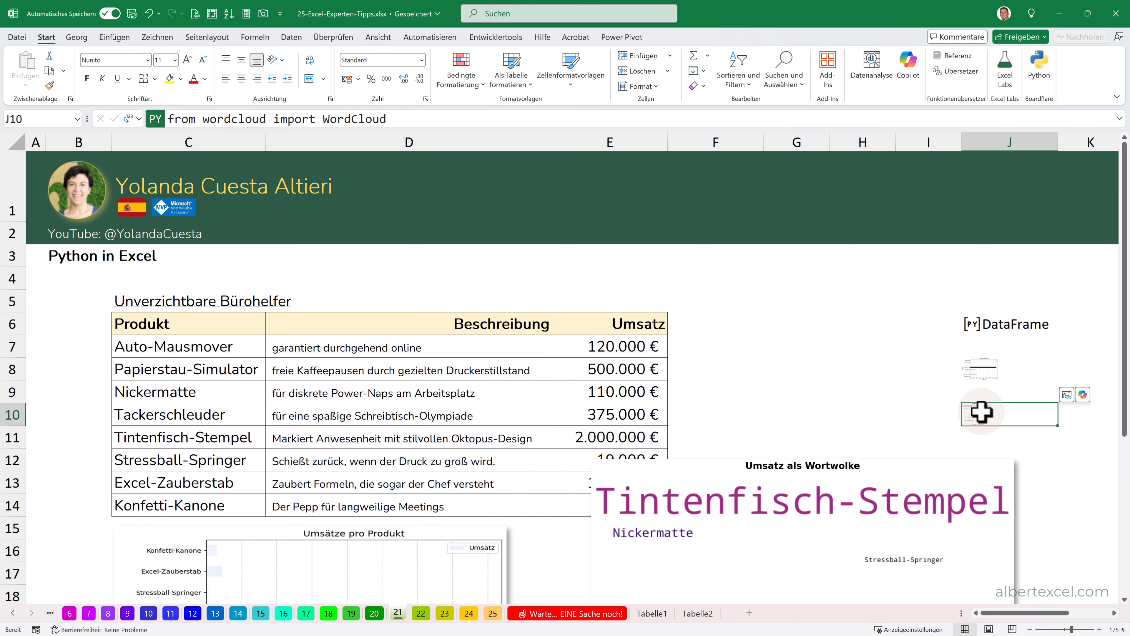
{"action": "left_click", "coordinate": [1119, 119]}
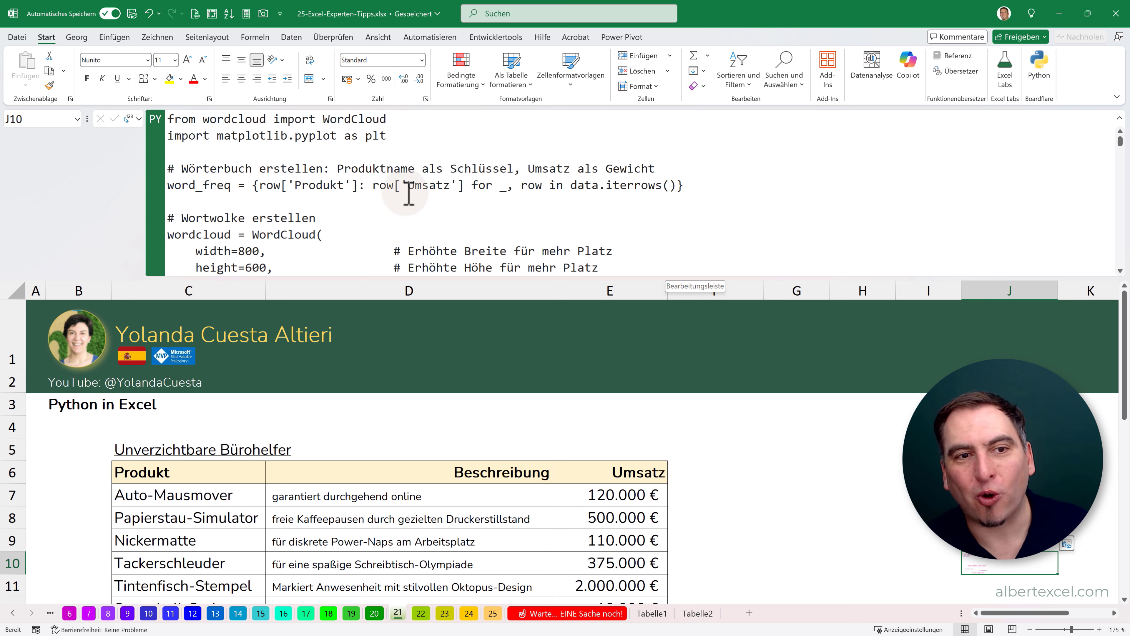
{"action": "scroll", "coordinate": [409, 192], "scroll_direction": "down", "scroll_amount": 2}
{"action": "scroll", "coordinate": [410, 193], "scroll_direction": "up", "scroll_amount": 2}
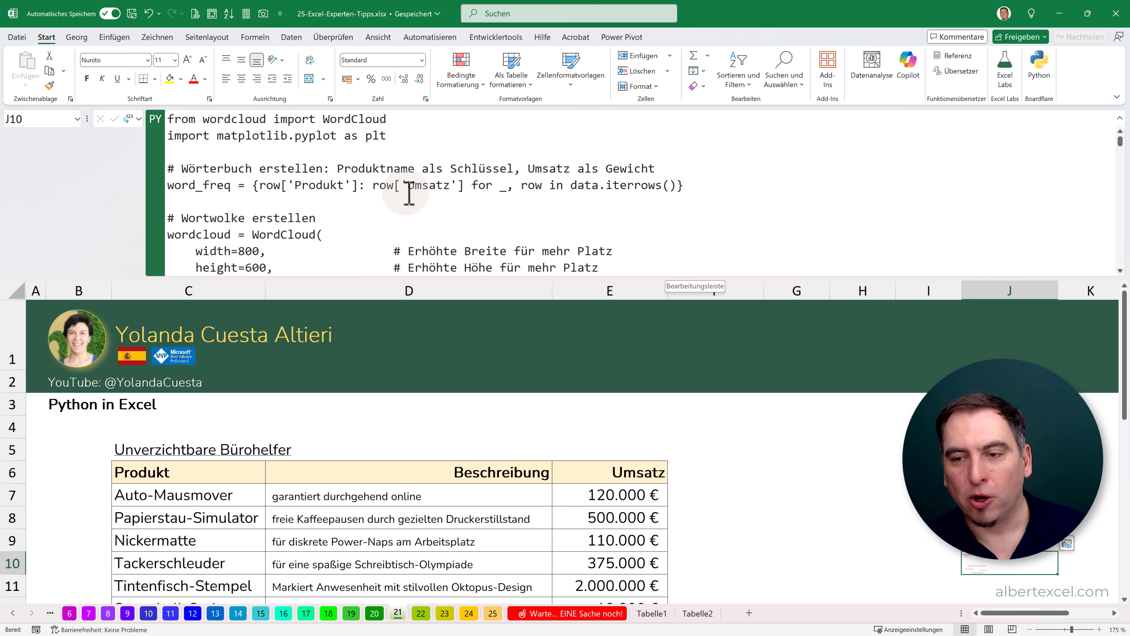
{"action": "left_click", "coordinate": [1119, 118]}
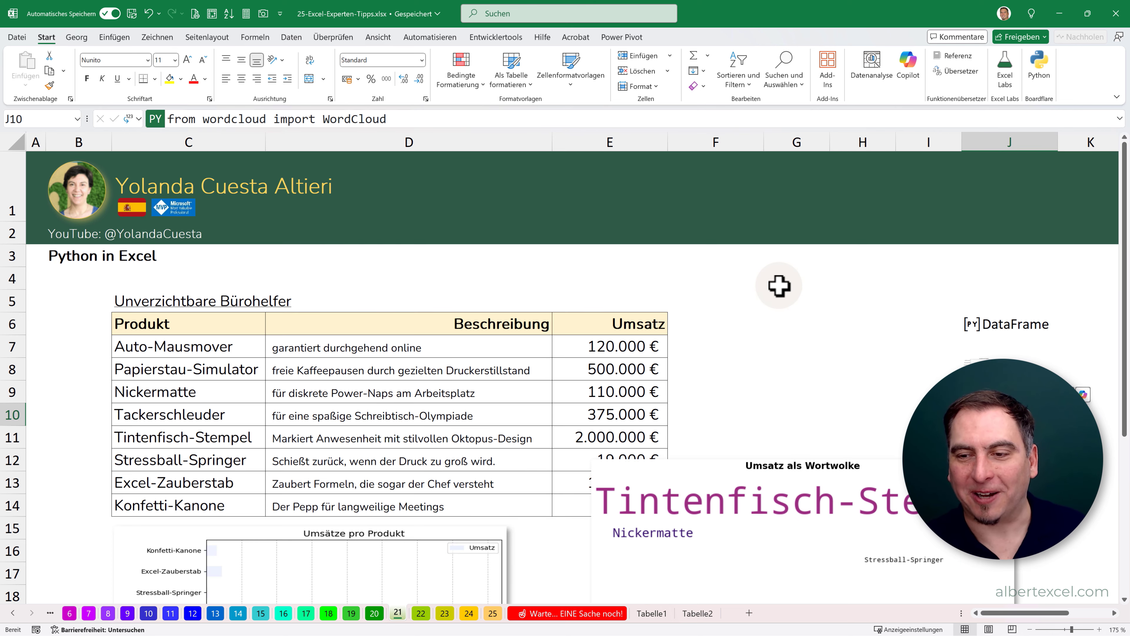
- Open sheet 22 on LET, view the full Nettogewinn mit LET formula in G8, and expand the collapsed column group
{"action": "left_click", "coordinate": [420, 613]}
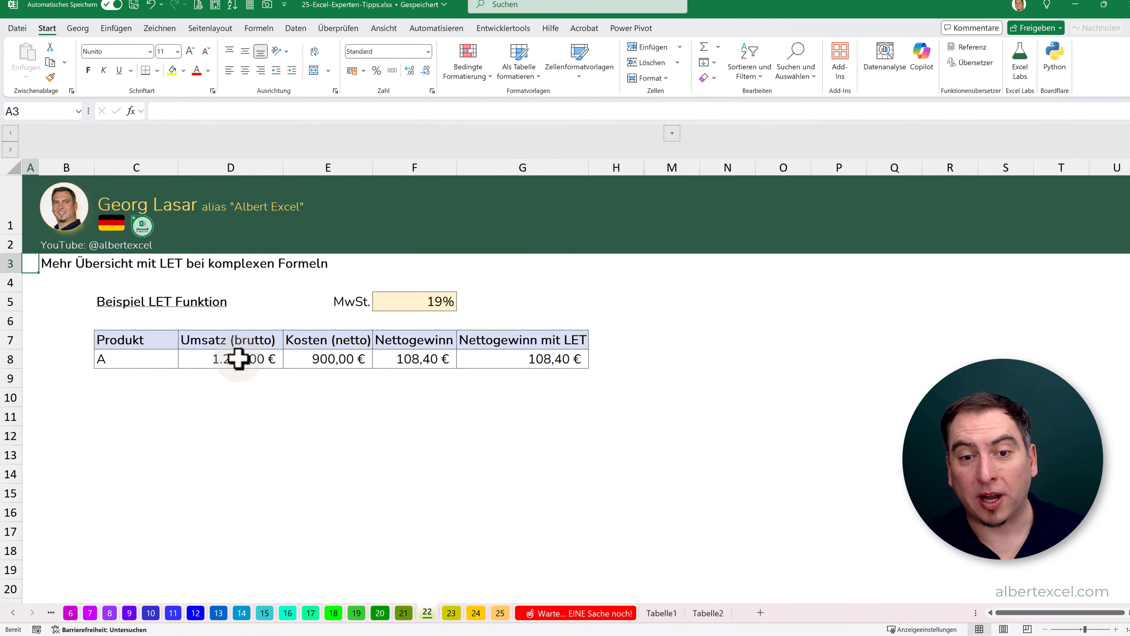
{"action": "left_click", "coordinate": [541, 345]}
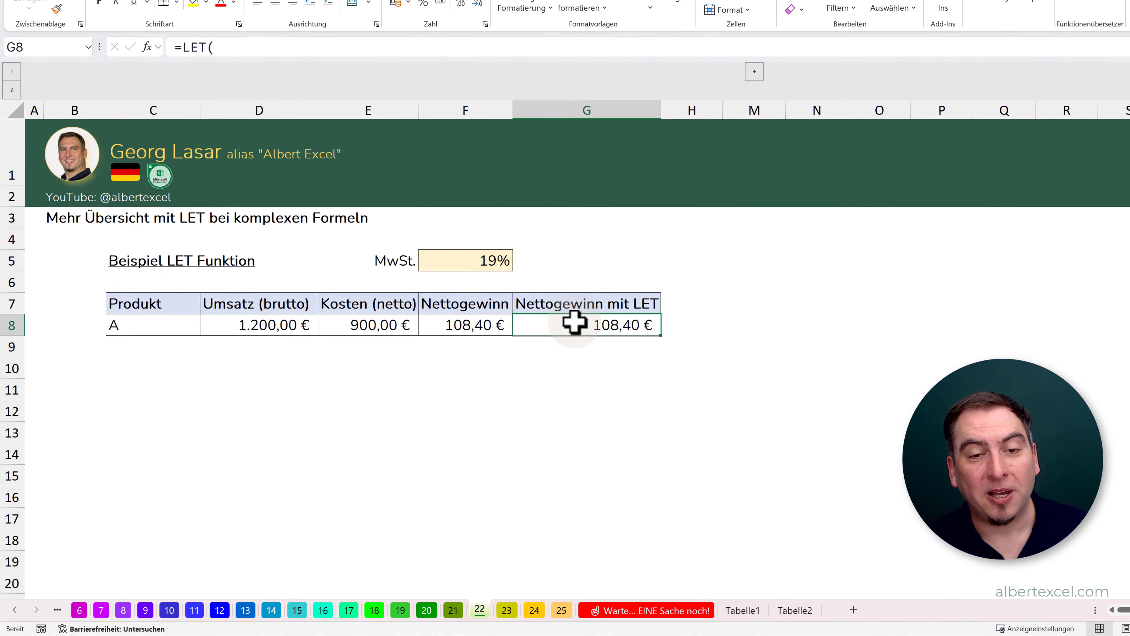
{"action": "key", "text": "ctrl+shift+u"}
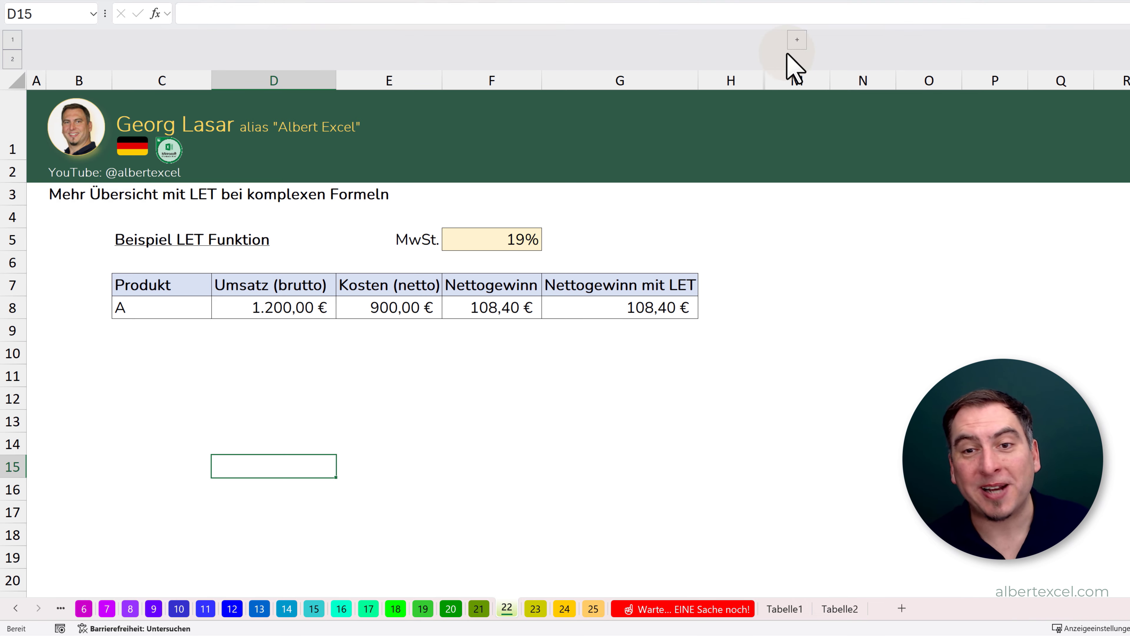
{"action": "left_click", "coordinate": [798, 41]}
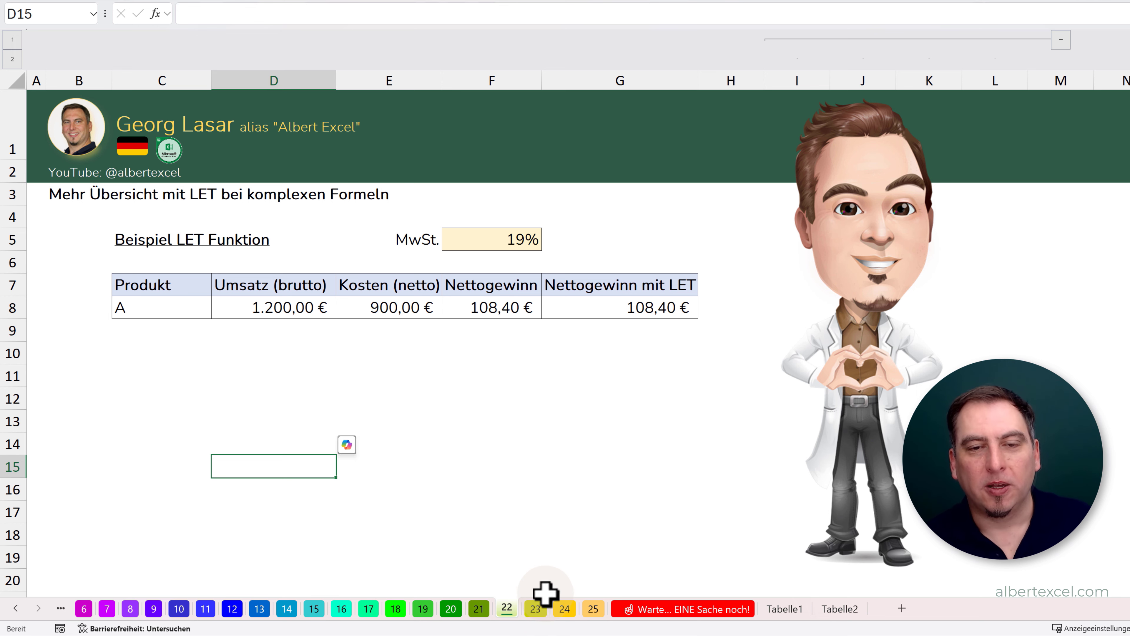
- View sheet 23 on the Power Query RightSemi and LeftSemi joins and sheet 24 on Copilot
{"action": "left_click", "coordinate": [535, 609]}
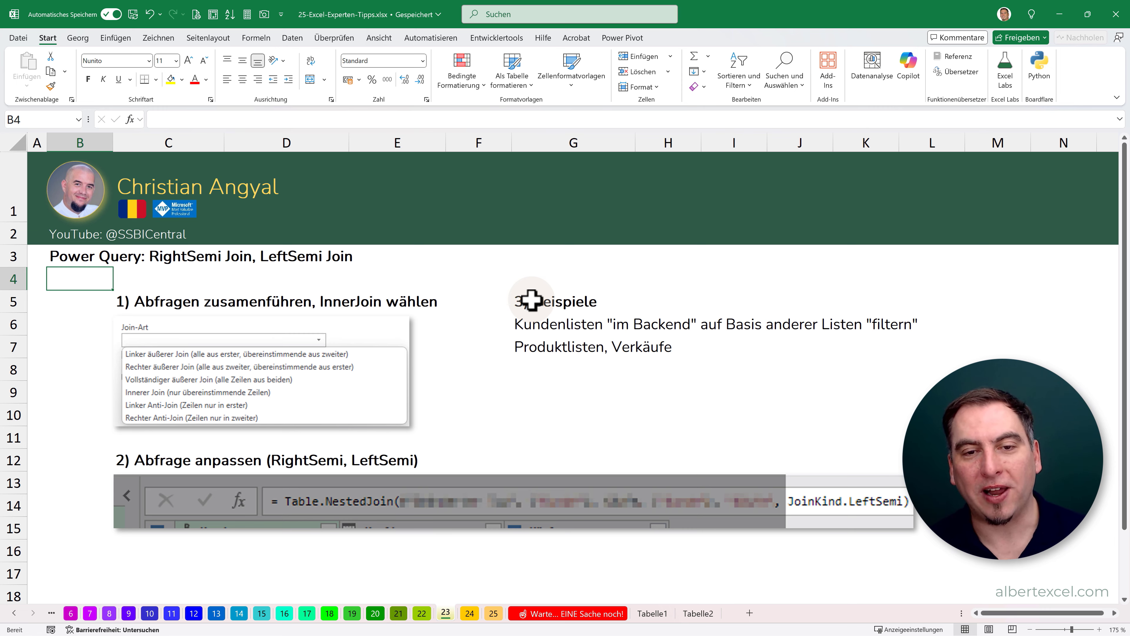
{"action": "left_click", "coordinate": [469, 613]}
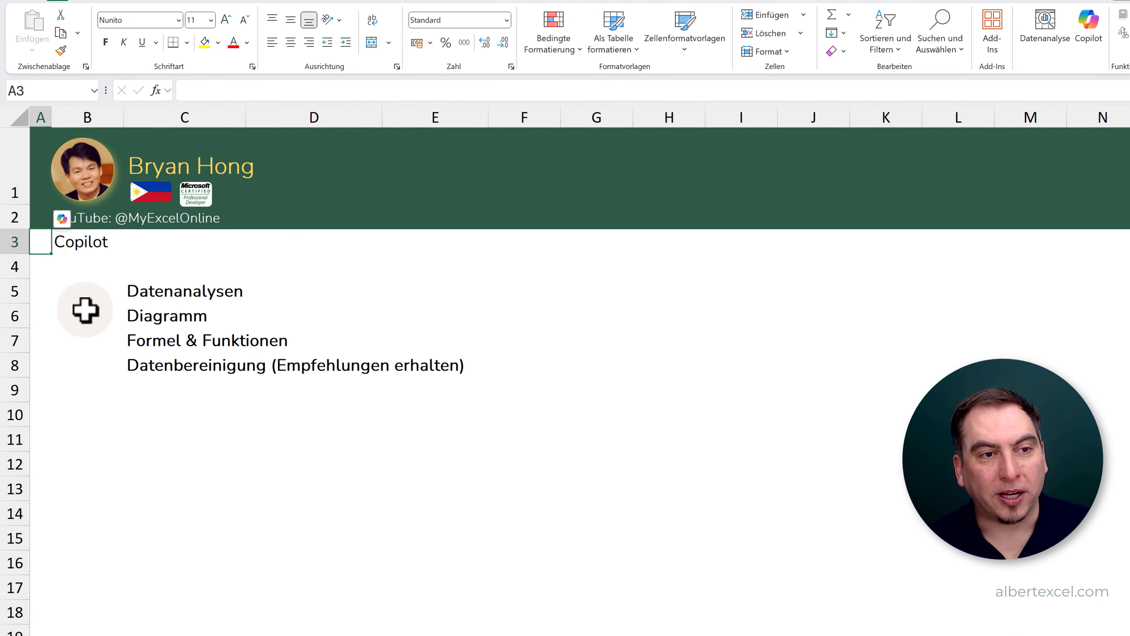
{"action": "left_click", "coordinate": [76, 274]}
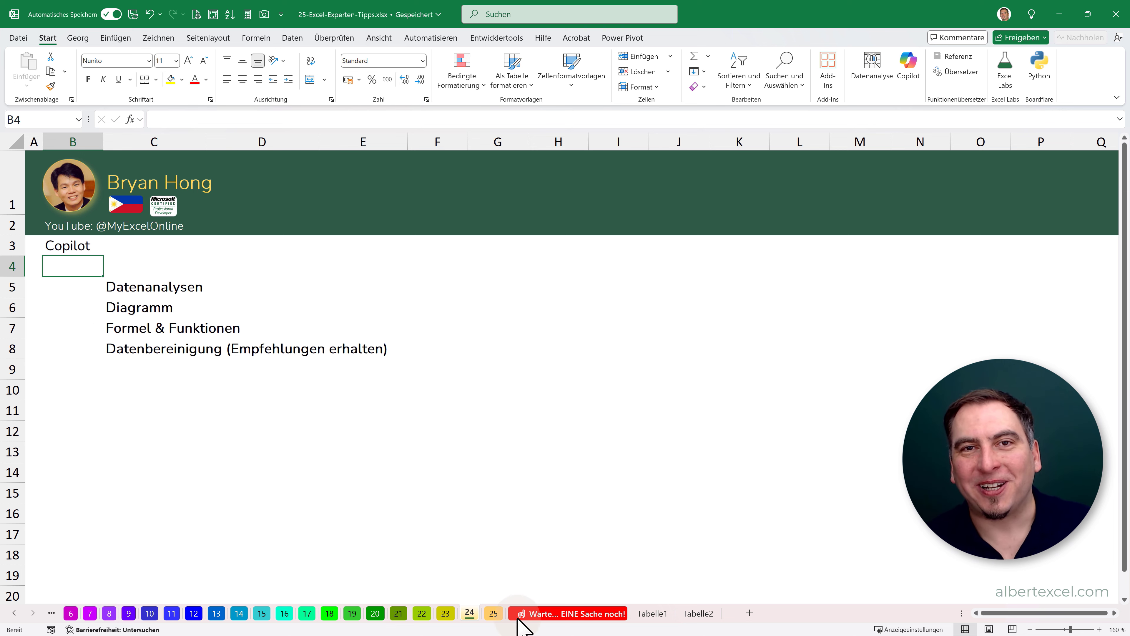
- Open sheet 25 on finding a value's address by formula and set the search number in B6 to 55
{"action": "left_click", "coordinate": [494, 613]}
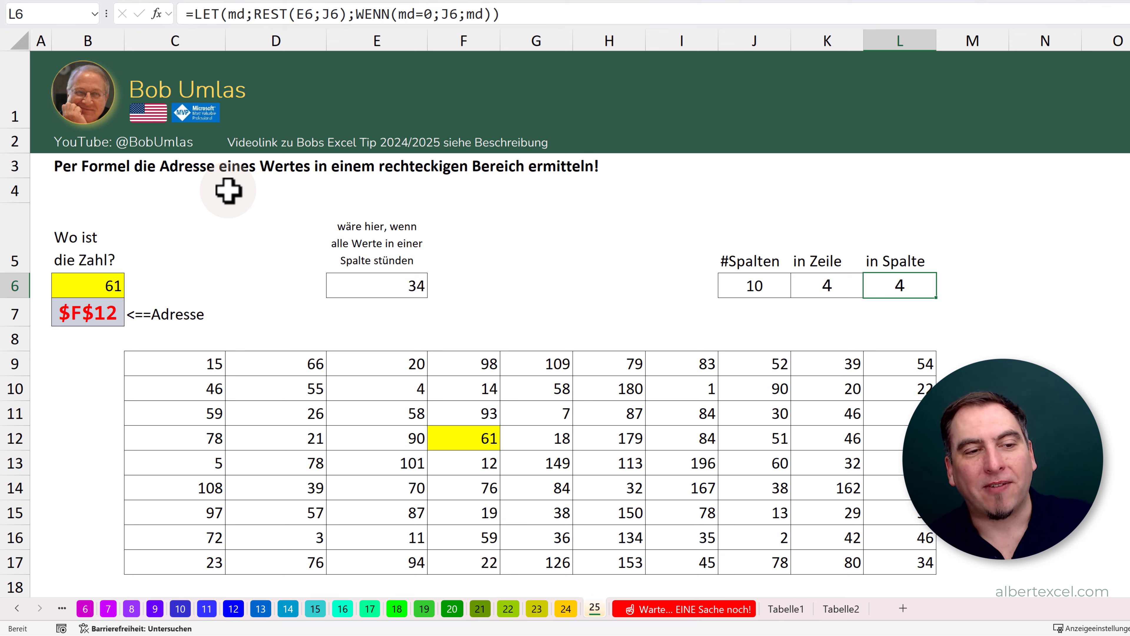
{"action": "left_click", "coordinate": [94, 280]}
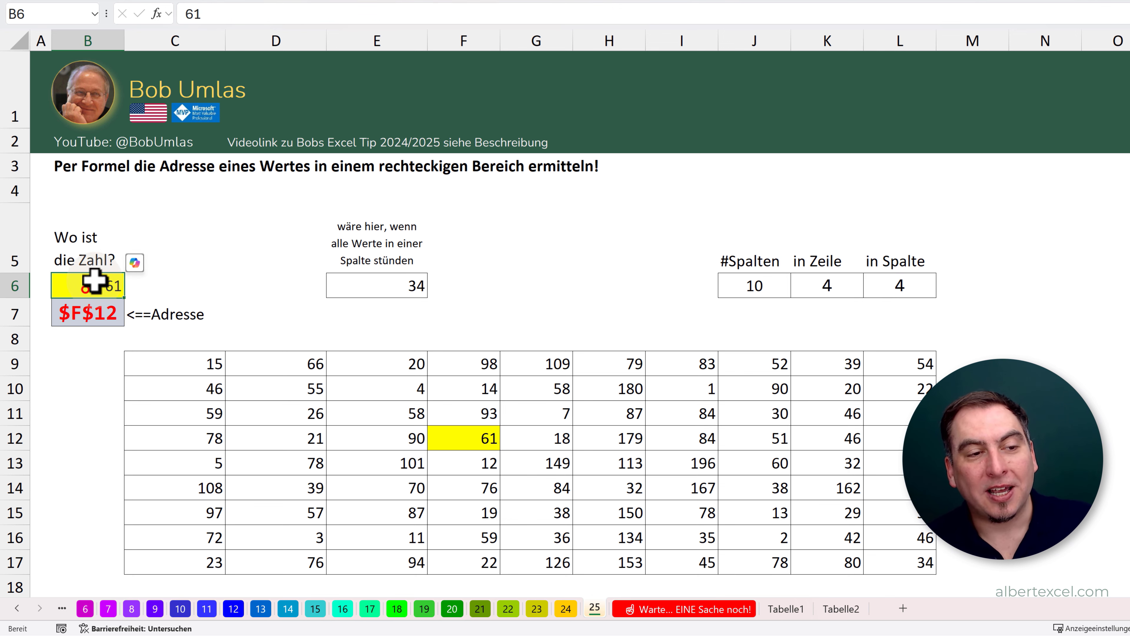
{"action": "type", "text": "55"}
{"action": "key", "text": "Return"}
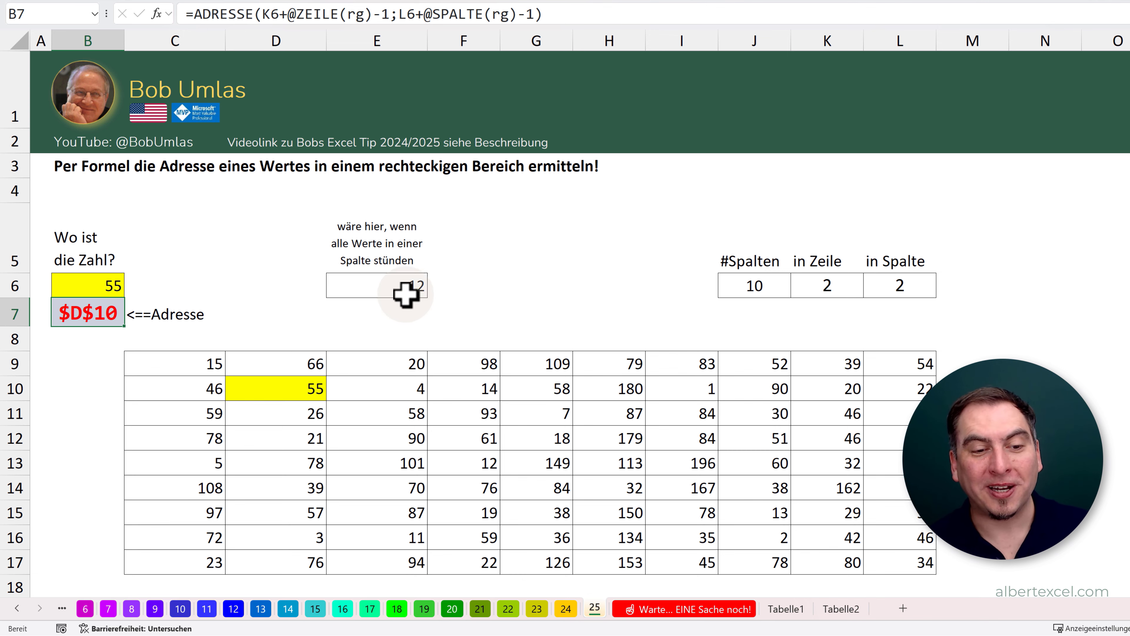
- Open the invitation sheet "Warte... EINE Sache noch!"
{"action": "left_click", "coordinate": [656, 611]}
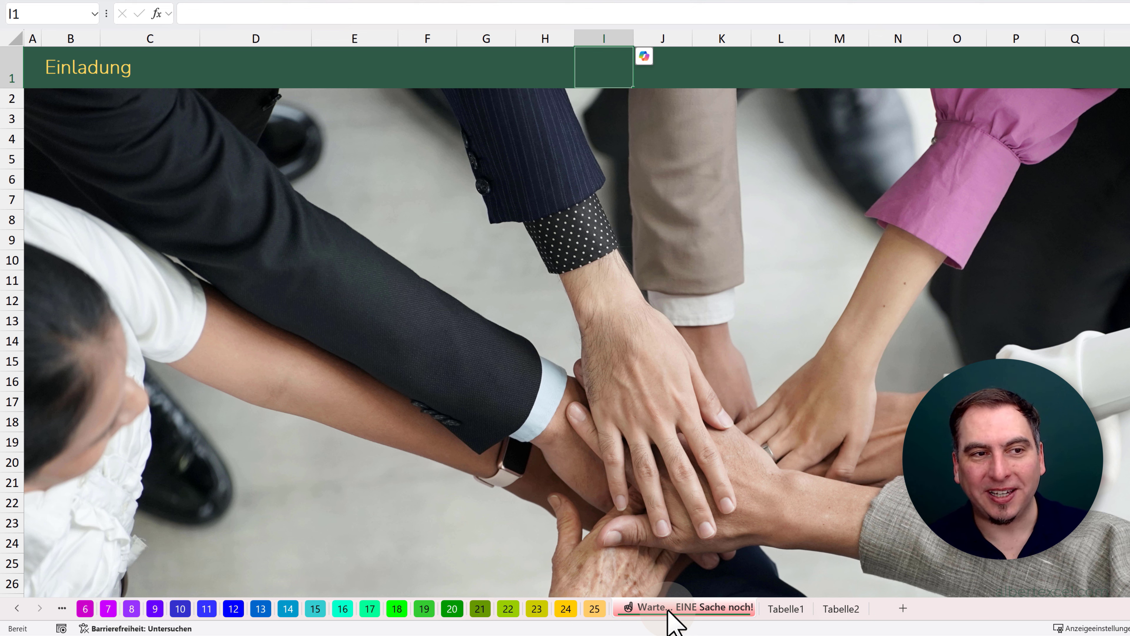